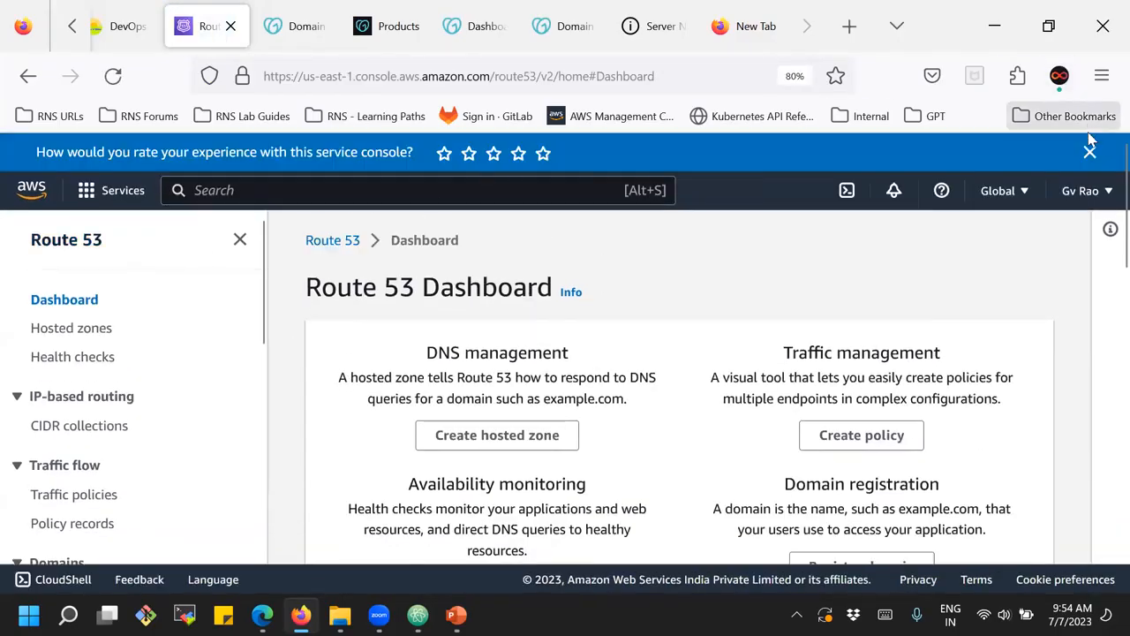
- Dismiss the console feedback banner and find the Domains section in the Route 53 navigation
{"action": "left_click", "coordinate": [1091, 153]}
{"action": "scroll", "coordinate": [132, 353], "scroll_direction": "down", "scroll_amount": 4}
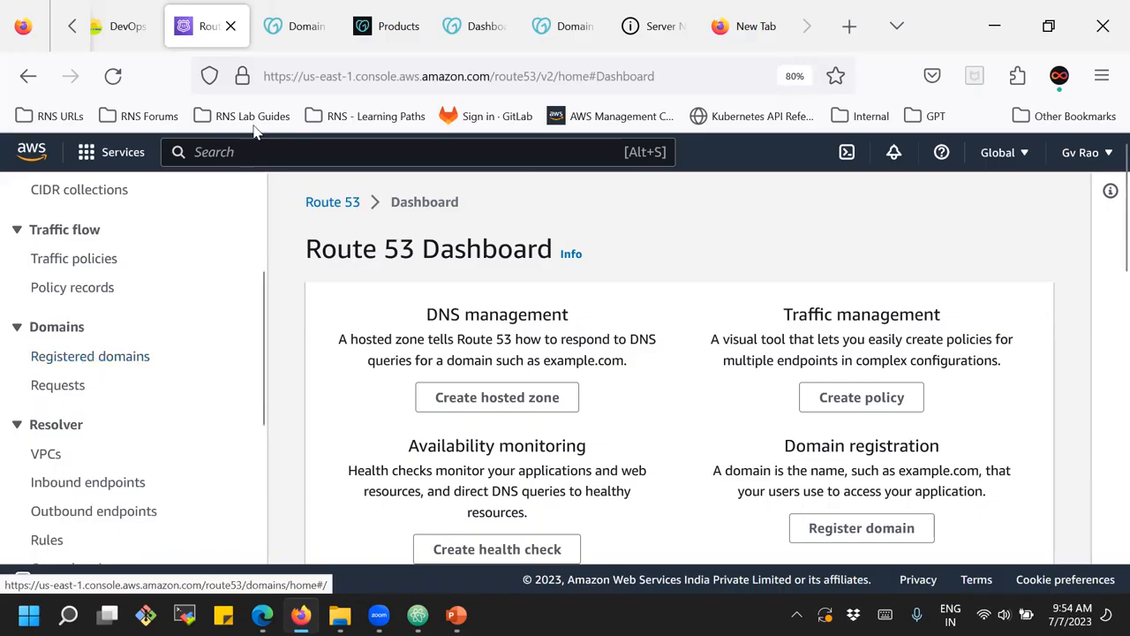
- Switch to the GoDaddy home page and search for the domain venkatrnstech
{"action": "left_click", "coordinate": [283, 39]}
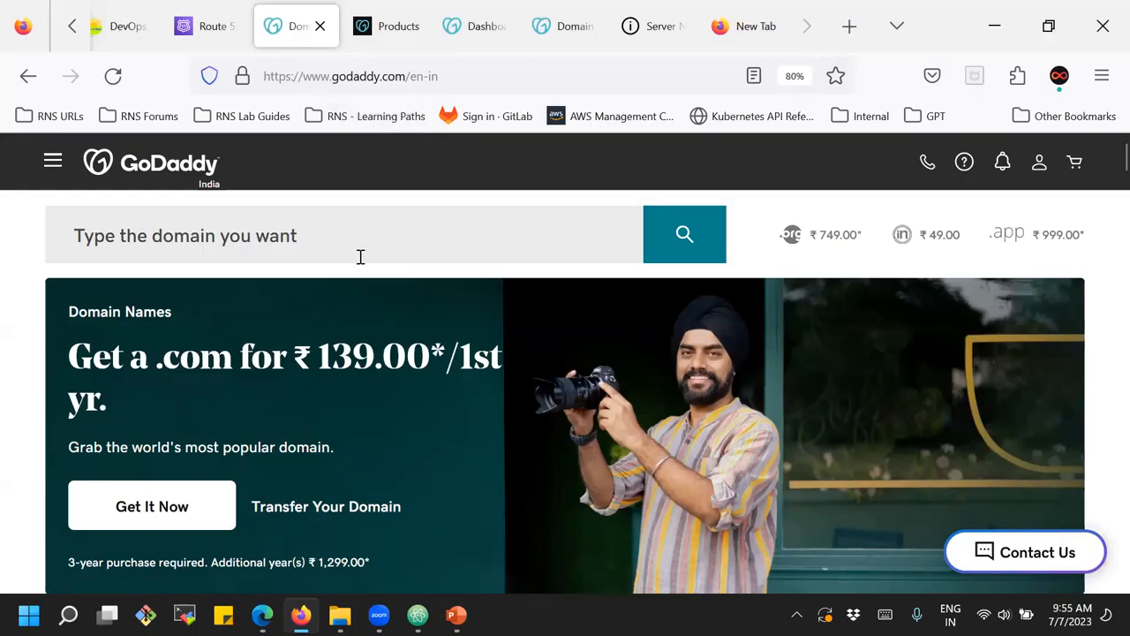
{"action": "left_click", "coordinate": [190, 241]}
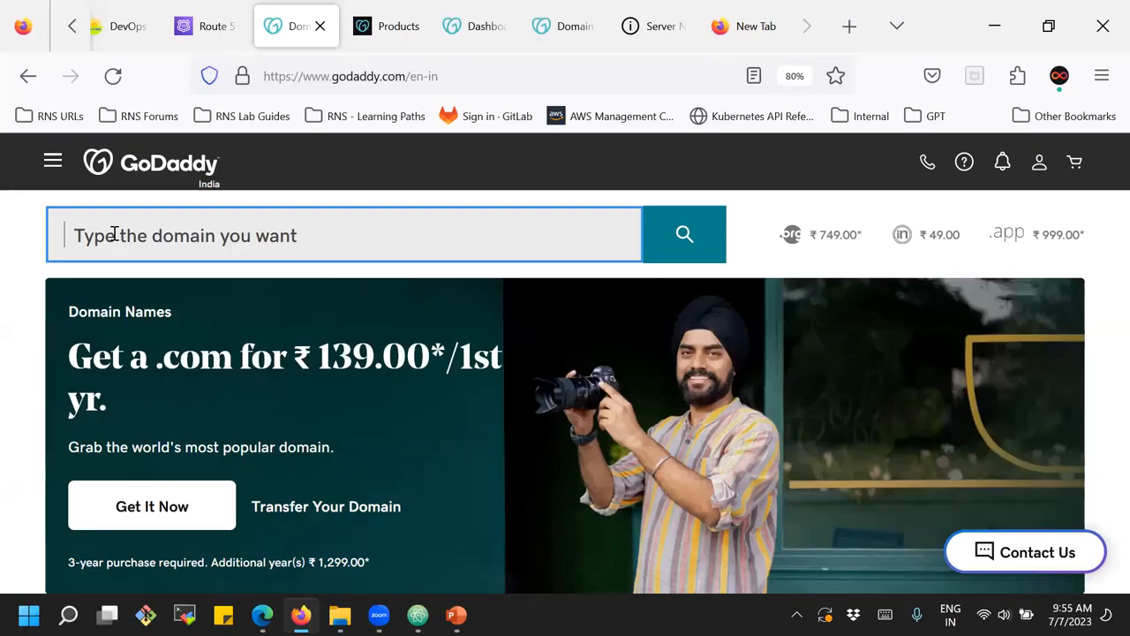
{"action": "type", "text": "venkatrnstech"}
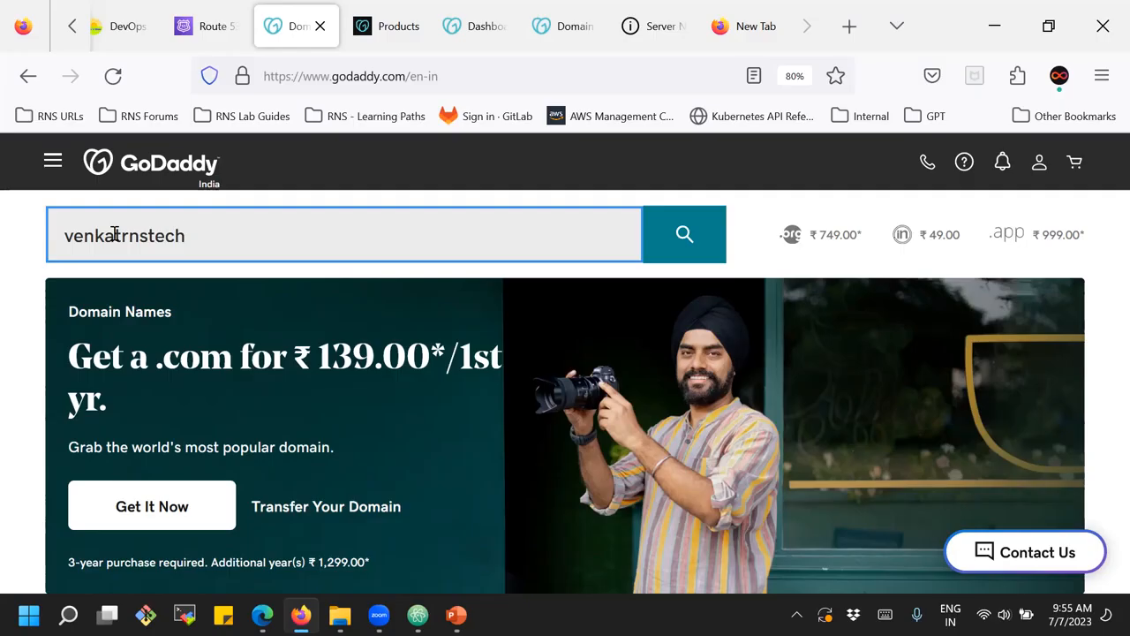
{"action": "left_click", "coordinate": [661, 233]}
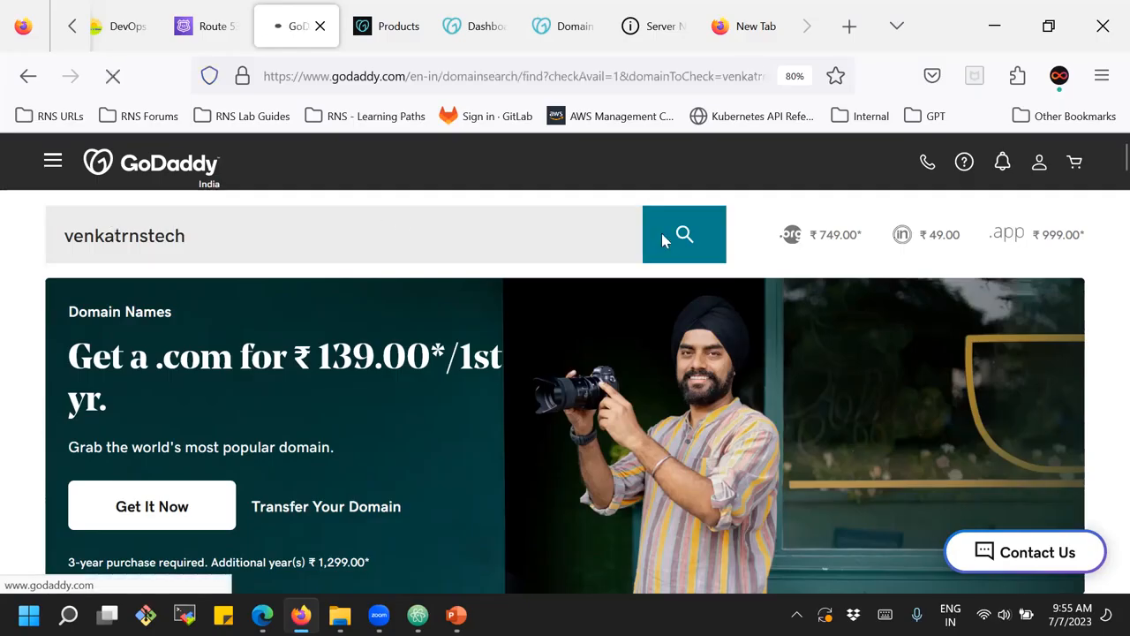
- Examine the GoDaddy domain search page for the availability and price of the requested domain
{"action": "scroll", "coordinate": [468, 371], "scroll_direction": "down", "scroll_amount": 1}
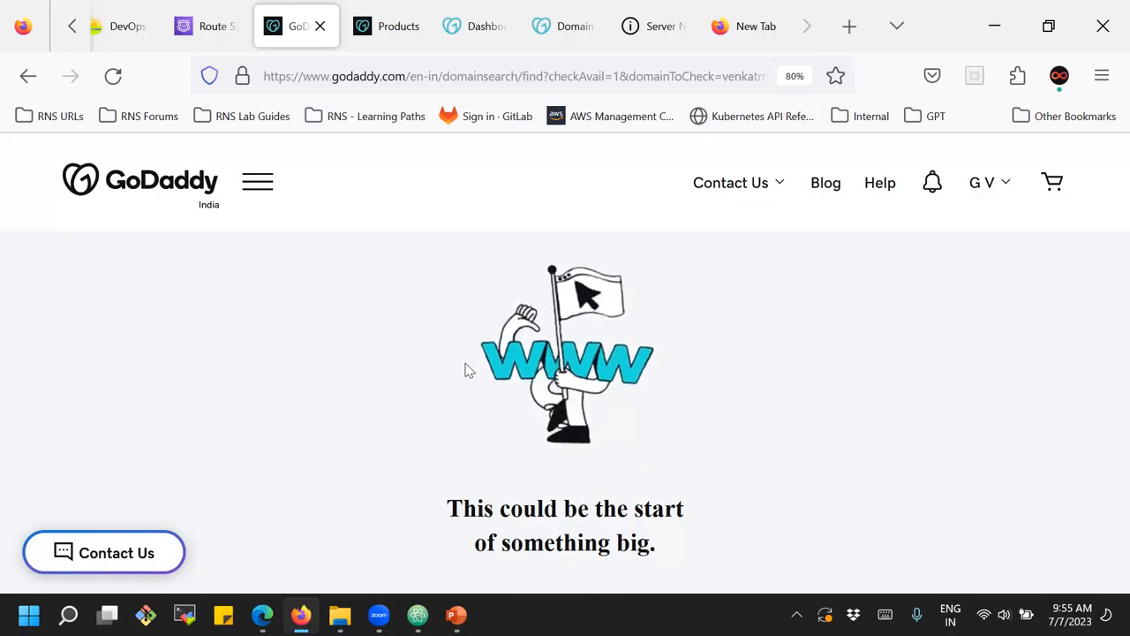
{"action": "scroll", "coordinate": [468, 371], "scroll_direction": "down", "scroll_amount": 3}
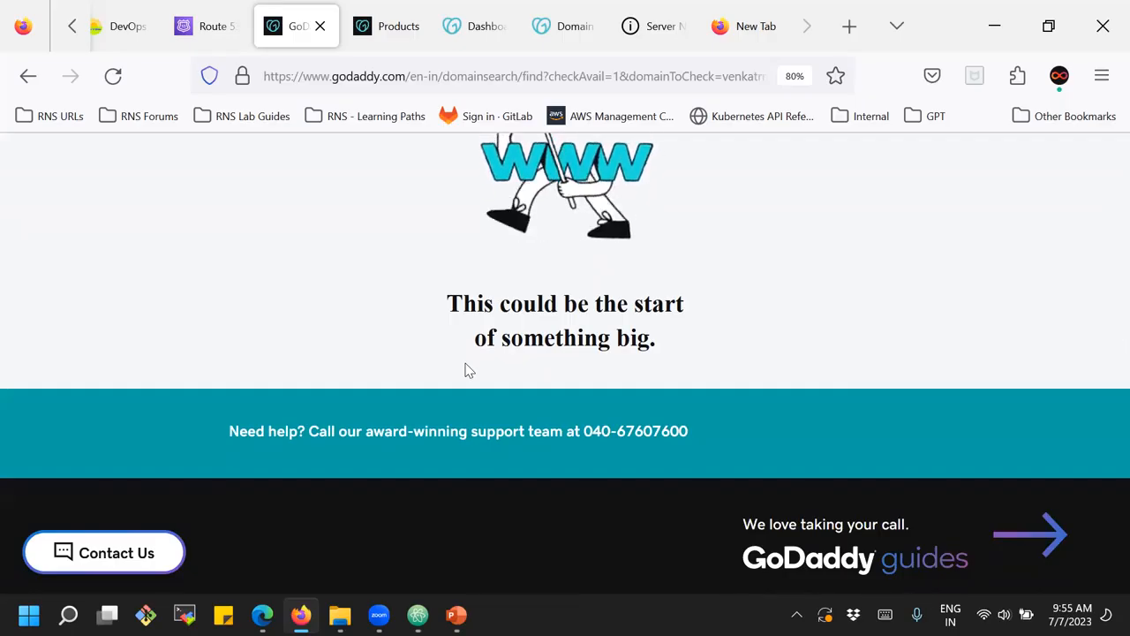
{"action": "scroll", "coordinate": [468, 370], "scroll_direction": "up", "scroll_amount": 3}
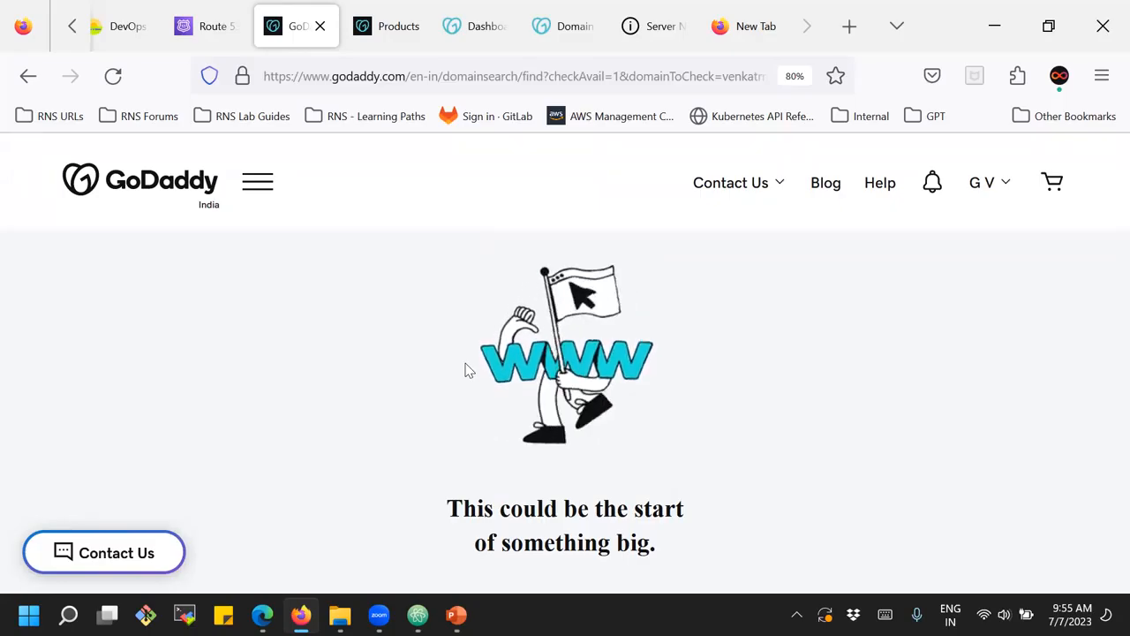
{"action": "scroll", "coordinate": [468, 371], "scroll_direction": "down", "scroll_amount": 2}
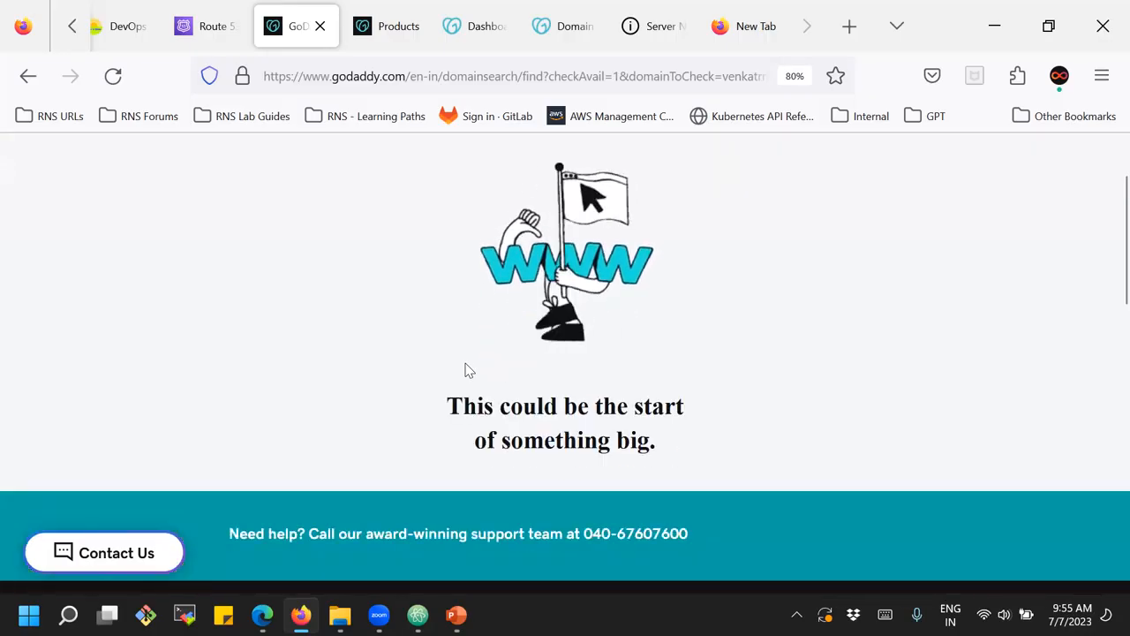
{"action": "scroll", "coordinate": [468, 371], "scroll_direction": "up", "scroll_amount": 2}
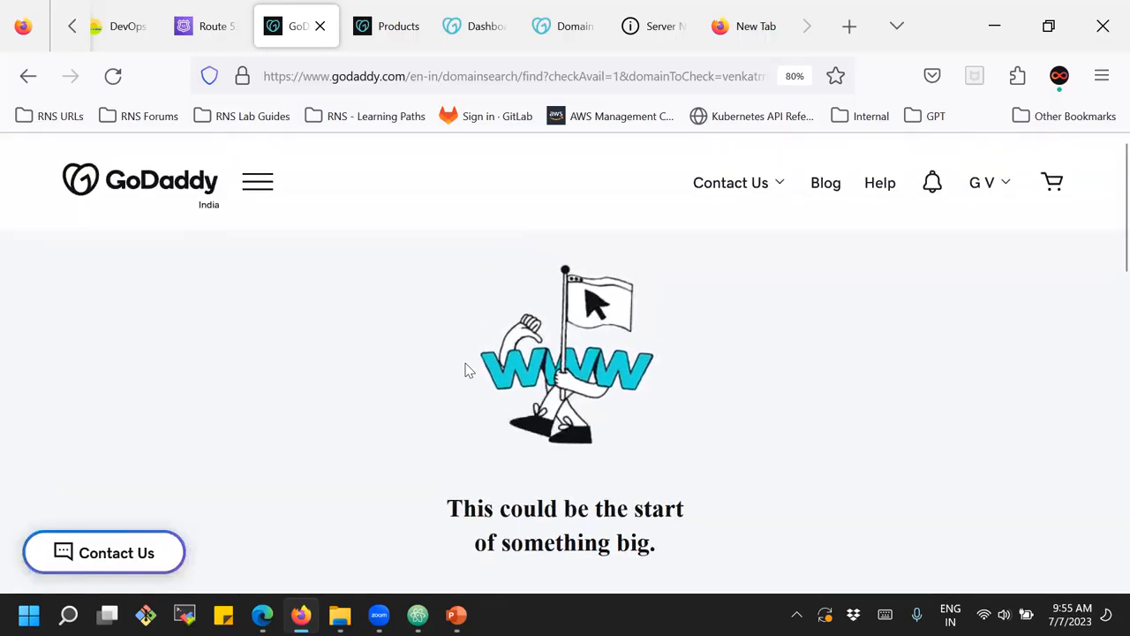
{"action": "scroll", "coordinate": [766, 395], "scroll_direction": "down", "scroll_amount": 2}
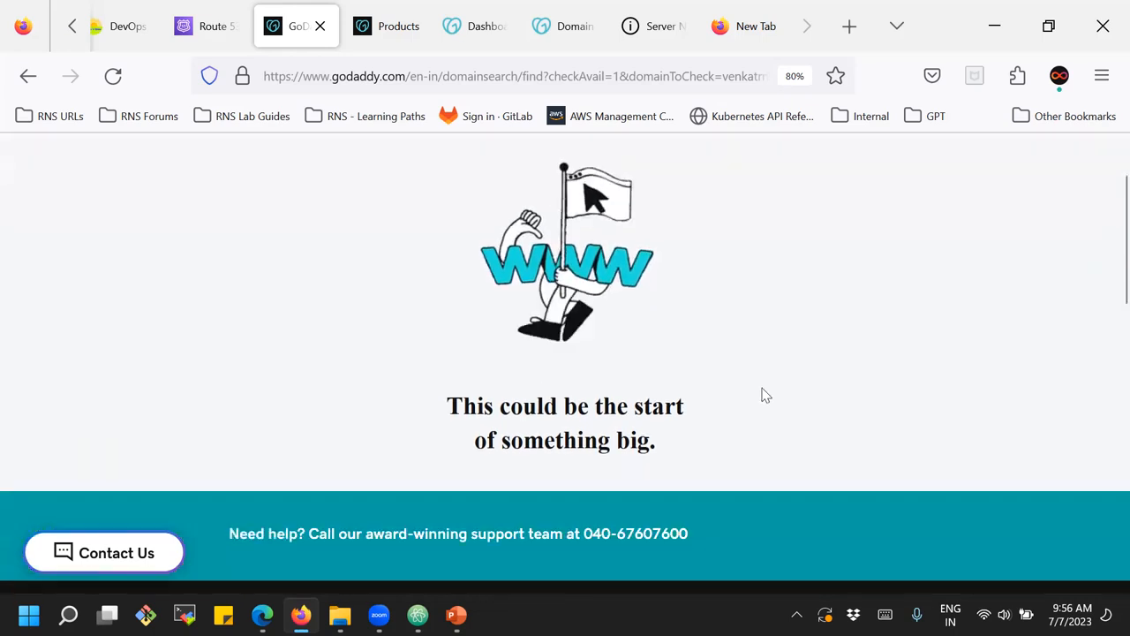
{"action": "scroll", "coordinate": [766, 396], "scroll_direction": "down", "scroll_amount": 7}
{"action": "scroll", "coordinate": [765, 395], "scroll_direction": "down", "scroll_amount": 1}
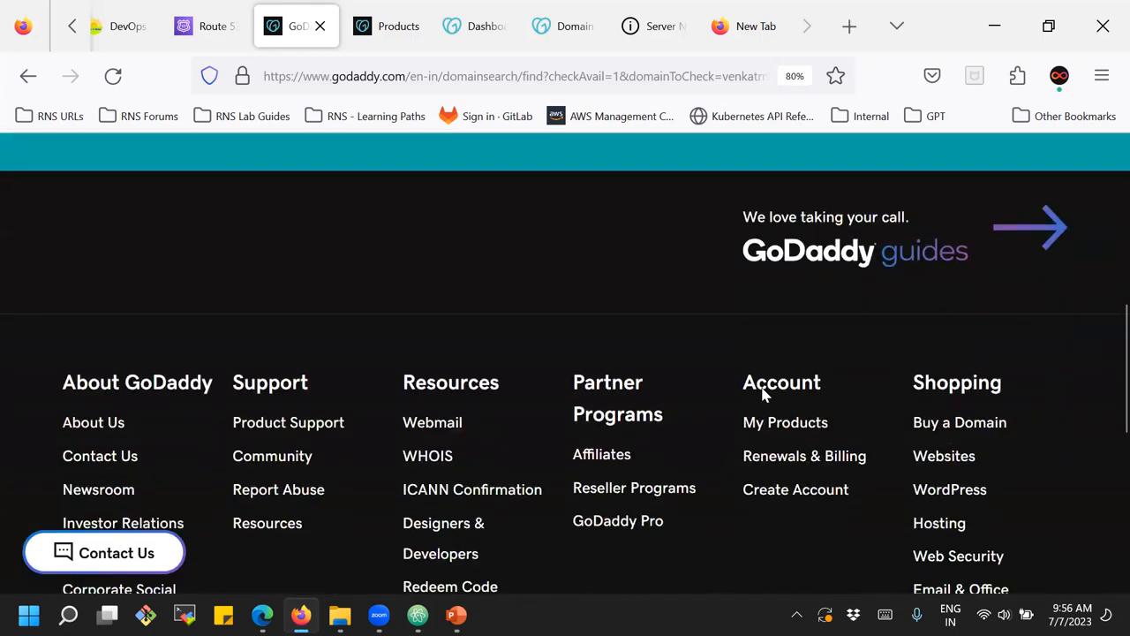
{"action": "scroll", "coordinate": [765, 396], "scroll_direction": "up", "scroll_amount": 10}
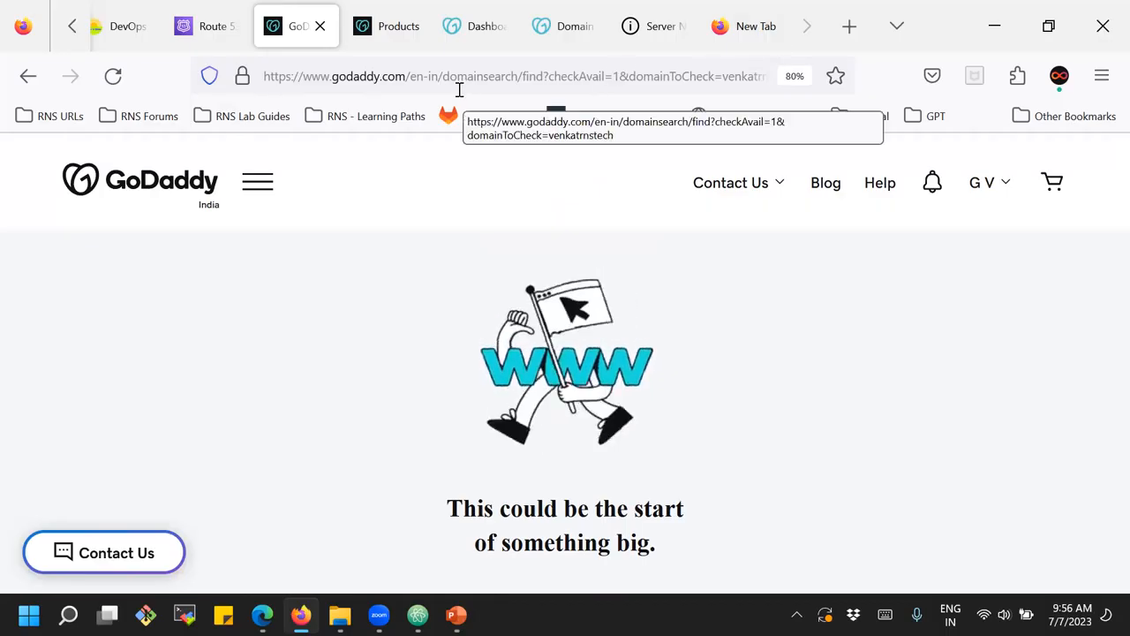
{"action": "scroll", "coordinate": [285, 318], "scroll_direction": "down", "scroll_amount": 2}
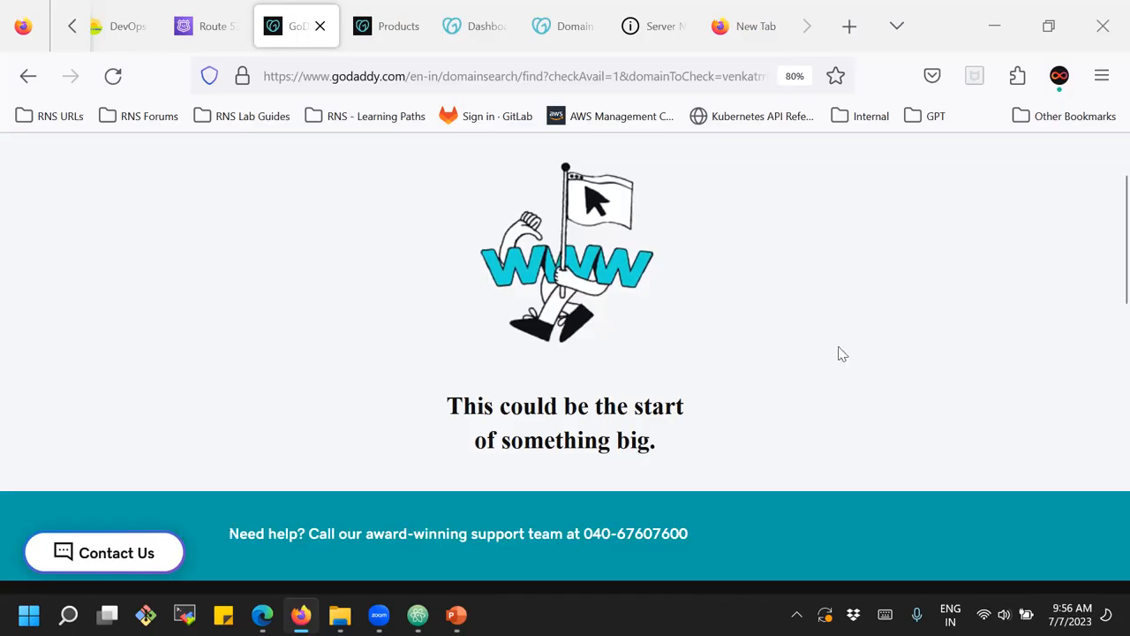
{"action": "scroll", "coordinate": [832, 383], "scroll_direction": "up", "scroll_amount": 2}
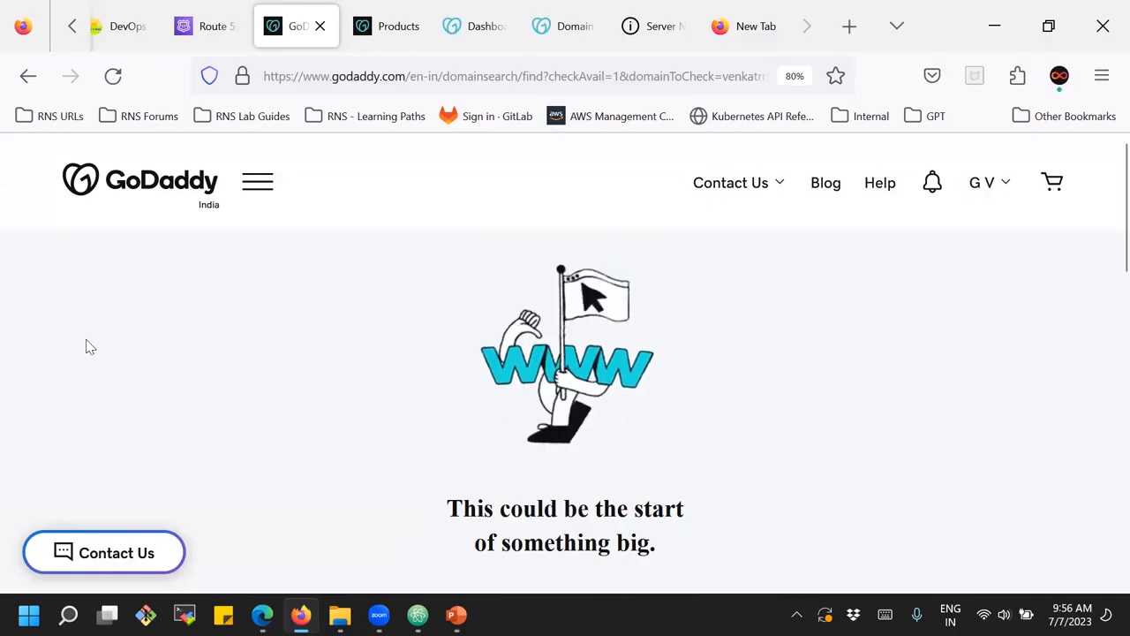
- Return to the GoDaddy home page, repeat the domain search for venkatrnstech and check the results page
{"action": "left_click", "coordinate": [28, 77]}
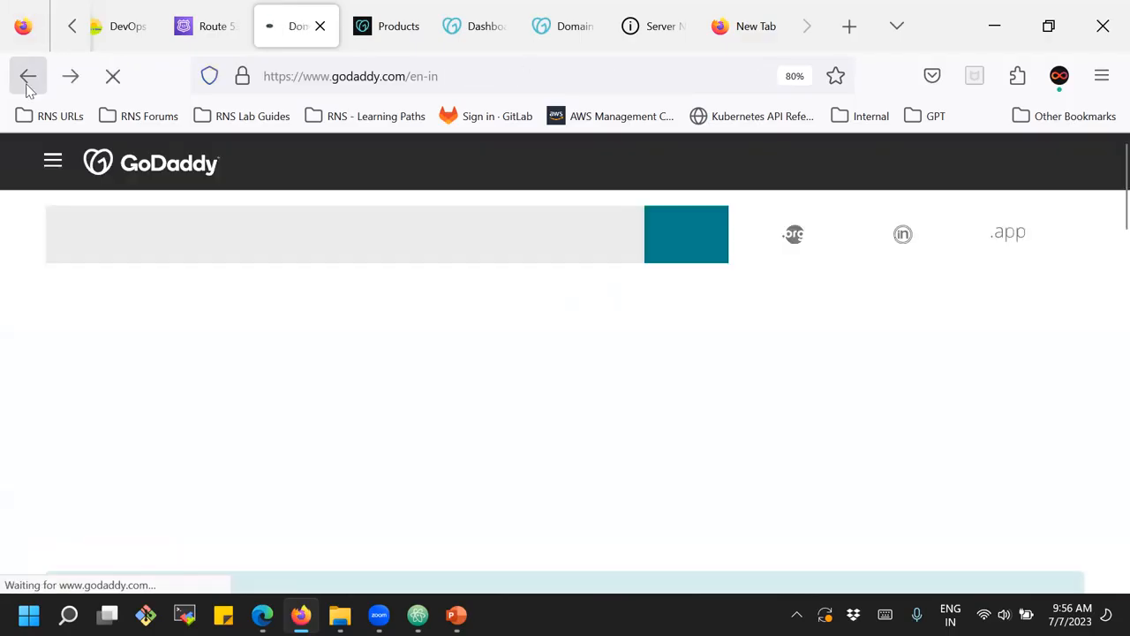
{"action": "left_click", "coordinate": [318, 249]}
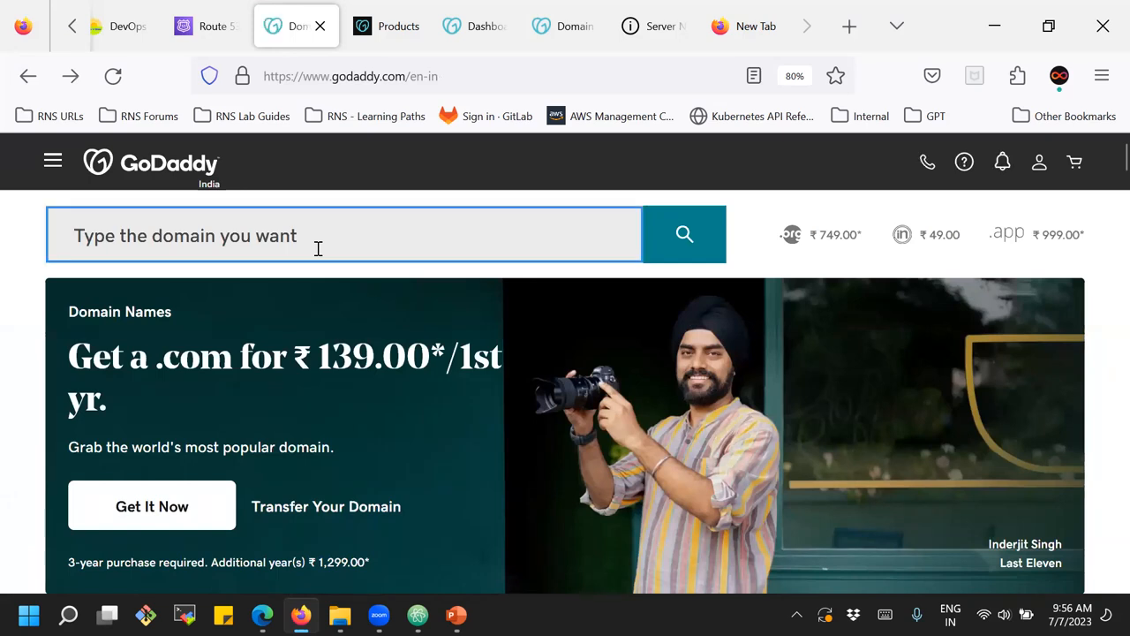
{"action": "type", "text": "venkatrnstech"}
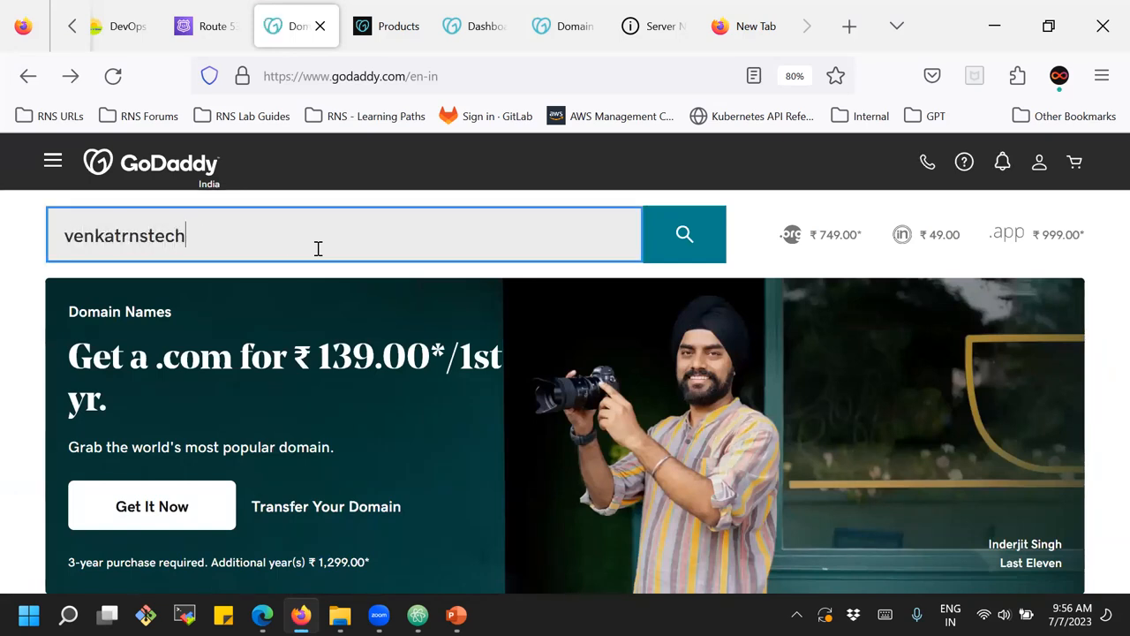
{"action": "key", "text": "Return"}
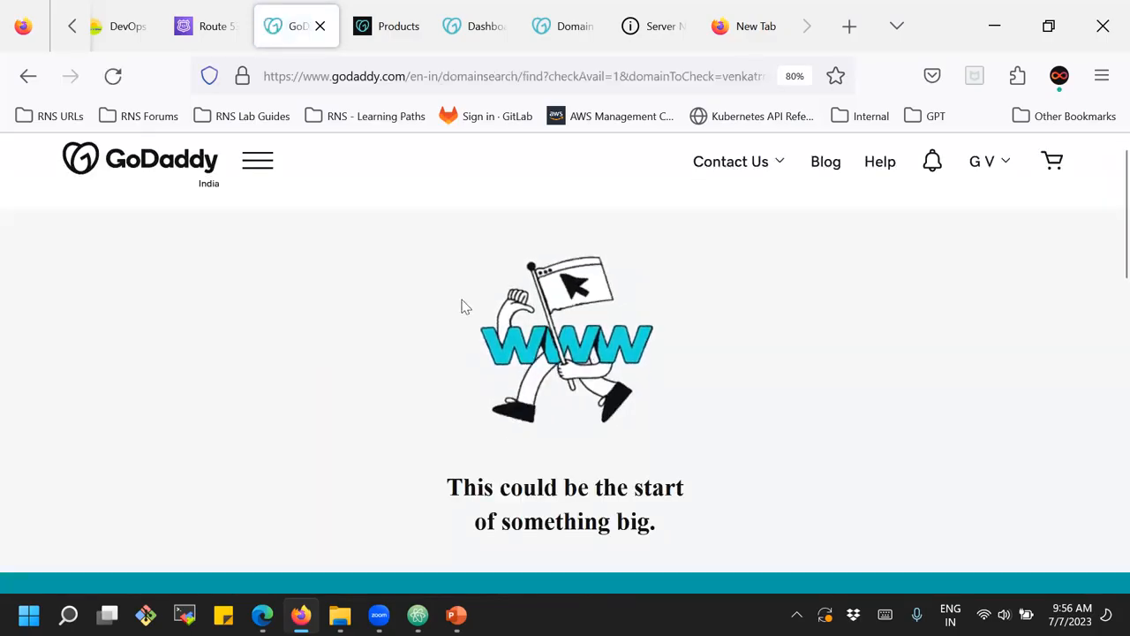
{"action": "scroll", "coordinate": [466, 306], "scroll_direction": "down", "scroll_amount": 2}
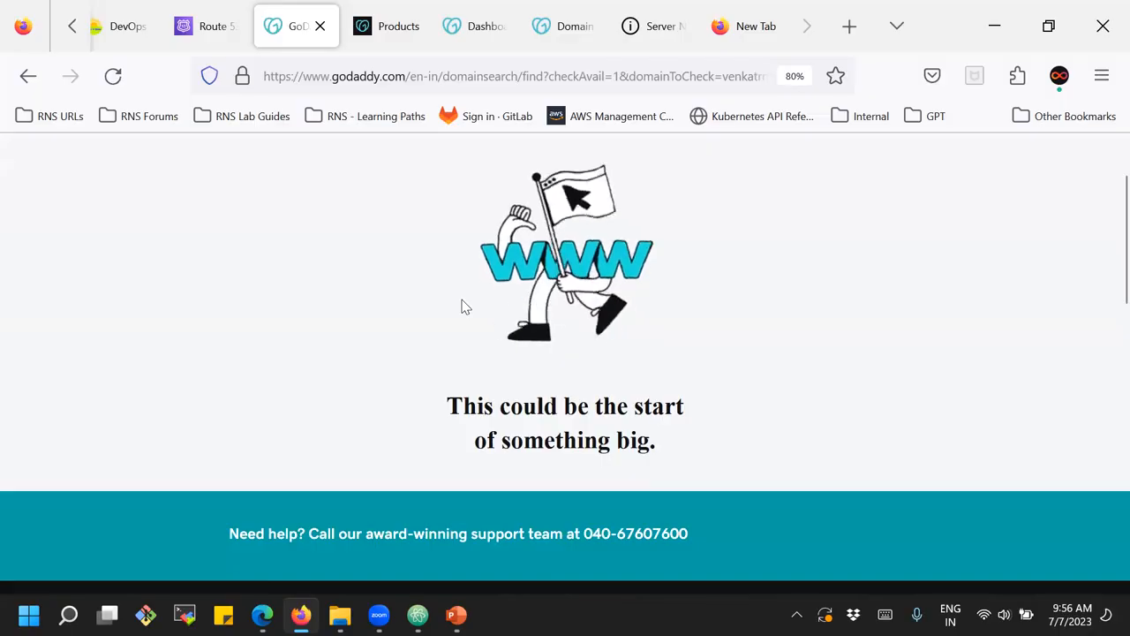
{"action": "scroll", "coordinate": [467, 306], "scroll_direction": "down", "scroll_amount": 4}
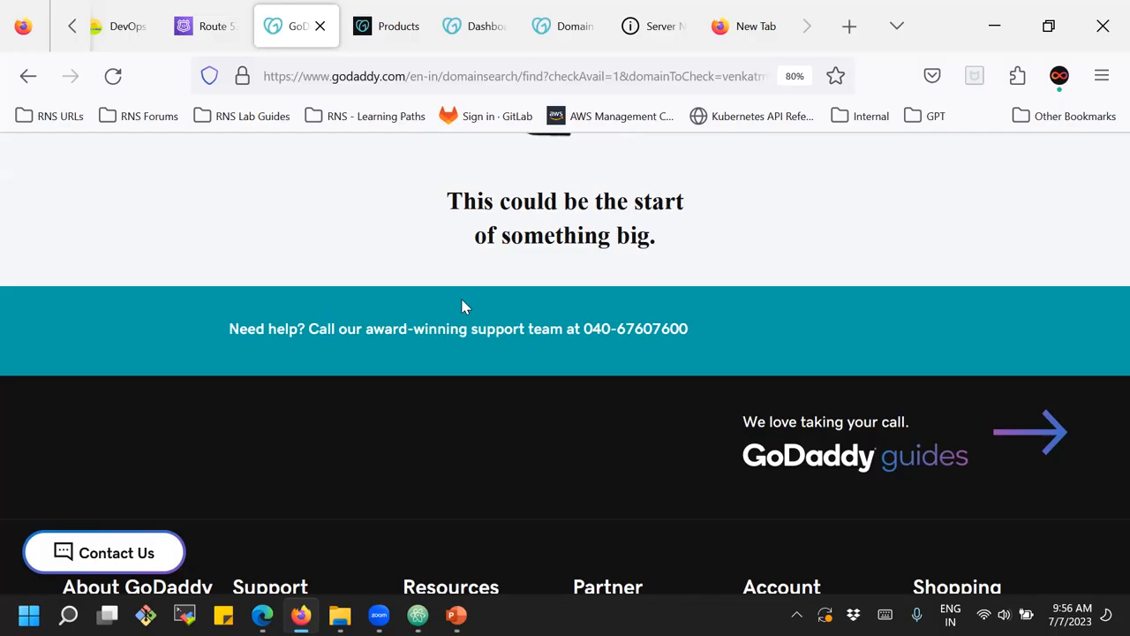
{"action": "scroll", "coordinate": [466, 307], "scroll_direction": "up", "scroll_amount": 4}
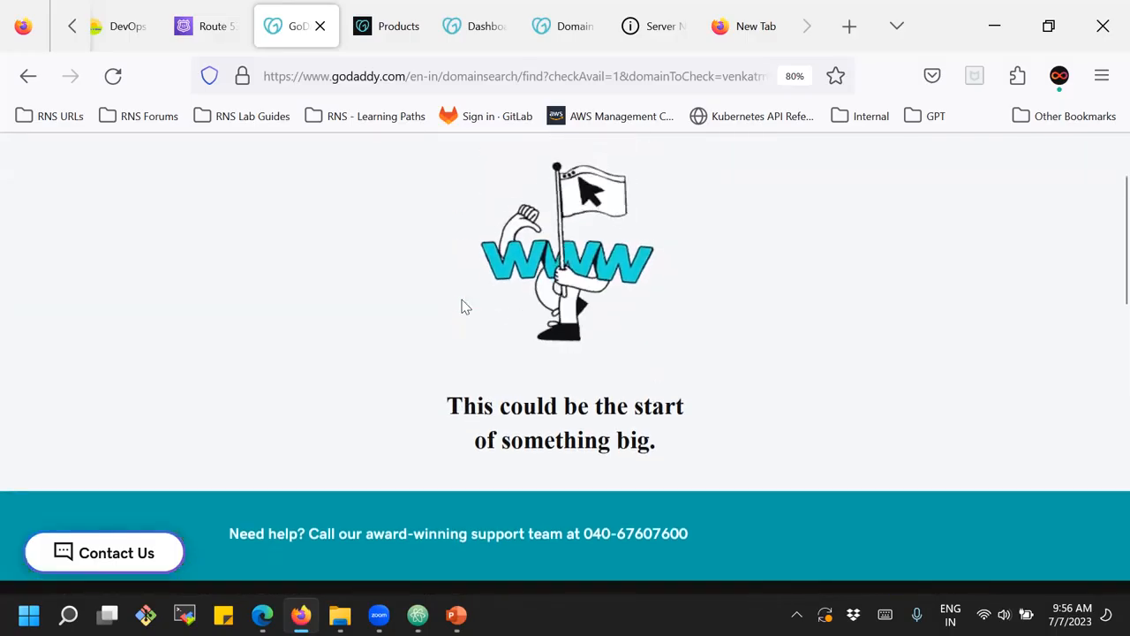
{"action": "scroll", "coordinate": [466, 307], "scroll_direction": "up", "scroll_amount": 2}
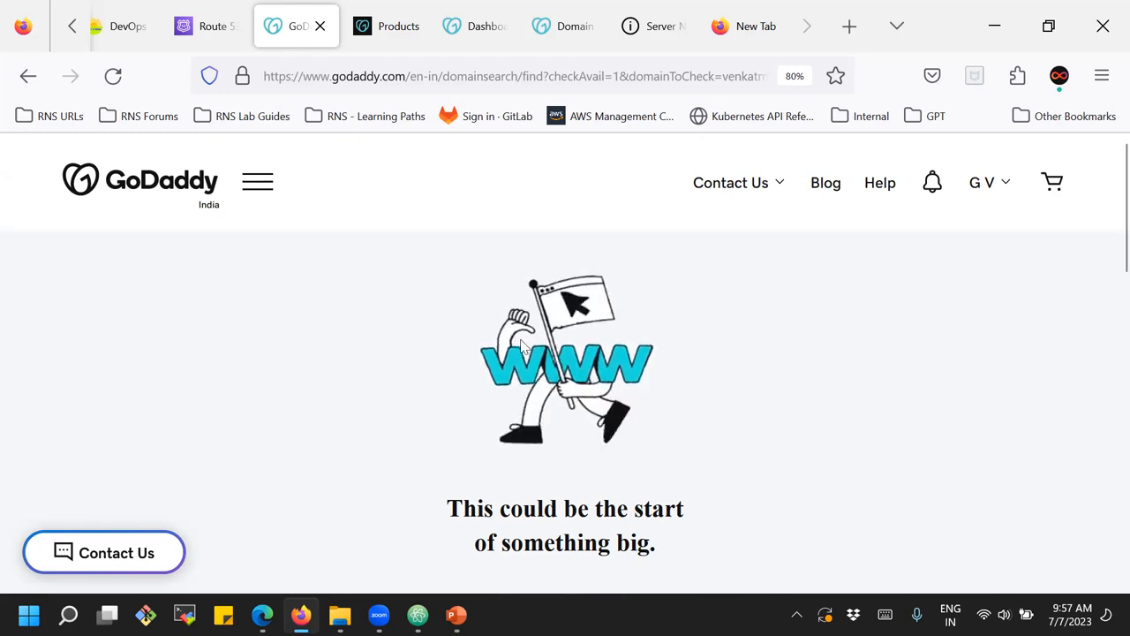
- In Route 53, start registering a domain, check availability of venkatrnstech, and review the exact match and suggested domains with their yearly prices
{"action": "left_click", "coordinate": [200, 31]}
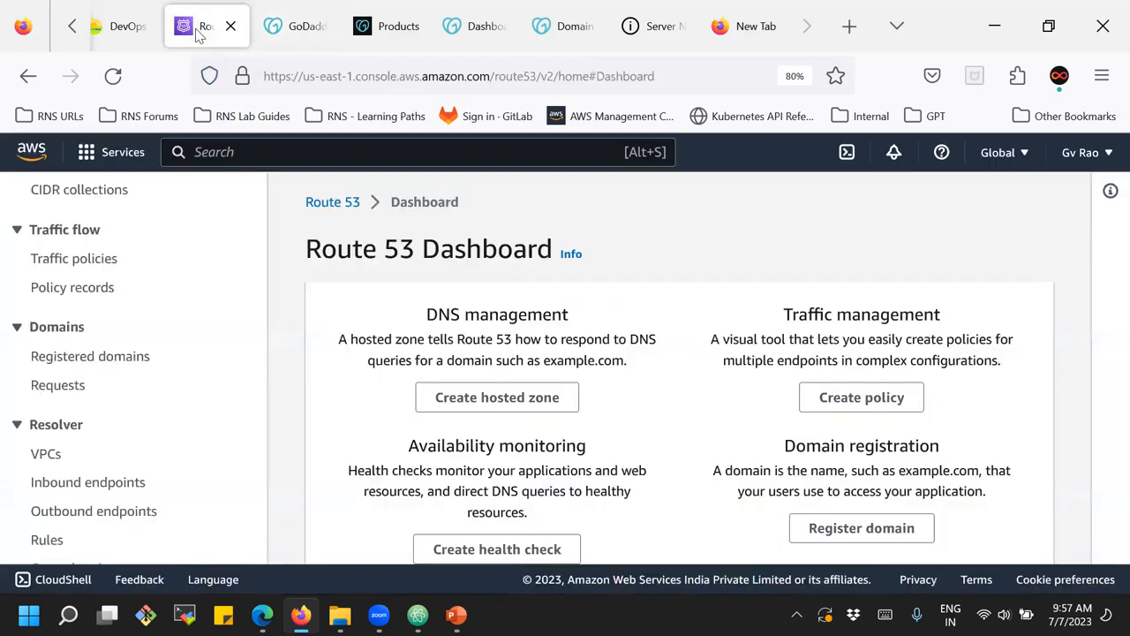
{"action": "left_click", "coordinate": [82, 358]}
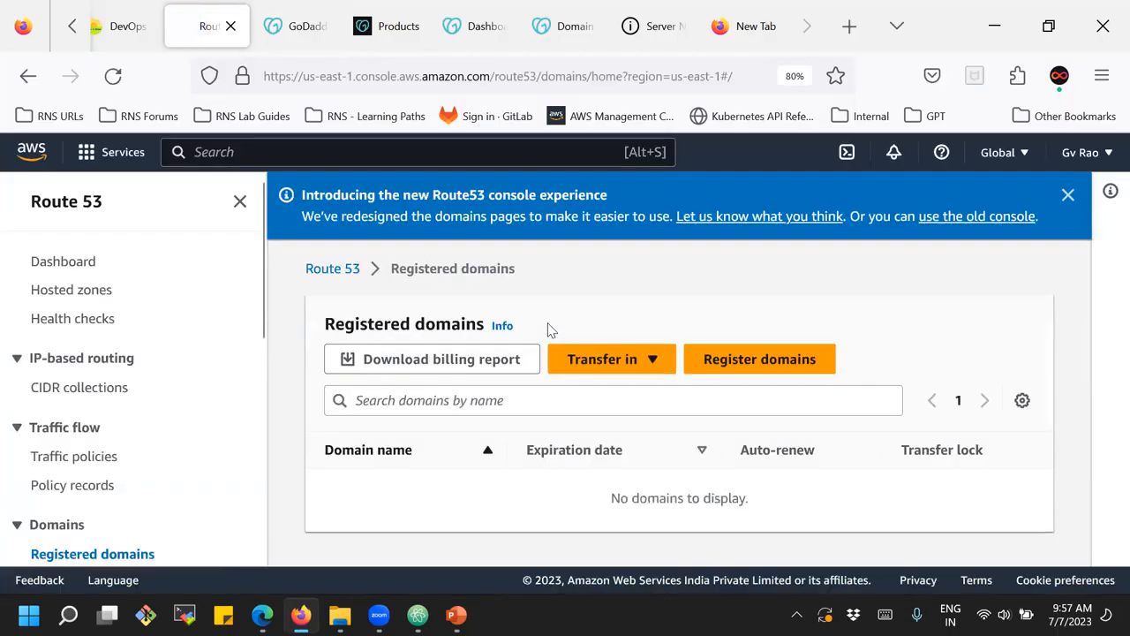
{"action": "left_click", "coordinate": [753, 366]}
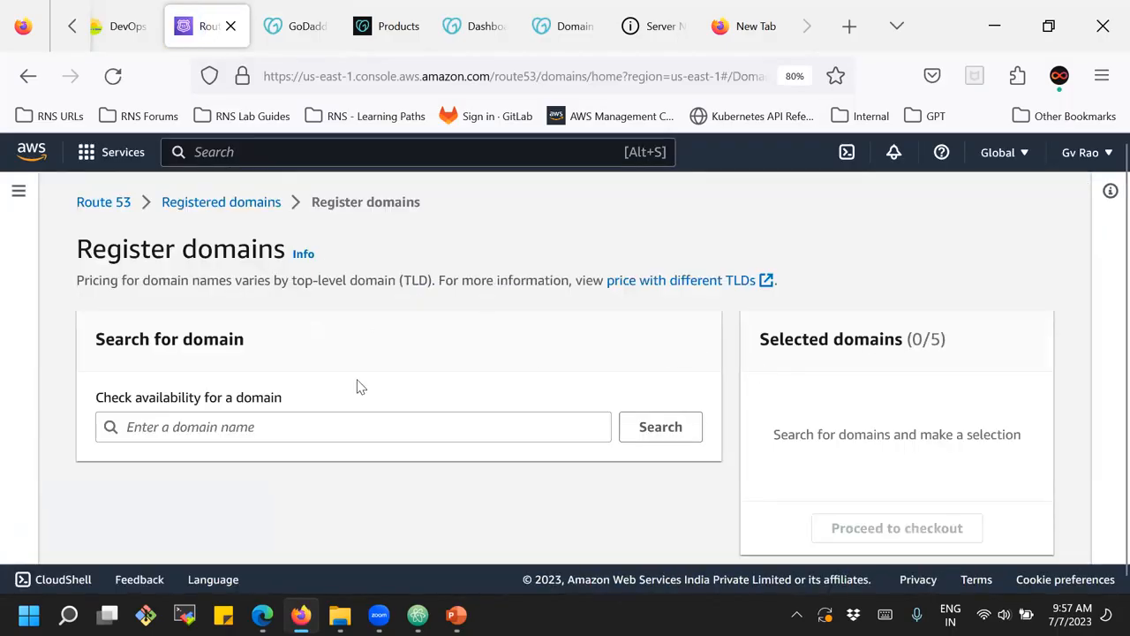
{"action": "left_click", "coordinate": [255, 425]}
{"action": "type", "text": "v"}
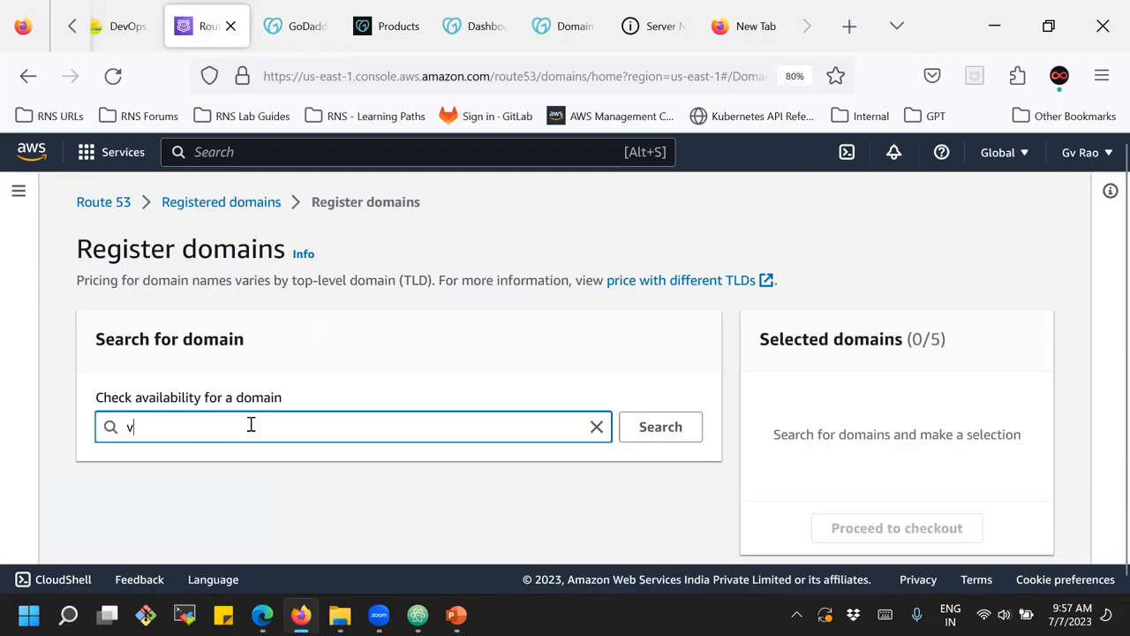
{"action": "type", "text": "enkatrnstech"}
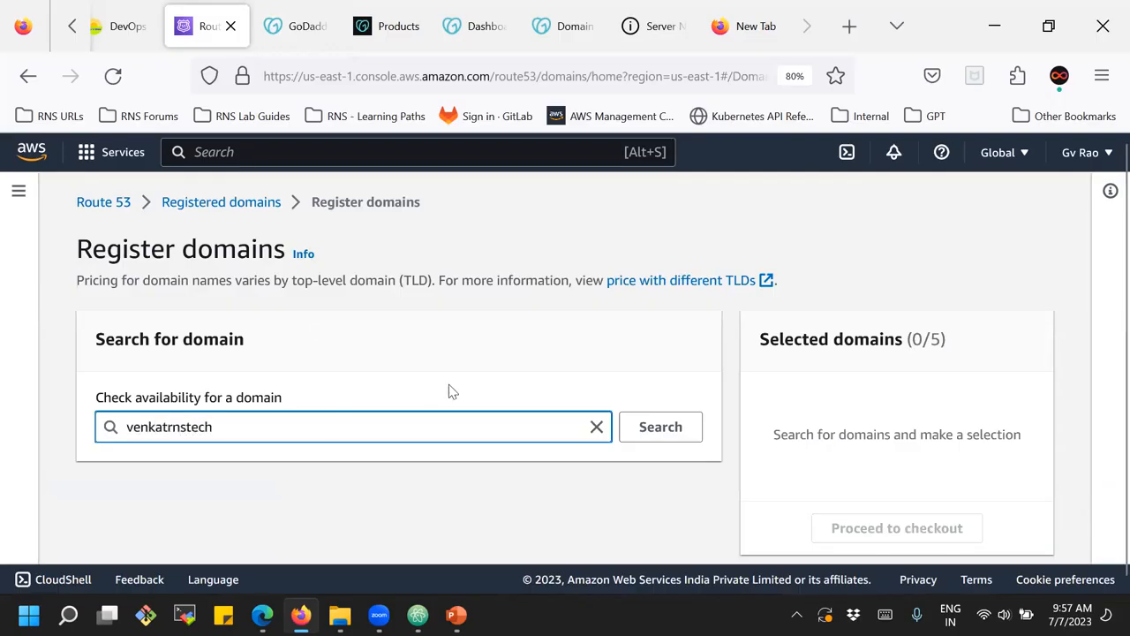
{"action": "left_click", "coordinate": [658, 421]}
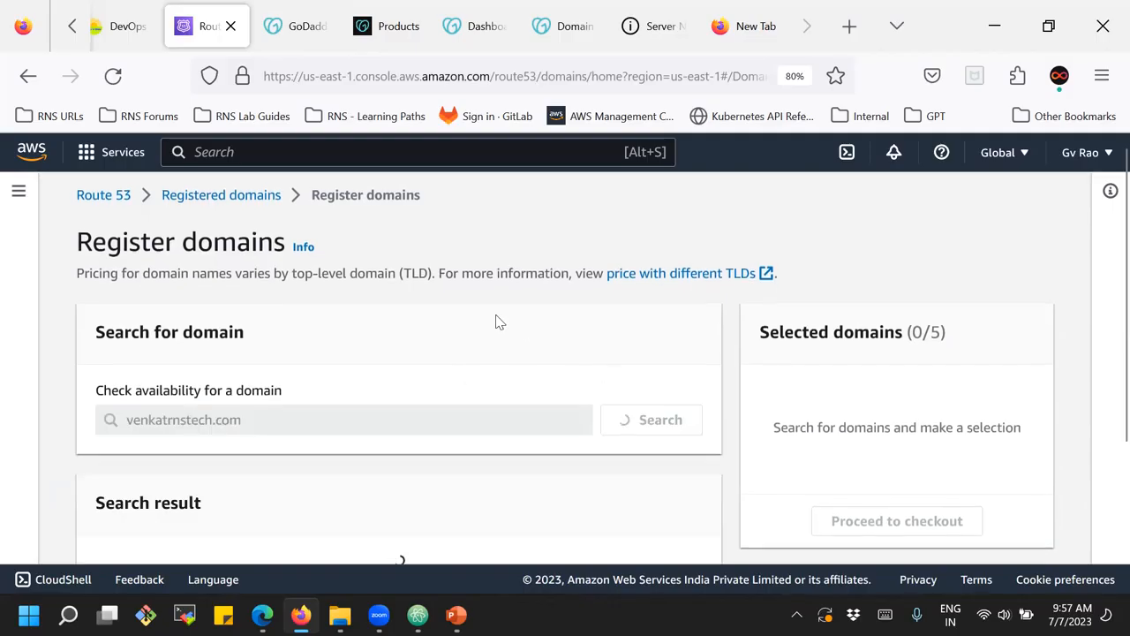
{"action": "scroll", "coordinate": [497, 321], "scroll_direction": "down", "scroll_amount": 3}
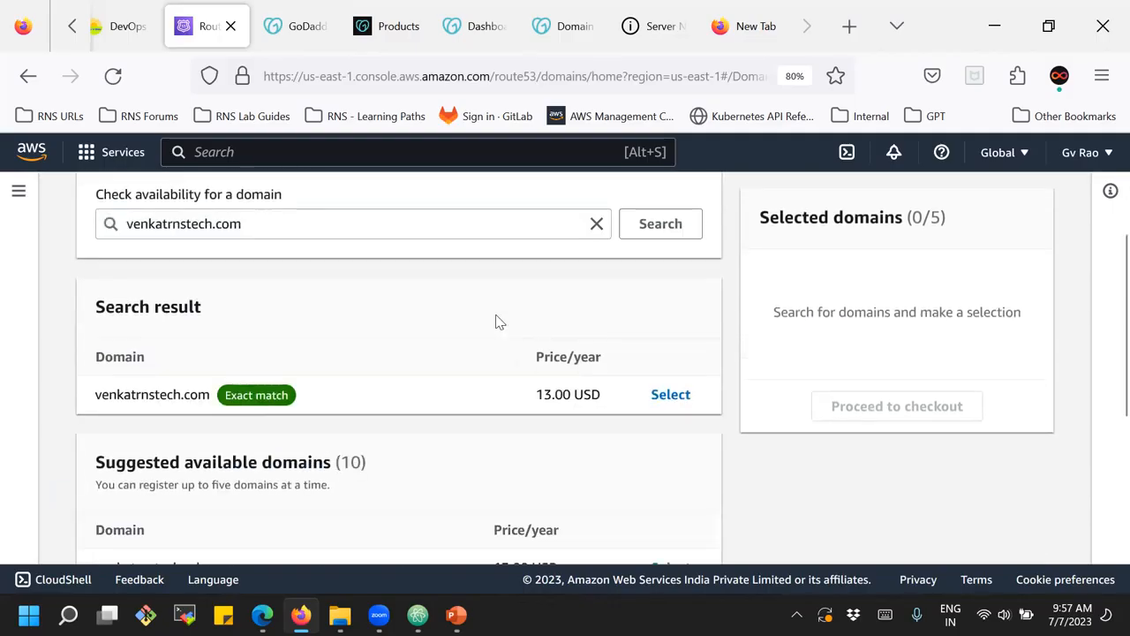
{"action": "scroll", "coordinate": [497, 321], "scroll_direction": "down", "scroll_amount": 2}
{"action": "scroll", "coordinate": [497, 321], "scroll_direction": "down", "scroll_amount": 2}
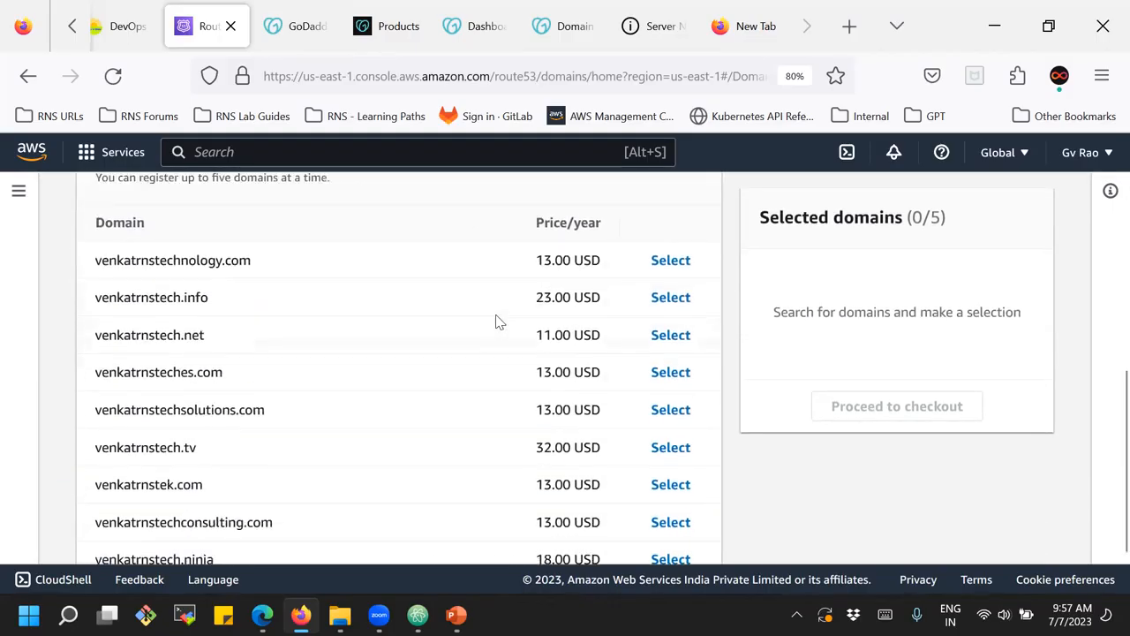
- Compare the GoDaddy search page with the Route 53 list of suggested domains
{"action": "left_click", "coordinate": [300, 38]}
{"action": "scroll", "coordinate": [425, 354], "scroll_direction": "down", "scroll_amount": 3}
{"action": "scroll", "coordinate": [425, 354], "scroll_direction": "up", "scroll_amount": 3}
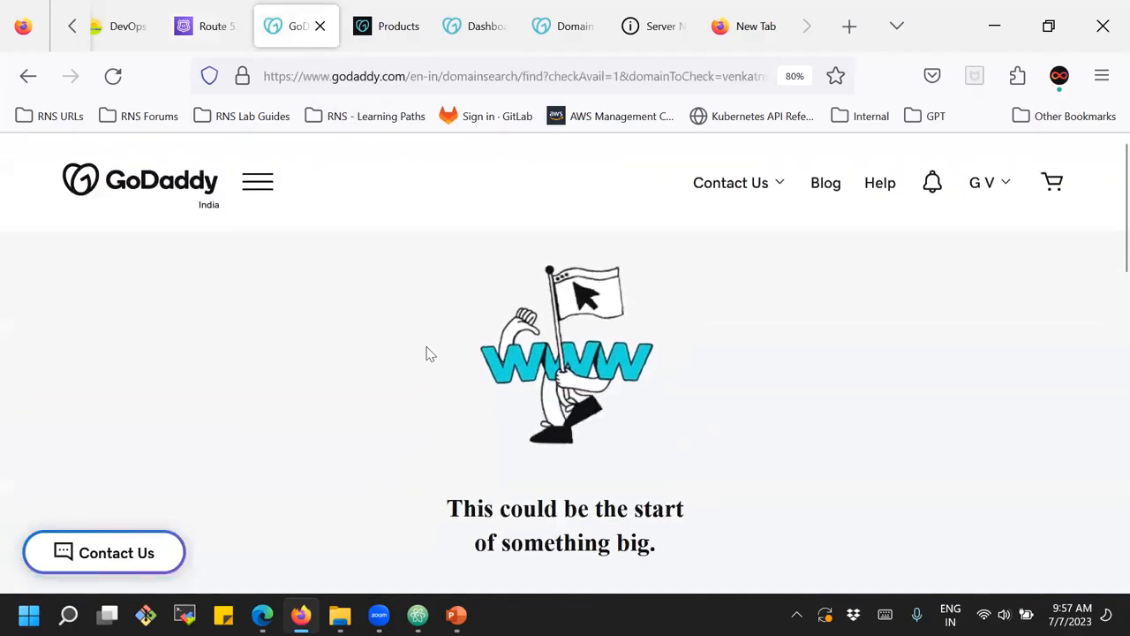
{"action": "left_click", "coordinate": [209, 26]}
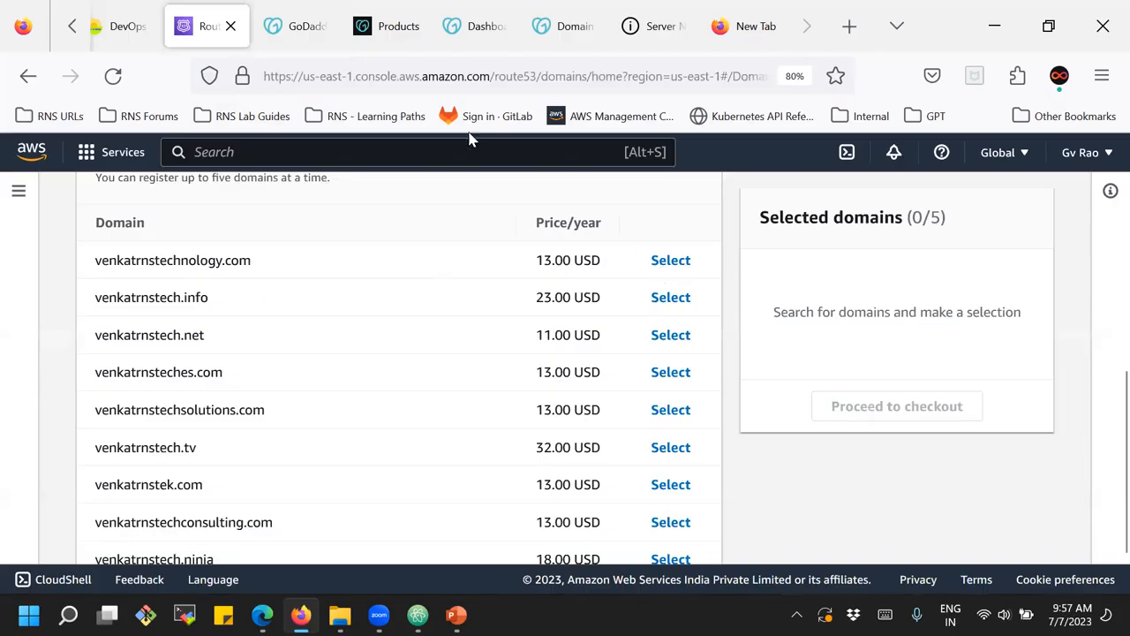
{"action": "left_click", "coordinate": [300, 28]}
{"action": "scroll", "coordinate": [450, 298], "scroll_direction": "down", "scroll_amount": 3}
{"action": "scroll", "coordinate": [450, 298], "scroll_direction": "up", "scroll_amount": 4}
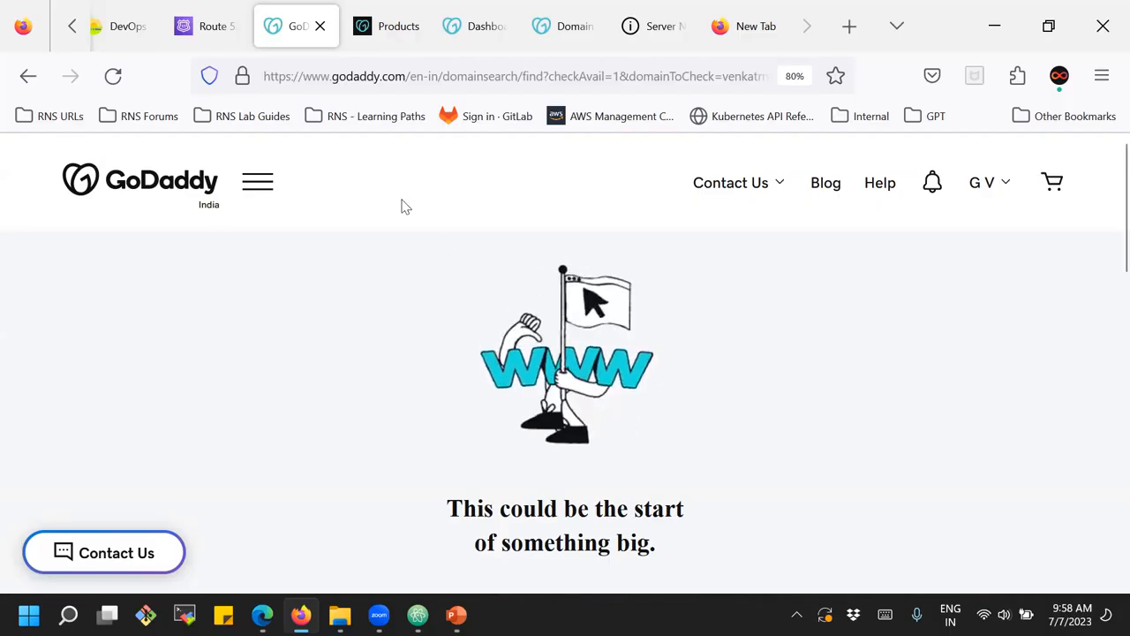
- Switch to the GoDaddy products page and dismiss the survey covering the account options
{"action": "left_click", "coordinate": [382, 25]}
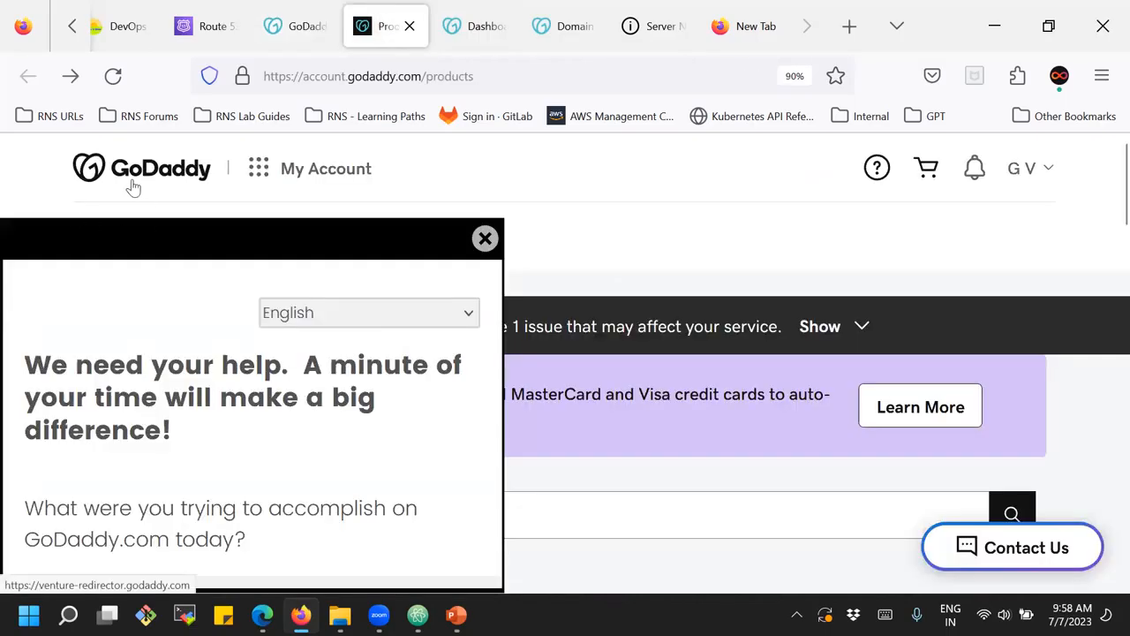
{"action": "left_click", "coordinate": [486, 240]}
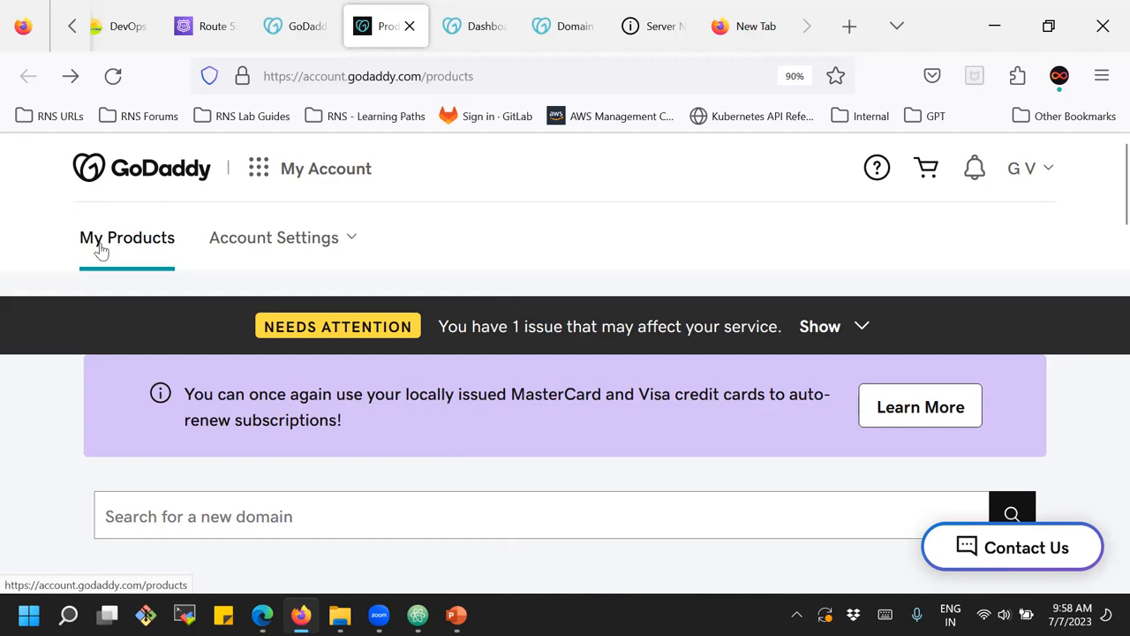
{"action": "left_click", "coordinate": [253, 179]}
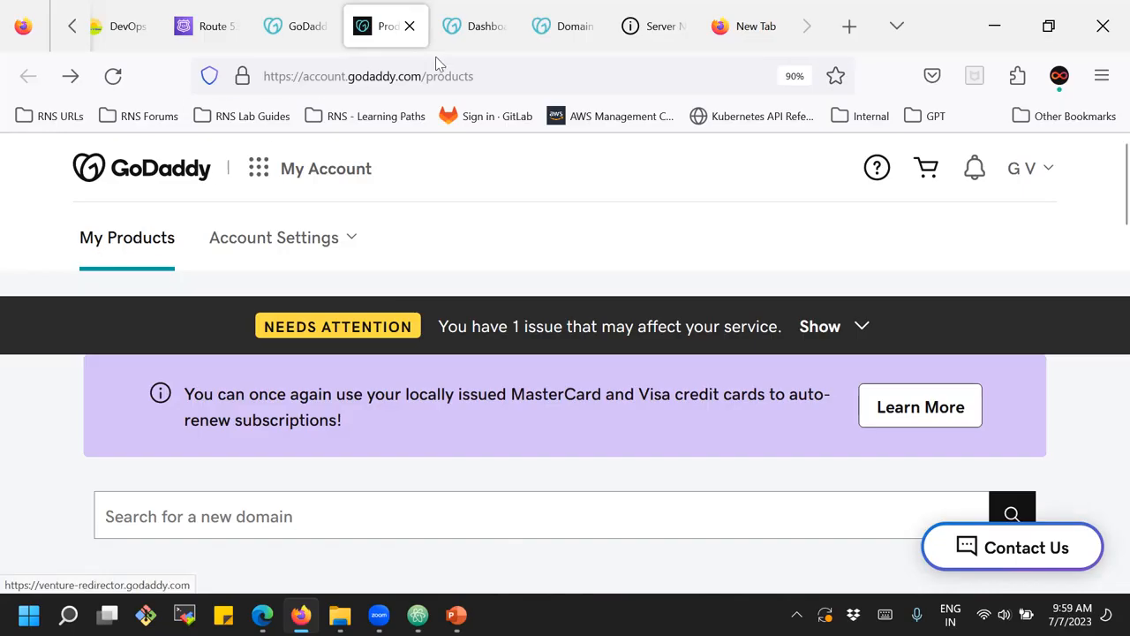
- Dismiss the subscription expiry notice on the rnstech.co.in dashboard and examine the website, domain and email offerings
{"action": "left_click", "coordinate": [474, 29]}
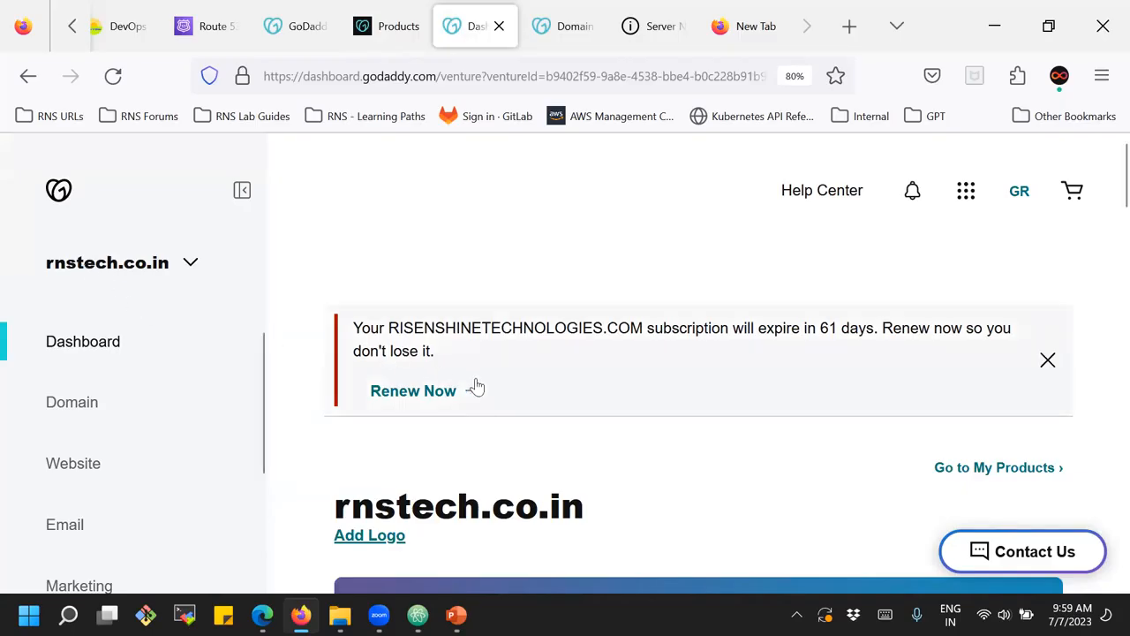
{"action": "left_click", "coordinate": [1046, 358]}
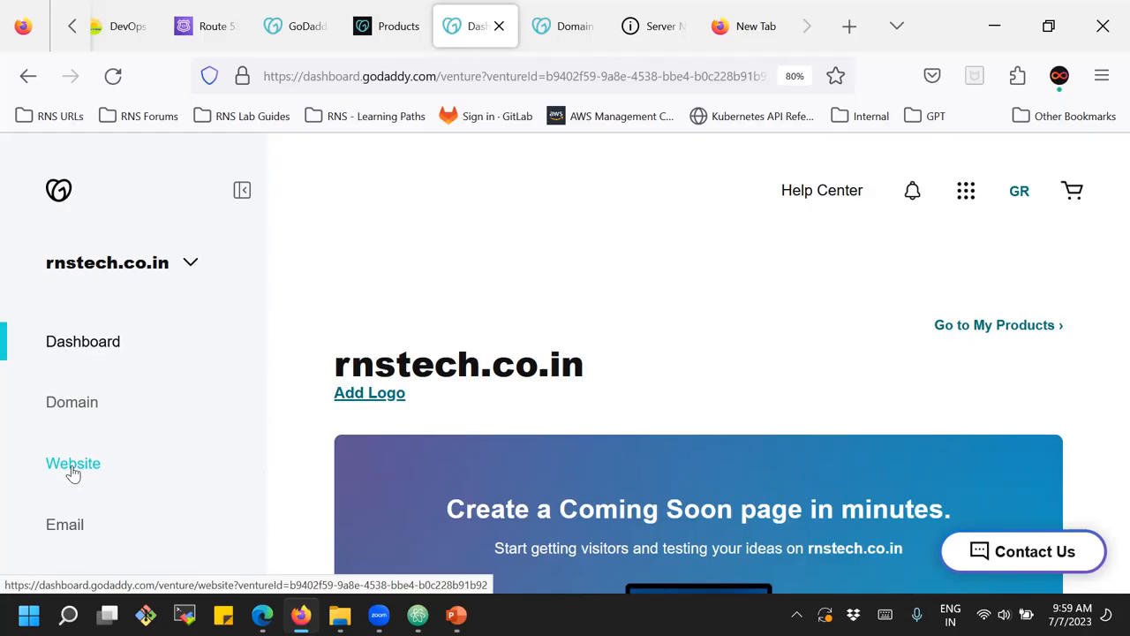
{"action": "scroll", "coordinate": [628, 323], "scroll_direction": "down", "scroll_amount": 4}
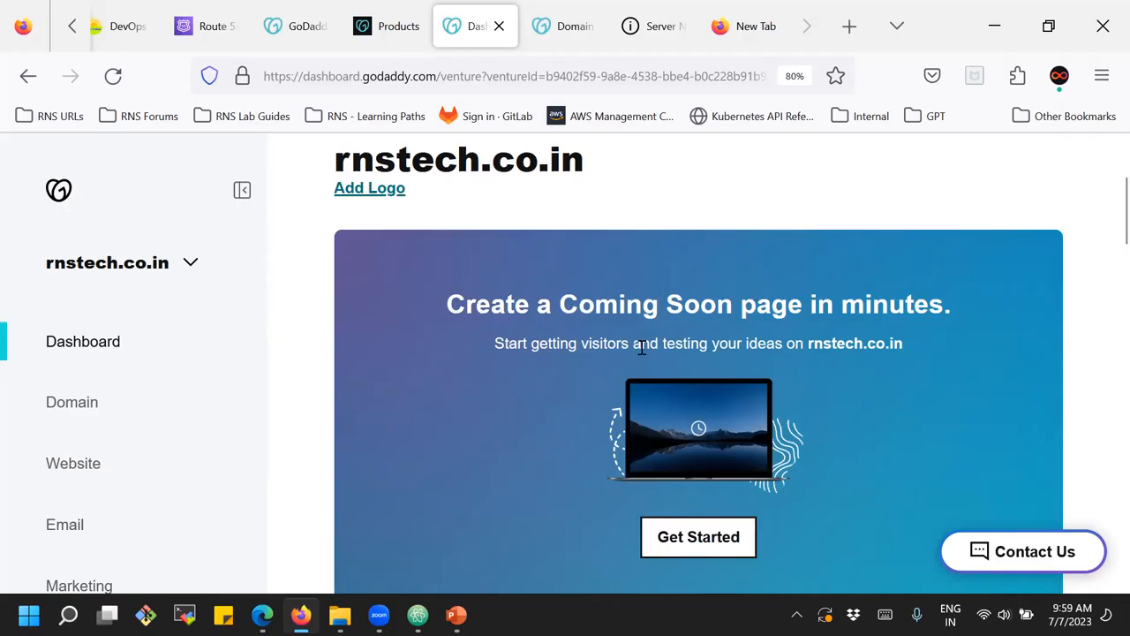
{"action": "scroll", "coordinate": [633, 353], "scroll_direction": "down", "scroll_amount": 2}
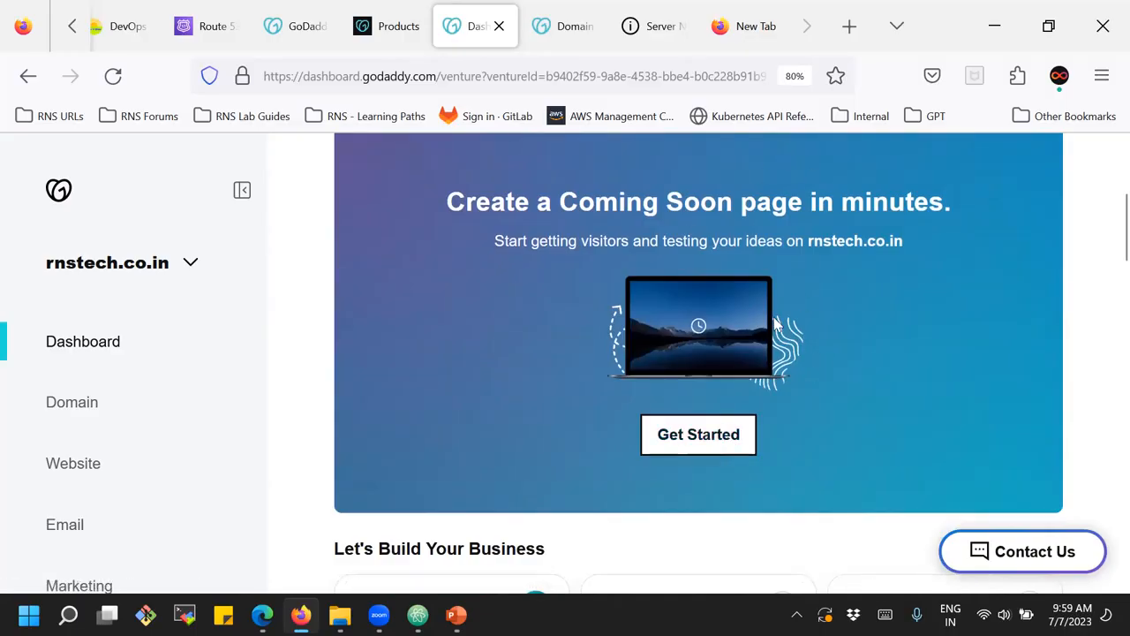
{"action": "scroll", "coordinate": [773, 324], "scroll_direction": "down", "scroll_amount": 8}
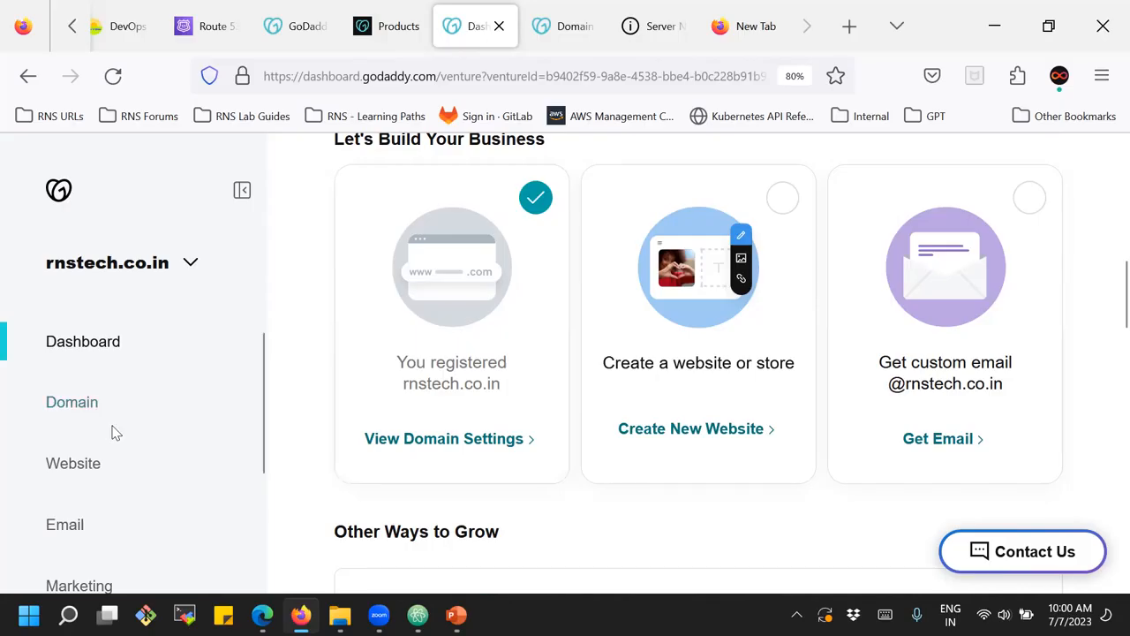
{"action": "scroll", "coordinate": [477, 378], "scroll_direction": "up", "scroll_amount": 3}
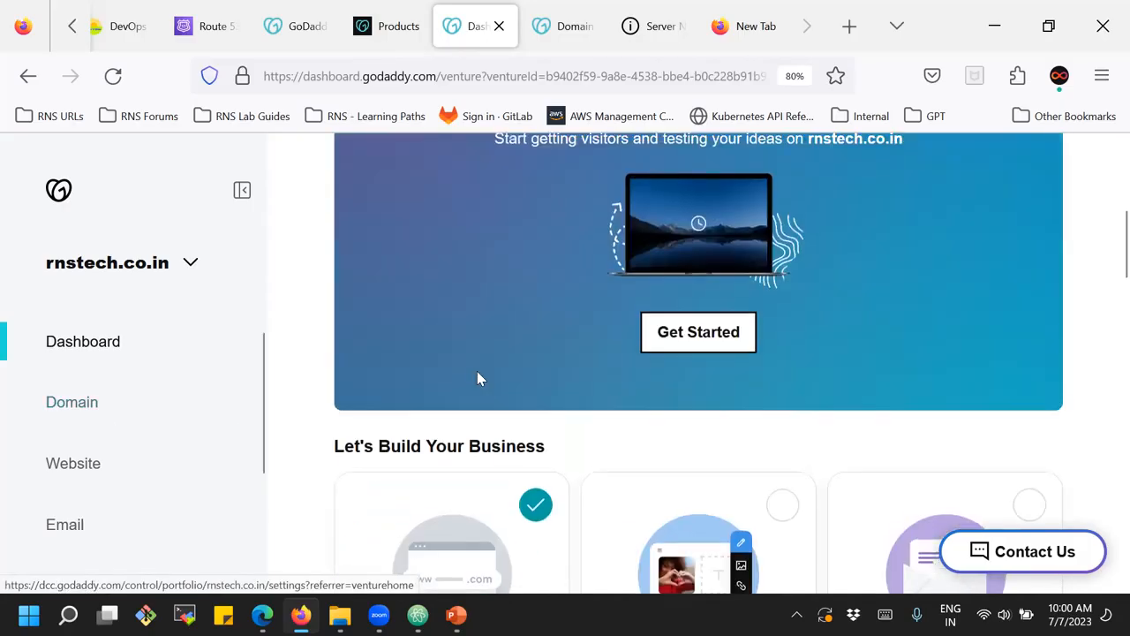
{"action": "scroll", "coordinate": [621, 308], "scroll_direction": "up", "scroll_amount": 2}
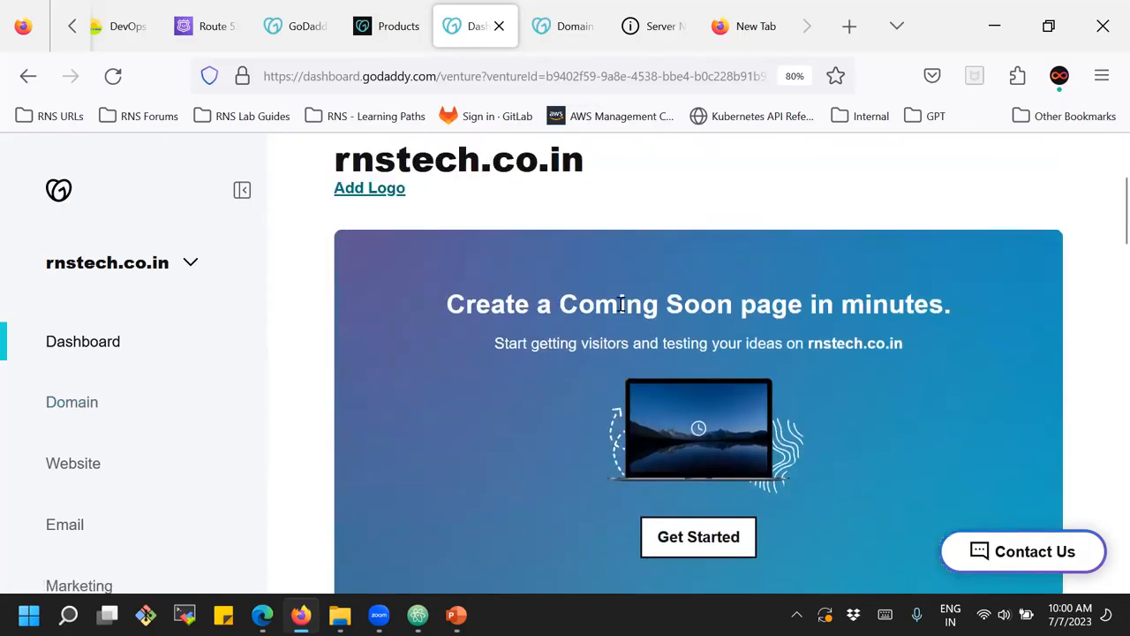
- Compare the Route 53 service navigation with the GoDaddy dashboard, and clear the domain name from the Route 53 availability search
{"action": "left_click", "coordinate": [211, 27]}
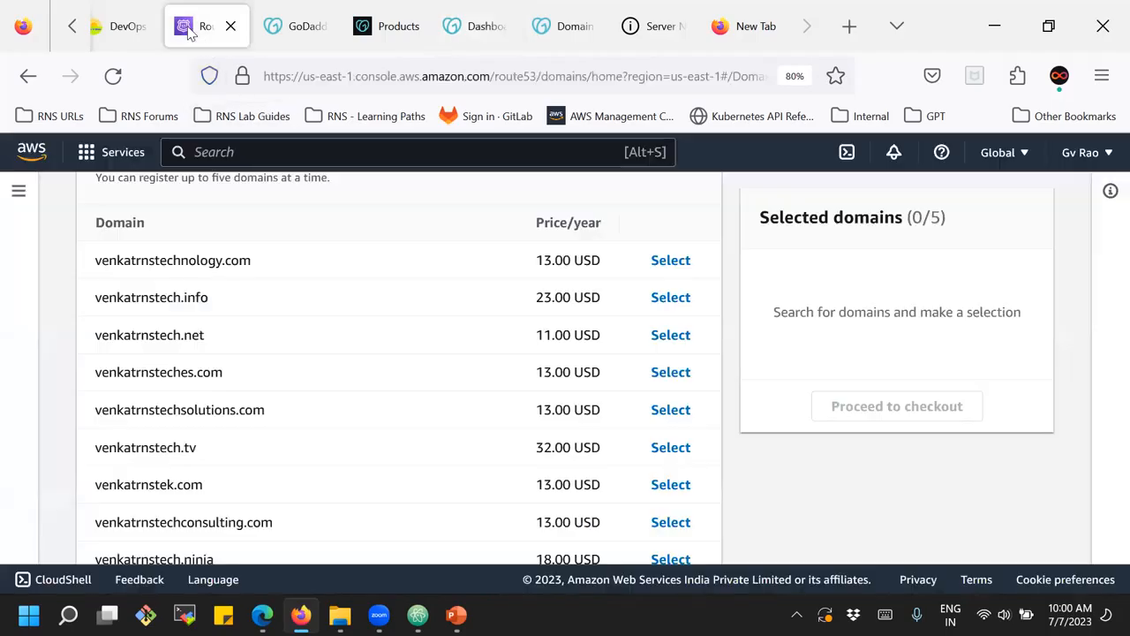
{"action": "scroll", "coordinate": [391, 386], "scroll_direction": "up", "scroll_amount": 4}
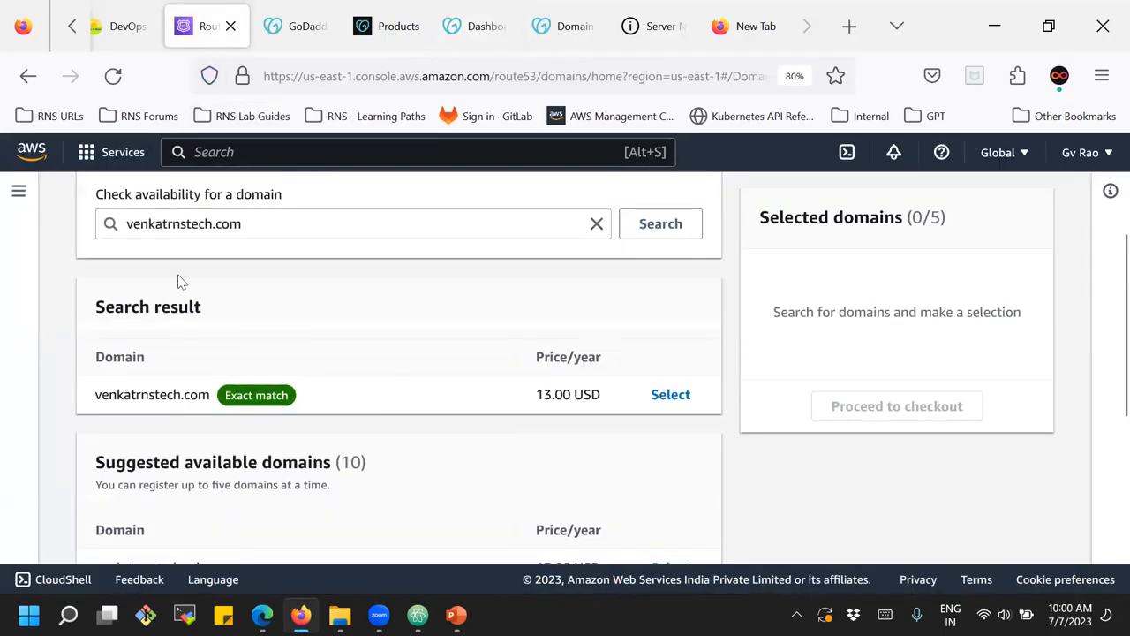
{"action": "left_click", "coordinate": [19, 193]}
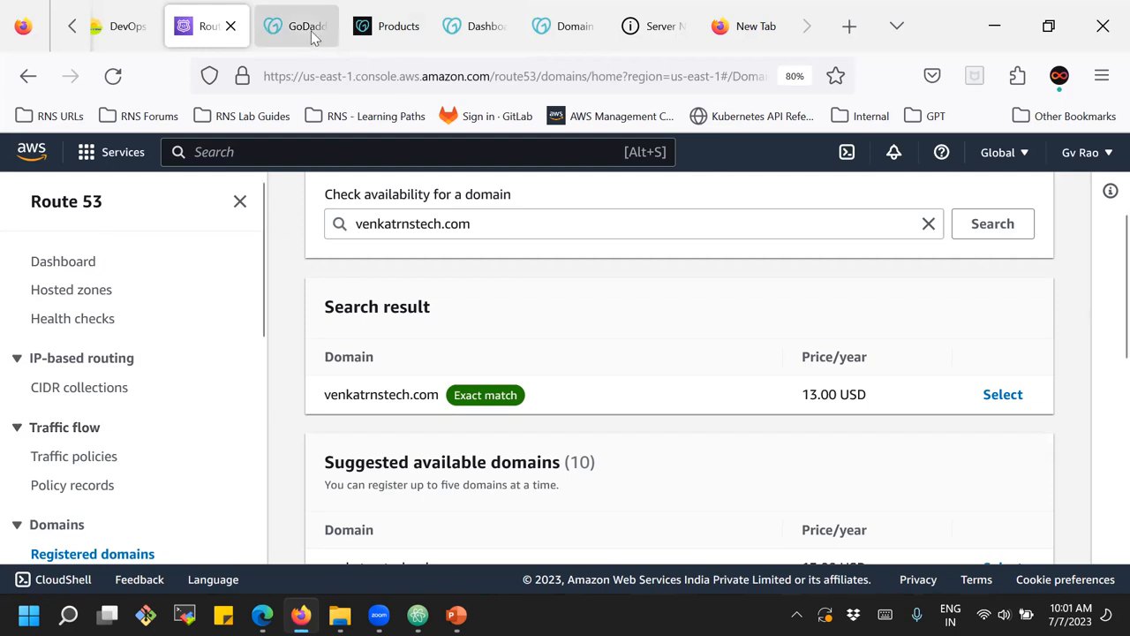
{"action": "left_click", "coordinate": [467, 28]}
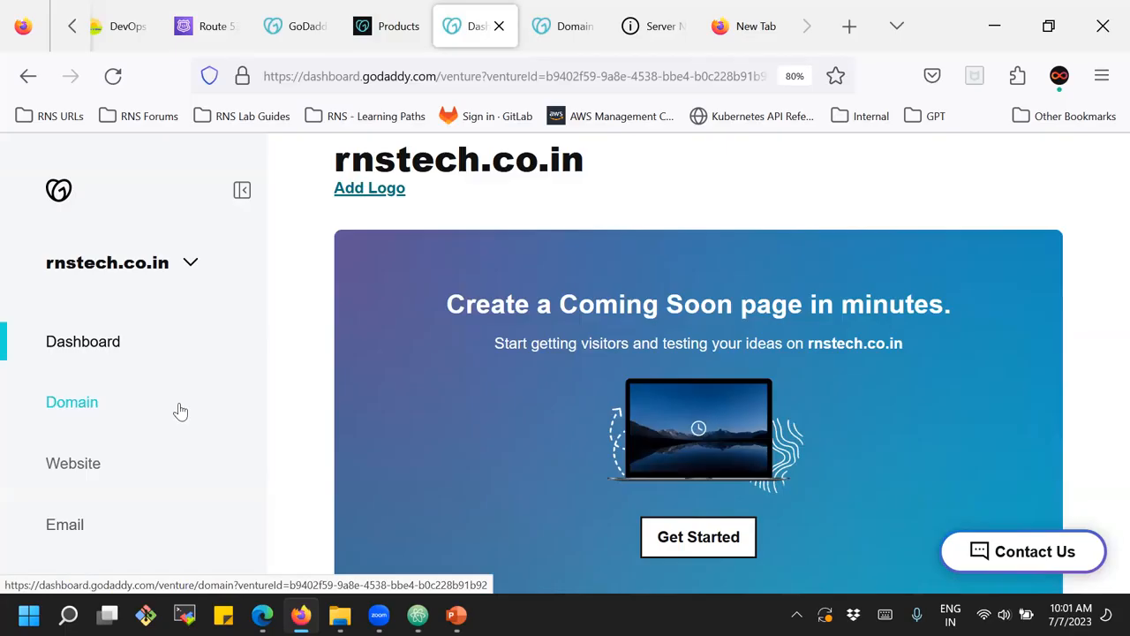
{"action": "left_click", "coordinate": [216, 34]}
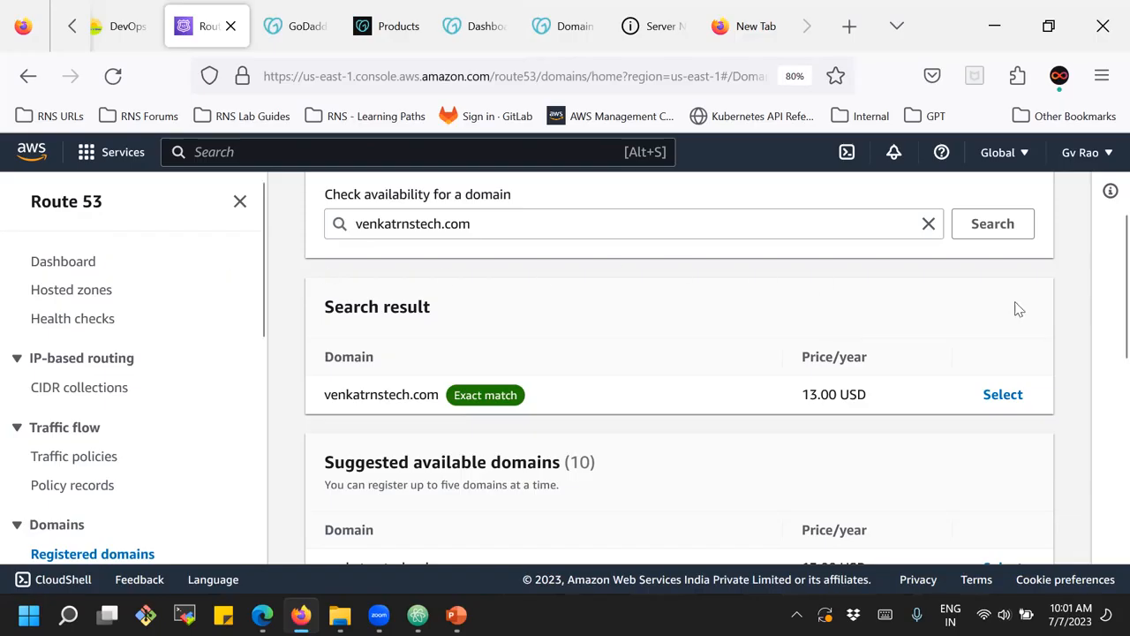
{"action": "left_click", "coordinate": [928, 223]}
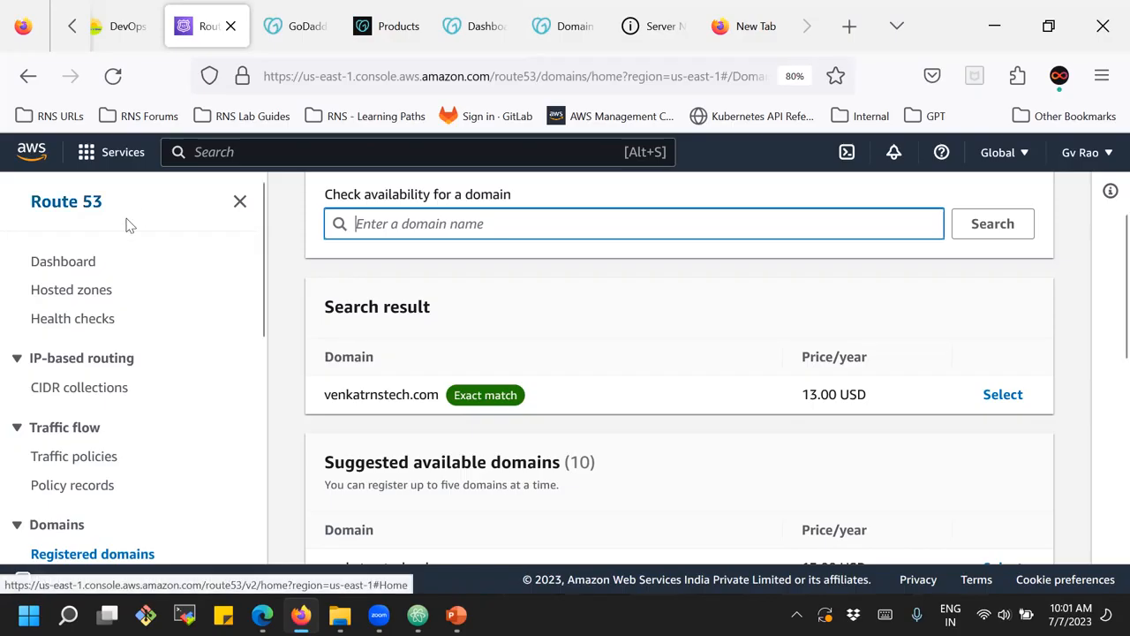
{"action": "left_click", "coordinate": [273, 29]}
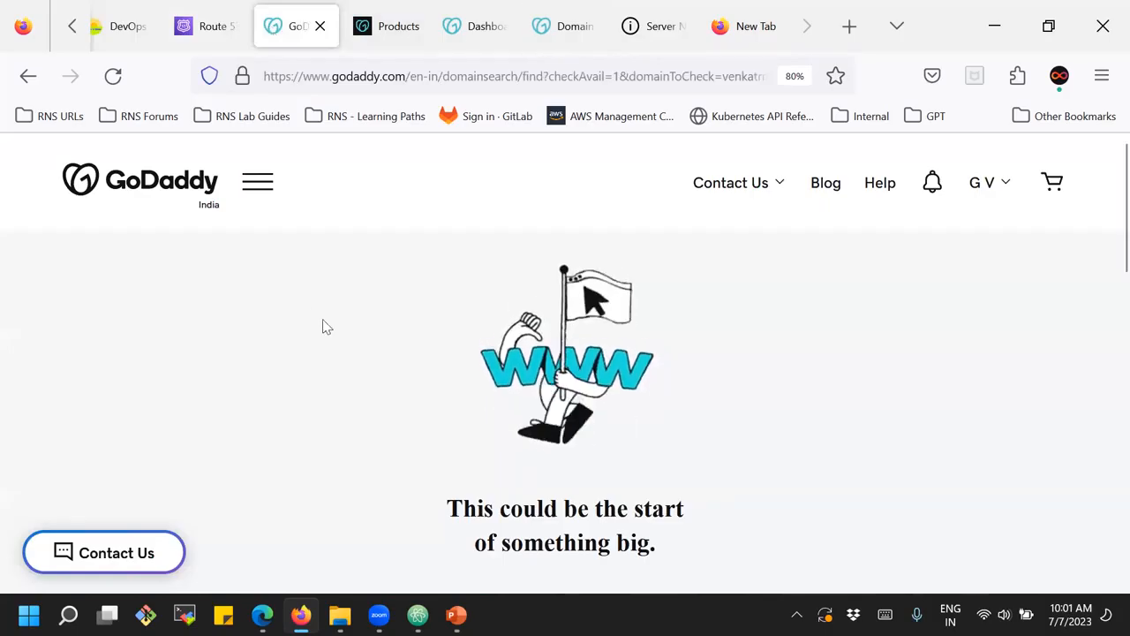
{"action": "left_click", "coordinate": [486, 34]}
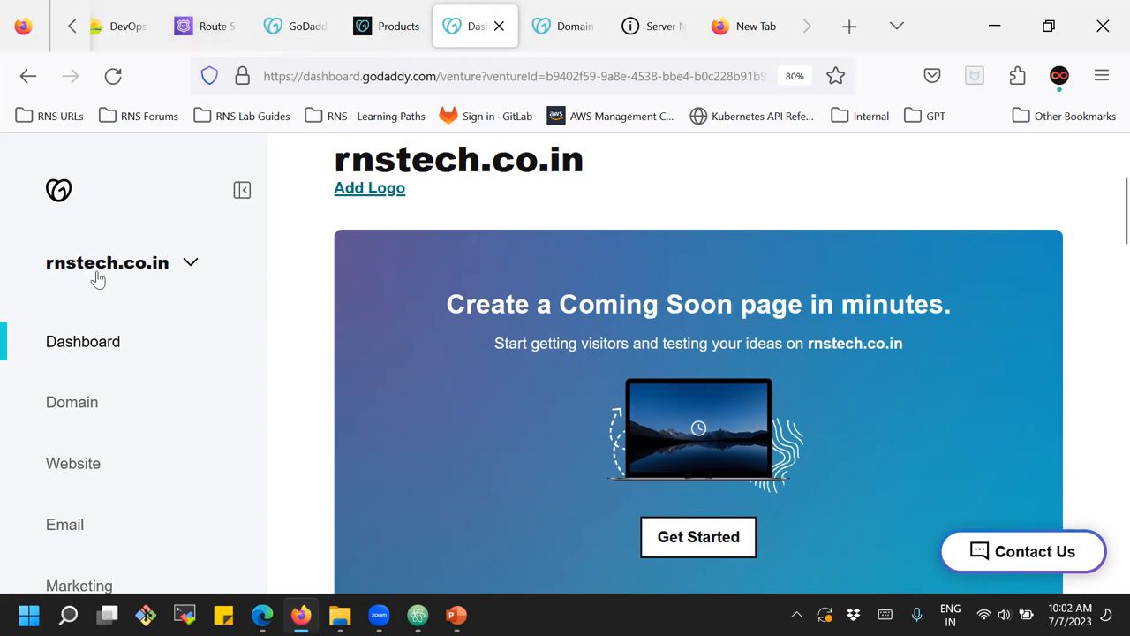
{"action": "left_click", "coordinate": [669, 31]}
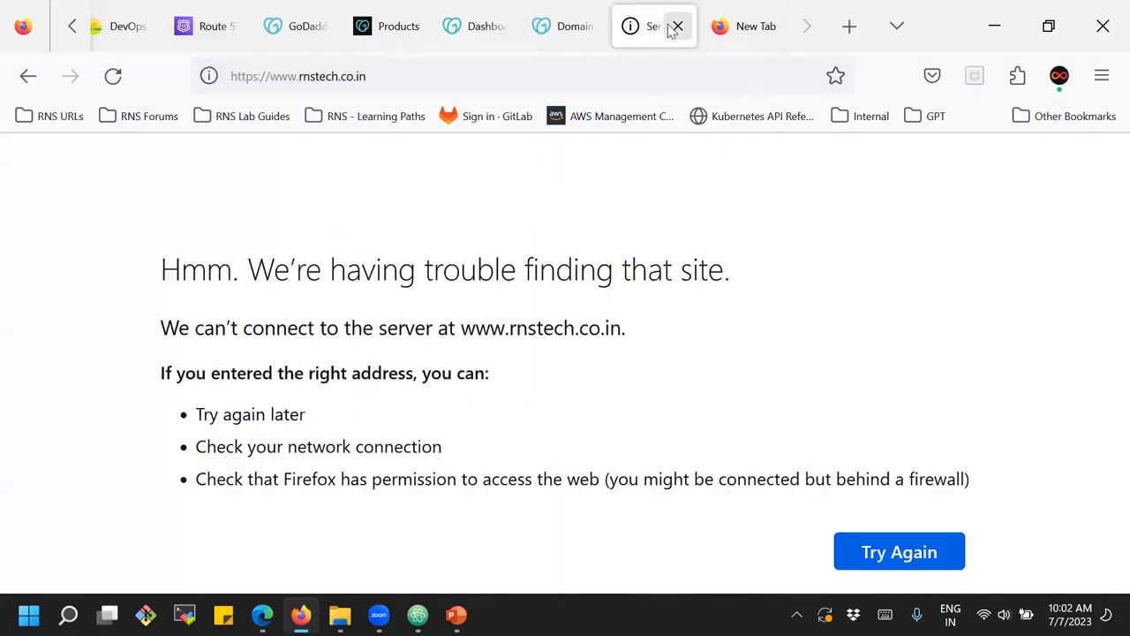
{"action": "left_click", "coordinate": [113, 76]}
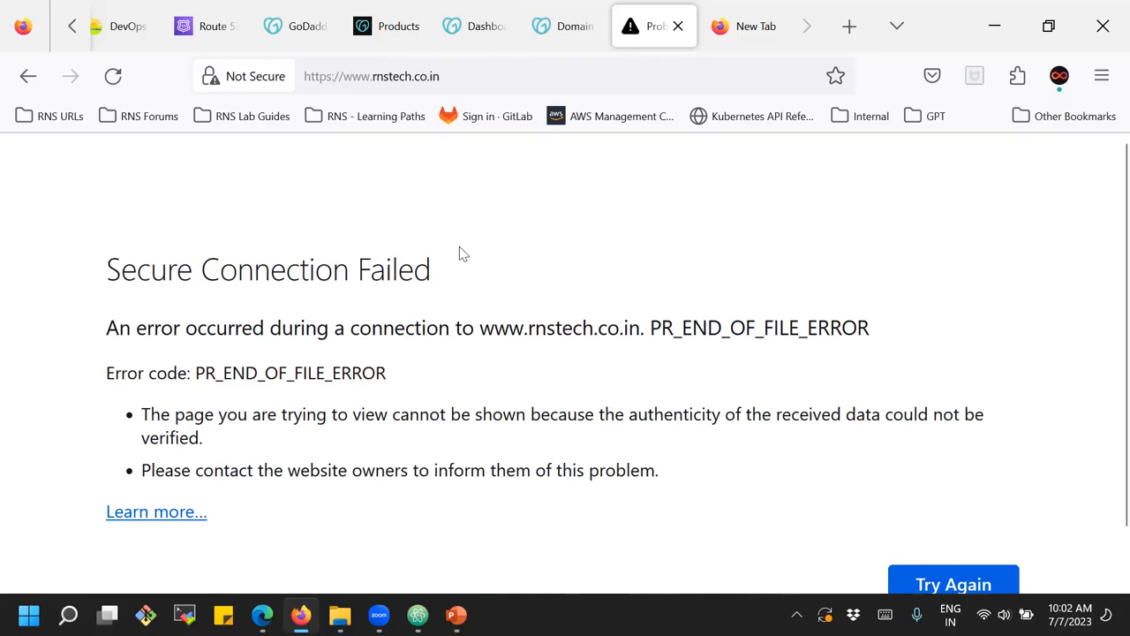
- Return to the Route 53 domain search page and collapse its service navigation
{"action": "left_click", "coordinate": [214, 30]}
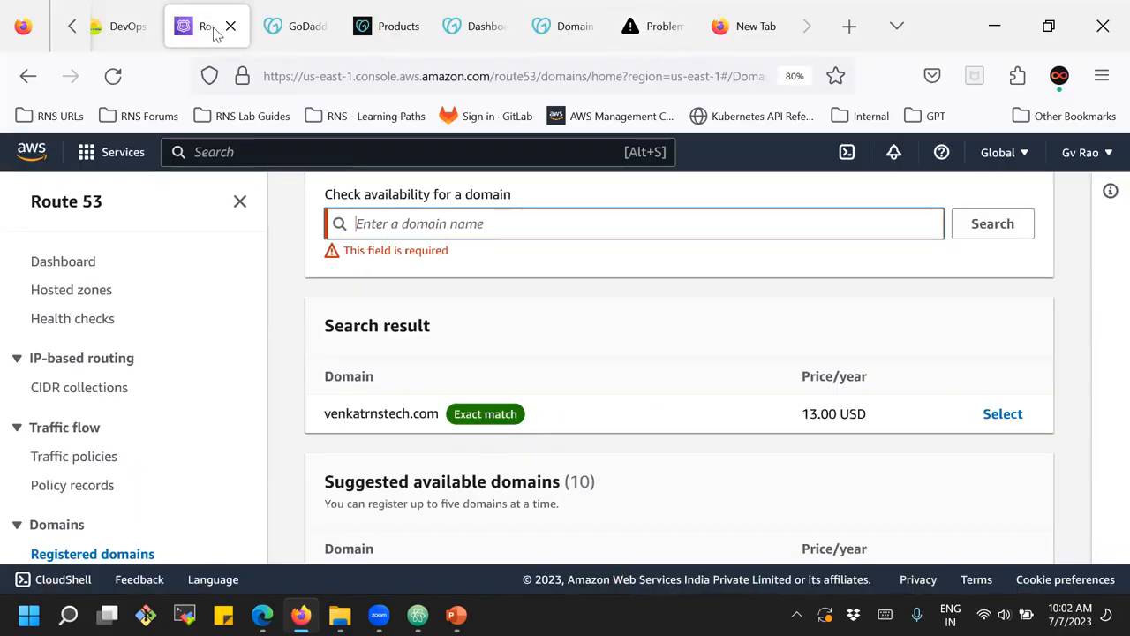
{"action": "left_click", "coordinate": [287, 287]}
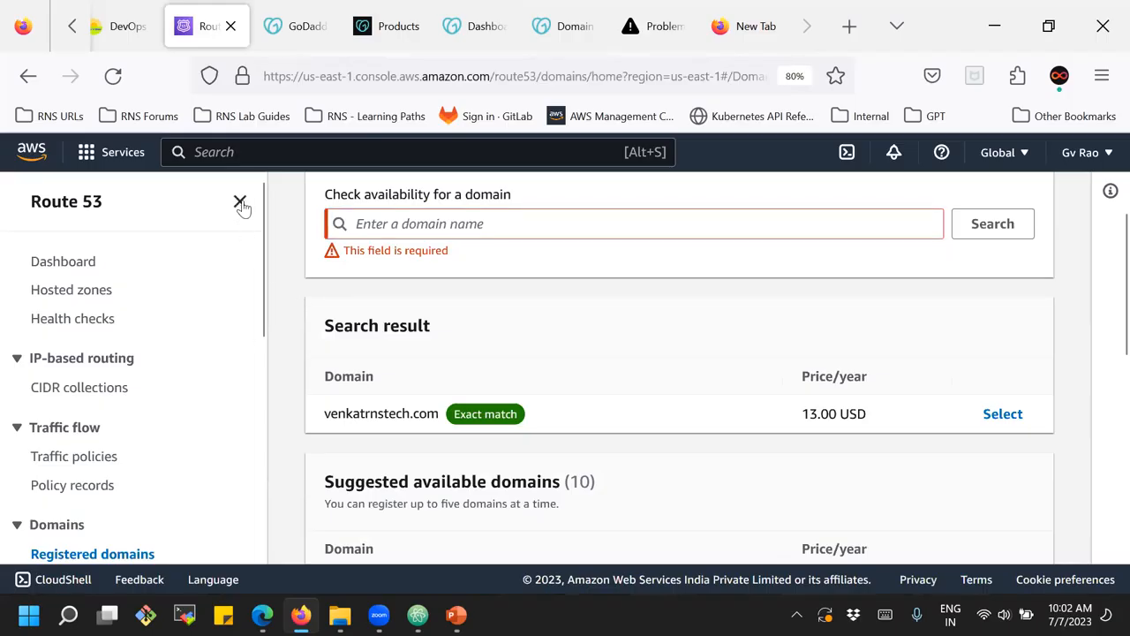
{"action": "left_click", "coordinate": [242, 206]}
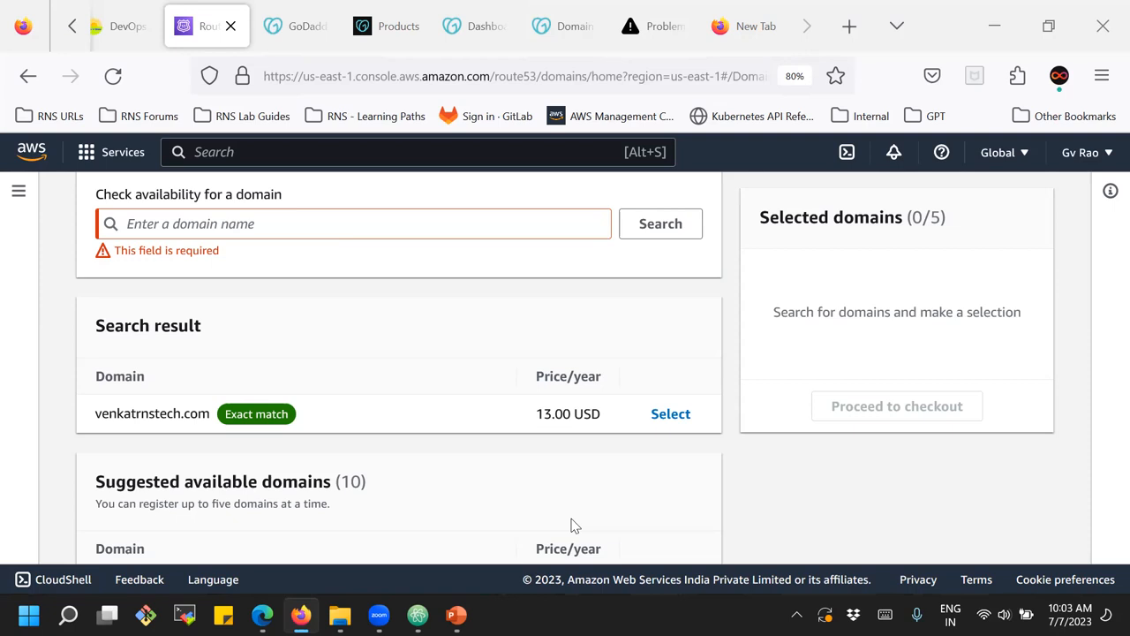
- Look through the recently visited AWS services and open the EC2 dashboard
{"action": "left_click", "coordinate": [115, 162]}
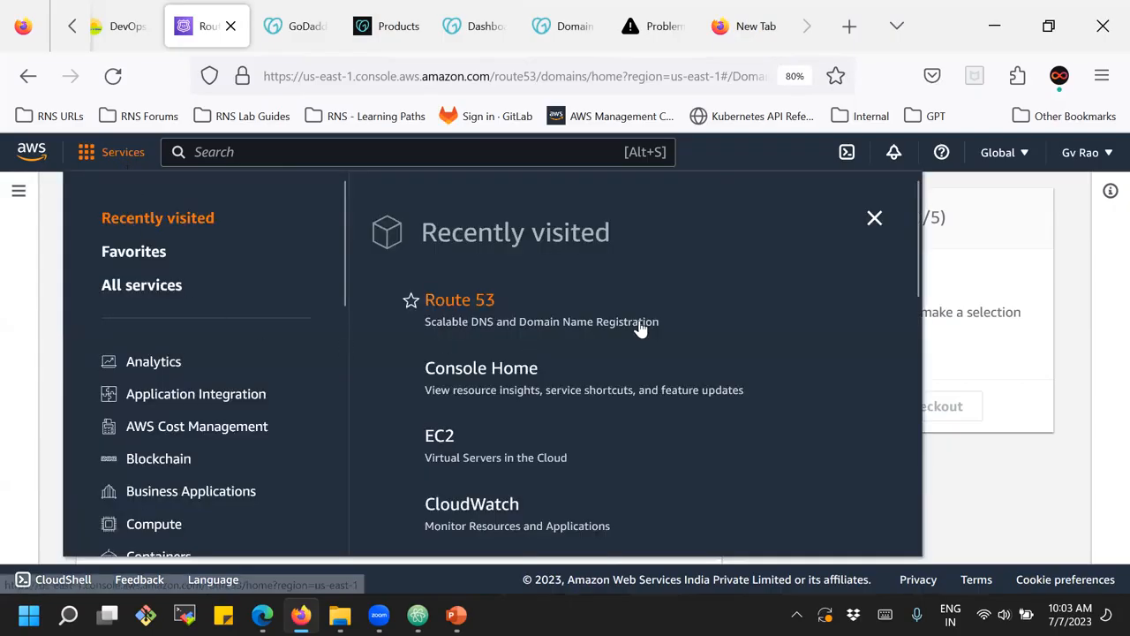
{"action": "scroll", "coordinate": [640, 328], "scroll_direction": "down", "scroll_amount": 5}
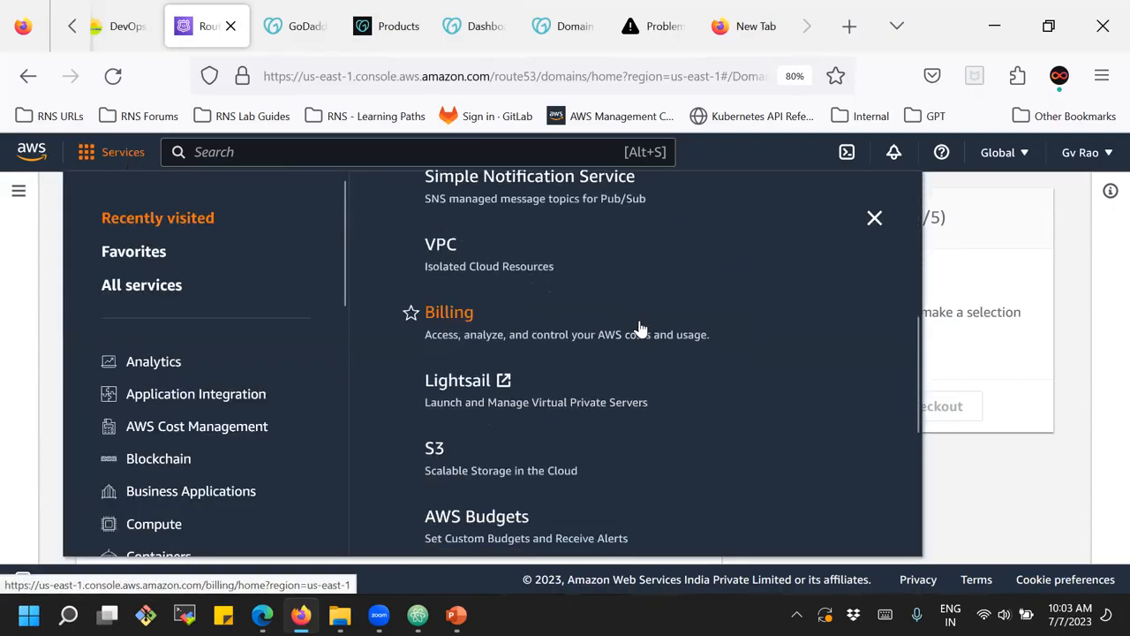
{"action": "scroll", "coordinate": [640, 329], "scroll_direction": "up", "scroll_amount": 3}
{"action": "scroll", "coordinate": [640, 329], "scroll_direction": "down", "scroll_amount": 3}
{"action": "scroll", "coordinate": [640, 328], "scroll_direction": "down", "scroll_amount": 2}
{"action": "scroll", "coordinate": [640, 328], "scroll_direction": "up", "scroll_amount": 5}
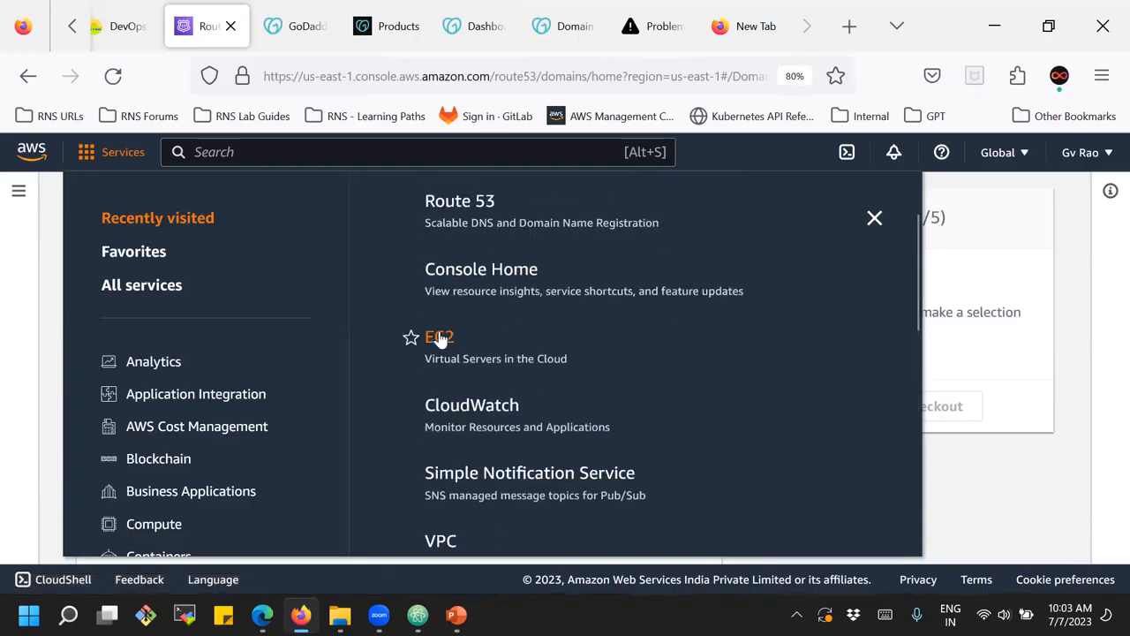
{"action": "left_click", "coordinate": [440, 340]}
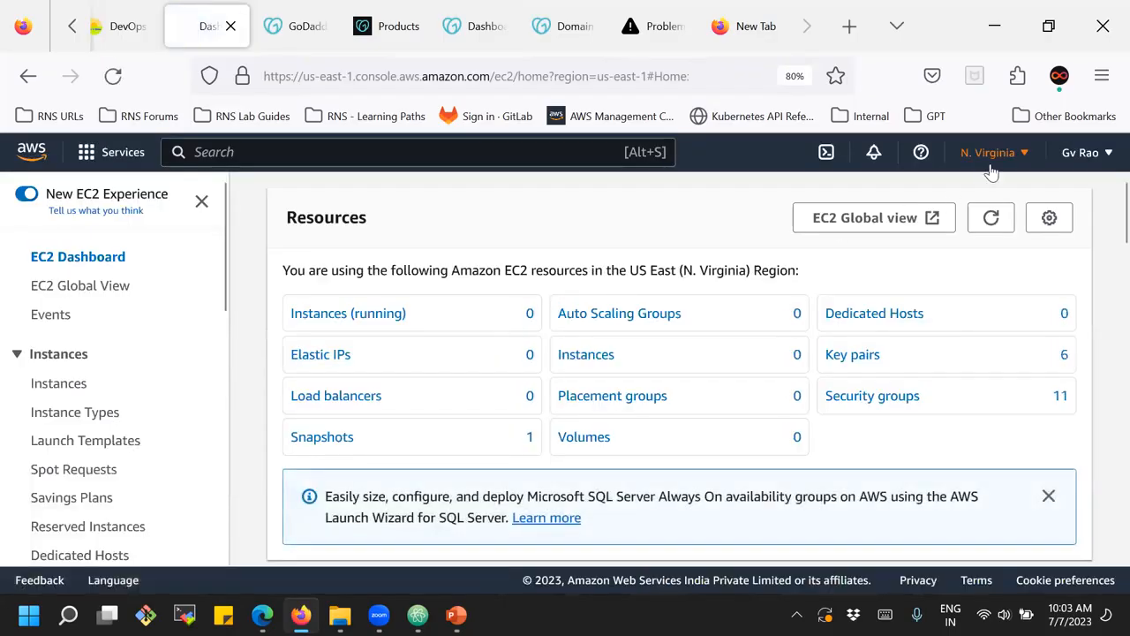
- Switch the EC2 console region to Asia Pacific (Mumbai) and reduce the page zoom to 80%
{"action": "left_click", "coordinate": [989, 157]}
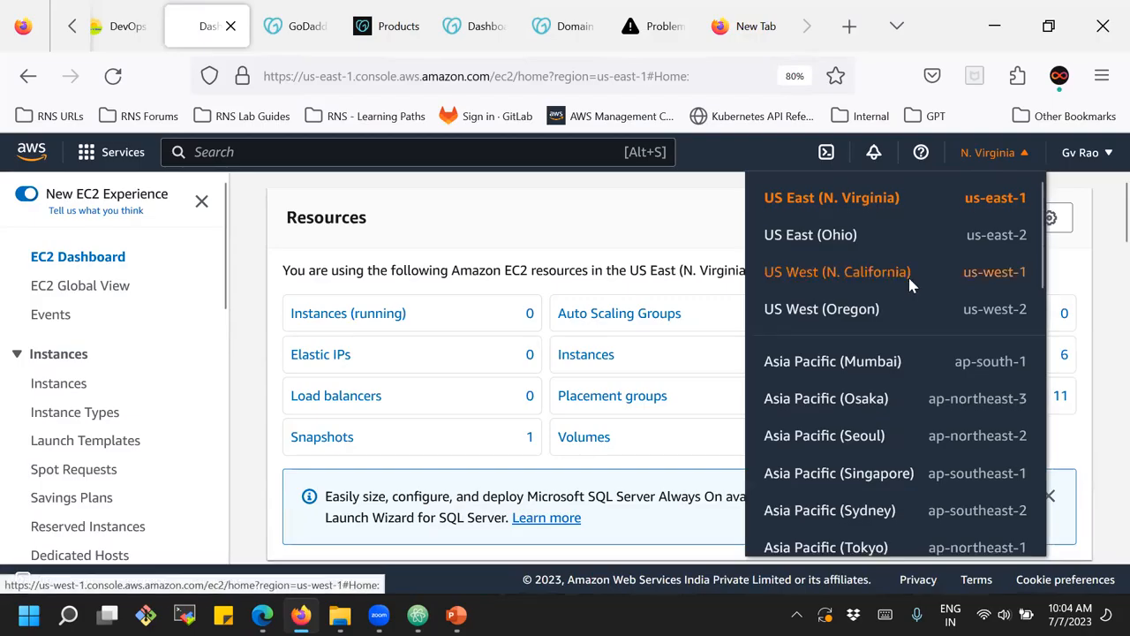
{"action": "scroll", "coordinate": [901, 278], "scroll_direction": "down", "scroll_amount": 2}
{"action": "left_click", "coordinate": [845, 264]}
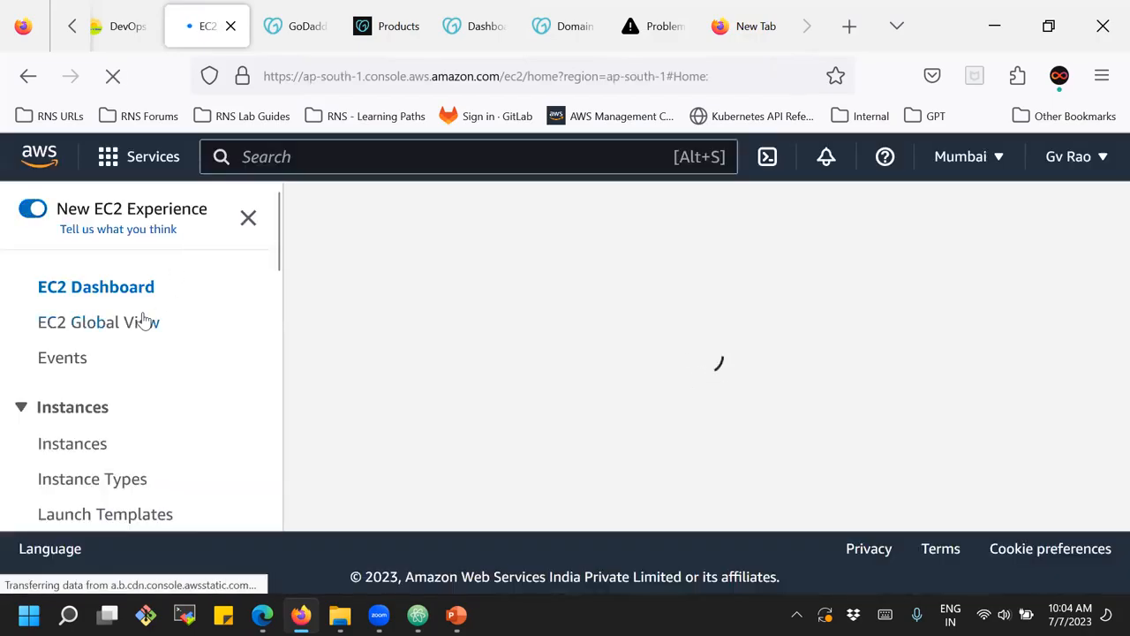
{"action": "key", "text": "ctrl+minus"}
{"action": "key", "text": "ctrl+minus"}
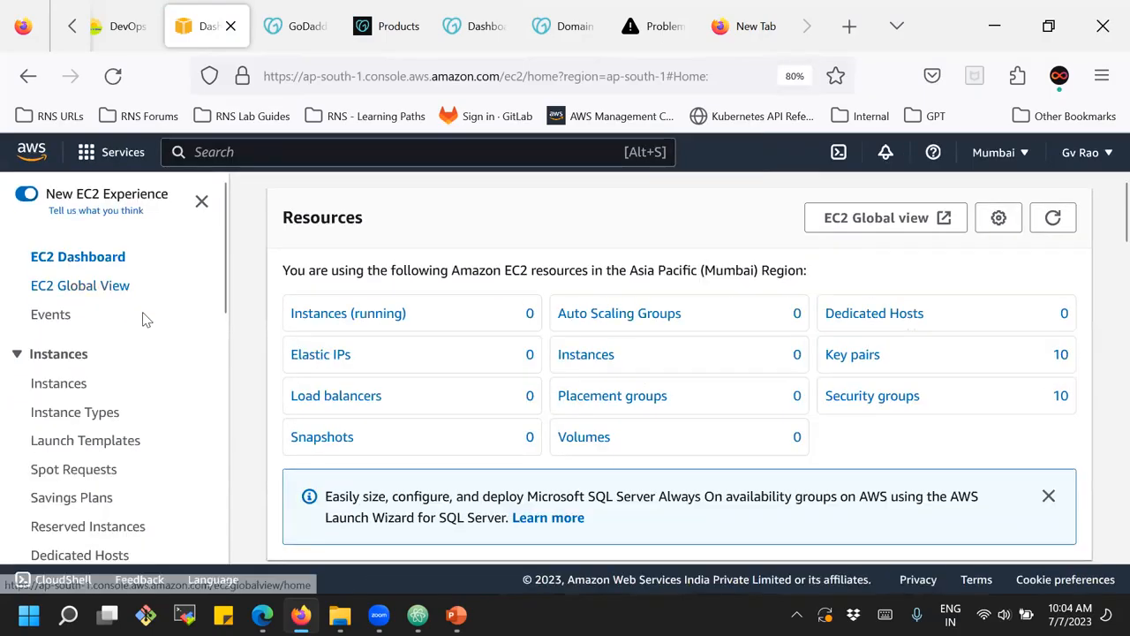
- Start creating an EC2 Auto Scaling group and name it webserver-asg
{"action": "scroll", "coordinate": [137, 327], "scroll_direction": "down", "scroll_amount": 10}
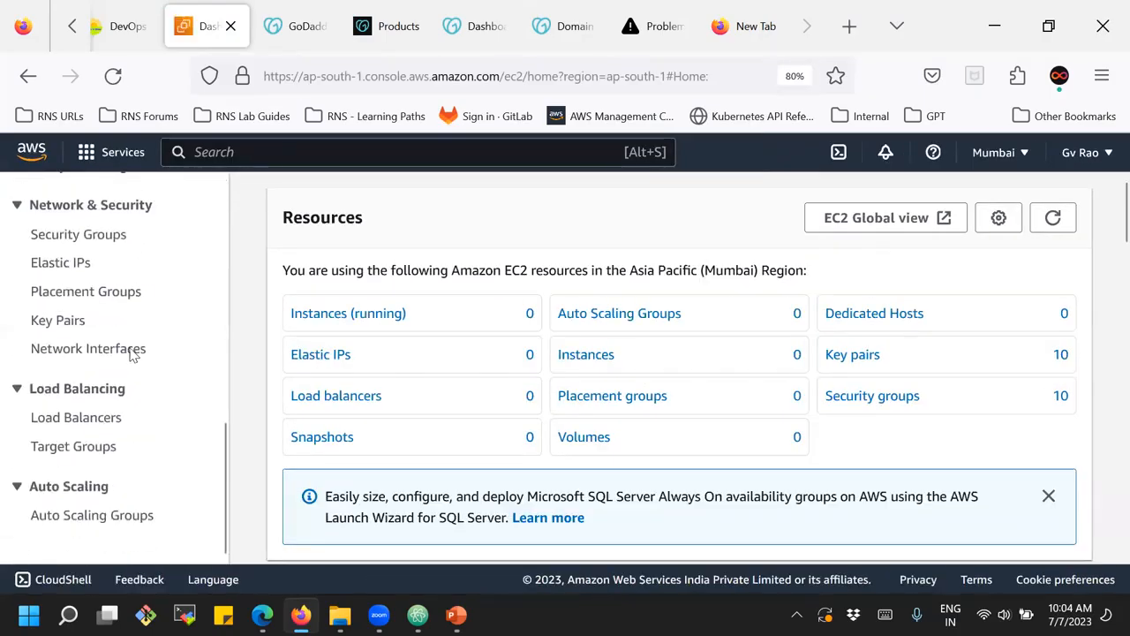
{"action": "left_click", "coordinate": [75, 519]}
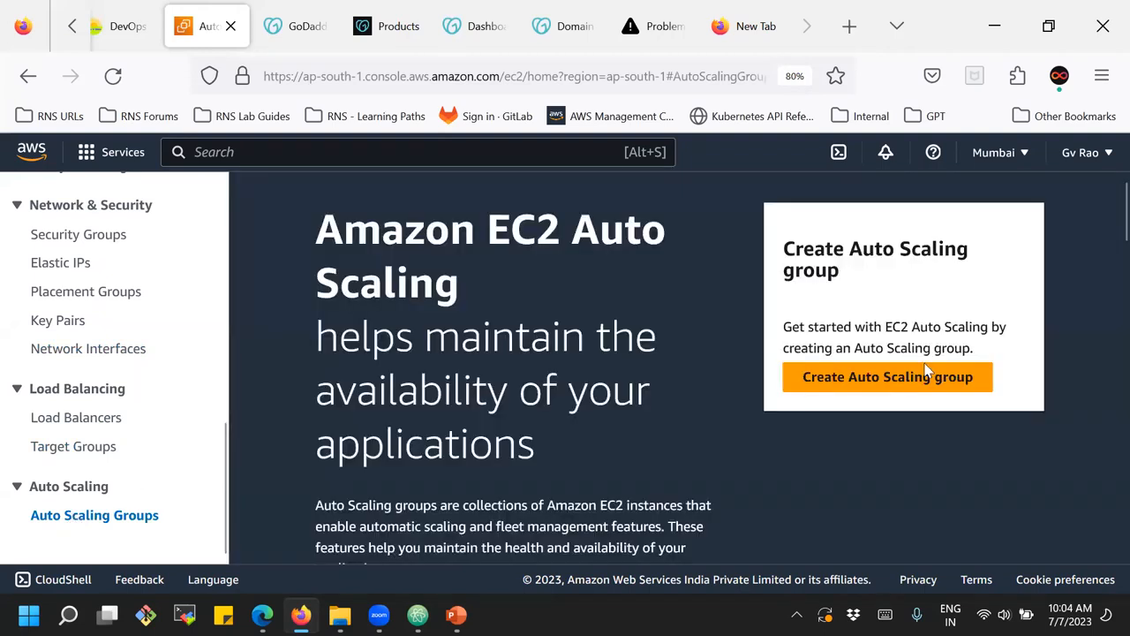
{"action": "left_click", "coordinate": [917, 385]}
{"action": "scroll", "coordinate": [455, 325], "scroll_direction": "down", "scroll_amount": 3}
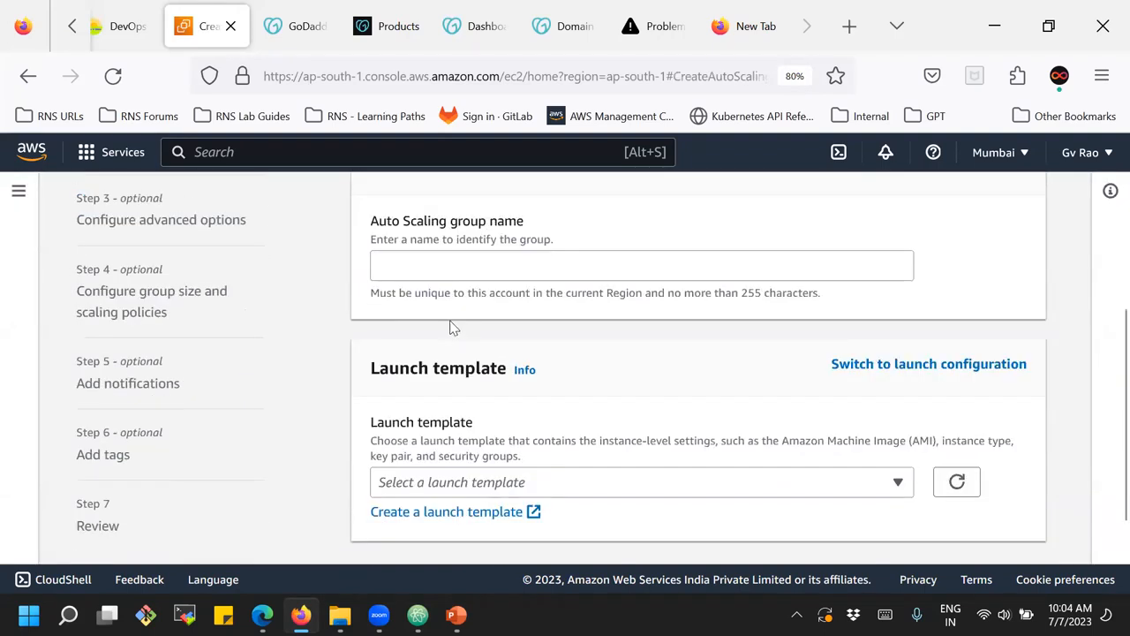
{"action": "left_click", "coordinate": [420, 272]}
{"action": "type", "text": "webserver-asg"}
{"action": "left_click", "coordinate": [538, 328]}
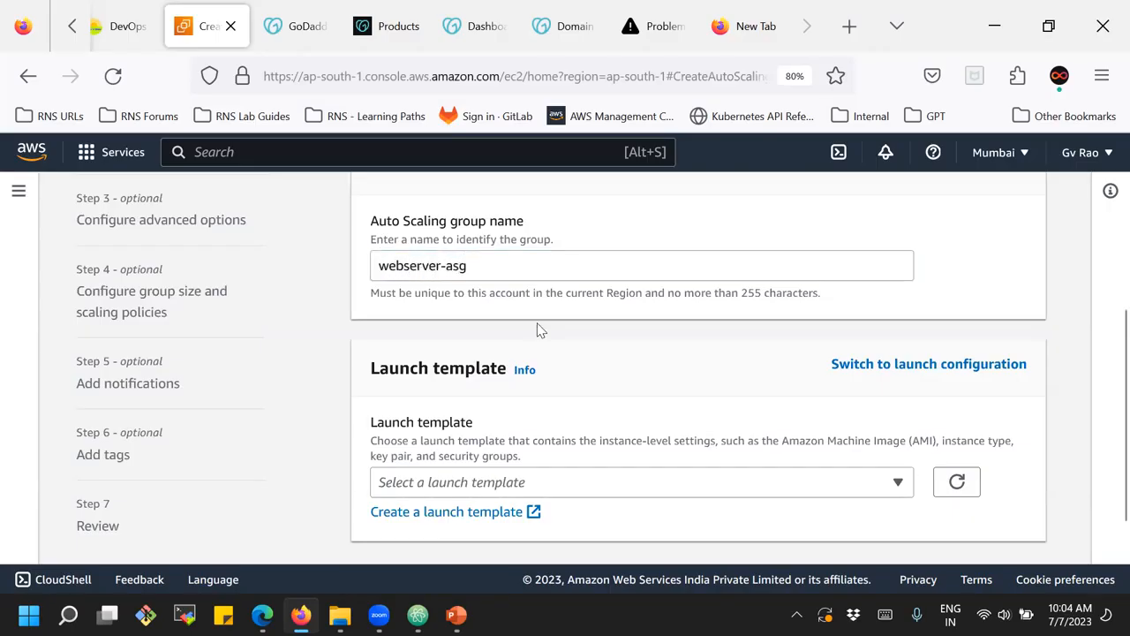
- Choose the webserver-Template launch template with version 3 and continue to the instance launch options
{"action": "scroll", "coordinate": [539, 328], "scroll_direction": "down", "scroll_amount": 1}
{"action": "left_click", "coordinate": [565, 436]}
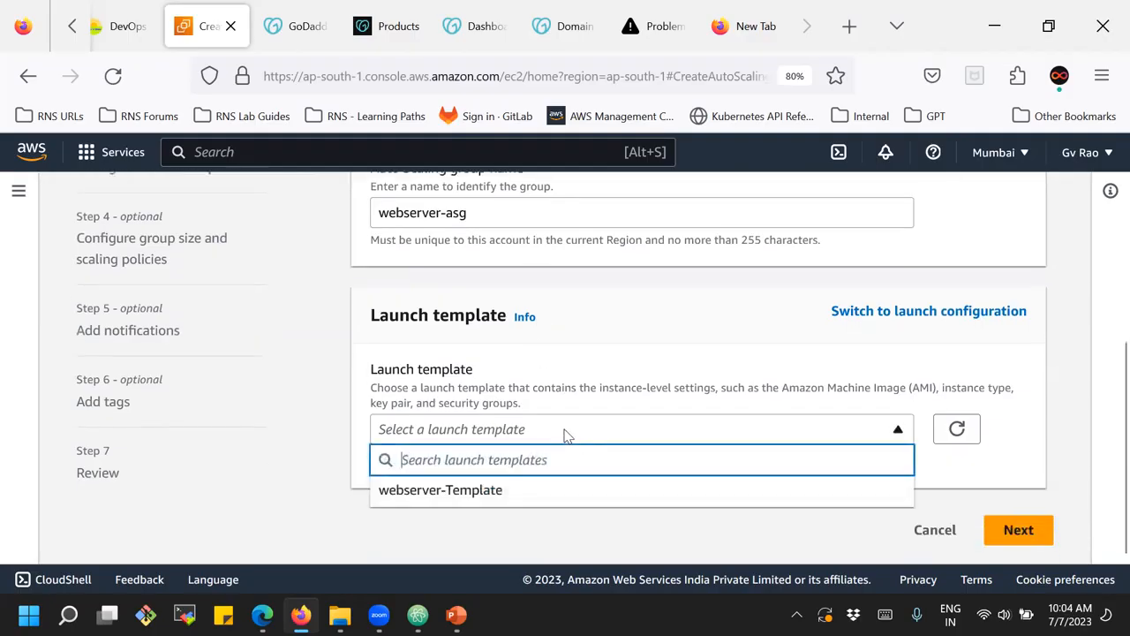
{"action": "left_click", "coordinate": [475, 490]}
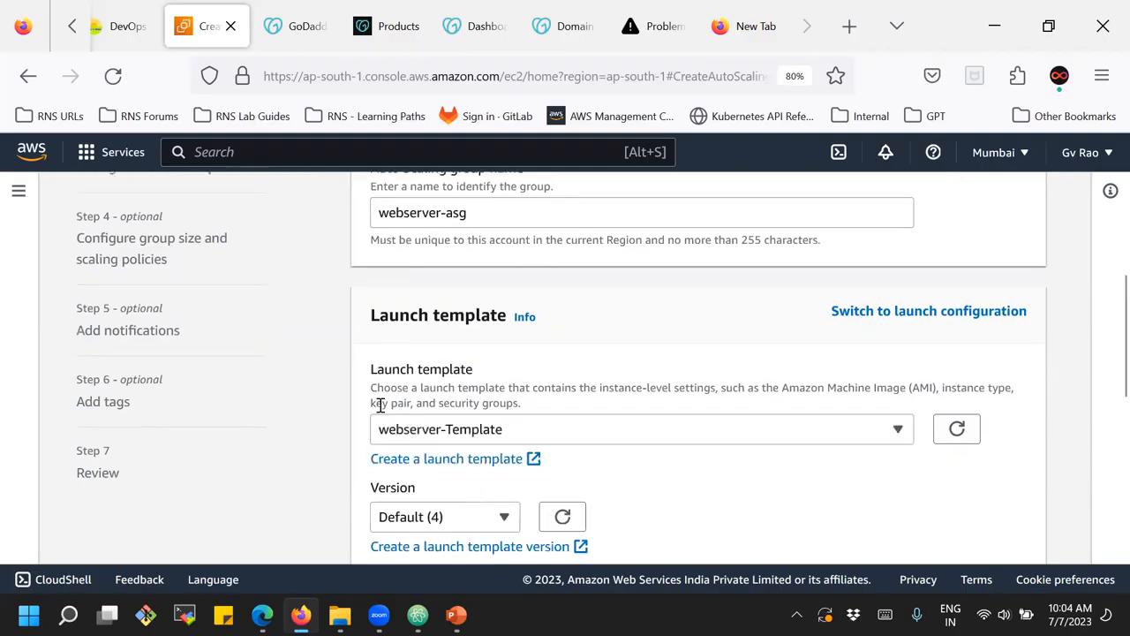
{"action": "scroll", "coordinate": [335, 420], "scroll_direction": "down", "scroll_amount": 6}
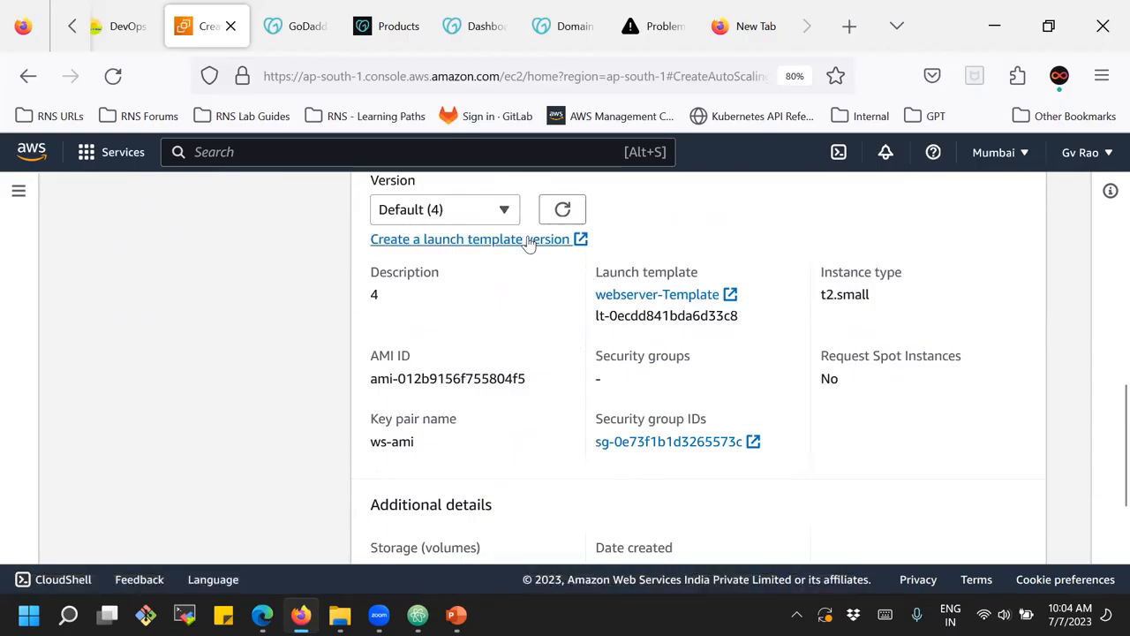
{"action": "left_click", "coordinate": [505, 214]}
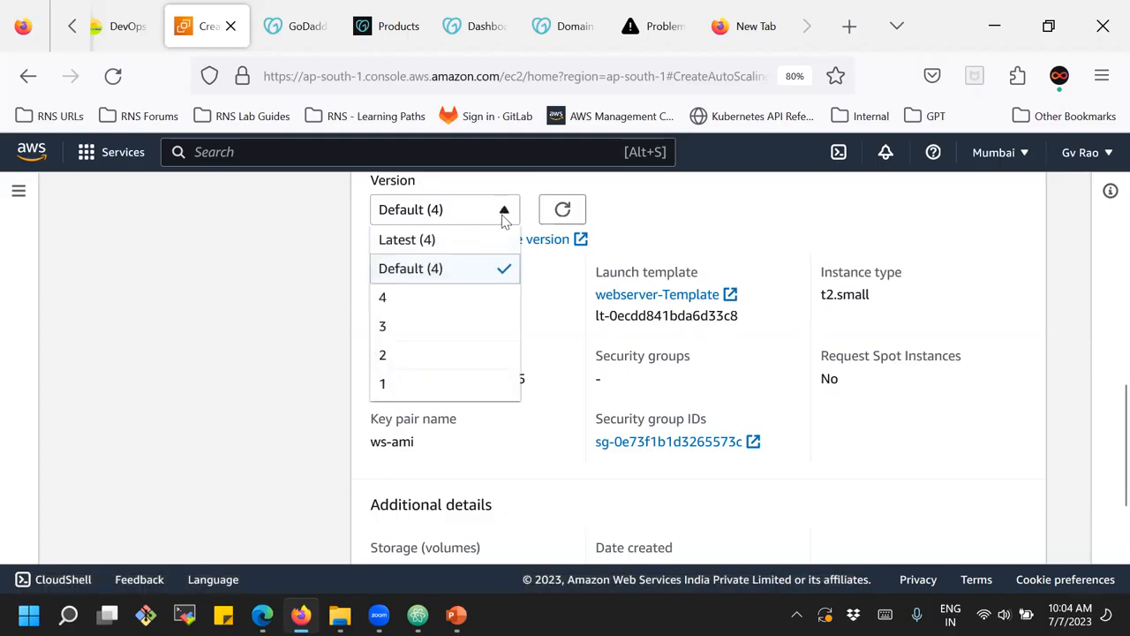
{"action": "left_click", "coordinate": [409, 326]}
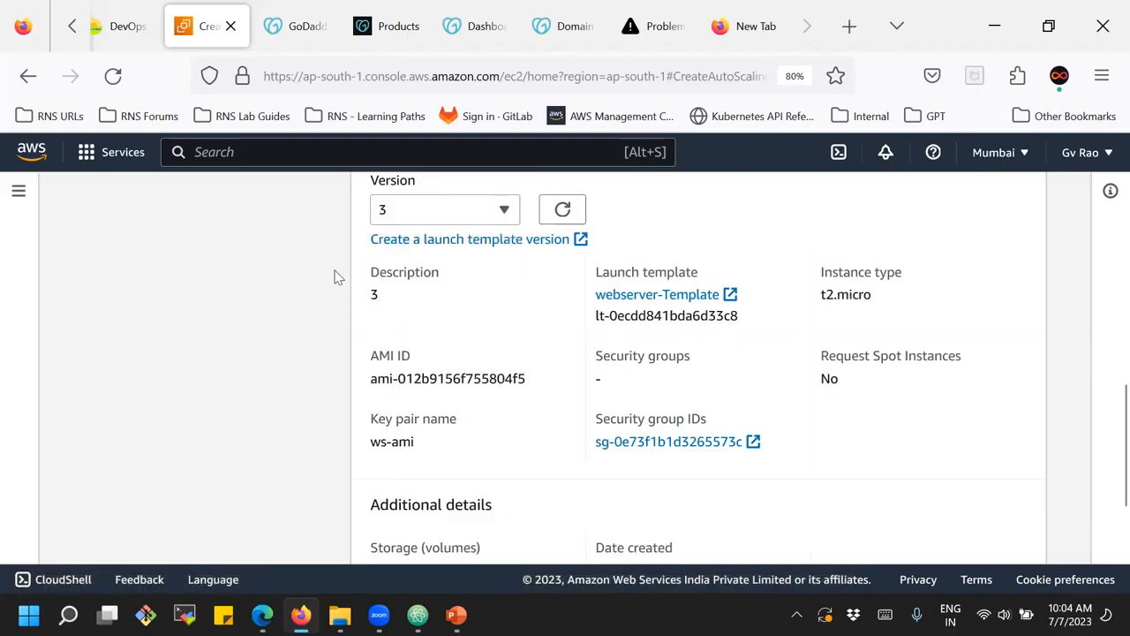
{"action": "left_click_drag", "start_coordinate": [821, 294], "coordinate": [921, 300]}
{"action": "left_click", "coordinate": [921, 300]}
{"action": "scroll", "coordinate": [923, 302], "scroll_direction": "down", "scroll_amount": 3}
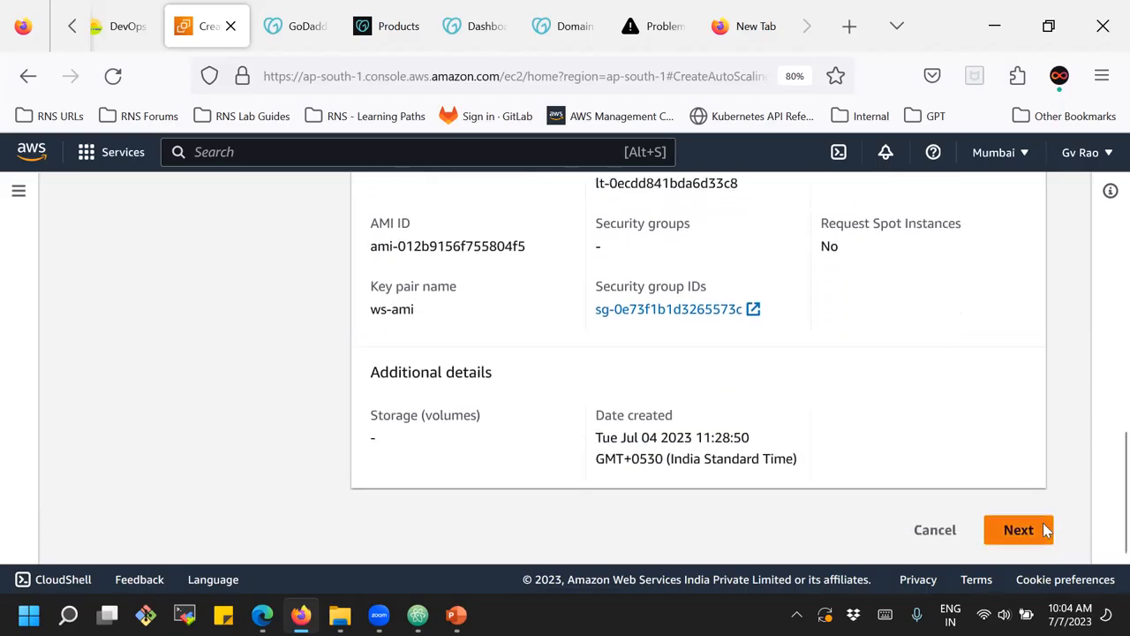
{"action": "left_click", "coordinate": [1018, 530]}
- Select the ap-south-1a (subnet1) and ap-south-1b (subnet2) subnets in the default VPC and continue to the advanced options
{"action": "scroll", "coordinate": [662, 328], "scroll_direction": "down", "scroll_amount": 2}
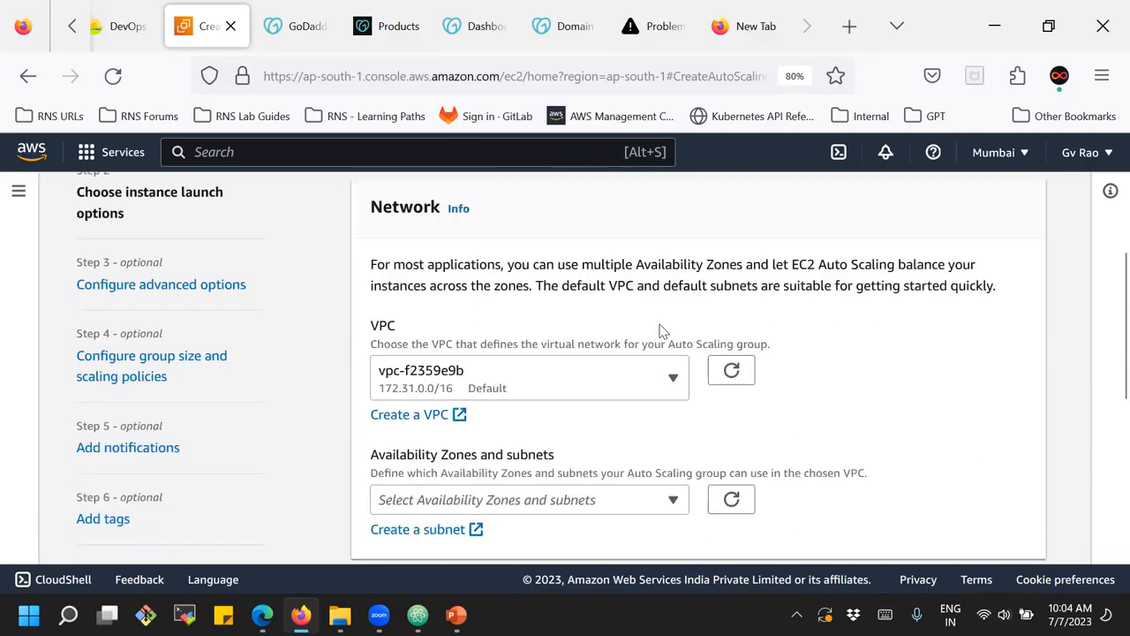
{"action": "scroll", "coordinate": [545, 403], "scroll_direction": "down", "scroll_amount": 2}
{"action": "left_click", "coordinate": [520, 300]}
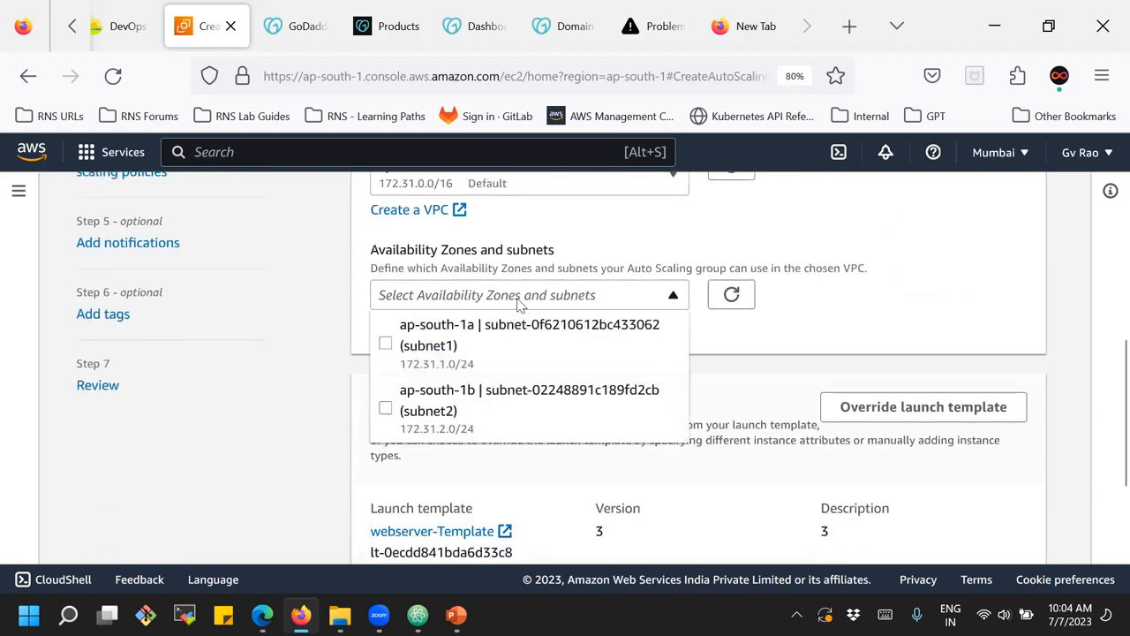
{"action": "left_click", "coordinate": [385, 346]}
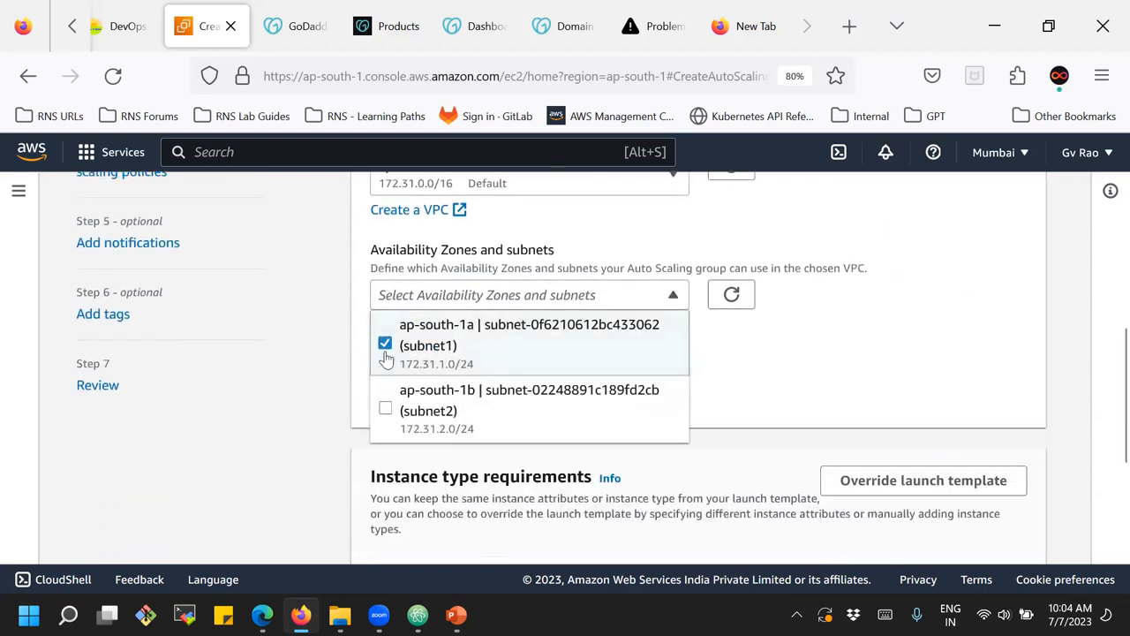
{"action": "left_click", "coordinate": [385, 408]}
{"action": "left_click", "coordinate": [857, 391]}
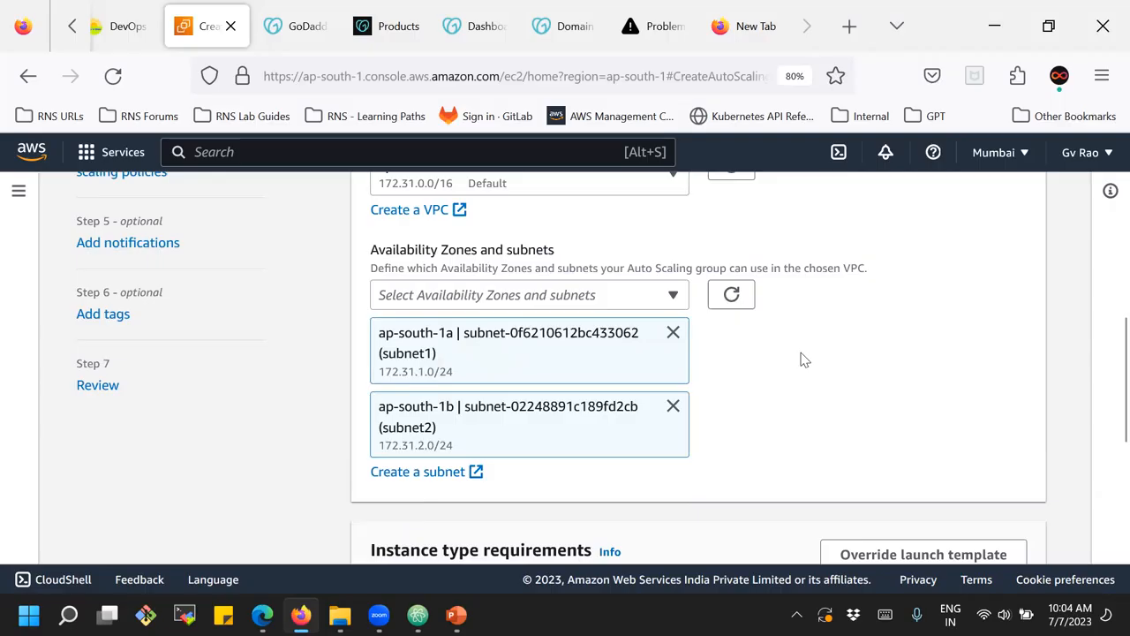
{"action": "scroll", "coordinate": [804, 359], "scroll_direction": "down", "scroll_amount": 2}
{"action": "scroll", "coordinate": [805, 359], "scroll_direction": "down", "scroll_amount": 2}
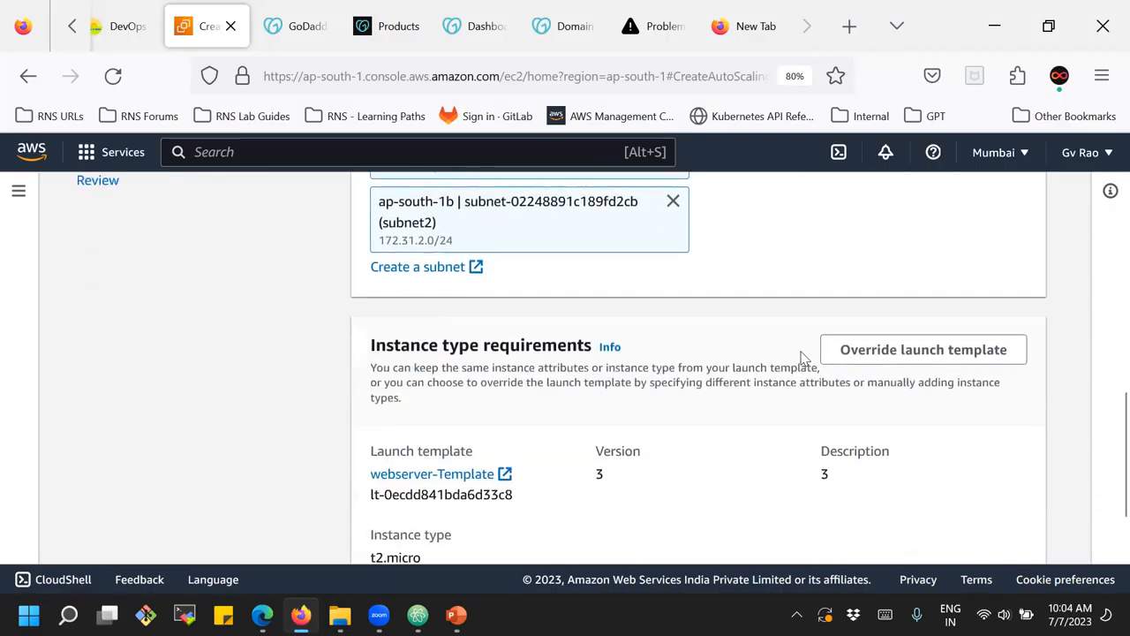
{"action": "scroll", "coordinate": [805, 359], "scroll_direction": "down", "scroll_amount": 2}
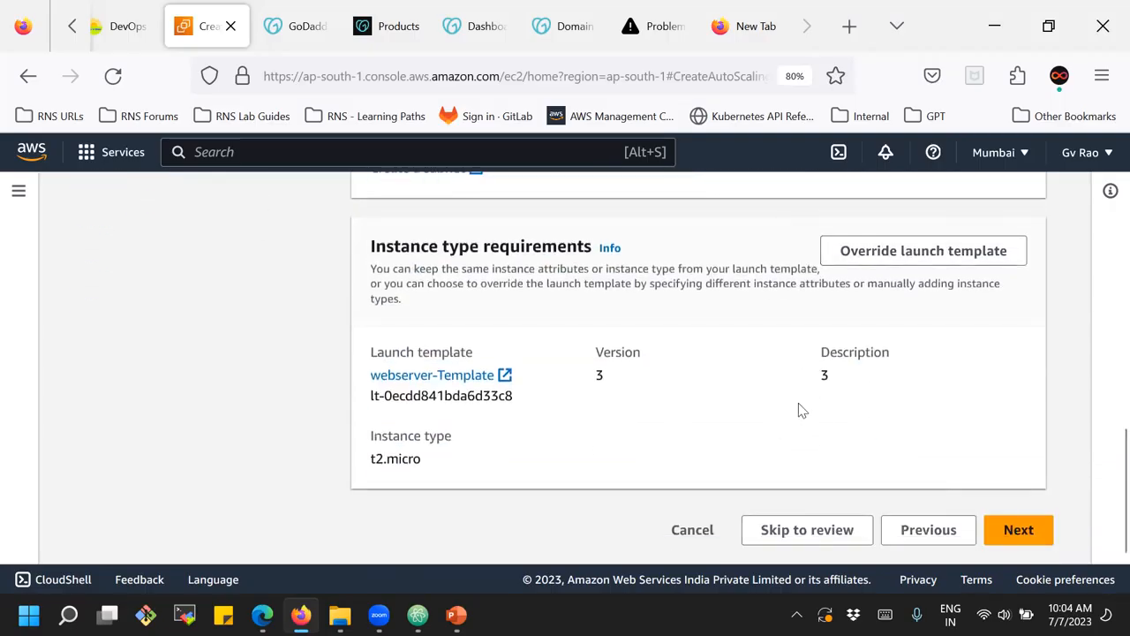
{"action": "left_click", "coordinate": [994, 530]}
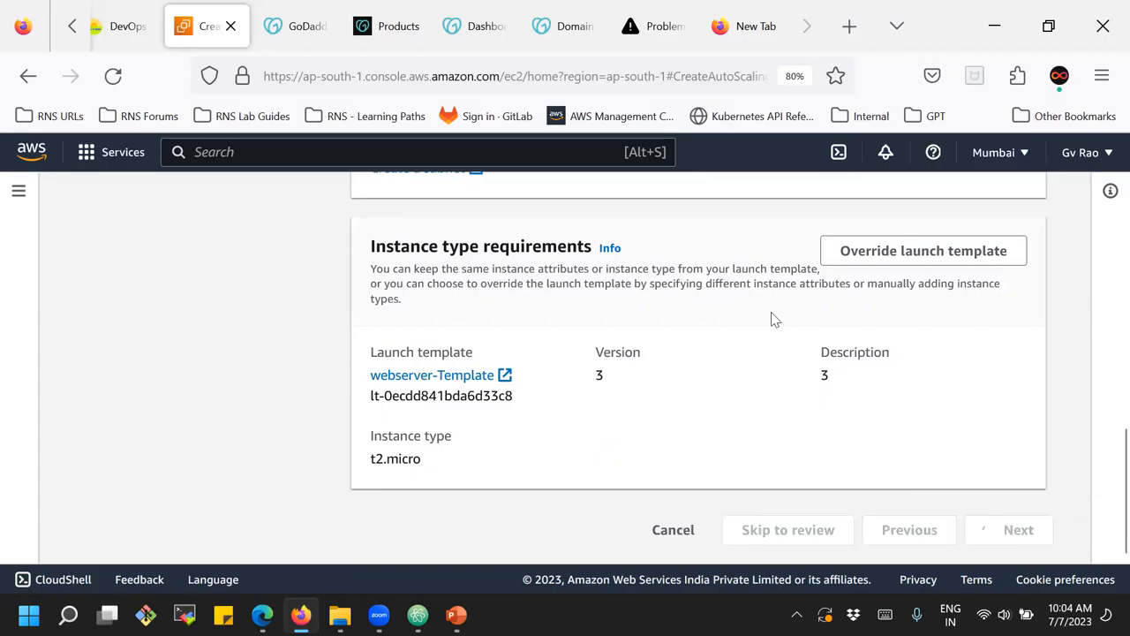
- Attach the Auto Scaling group to a new Application Load Balancer
{"action": "scroll", "coordinate": [771, 319], "scroll_direction": "down", "scroll_amount": 2}
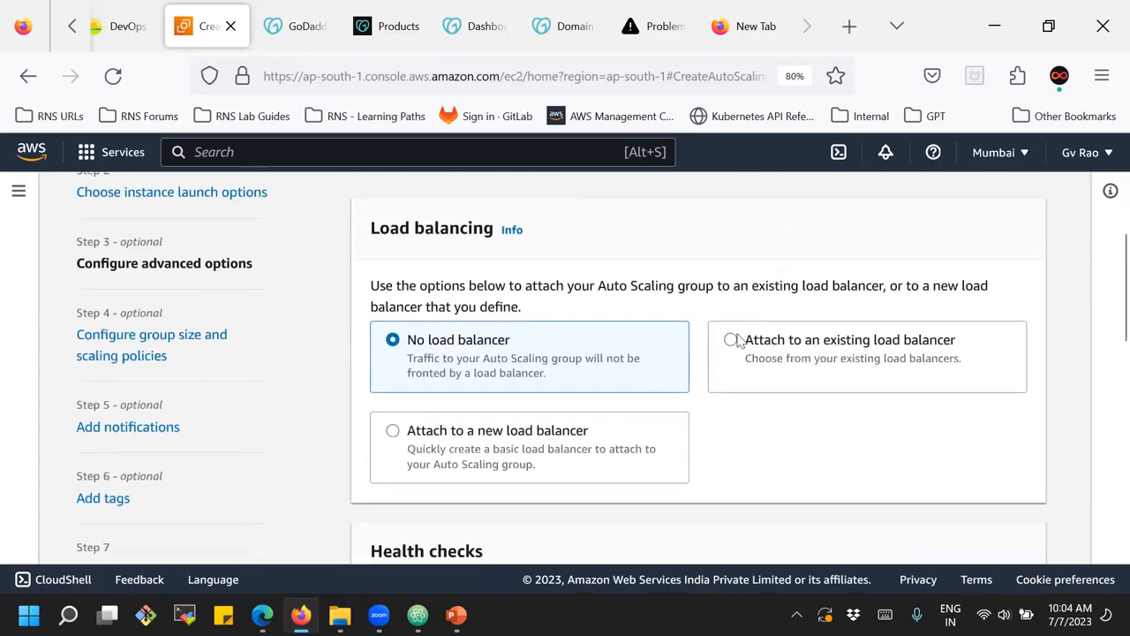
{"action": "left_click", "coordinate": [391, 431]}
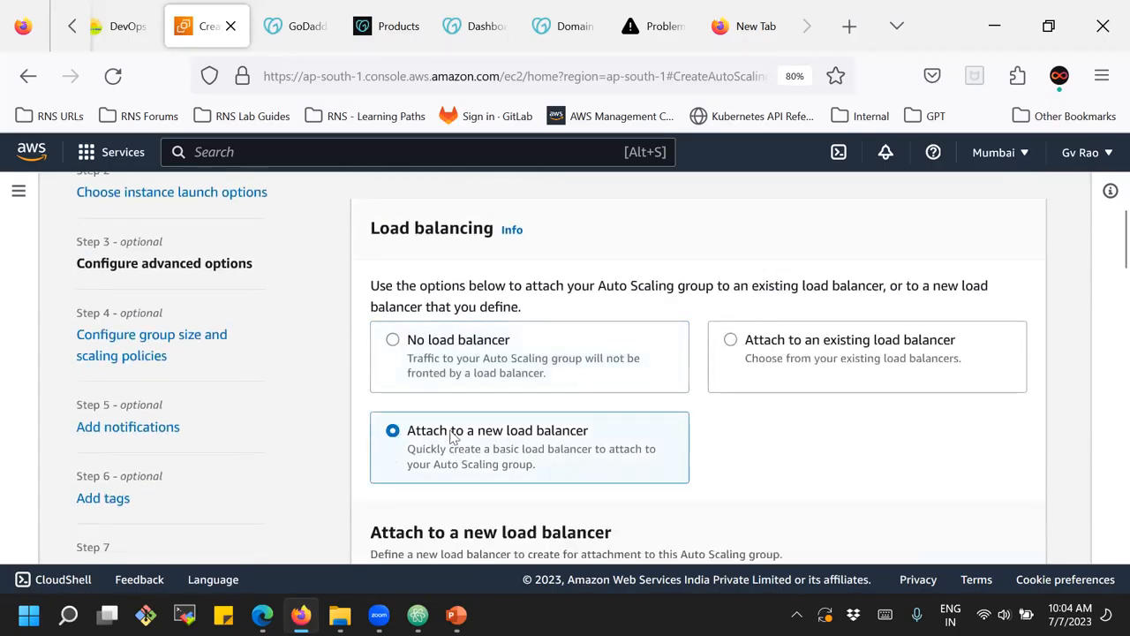
{"action": "scroll", "coordinate": [572, 425], "scroll_direction": "down", "scroll_amount": 4}
{"action": "scroll", "coordinate": [572, 424], "scroll_direction": "down", "scroll_amount": 2}
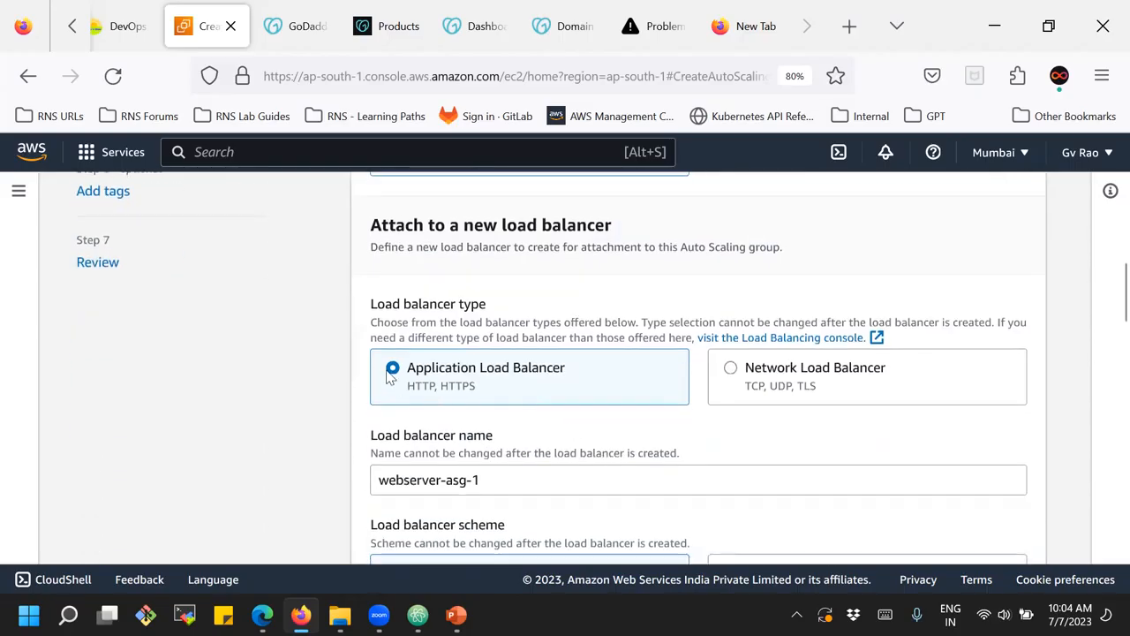
- Name the load balancer webserver-alb and set its scheme to Internet-facing
{"action": "scroll", "coordinate": [518, 383], "scroll_direction": "down", "scroll_amount": 4}
{"action": "left_click", "coordinate": [468, 281]}
{"action": "left_click_drag", "start_coordinate": [487, 274], "coordinate": [452, 279]}
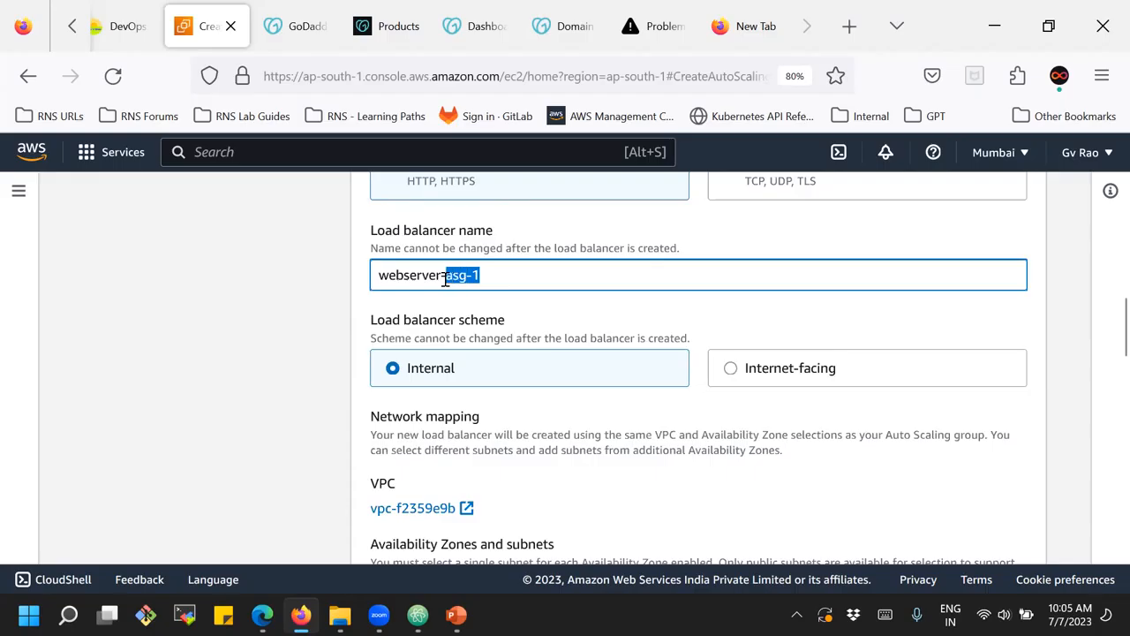
{"action": "type", "text": "a"}
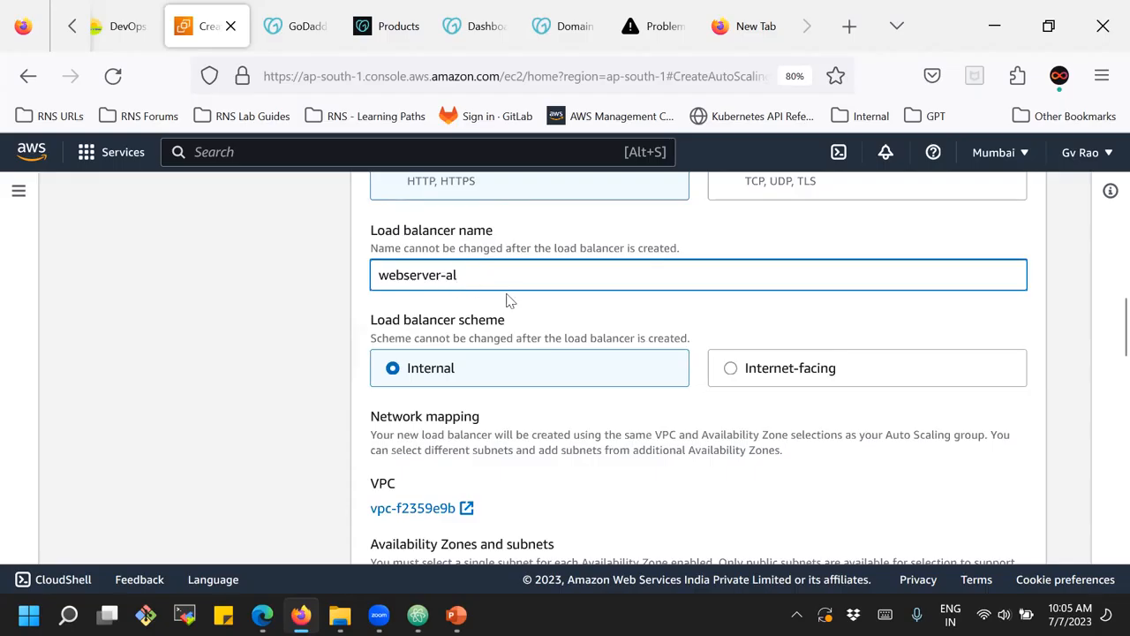
{"action": "left_click", "coordinate": [306, 274]}
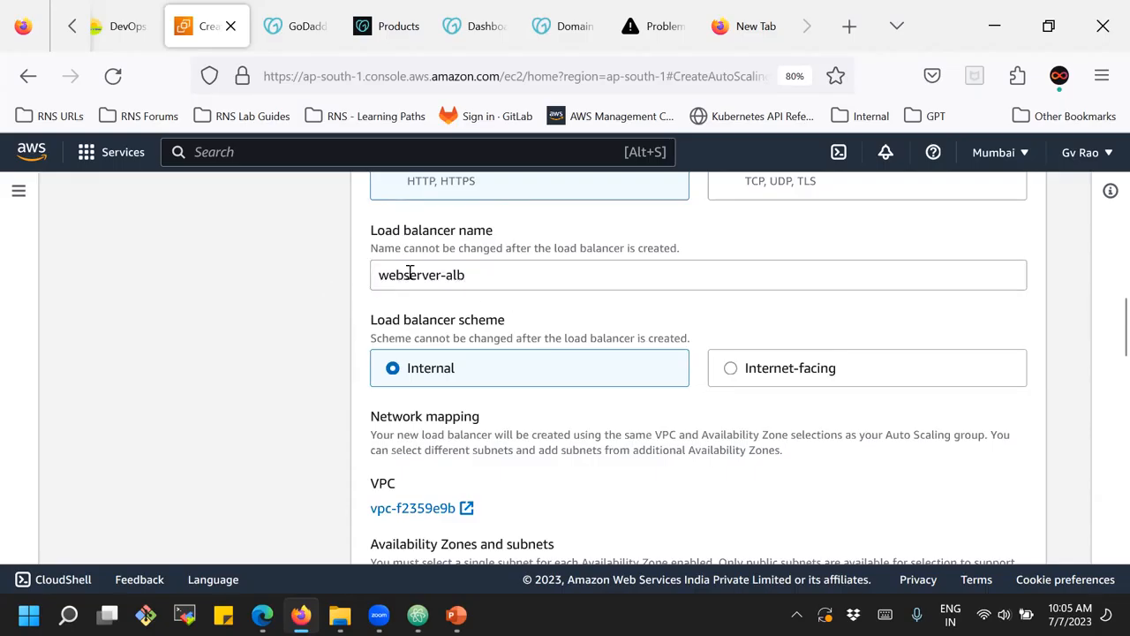
{"action": "left_click", "coordinate": [732, 373]}
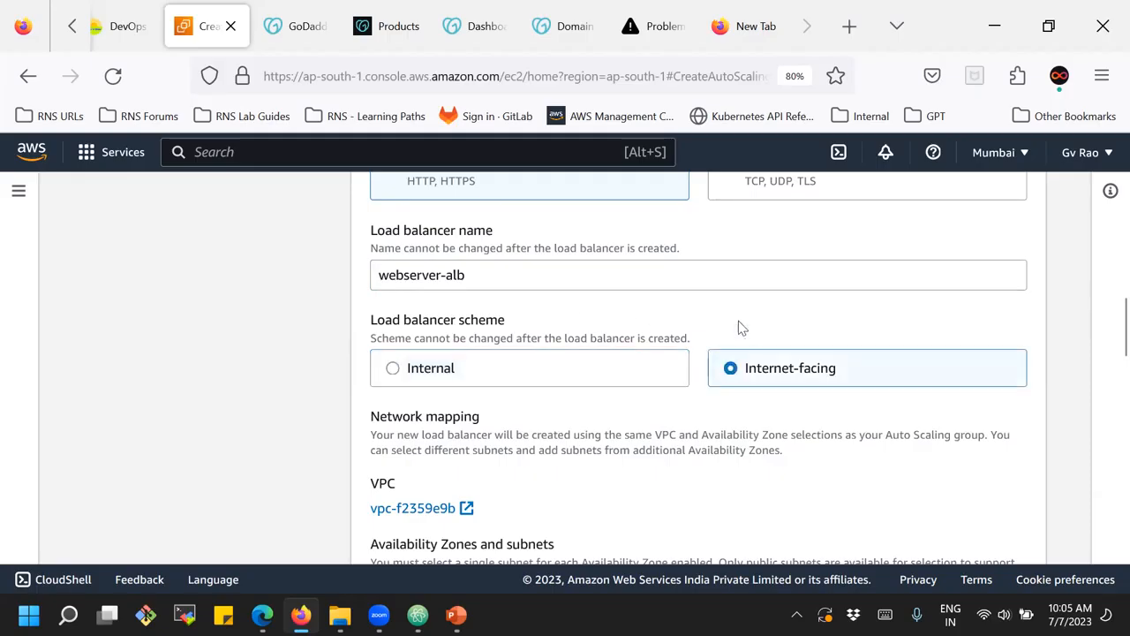
- Route the load balancer's HTTP port 80 listener to a new target group named webserver-tg
{"action": "scroll", "coordinate": [739, 323], "scroll_direction": "down", "scroll_amount": 3}
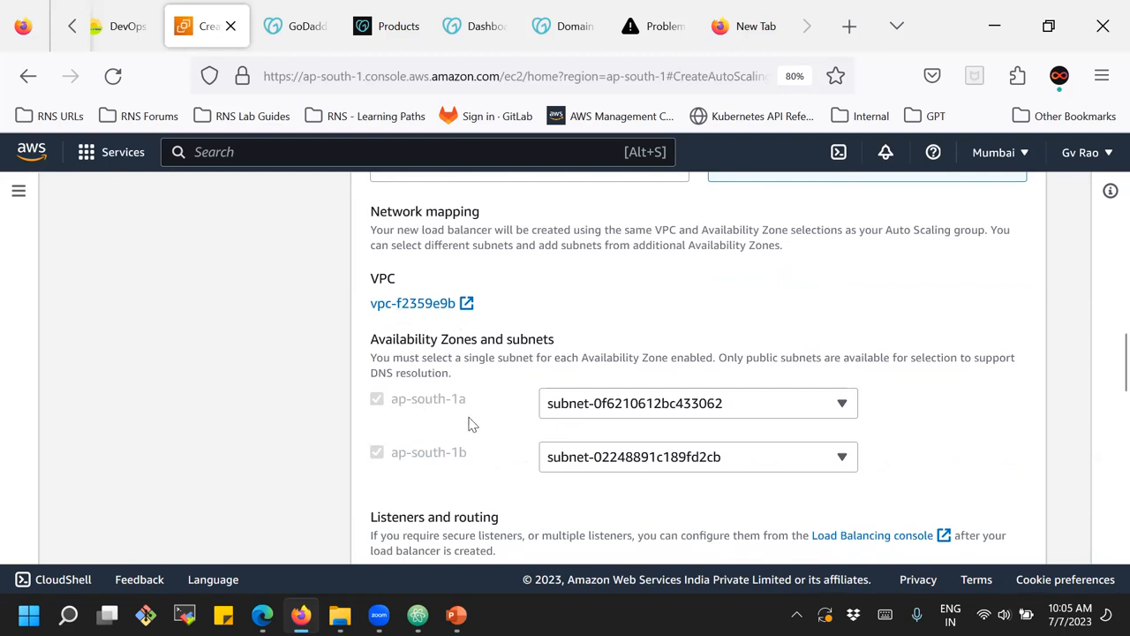
{"action": "scroll", "coordinate": [472, 424], "scroll_direction": "down", "scroll_amount": 3}
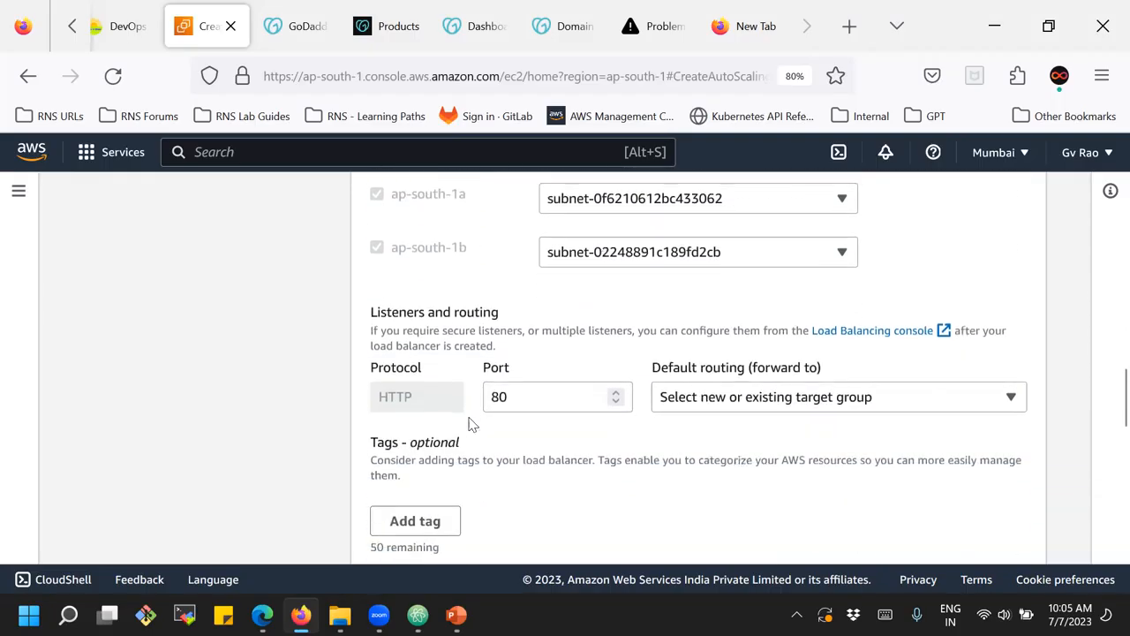
{"action": "left_click", "coordinate": [878, 399]}
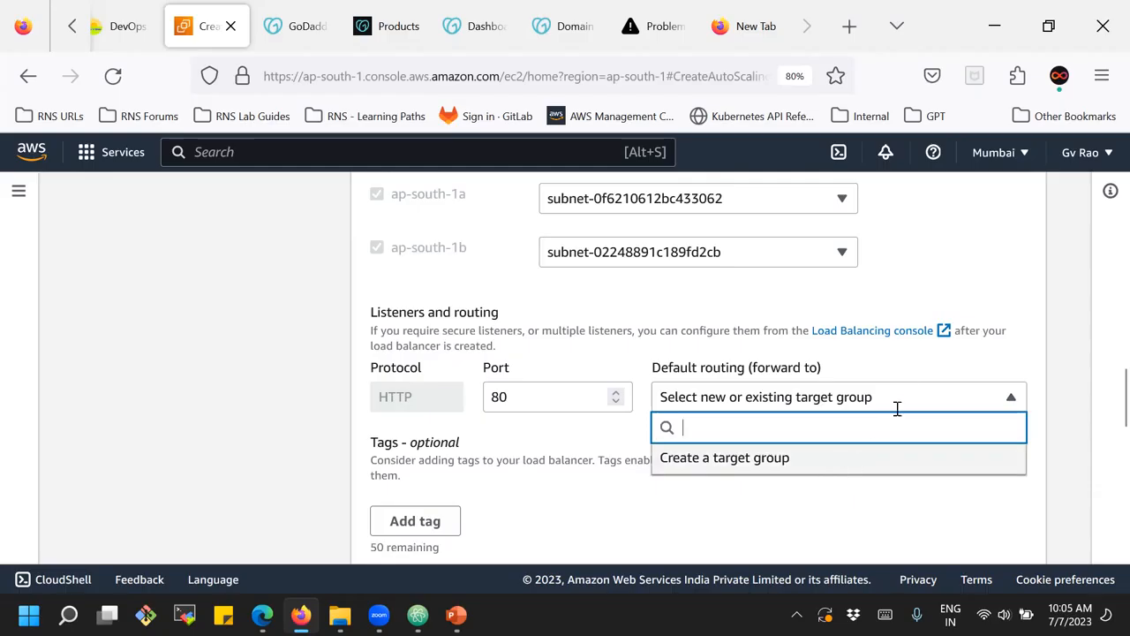
{"action": "left_click", "coordinate": [895, 372]}
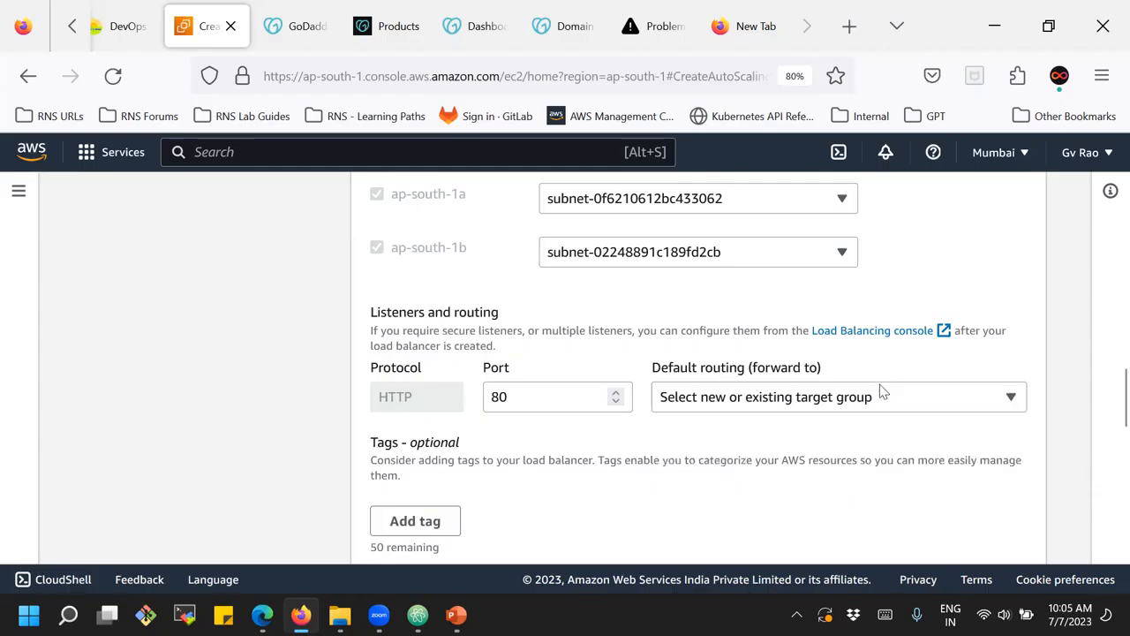
{"action": "left_click", "coordinate": [847, 399]}
{"action": "left_click", "coordinate": [764, 458]}
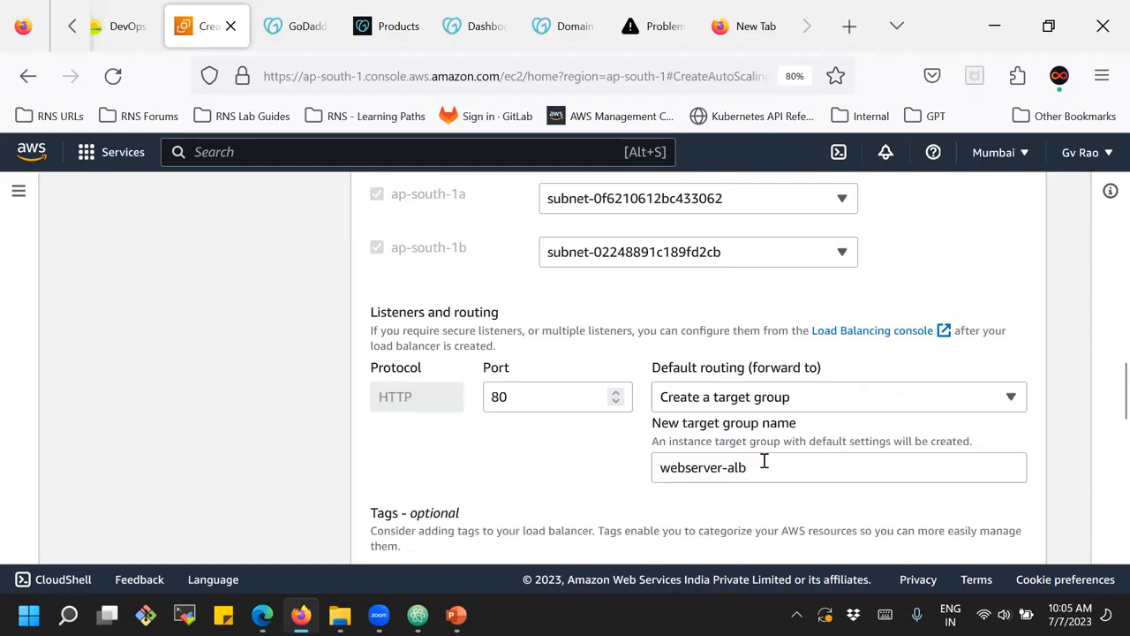
{"action": "scroll", "coordinate": [753, 394], "scroll_direction": "down", "scroll_amount": 3}
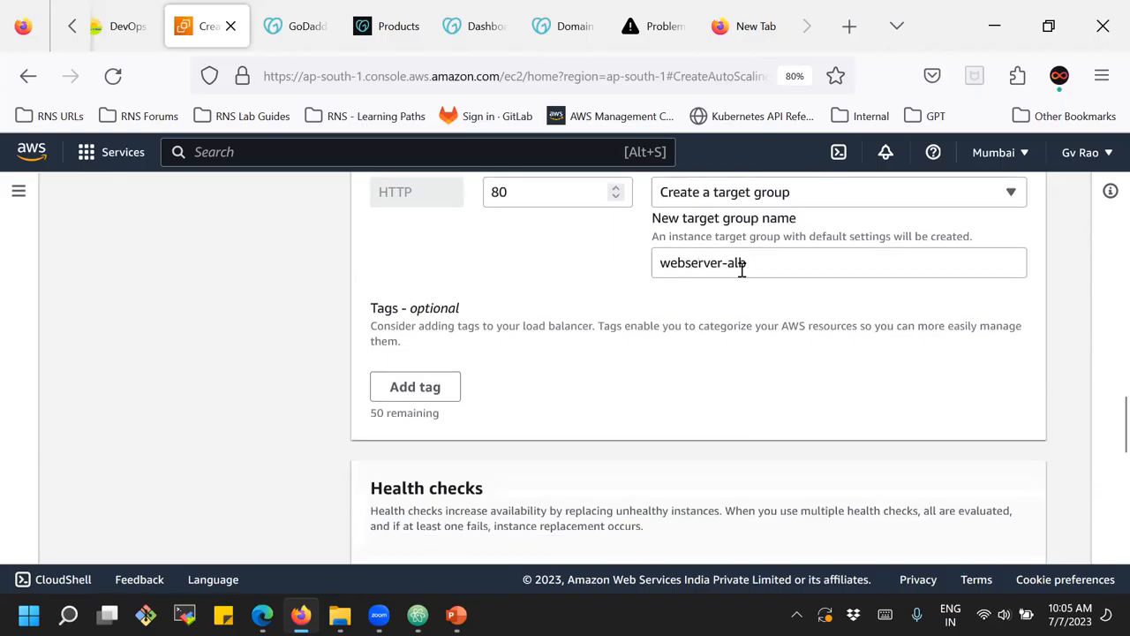
{"action": "left_click_drag", "start_coordinate": [728, 262], "coordinate": [784, 265]}
{"action": "type", "text": "tg"}
{"action": "left_click", "coordinate": [783, 321]}
- Turn on Elastic Load Balancing health checks with a 60-second grace period and continue to the group size settings
{"action": "scroll", "coordinate": [783, 320], "scroll_direction": "down", "scroll_amount": 3}
{"action": "scroll", "coordinate": [783, 322], "scroll_direction": "down", "scroll_amount": 3}
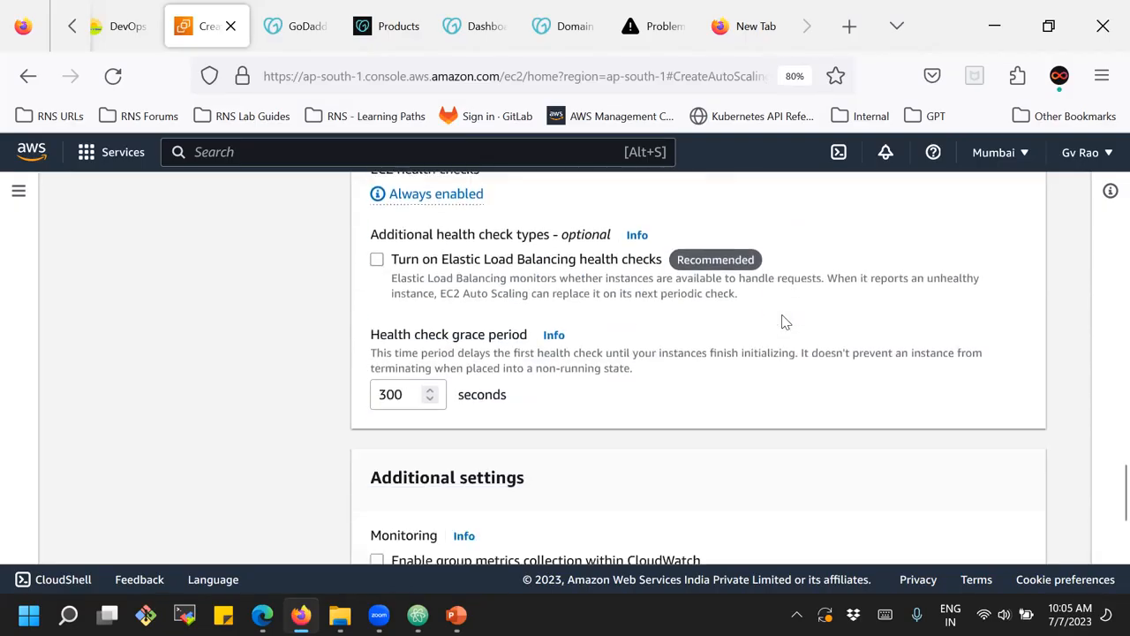
{"action": "left_click", "coordinate": [379, 261]}
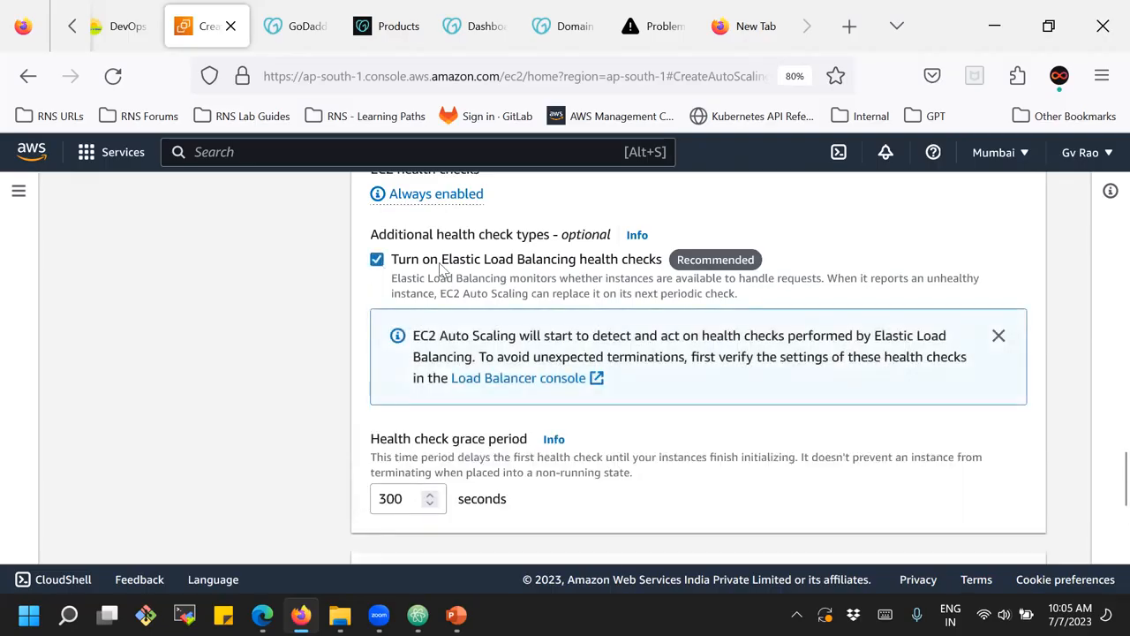
{"action": "left_click", "coordinate": [392, 501]}
{"action": "double_click", "coordinate": [393, 501]}
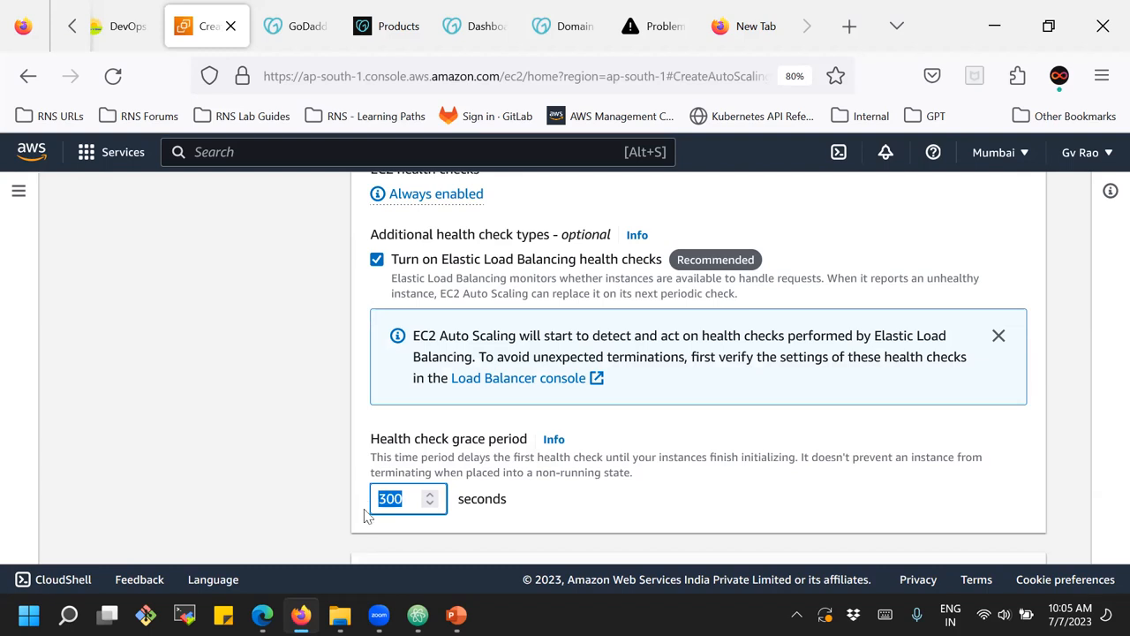
{"action": "type", "text": "60"}
{"action": "left_click", "coordinate": [307, 335]}
{"action": "scroll", "coordinate": [653, 431], "scroll_direction": "down", "scroll_amount": 2}
{"action": "scroll", "coordinate": [651, 431], "scroll_direction": "down", "scroll_amount": 3}
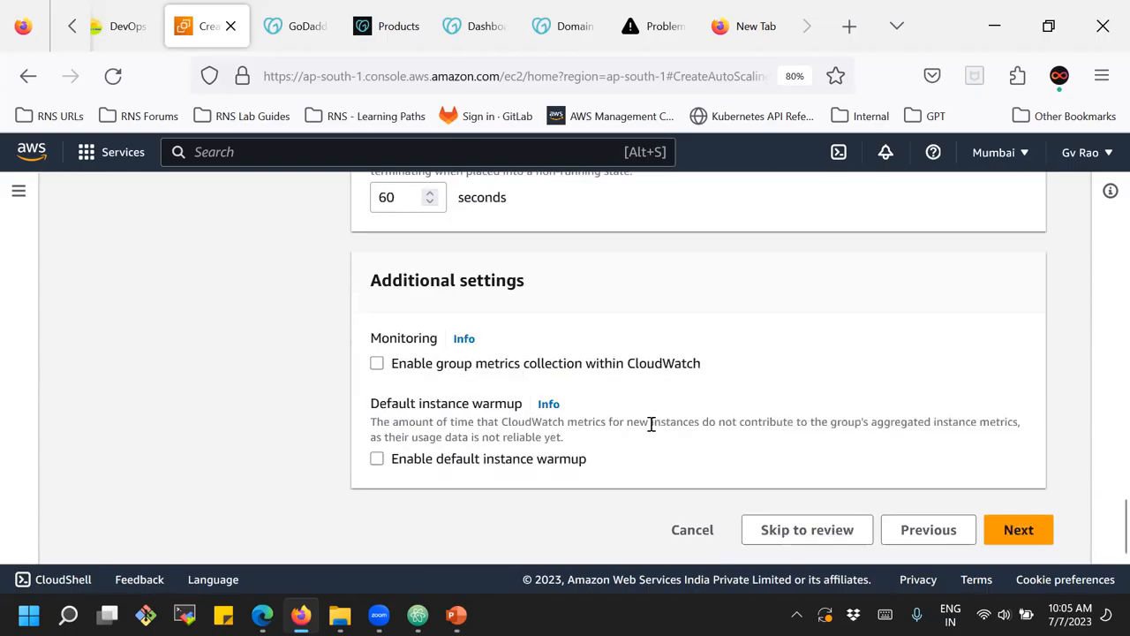
{"action": "left_click", "coordinate": [481, 371]}
{"action": "left_click", "coordinate": [599, 370]}
{"action": "left_click", "coordinate": [1018, 529]}
- Set the desired, minimum and maximum capacity of the Auto Scaling group to 2 each
{"action": "scroll", "coordinate": [750, 346], "scroll_direction": "down", "scroll_amount": 2}
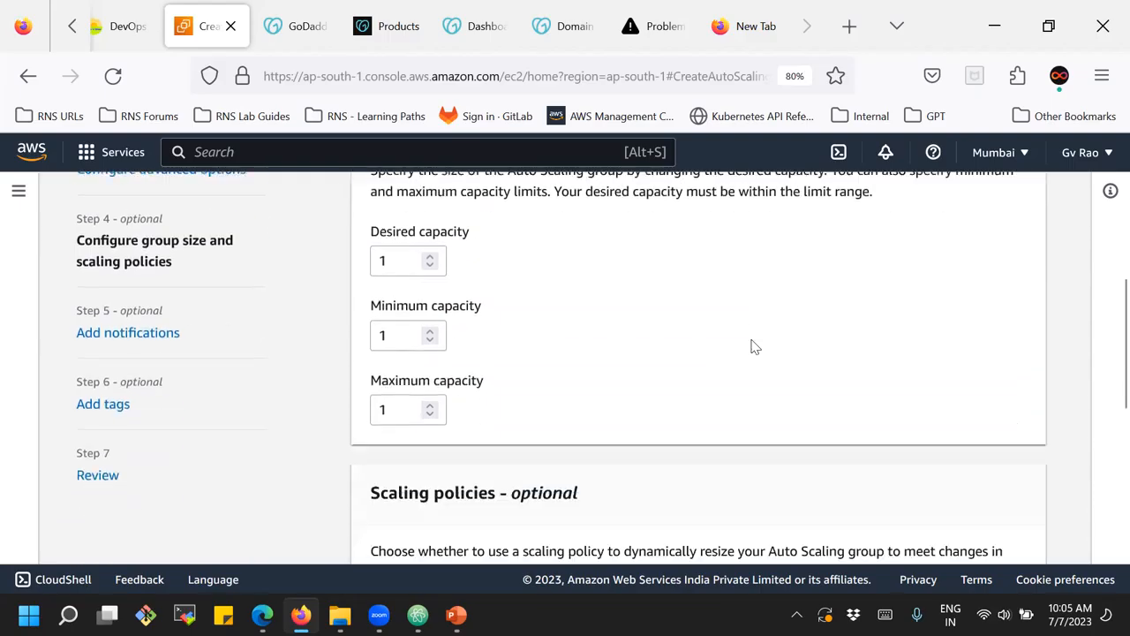
{"action": "left_click_drag", "start_coordinate": [409, 244], "coordinate": [351, 254]}
{"action": "type", "text": "2"}
{"action": "left_click_drag", "start_coordinate": [392, 326], "coordinate": [356, 330]}
{"action": "type", "text": "2"}
{"action": "left_click_drag", "start_coordinate": [391, 400], "coordinate": [343, 404]}
{"action": "type", "text": "2"}
{"action": "left_click", "coordinate": [709, 348]}
- Keep the scaling policy at None without instance scale-in protection and continue to the notifications step
{"action": "scroll", "coordinate": [710, 348], "scroll_direction": "down", "scroll_amount": 3}
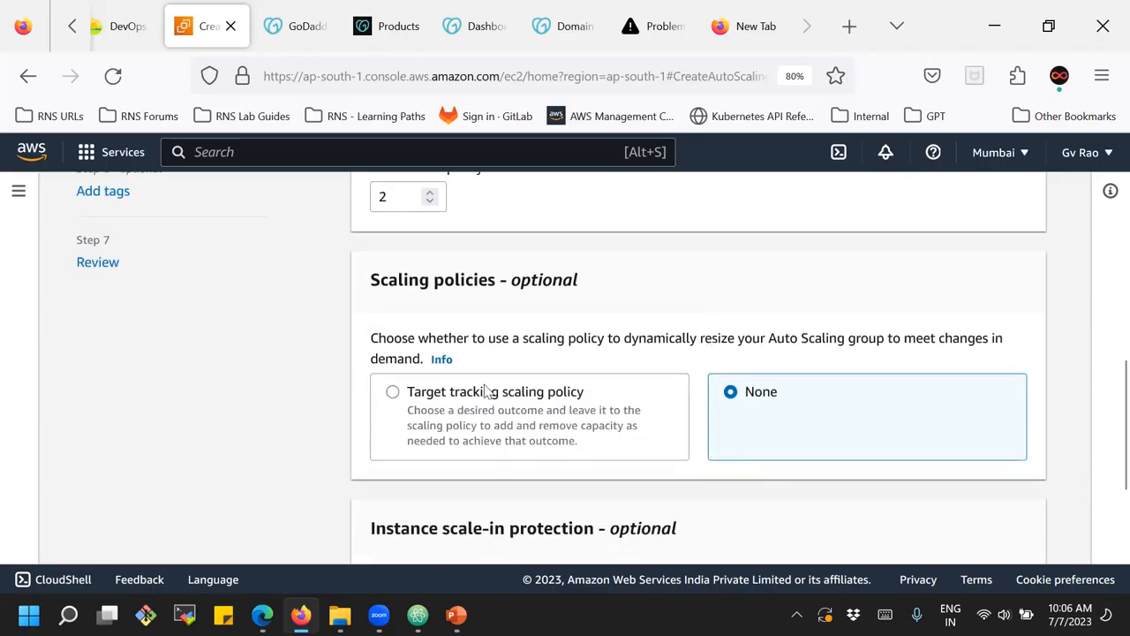
{"action": "scroll", "coordinate": [570, 403], "scroll_direction": "down", "scroll_amount": 2}
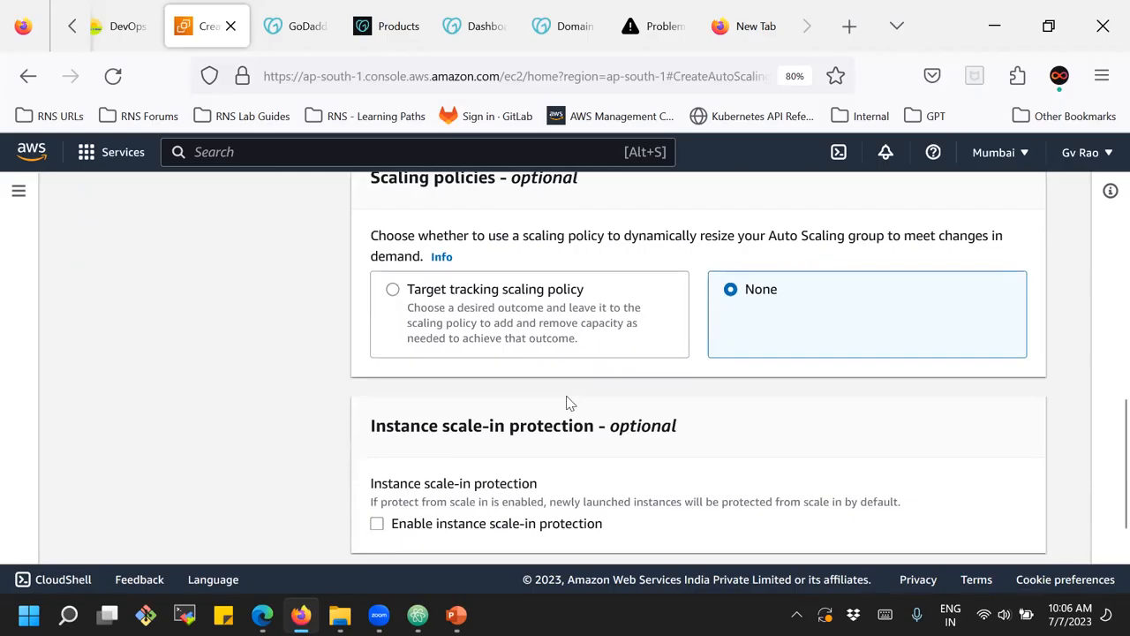
{"action": "scroll", "coordinate": [569, 403], "scroll_direction": "down", "scroll_amount": 1}
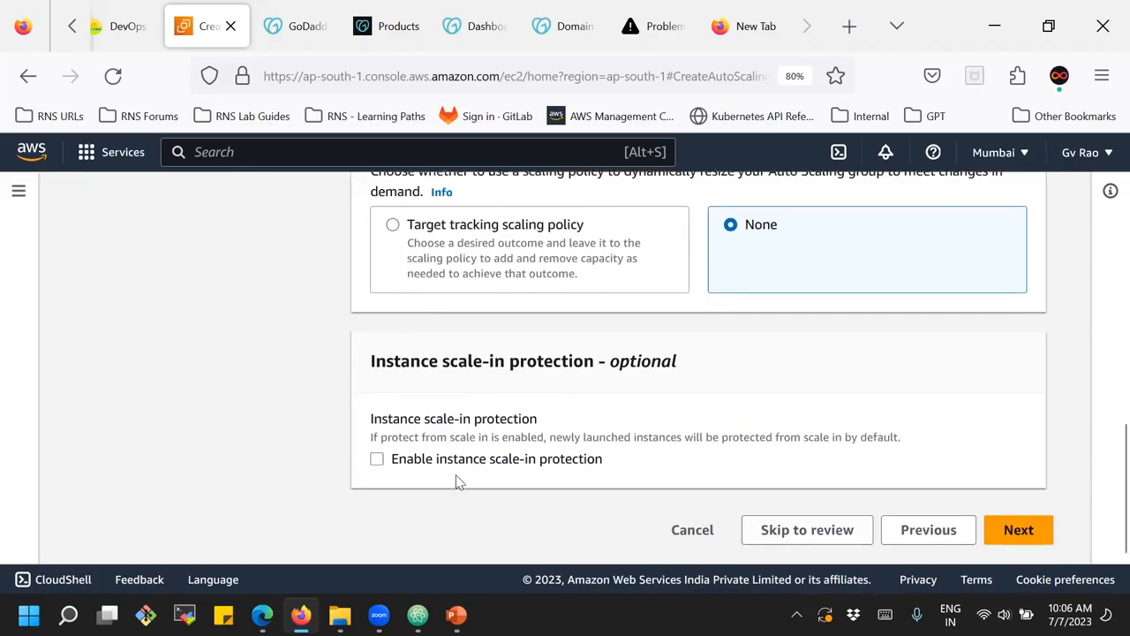
{"action": "left_click", "coordinate": [1018, 528]}
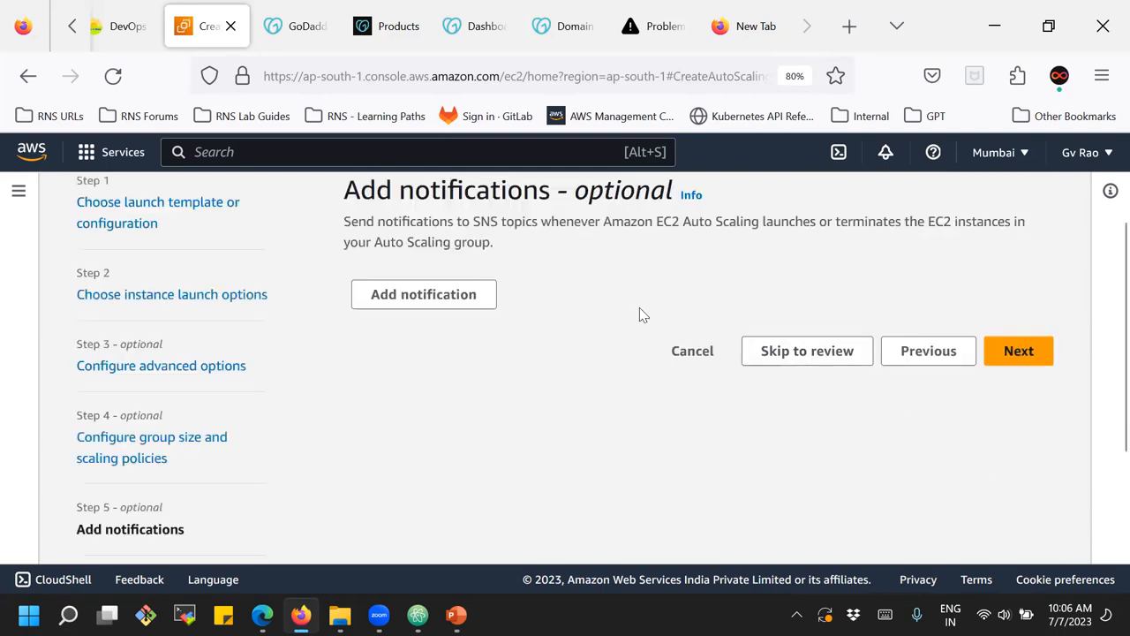
- Add a notification to the asg-notification SNS topic for all four event types and continue to the tags step
{"action": "left_click", "coordinate": [387, 295]}
{"action": "left_click", "coordinate": [471, 413]}
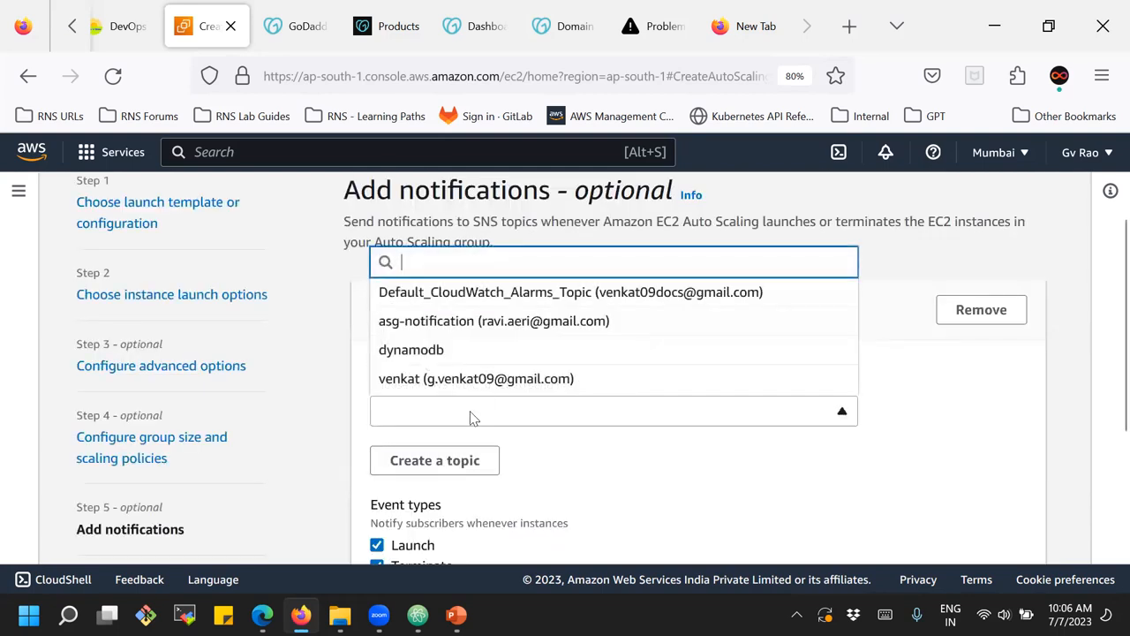
{"action": "left_click", "coordinate": [446, 327]}
{"action": "scroll", "coordinate": [471, 360], "scroll_direction": "down", "scroll_amount": 3}
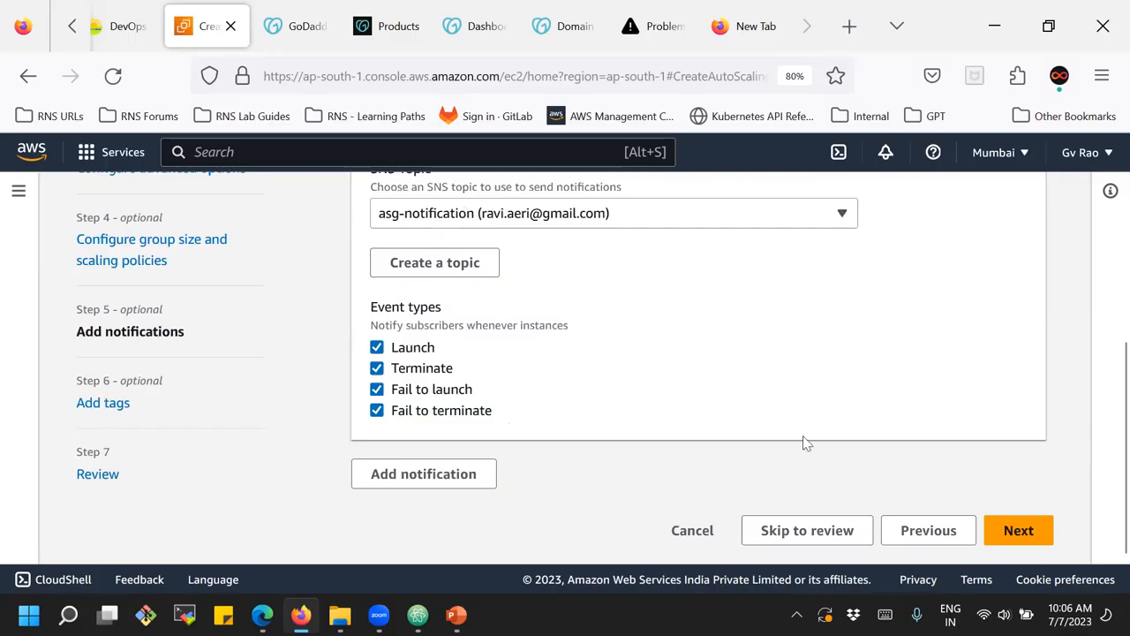
{"action": "left_click", "coordinate": [1019, 528]}
- Skip adding tags, review the configuration and create the Auto Scaling group
{"action": "scroll", "coordinate": [764, 316], "scroll_direction": "down", "scroll_amount": 2}
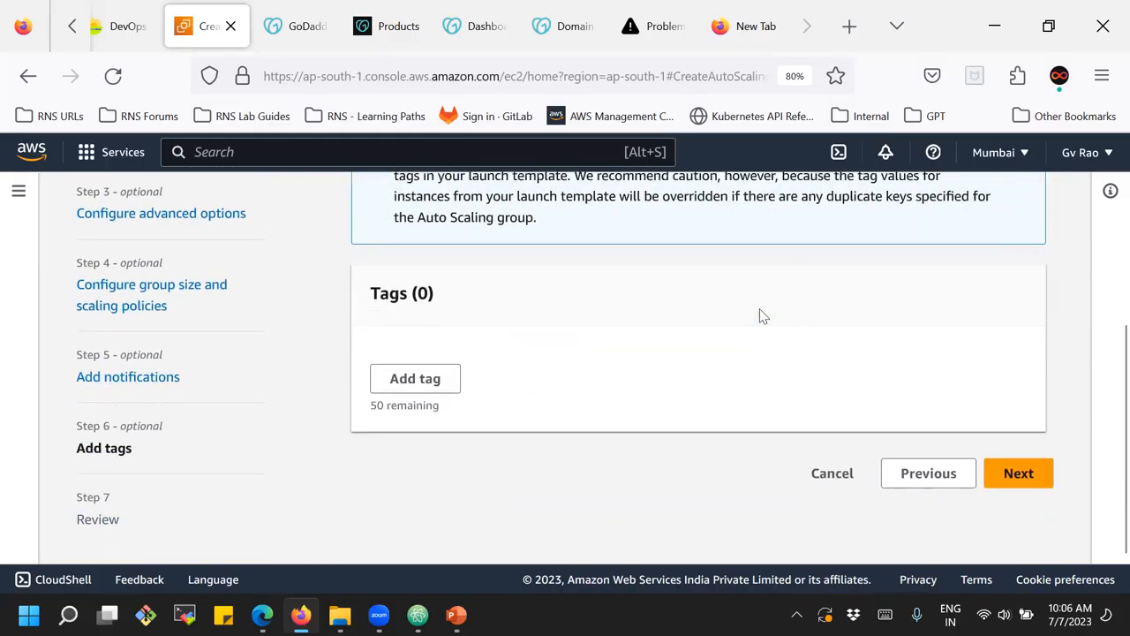
{"action": "left_click", "coordinate": [1006, 474]}
{"action": "scroll", "coordinate": [769, 335], "scroll_direction": "down", "scroll_amount": 4}
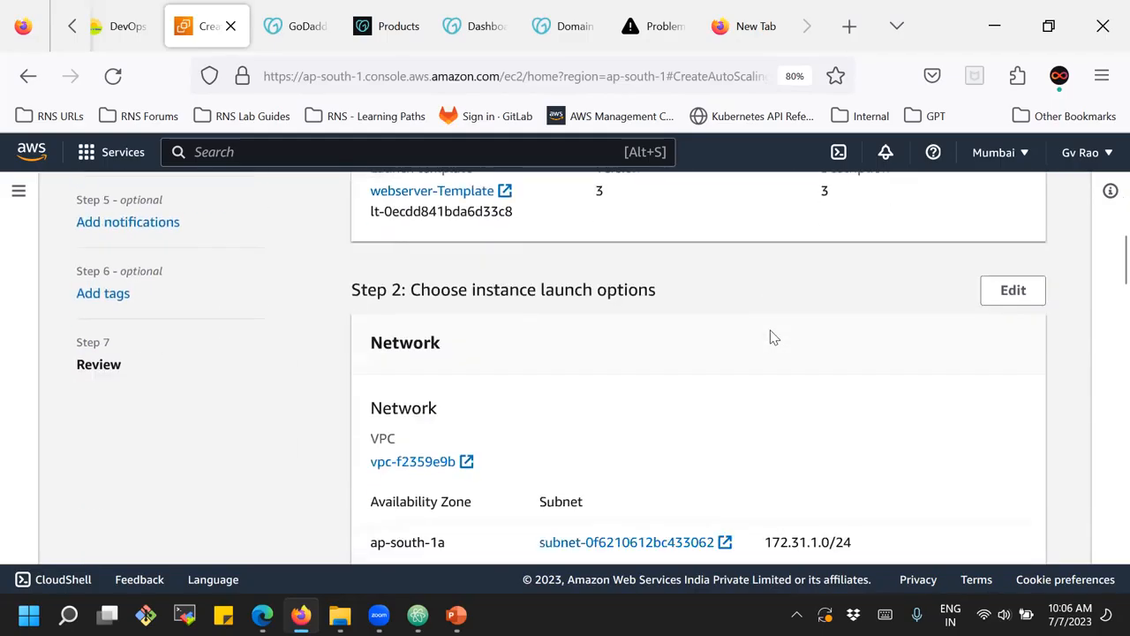
{"action": "scroll", "coordinate": [770, 336], "scroll_direction": "down", "scroll_amount": 8}
{"action": "scroll", "coordinate": [769, 335], "scroll_direction": "down", "scroll_amount": 10}
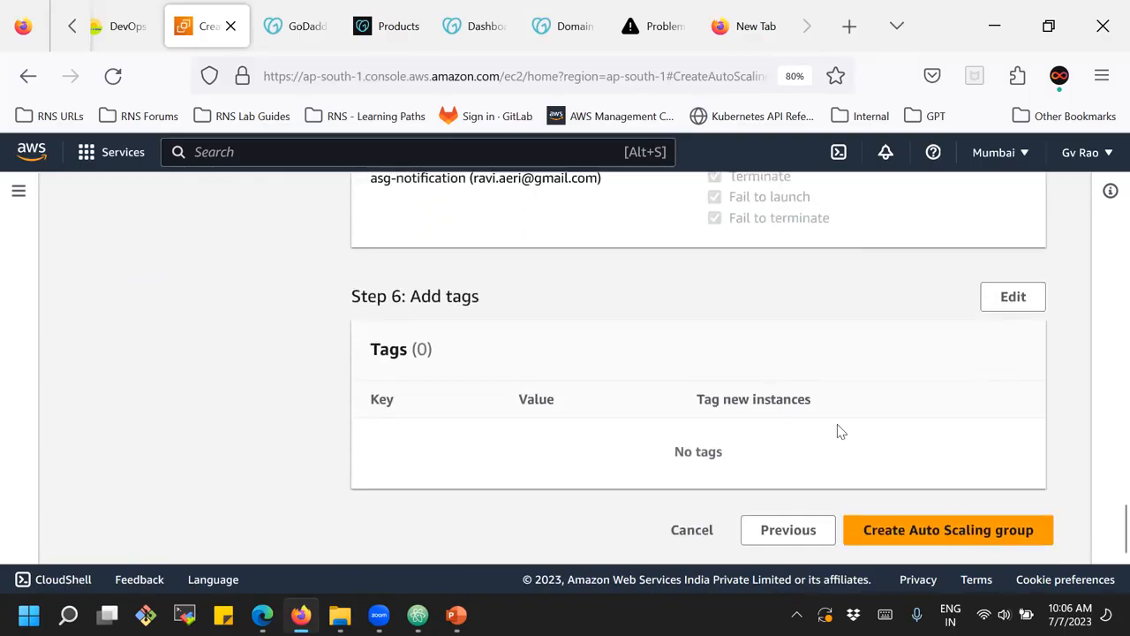
{"action": "left_click", "coordinate": [940, 530]}
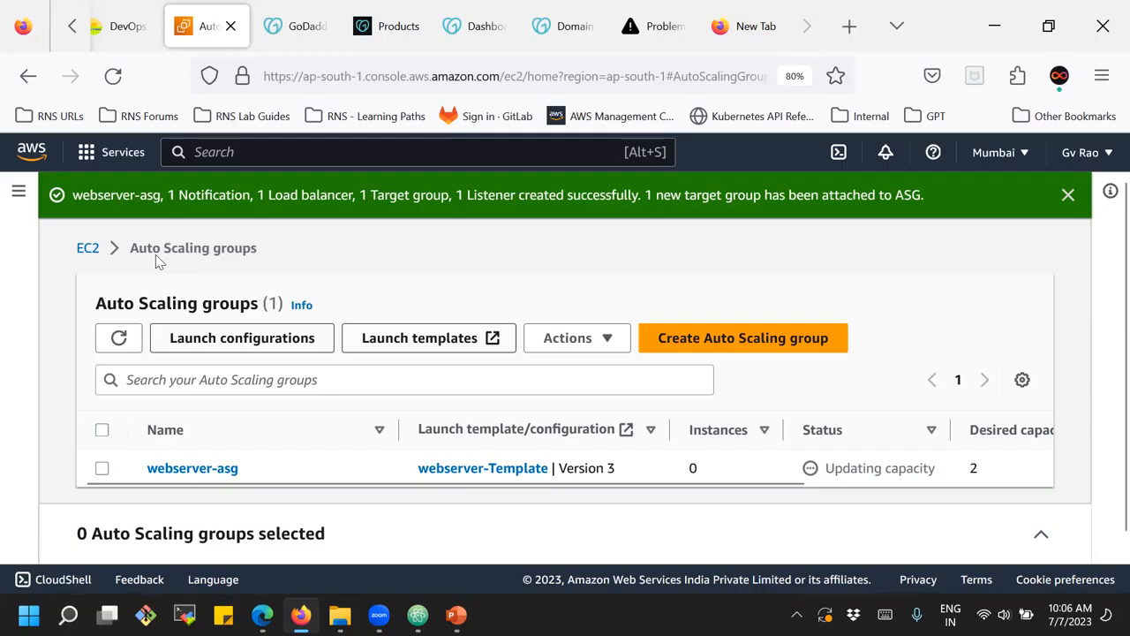
- Check the refreshed resources on the EC2 dashboard and the state of the new instances in the instances list
{"action": "left_click", "coordinate": [89, 248]}
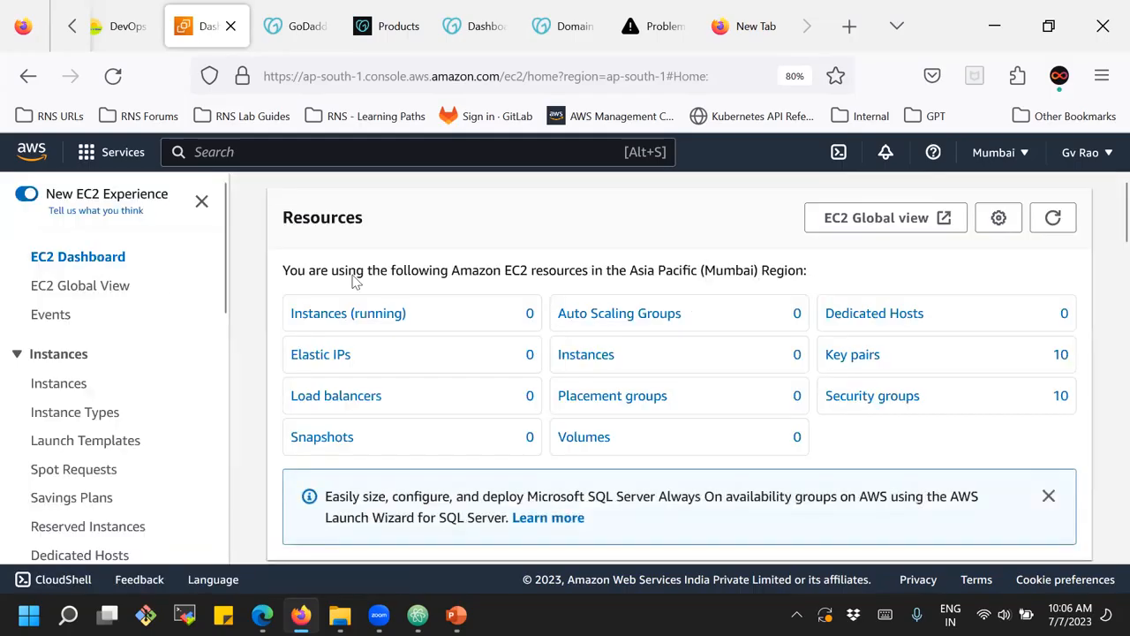
{"action": "left_click", "coordinate": [113, 76]}
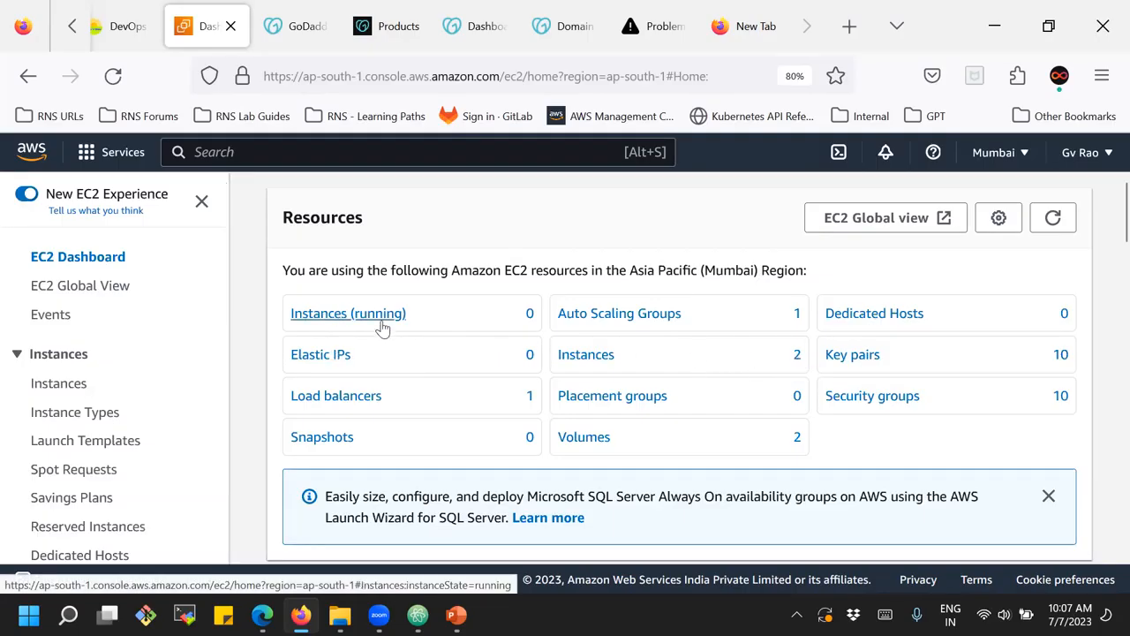
{"action": "left_click", "coordinate": [73, 393]}
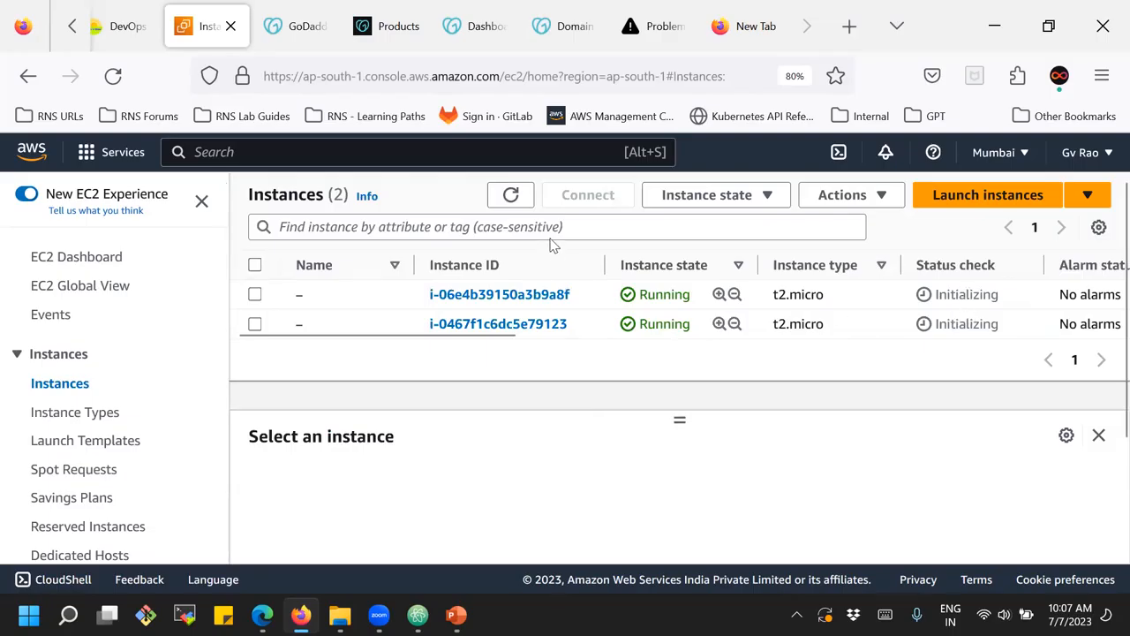
{"action": "left_click", "coordinate": [515, 202]}
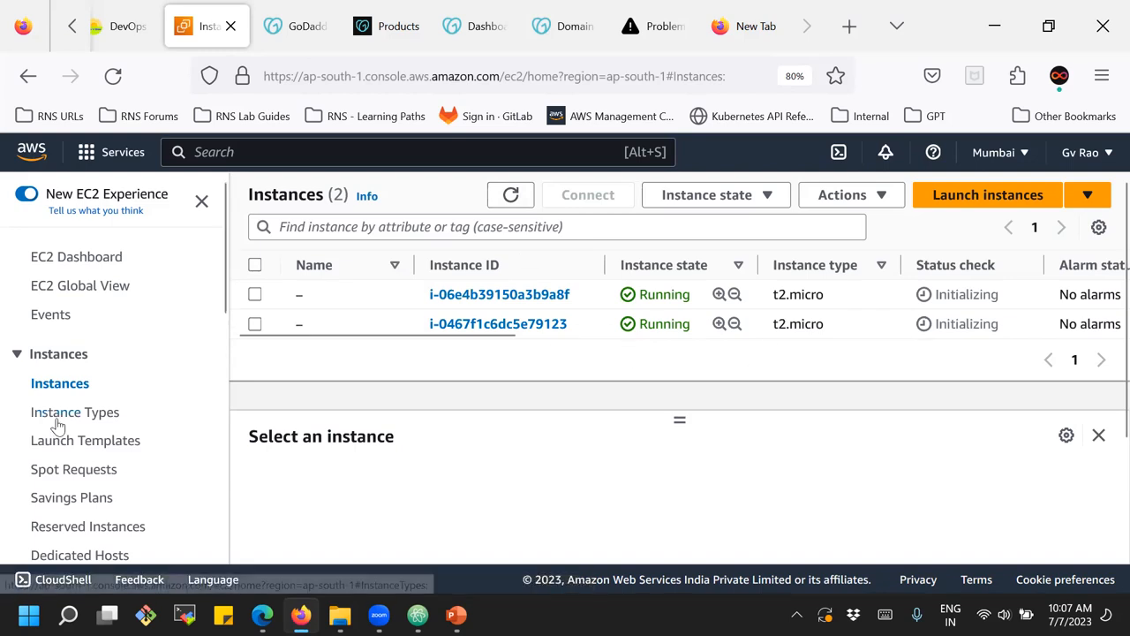
- Open the list of EC2 load balancers
{"action": "scroll", "coordinate": [57, 425], "scroll_direction": "down", "scroll_amount": 6}
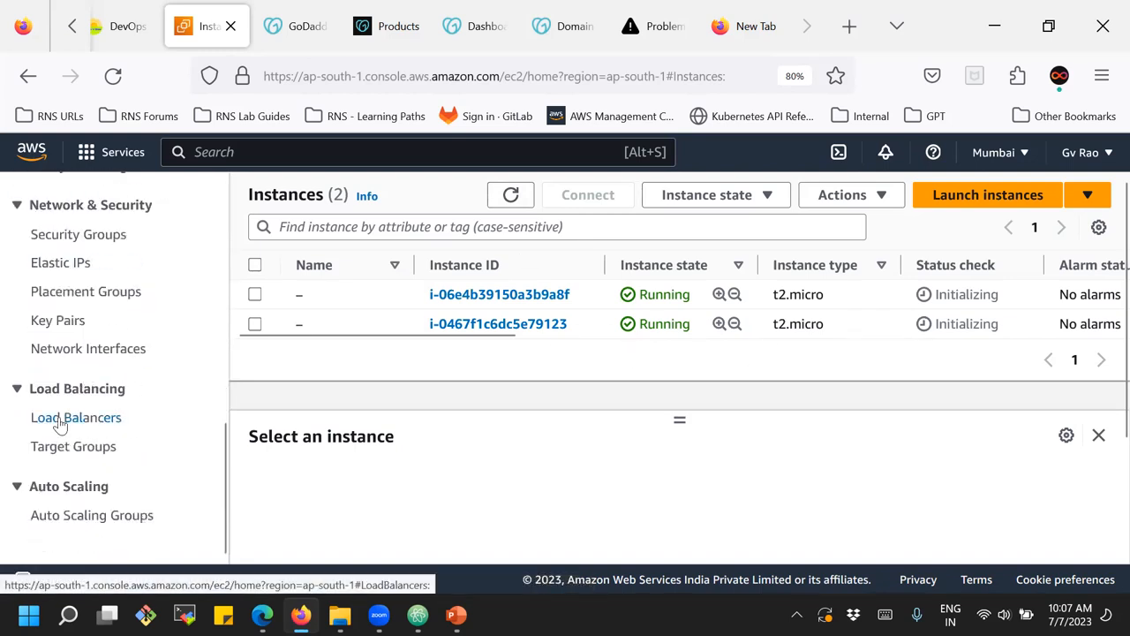
{"action": "left_click", "coordinate": [59, 421]}
{"action": "scroll", "coordinate": [624, 302], "scroll_direction": "down", "scroll_amount": 1}
{"action": "scroll", "coordinate": [624, 302], "scroll_direction": "up", "scroll_amount": 2}
{"action": "left_click", "coordinate": [565, 26]}
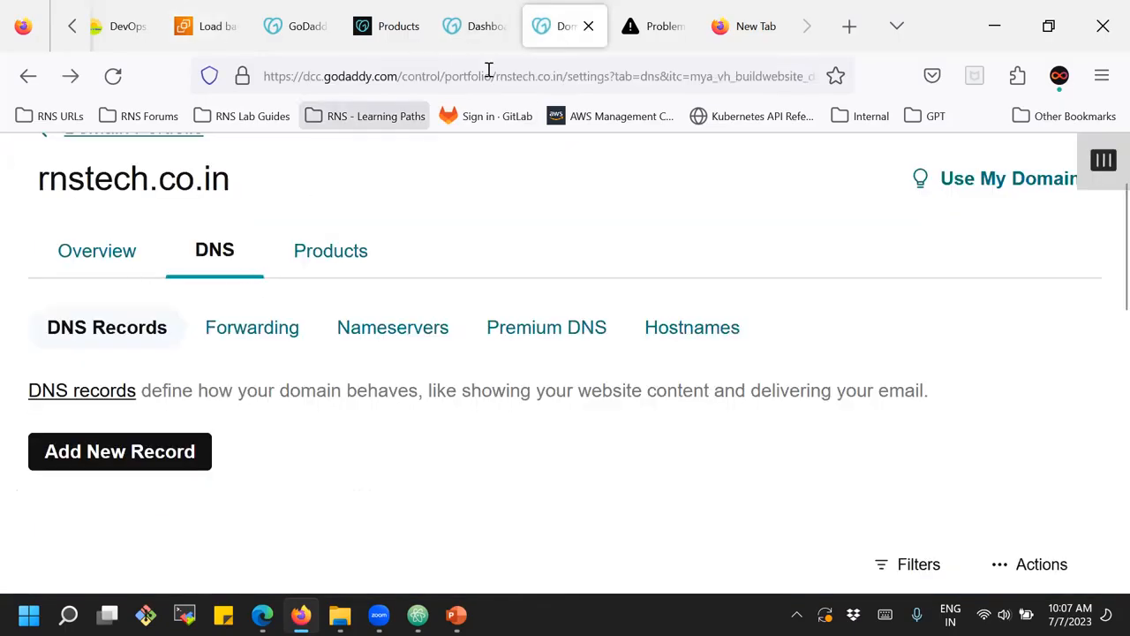
{"action": "left_click", "coordinate": [467, 37]}
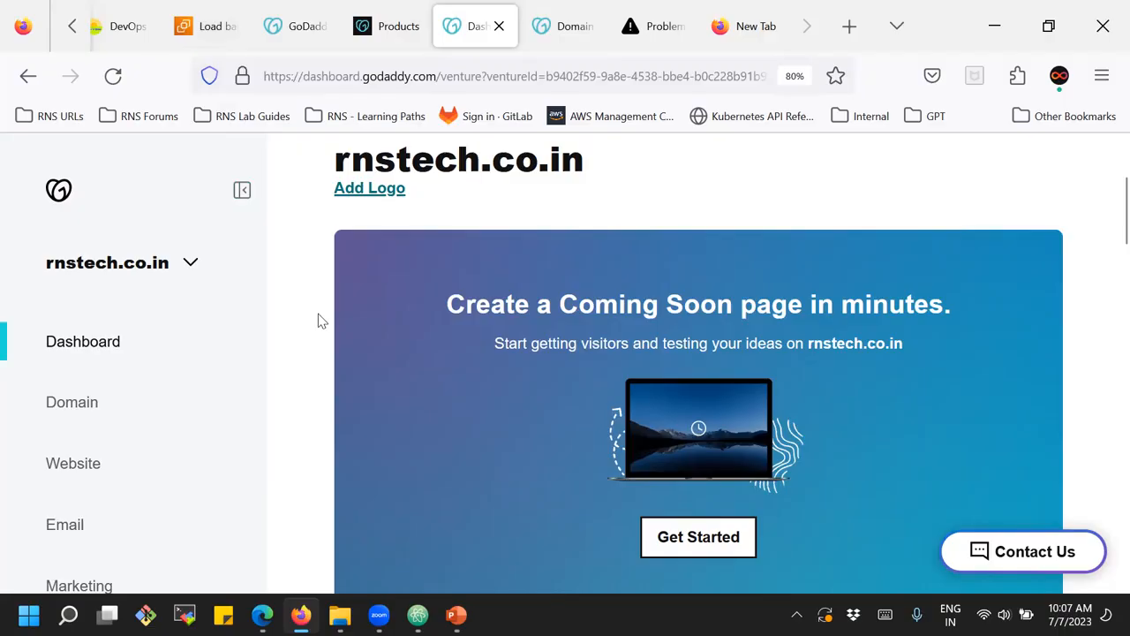
{"action": "left_click", "coordinate": [295, 26]}
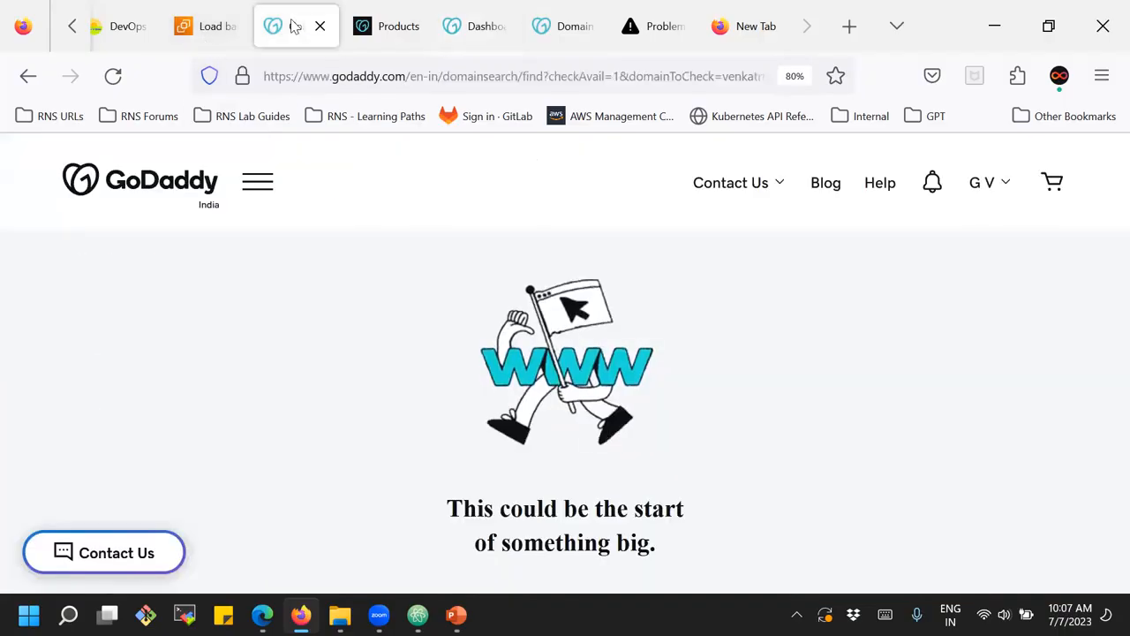
{"action": "scroll", "coordinate": [501, 345], "scroll_direction": "down", "scroll_amount": 2}
{"action": "scroll", "coordinate": [500, 345], "scroll_direction": "up", "scroll_amount": 2}
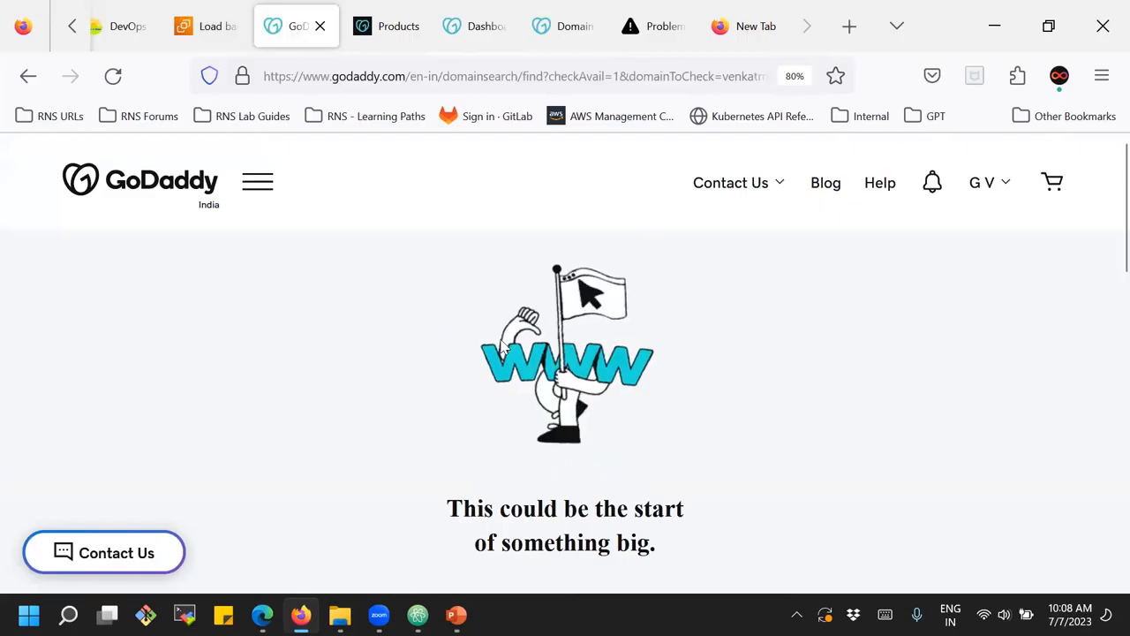
- Return to the load balancers list and open the details of webserver-alb to examine its status and DNS name
{"action": "left_click", "coordinate": [205, 31]}
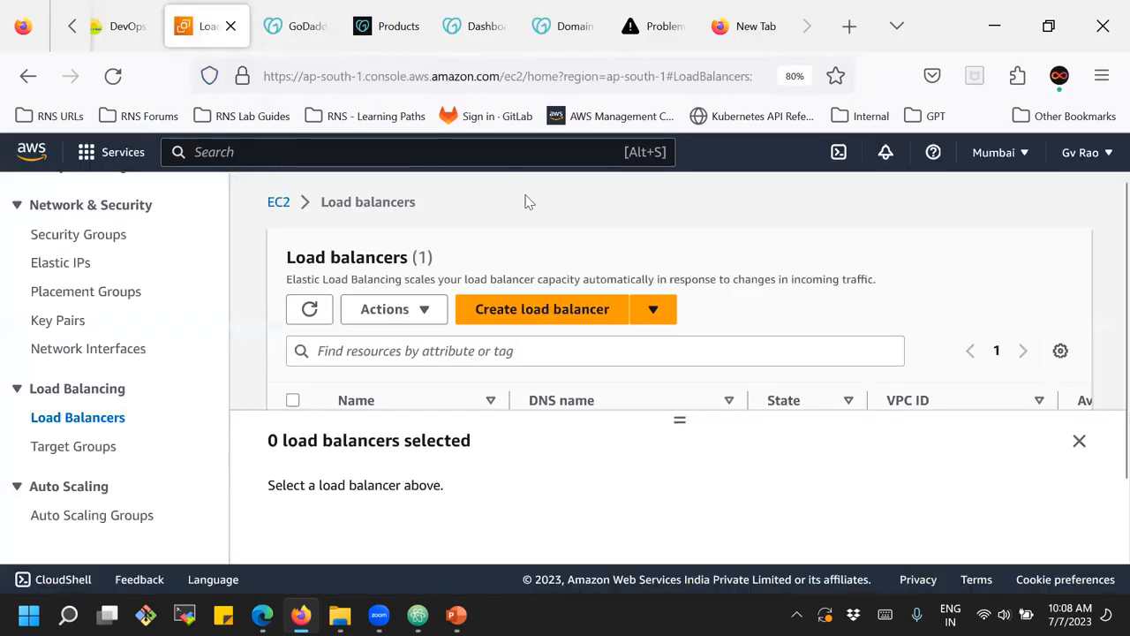
{"action": "scroll", "coordinate": [525, 201], "scroll_direction": "down", "scroll_amount": 1}
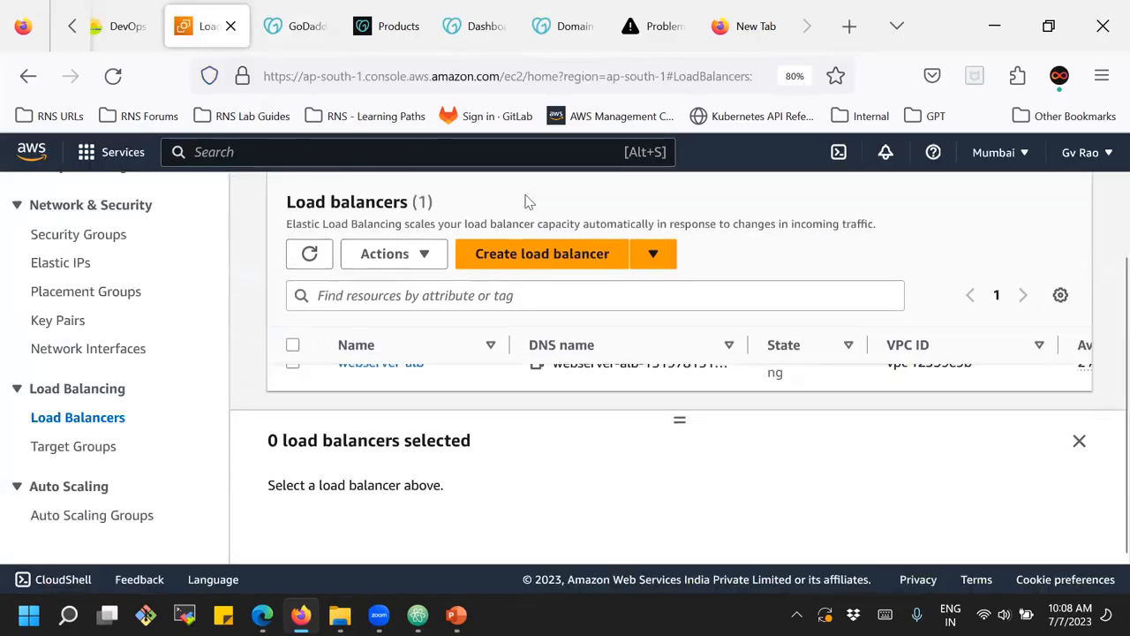
{"action": "left_click", "coordinate": [294, 368]}
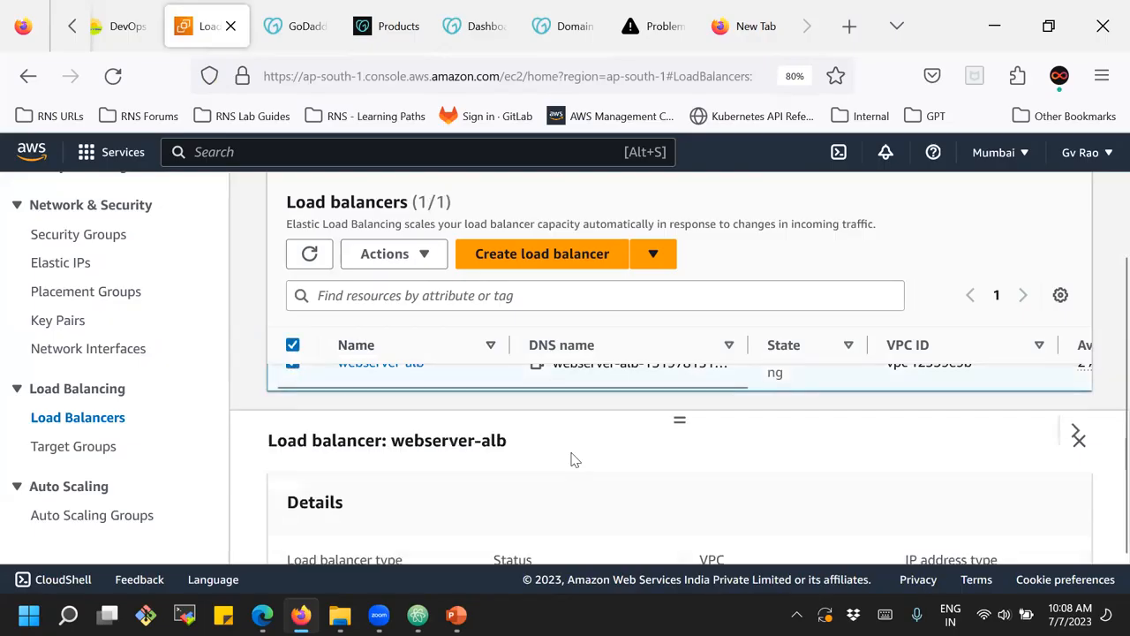
{"action": "left_click", "coordinate": [350, 371]}
{"action": "left_click_drag", "start_coordinate": [512, 402], "coordinate": [610, 321]}
{"action": "scroll", "coordinate": [613, 318], "scroll_direction": "down", "scroll_amount": 2}
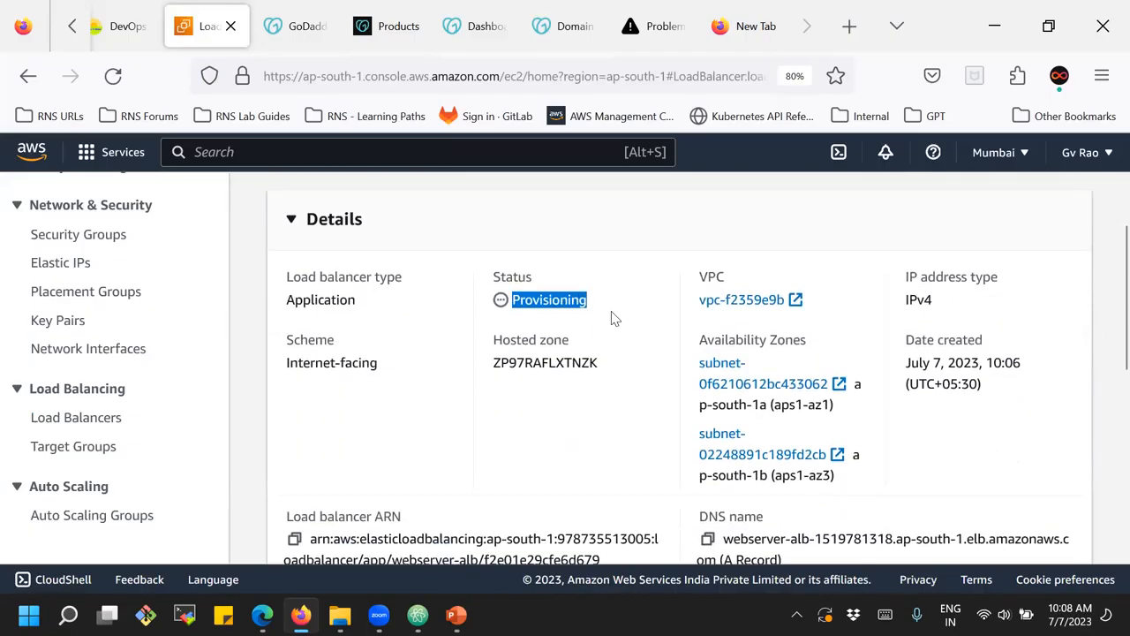
{"action": "scroll", "coordinate": [543, 388], "scroll_direction": "down", "scroll_amount": 2}
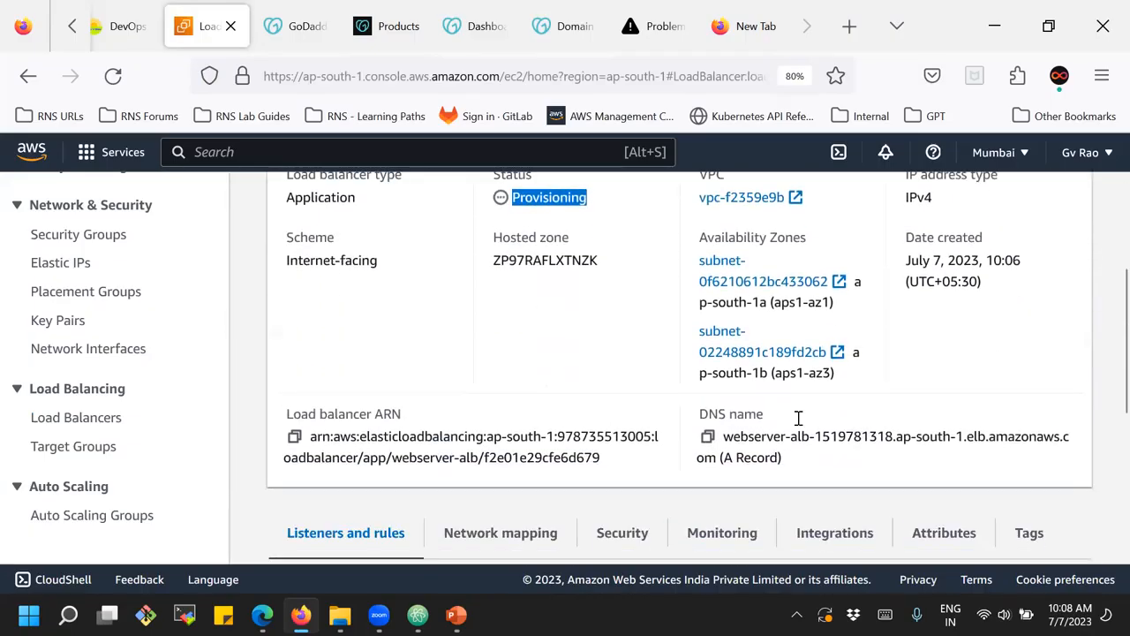
- Copy the DNS name of webserver-alb and load it as a web page in the empty browser tab
{"action": "left_click", "coordinate": [708, 438]}
{"action": "left_click", "coordinate": [746, 26]}
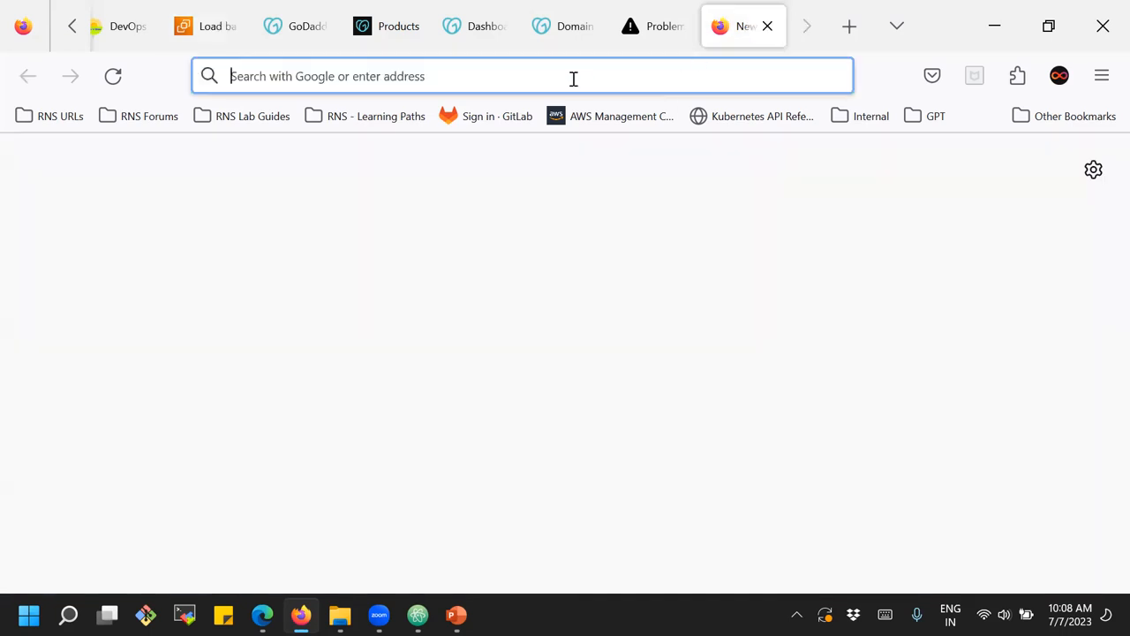
{"action": "key", "text": "ctrl+v"}
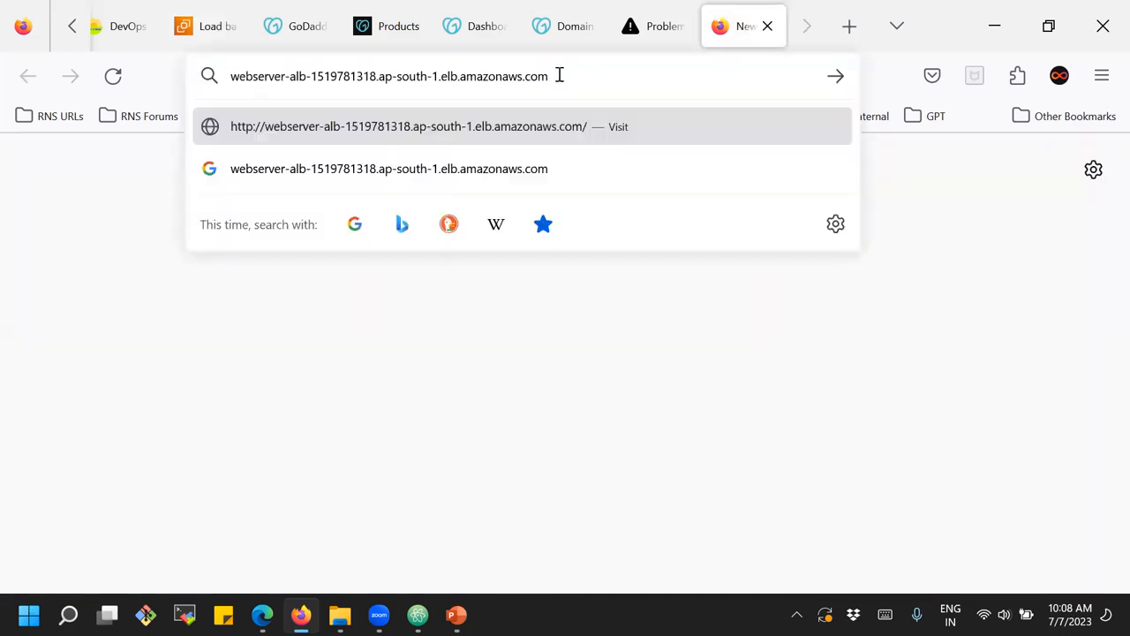
{"action": "key", "text": "Return"}
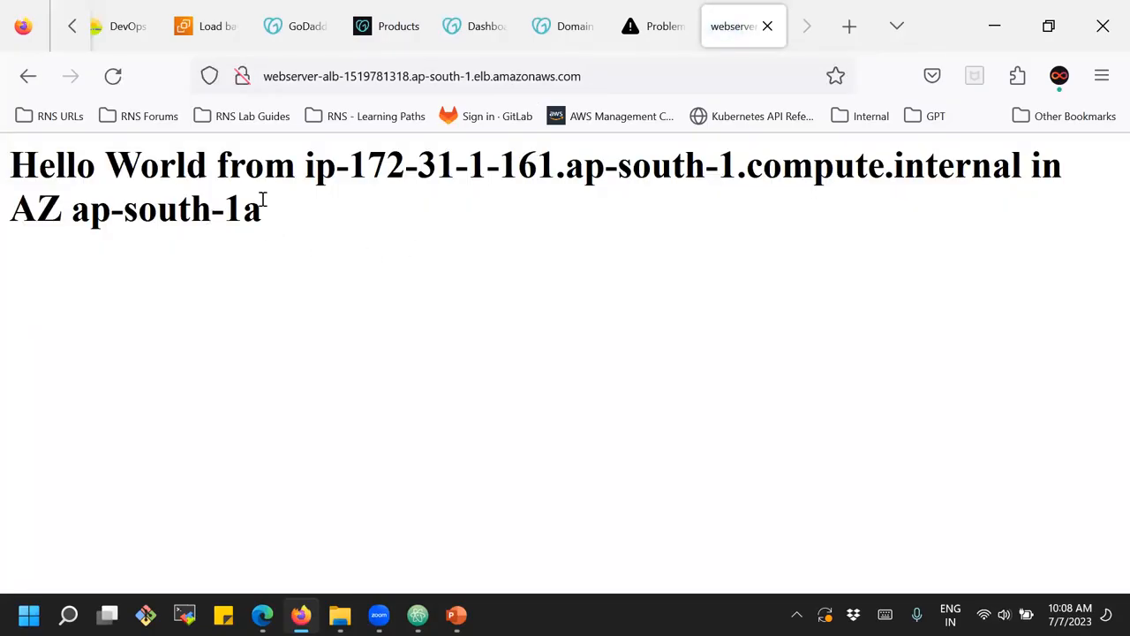
- Reload the load balancer's web page repeatedly to check which instance and Availability Zone answers each request
{"action": "left_click_drag", "start_coordinate": [227, 208], "coordinate": [304, 221]}
{"action": "left_click", "coordinate": [305, 220]}
{"action": "left_click", "coordinate": [120, 89]}
{"action": "left_click", "coordinate": [122, 92]}
{"action": "left_click", "coordinate": [113, 77]}
{"action": "left_click", "coordinate": [113, 77]}
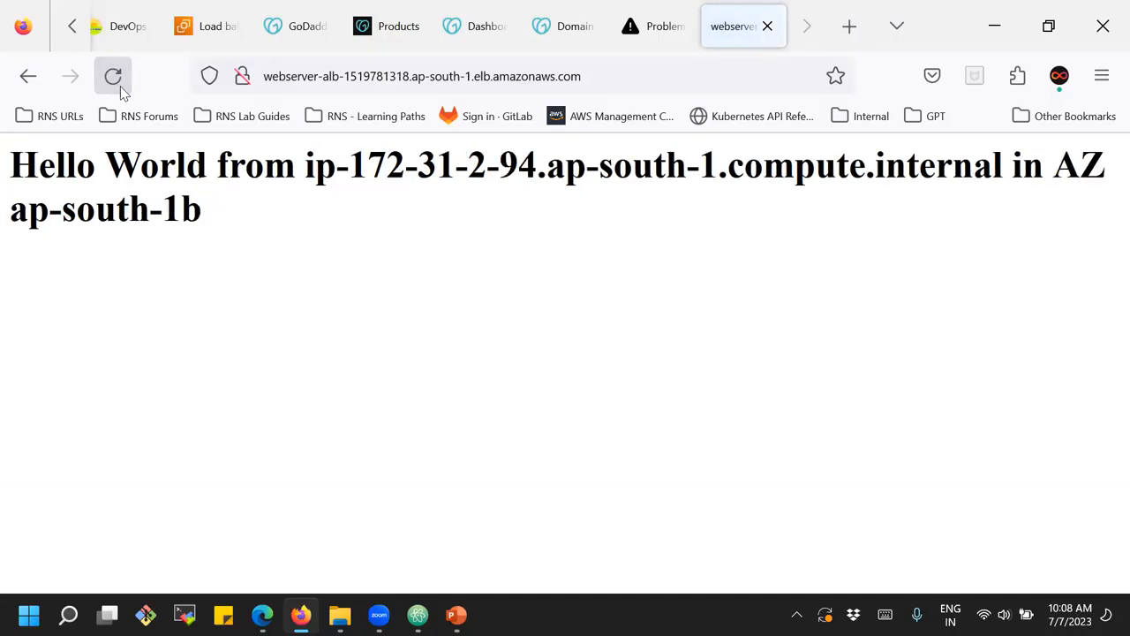
{"action": "left_click", "coordinate": [123, 92]}
{"action": "left_click", "coordinate": [123, 92]}
{"action": "left_click", "coordinate": [123, 92]}
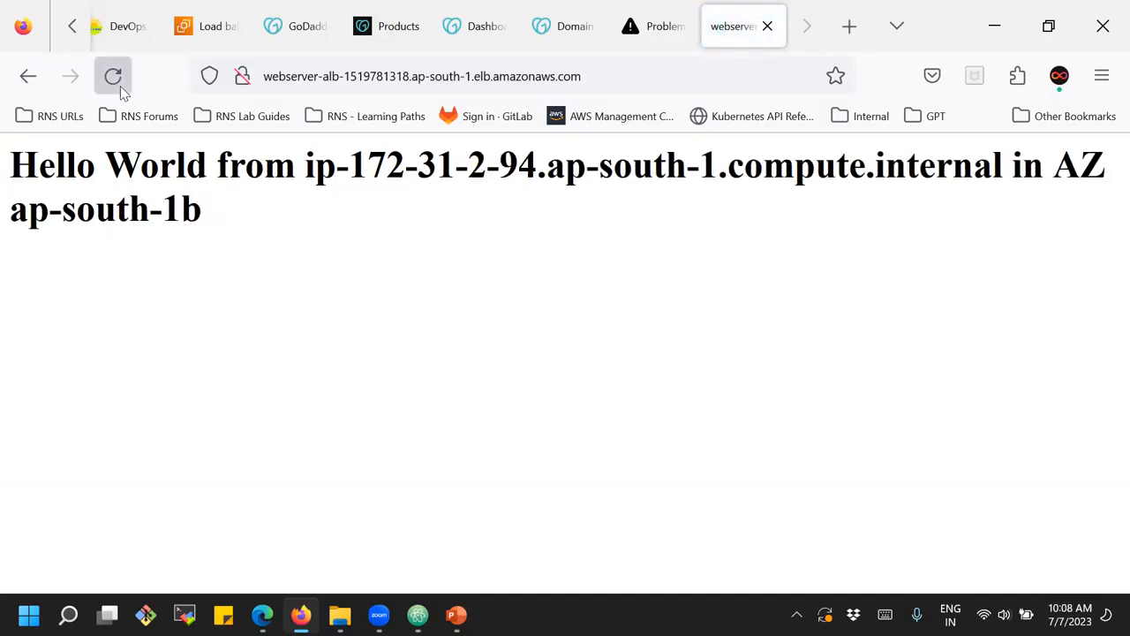
{"action": "left_click", "coordinate": [123, 91]}
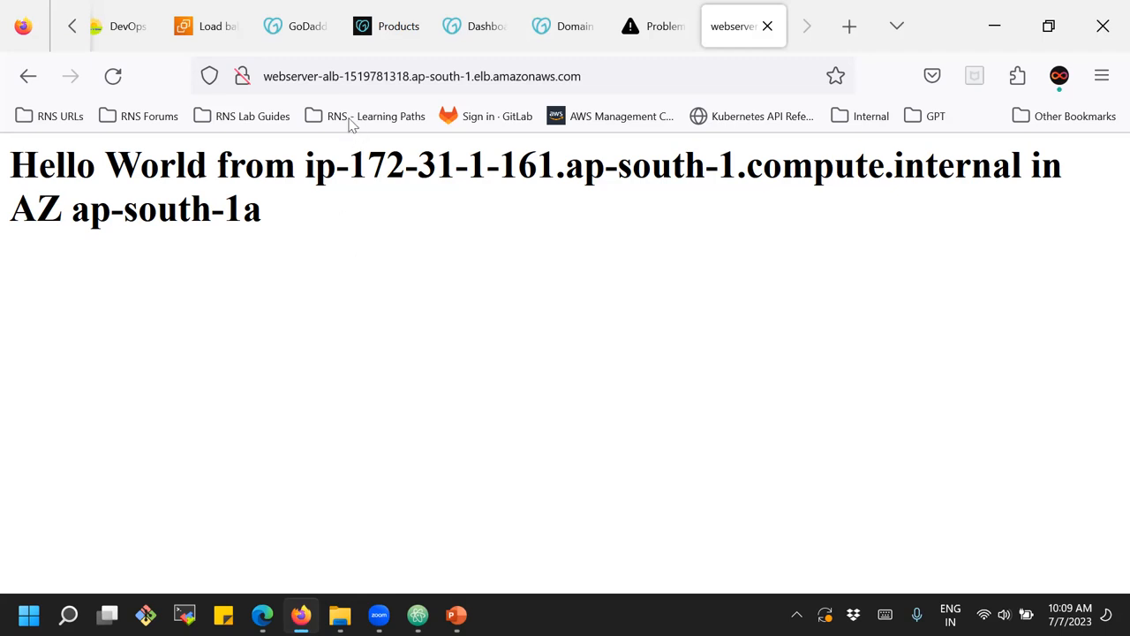
- Compare the load balancer's web address with the rnstech.co.in site and its DNS settings page in GoDaddy
{"action": "left_click", "coordinate": [591, 75]}
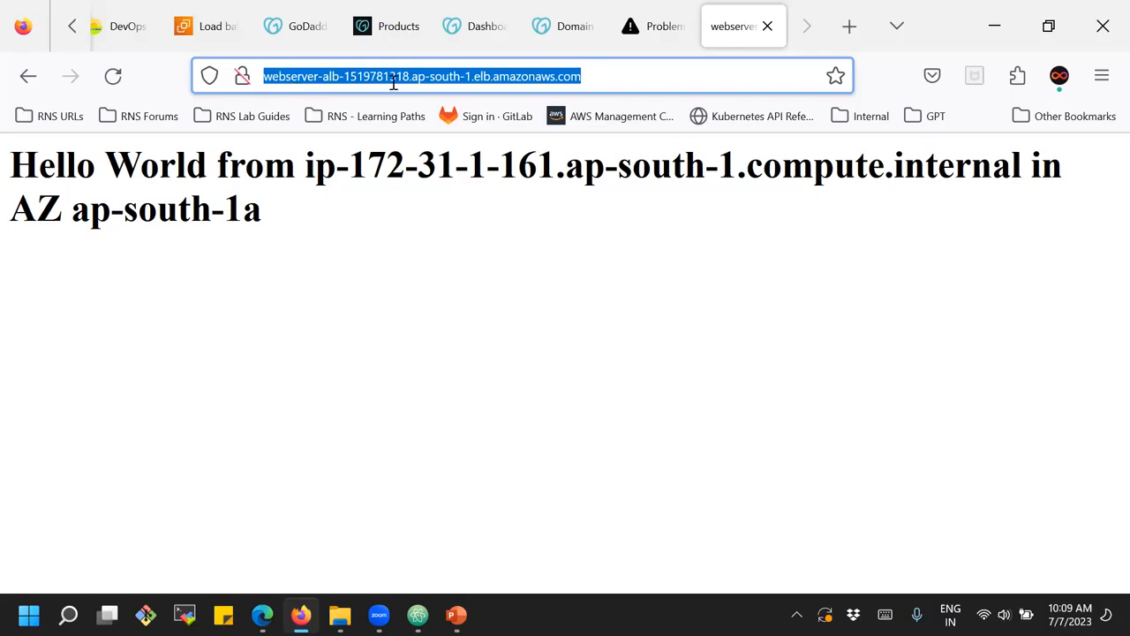
{"action": "left_click", "coordinate": [457, 249]}
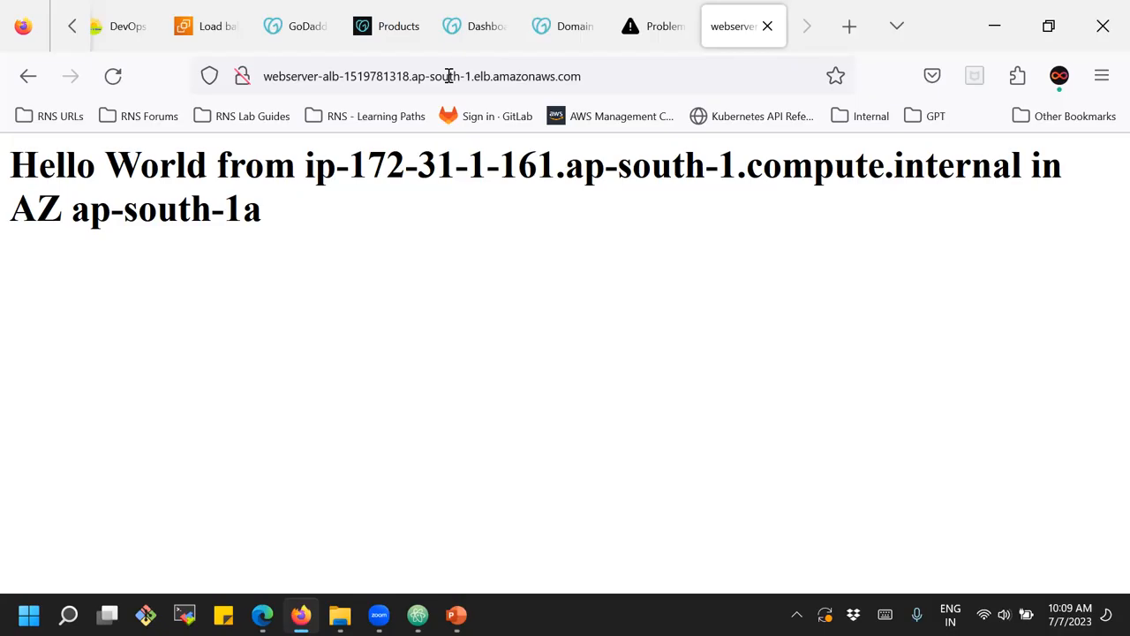
{"action": "left_click", "coordinate": [651, 27]}
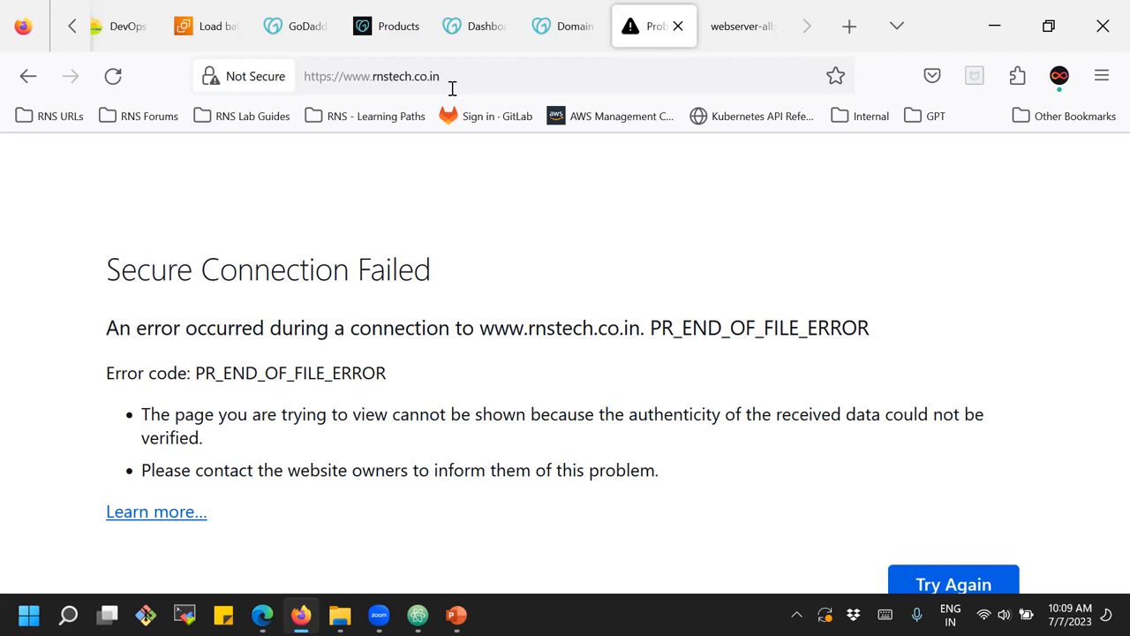
{"action": "left_click", "coordinate": [441, 37]}
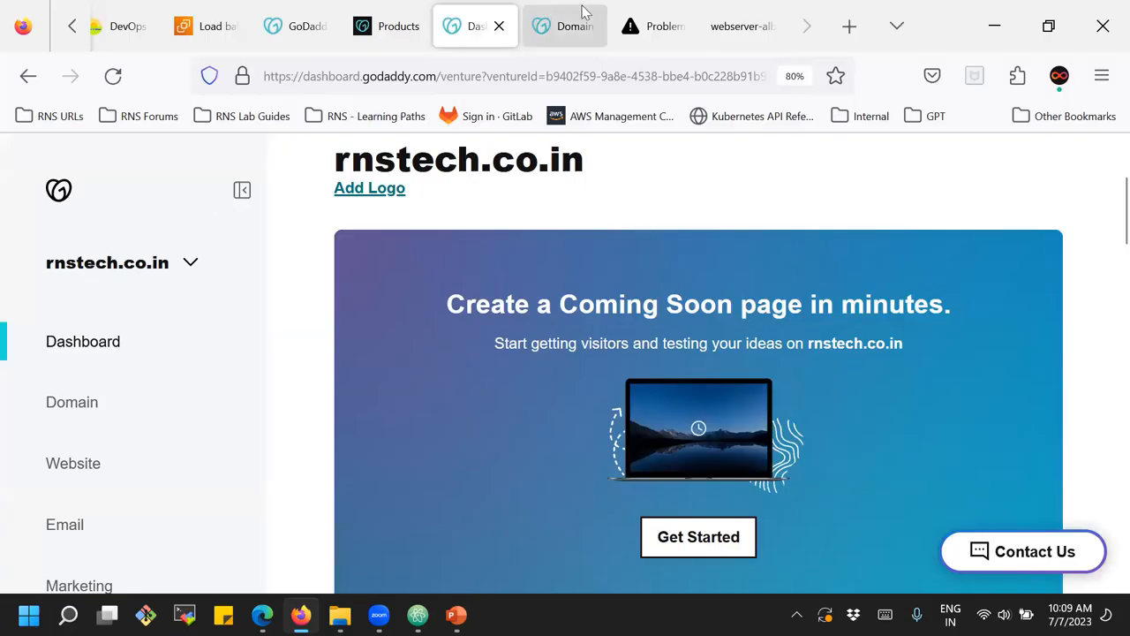
{"action": "left_click", "coordinate": [565, 24]}
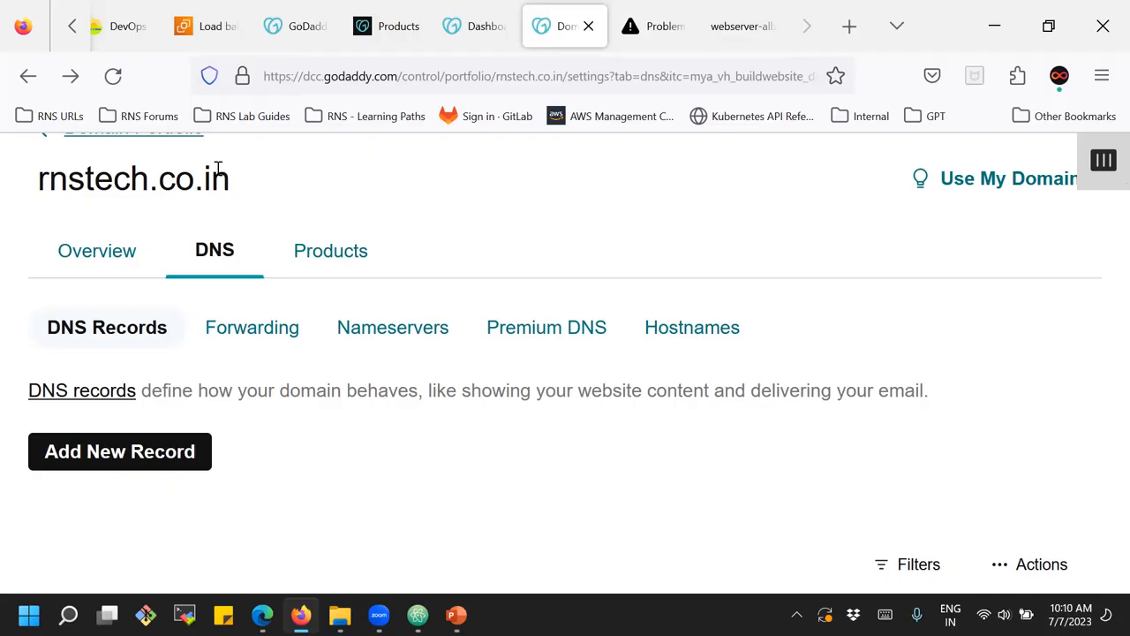
{"action": "left_click_drag", "start_coordinate": [40, 188], "coordinate": [230, 180]}
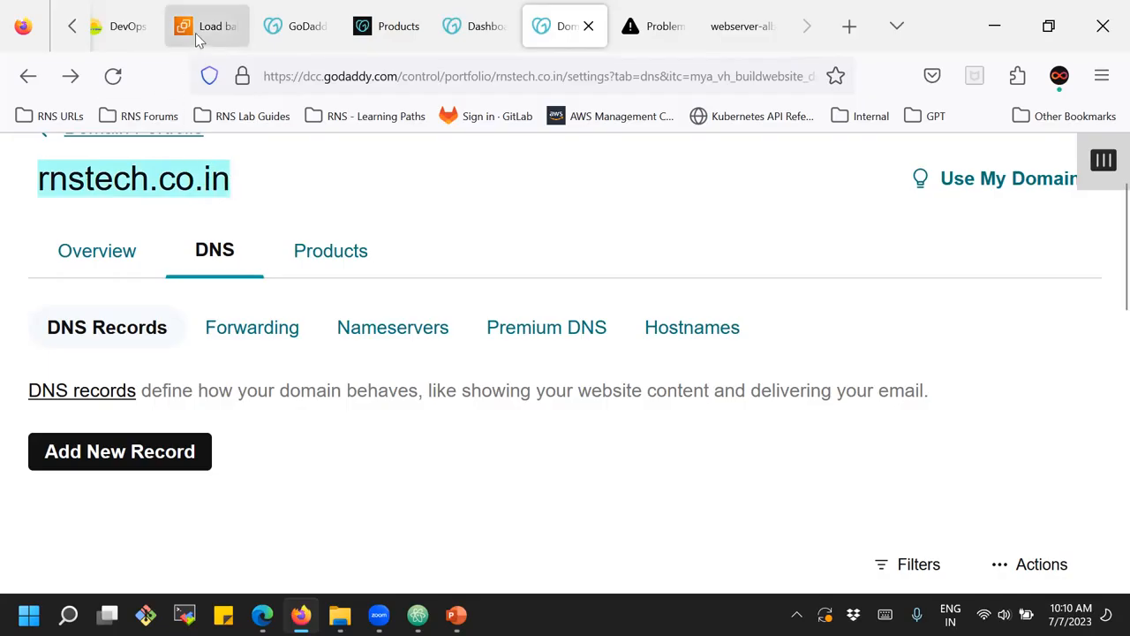
{"action": "left_click", "coordinate": [748, 27]}
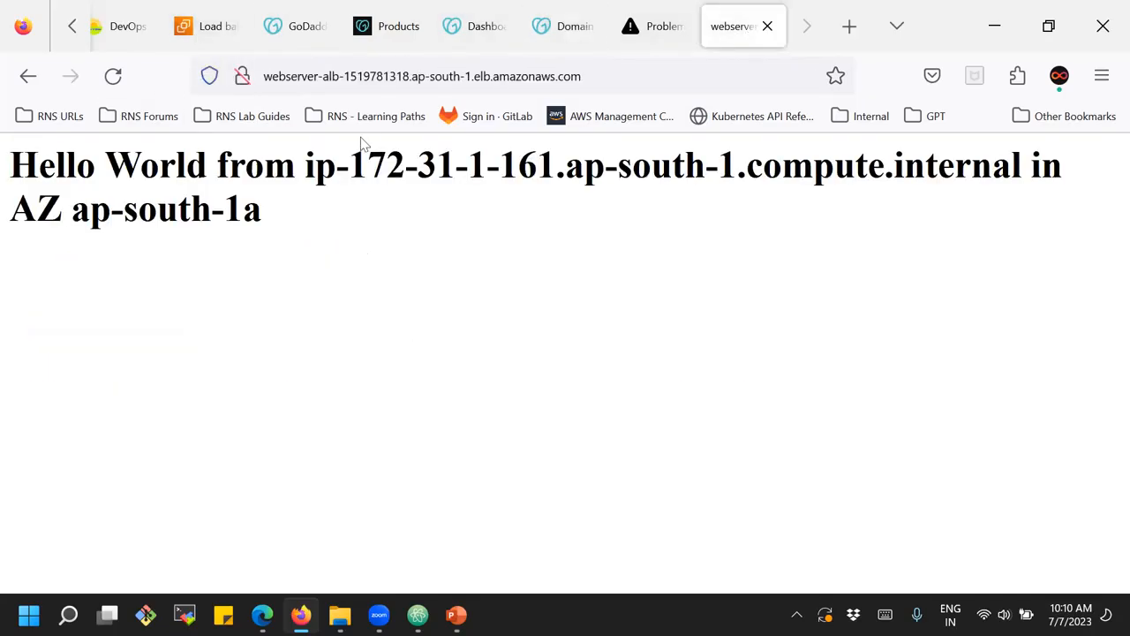
{"action": "left_click", "coordinate": [398, 75]}
{"action": "left_click", "coordinate": [396, 217]}
- Switch back to the AWS console and open its home page
{"action": "left_click", "coordinate": [216, 26]}
{"action": "scroll", "coordinate": [216, 243], "scroll_direction": "up", "scroll_amount": 3}
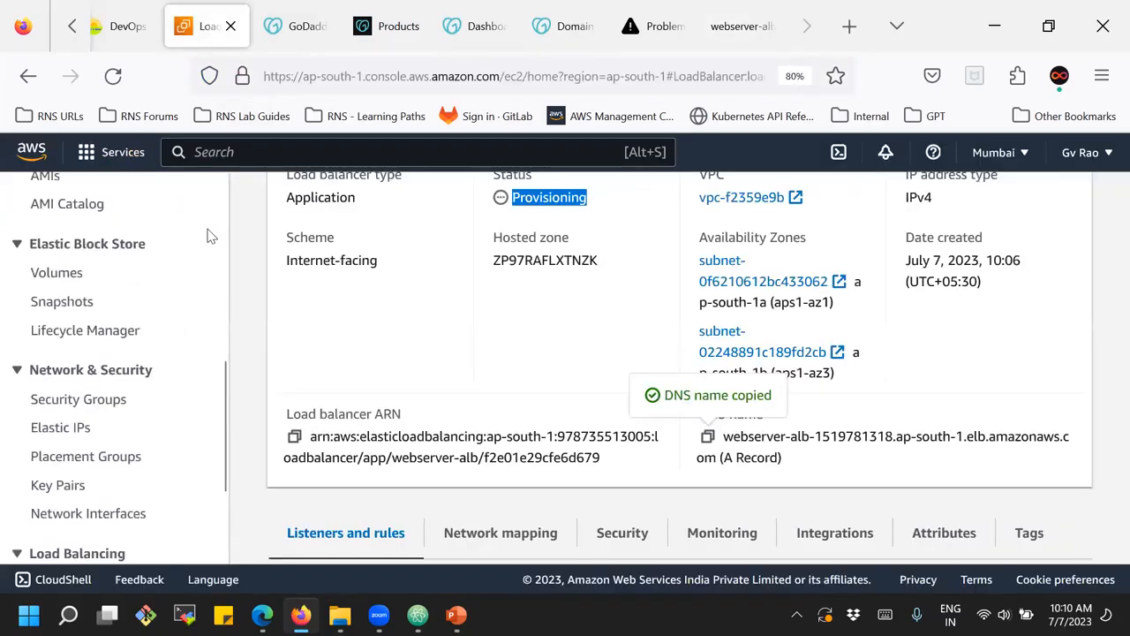
{"action": "left_click", "coordinate": [32, 150]}
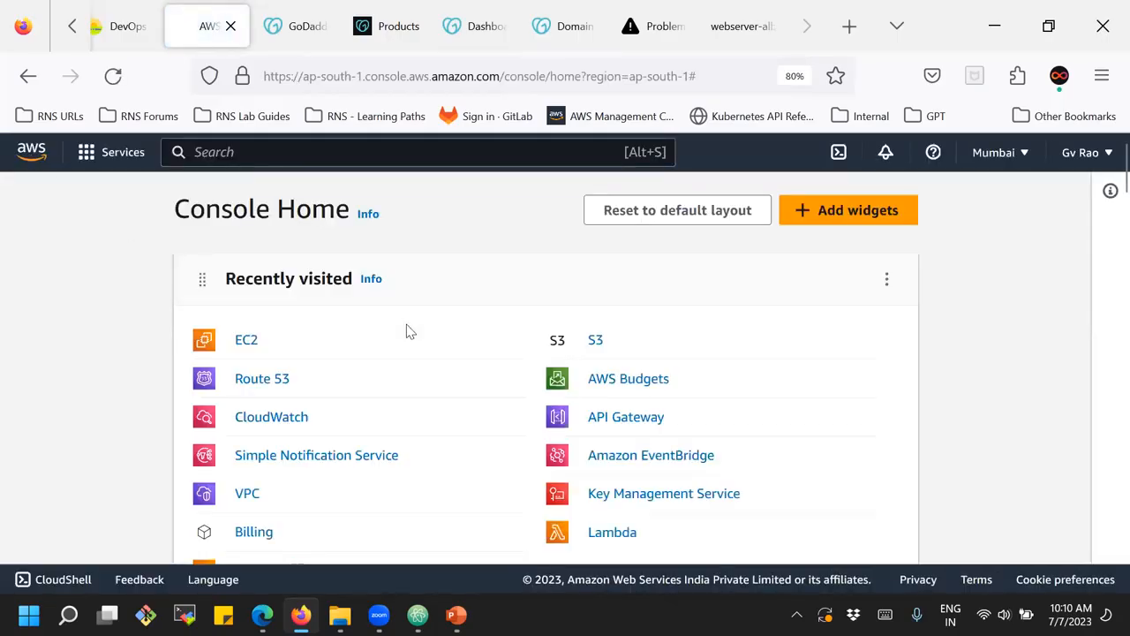
- Start a new Route 53 hosted zone with domain name rnstech.co.in and check the name against the GoDaddy dashboard
{"action": "left_click", "coordinate": [256, 378]}
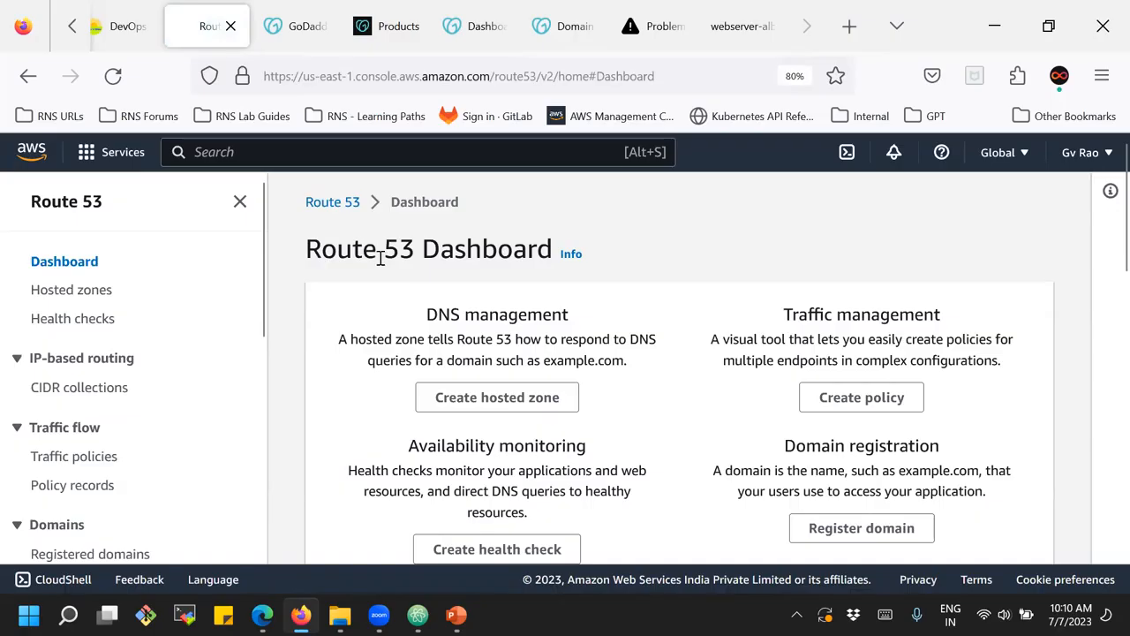
{"action": "left_click", "coordinate": [51, 295]}
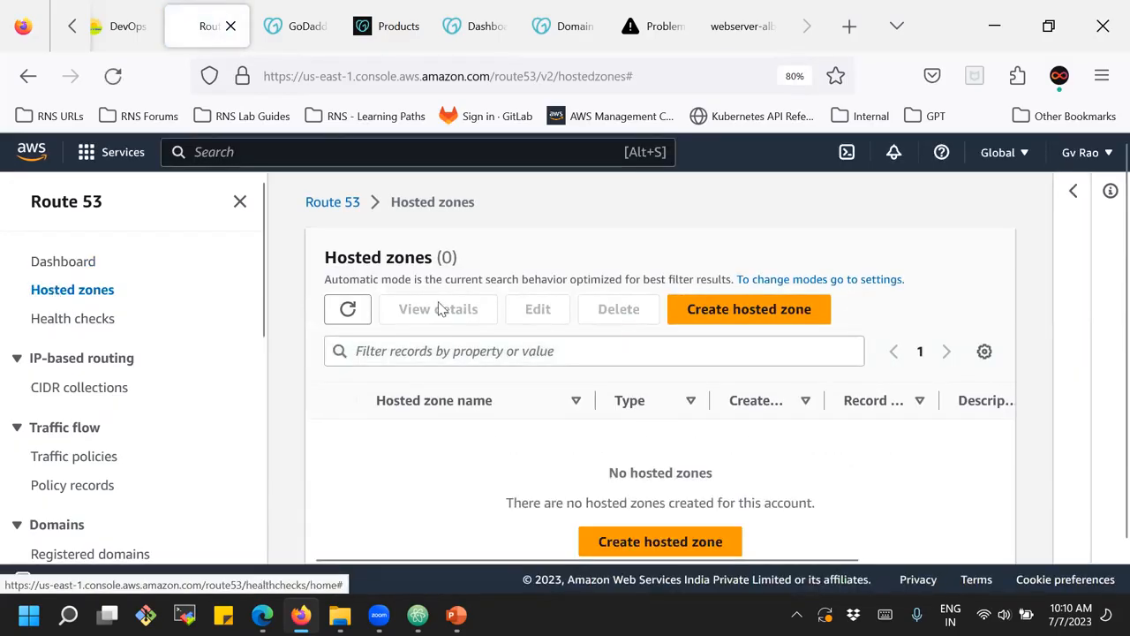
{"action": "left_click", "coordinate": [764, 310]}
{"action": "scroll", "coordinate": [353, 336], "scroll_direction": "down", "scroll_amount": 2}
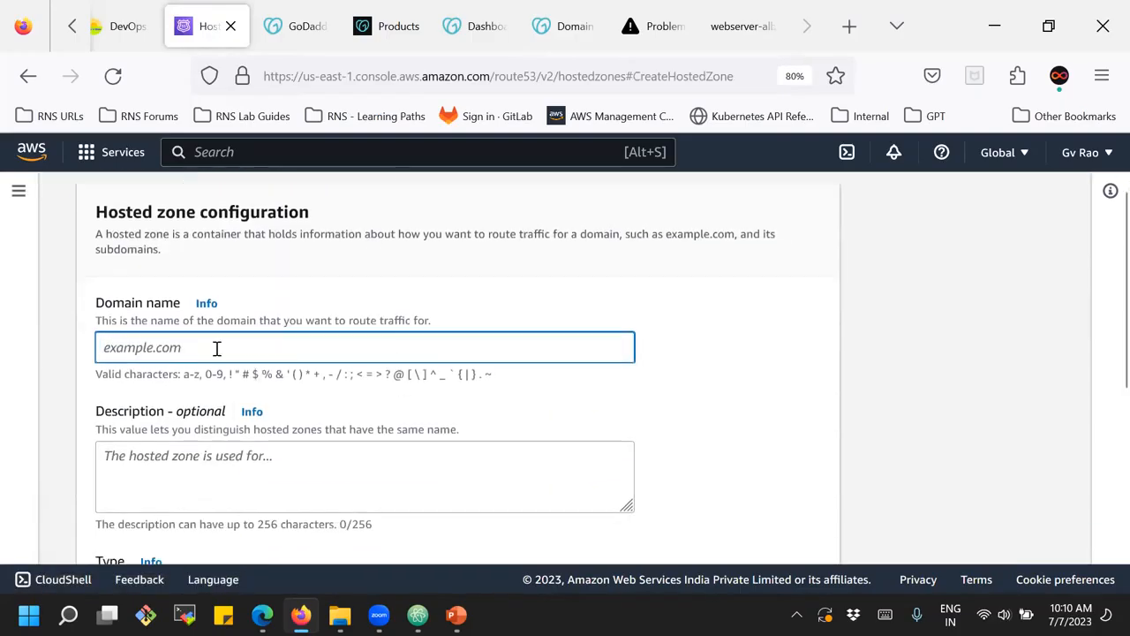
{"action": "key", "text": "ctrl+v"}
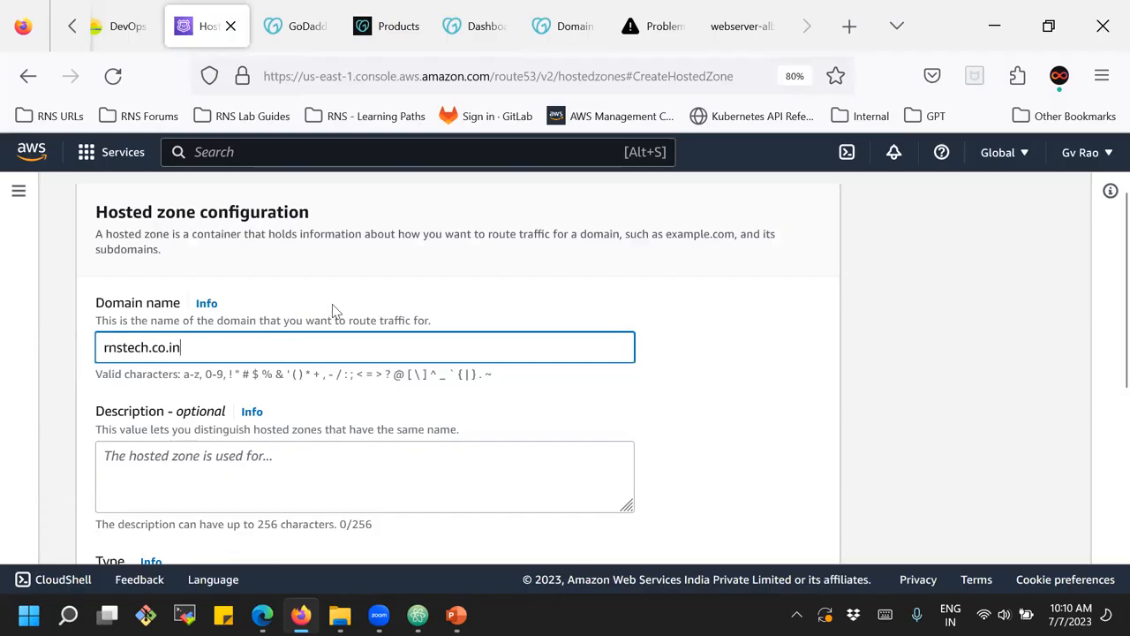
{"action": "left_click", "coordinate": [318, 264]}
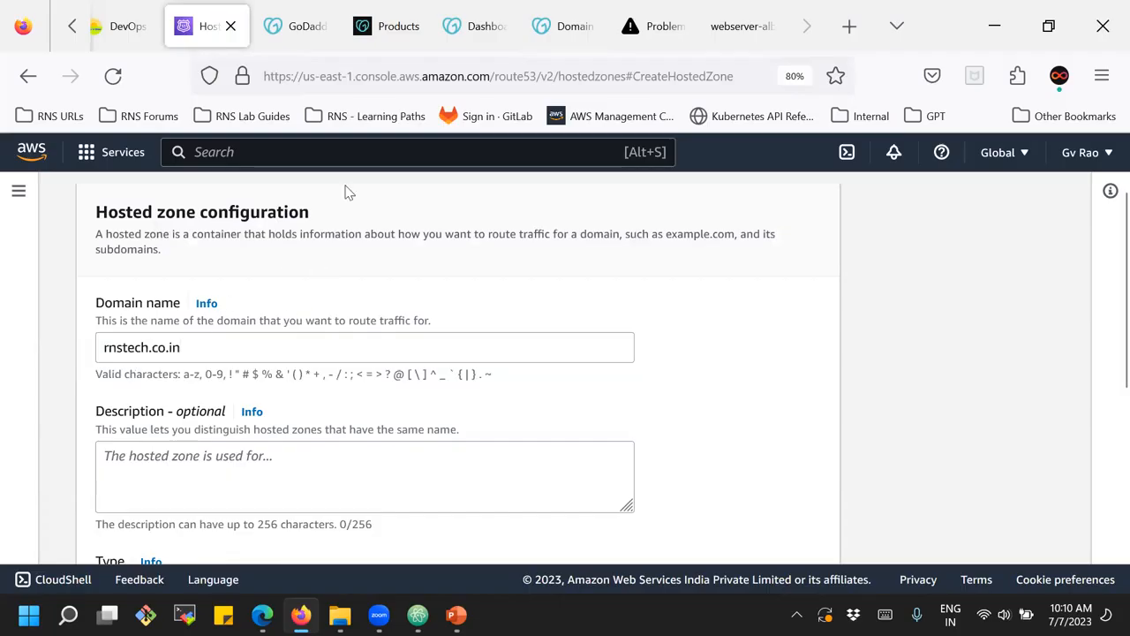
{"action": "left_click", "coordinate": [478, 26]}
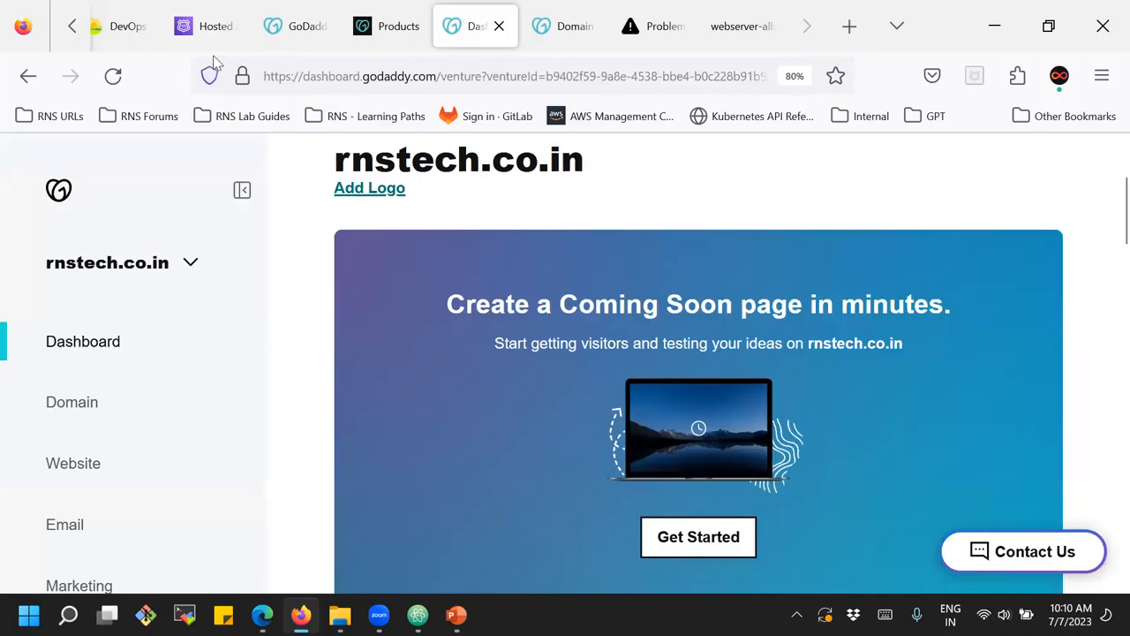
{"action": "left_click", "coordinate": [199, 31]}
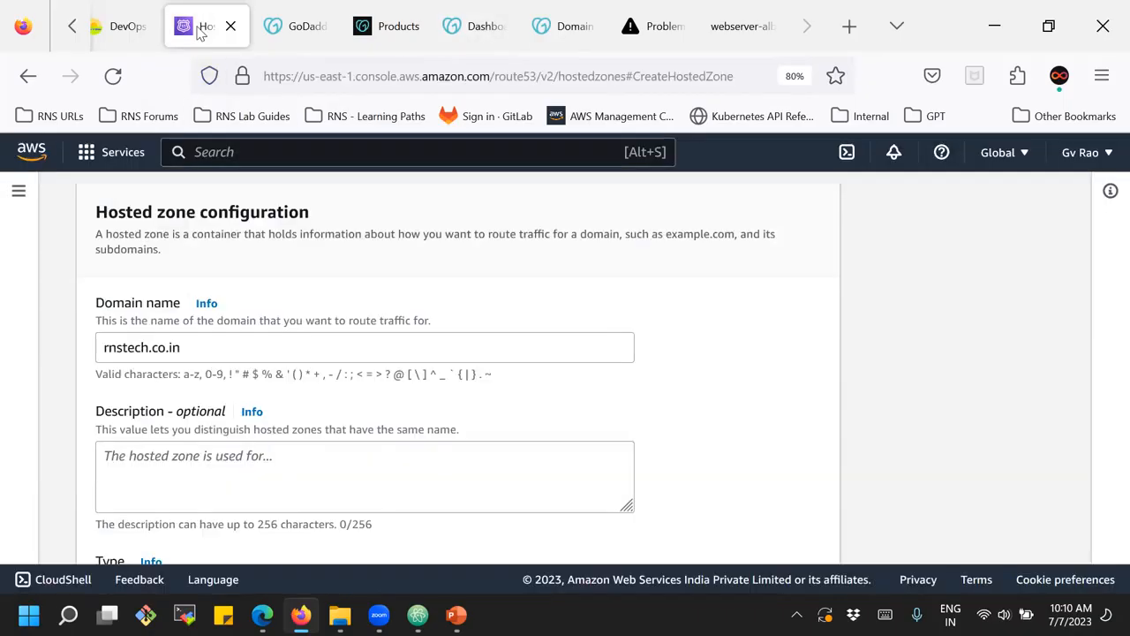
- Leave the description empty, keep the type as Public hosted zone, create the zone, and close the record details pane
{"action": "scroll", "coordinate": [172, 347], "scroll_direction": "down", "scroll_amount": 2}
{"action": "left_click", "coordinate": [152, 346]}
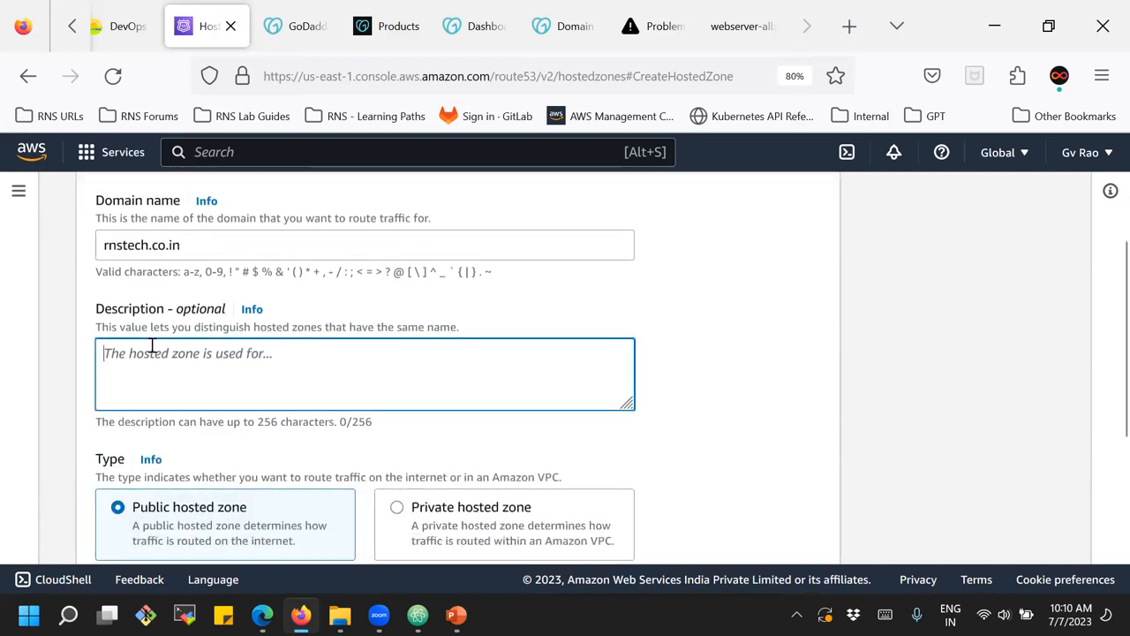
{"action": "scroll", "coordinate": [152, 346], "scroll_direction": "down", "scroll_amount": 4}
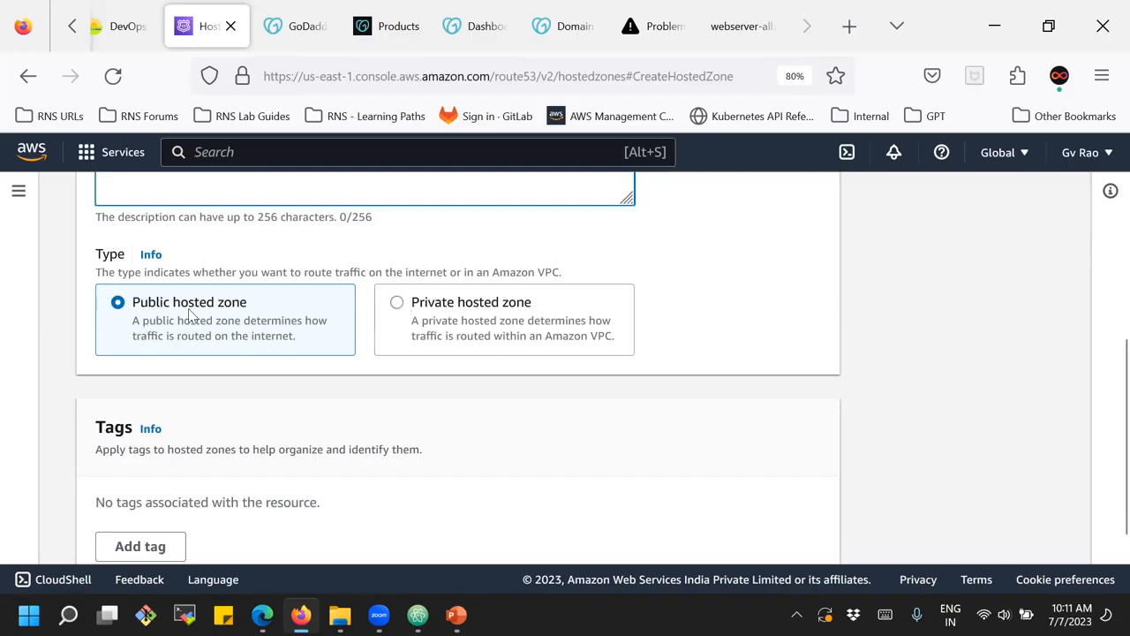
{"action": "scroll", "coordinate": [188, 312], "scroll_direction": "down", "scroll_amount": 2}
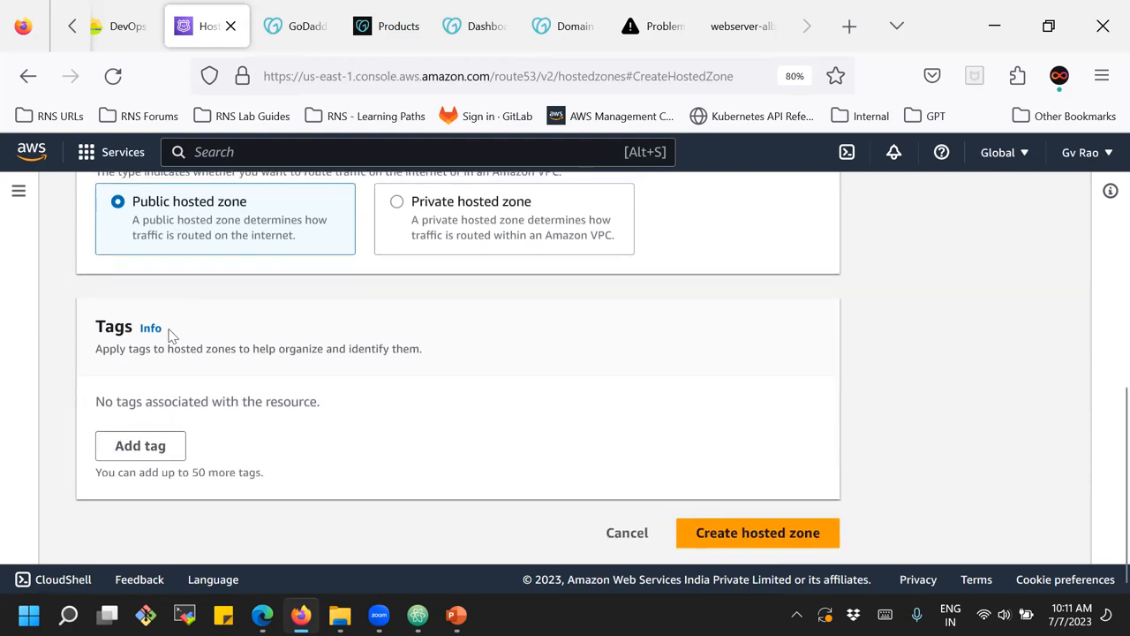
{"action": "scroll", "coordinate": [348, 399], "scroll_direction": "up", "scroll_amount": 5}
{"action": "scroll", "coordinate": [350, 400], "scroll_direction": "down", "scroll_amount": 5}
{"action": "left_click", "coordinate": [761, 533]}
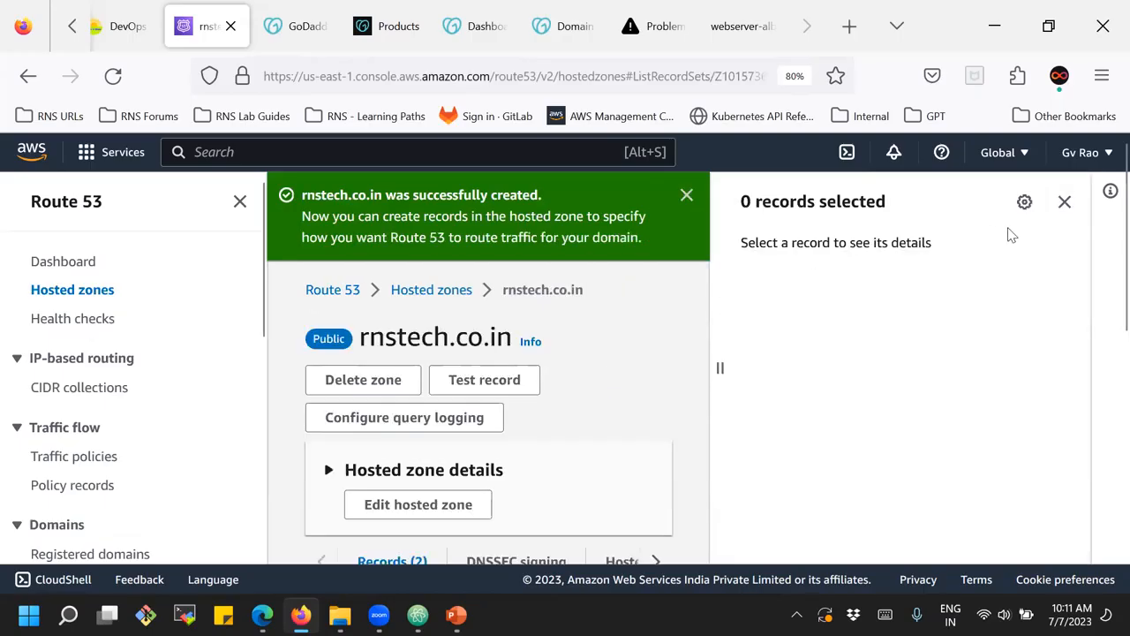
{"action": "left_click", "coordinate": [1064, 202]}
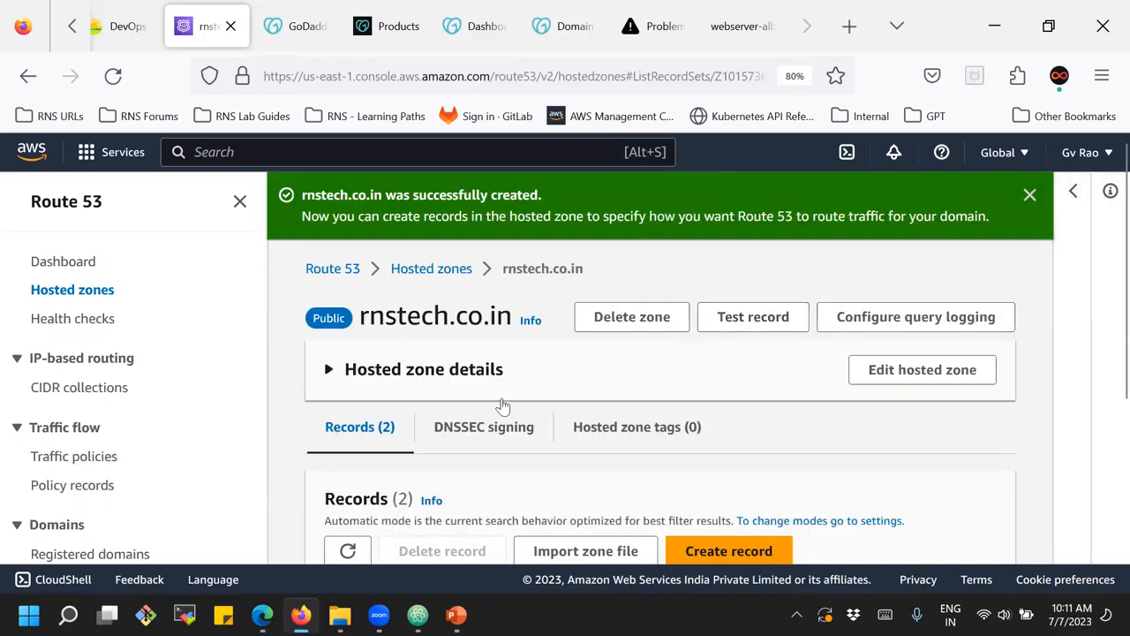
- Review the new zone's columns in the hosted zones list and open the rnstech.co.in zone
{"action": "left_click", "coordinate": [104, 294]}
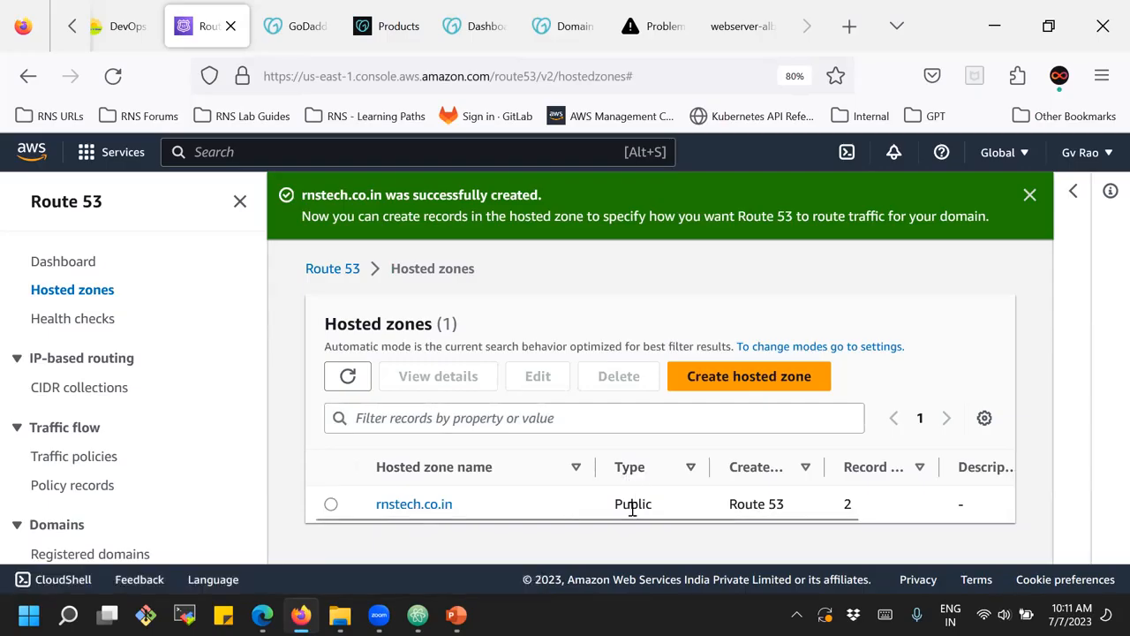
{"action": "left_click_drag", "start_coordinate": [651, 517], "coordinate": [845, 507]}
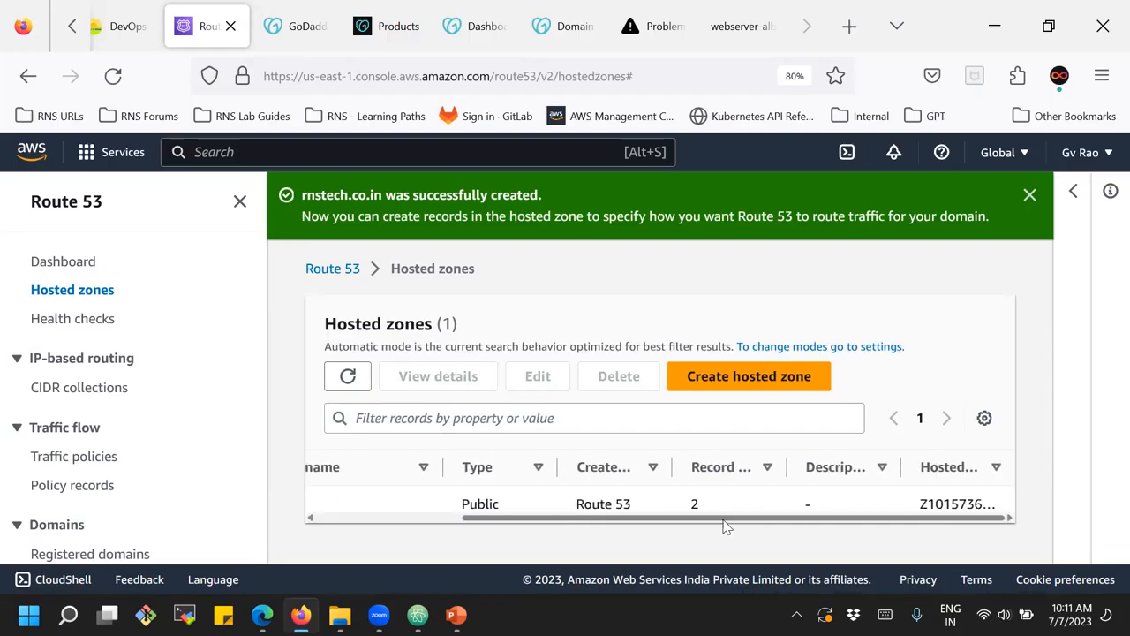
{"action": "left_click_drag", "start_coordinate": [724, 527], "coordinate": [570, 521]}
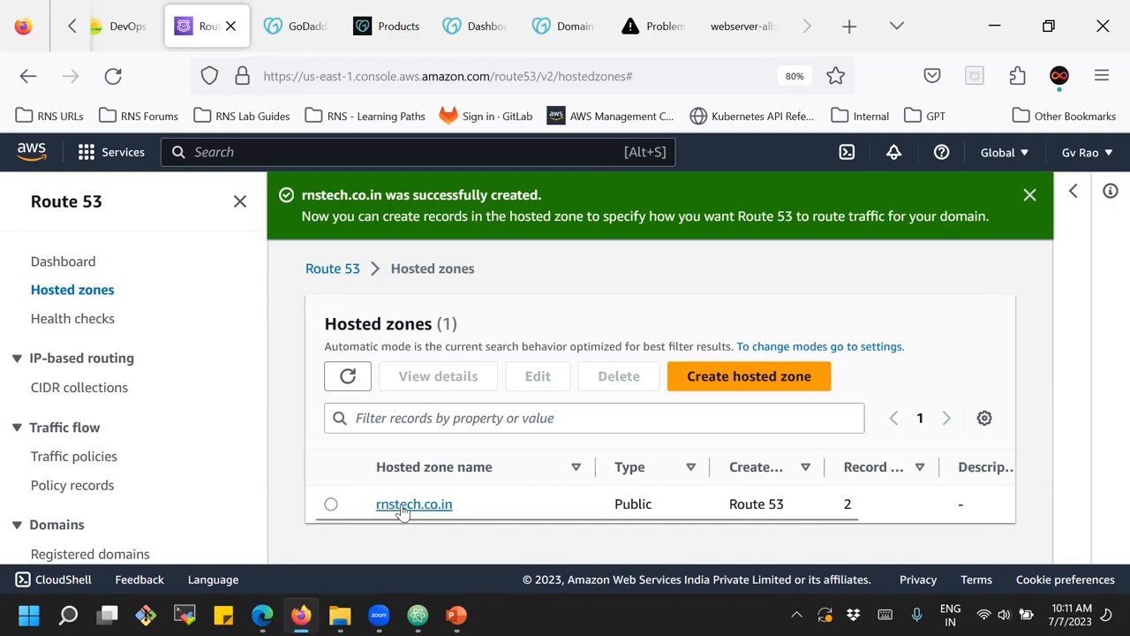
{"action": "left_click", "coordinate": [399, 508]}
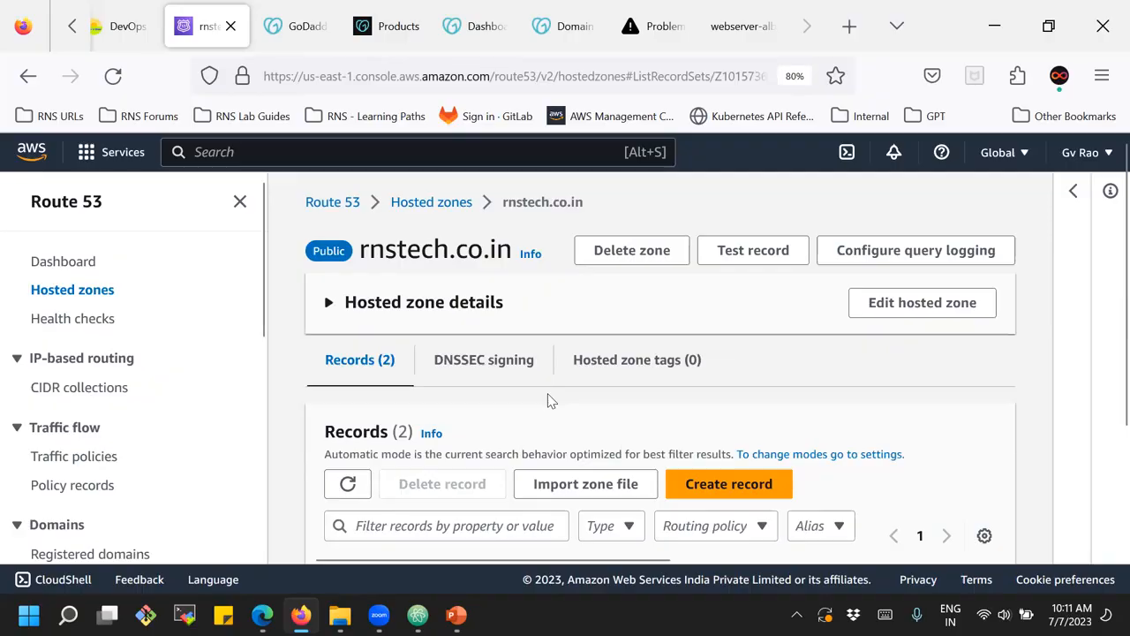
- Examine the NS and SOA records listed in the rnstech.co.in hosted zone
{"action": "key", "text": "ctrl+minus"}
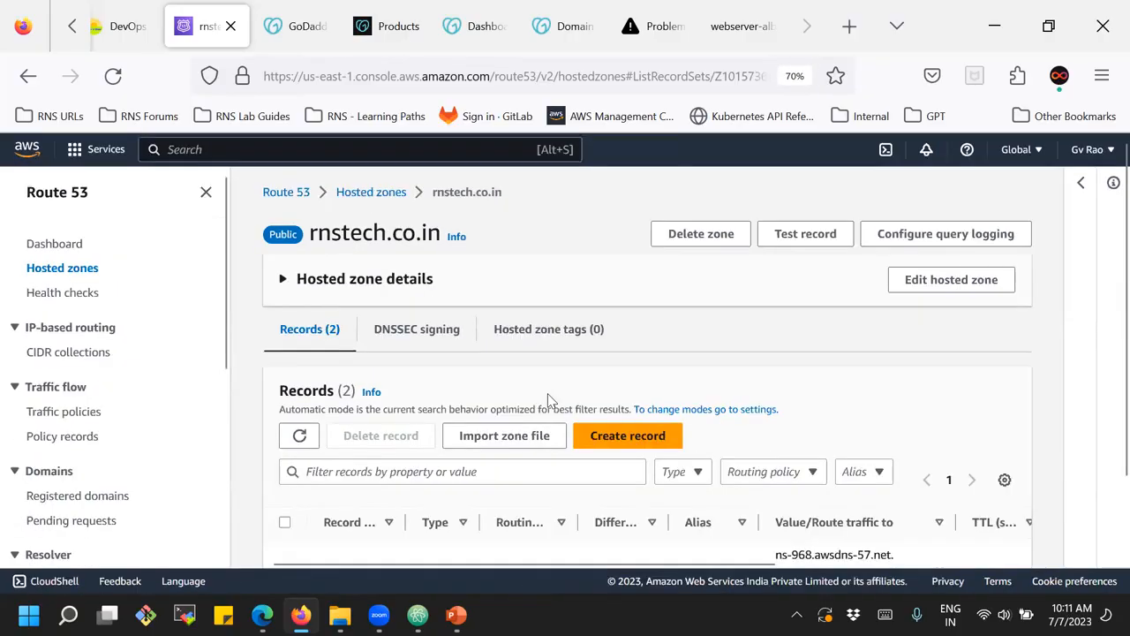
{"action": "key", "text": "ctrl+minus"}
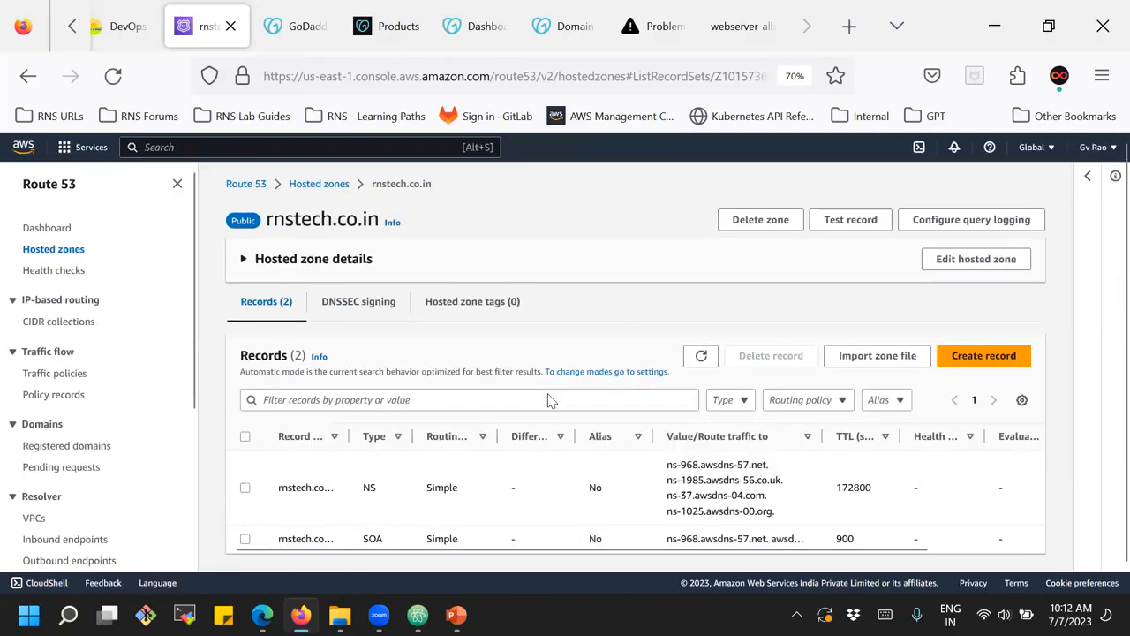
{"action": "scroll", "coordinate": [621, 345], "scroll_direction": "down", "scroll_amount": 2}
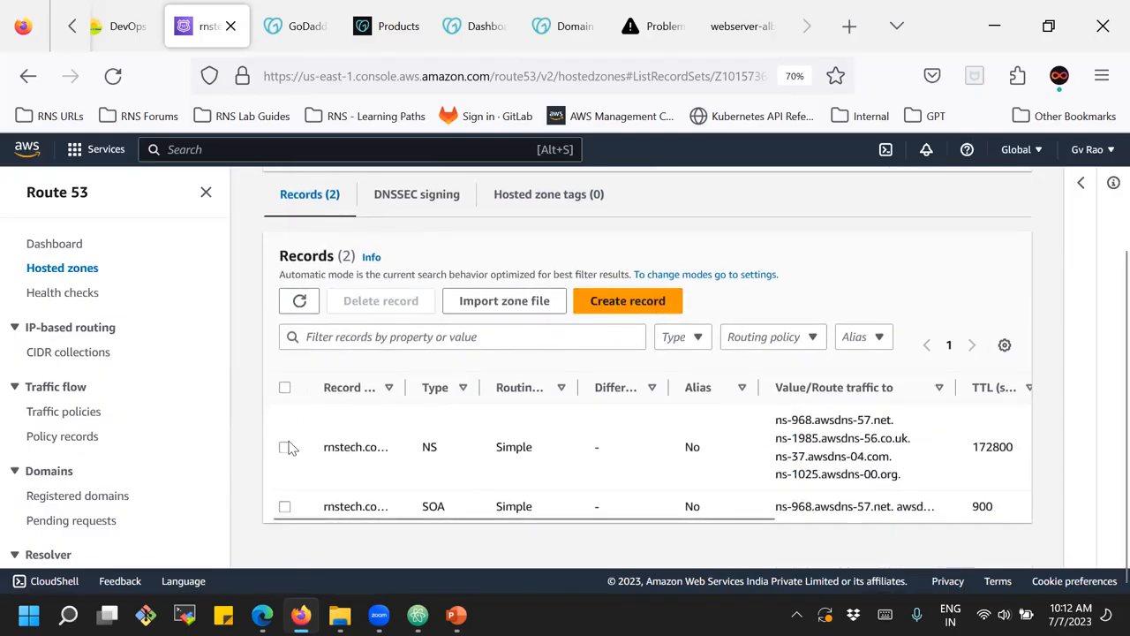
{"action": "scroll", "coordinate": [344, 420], "scroll_direction": "up", "scroll_amount": 3}
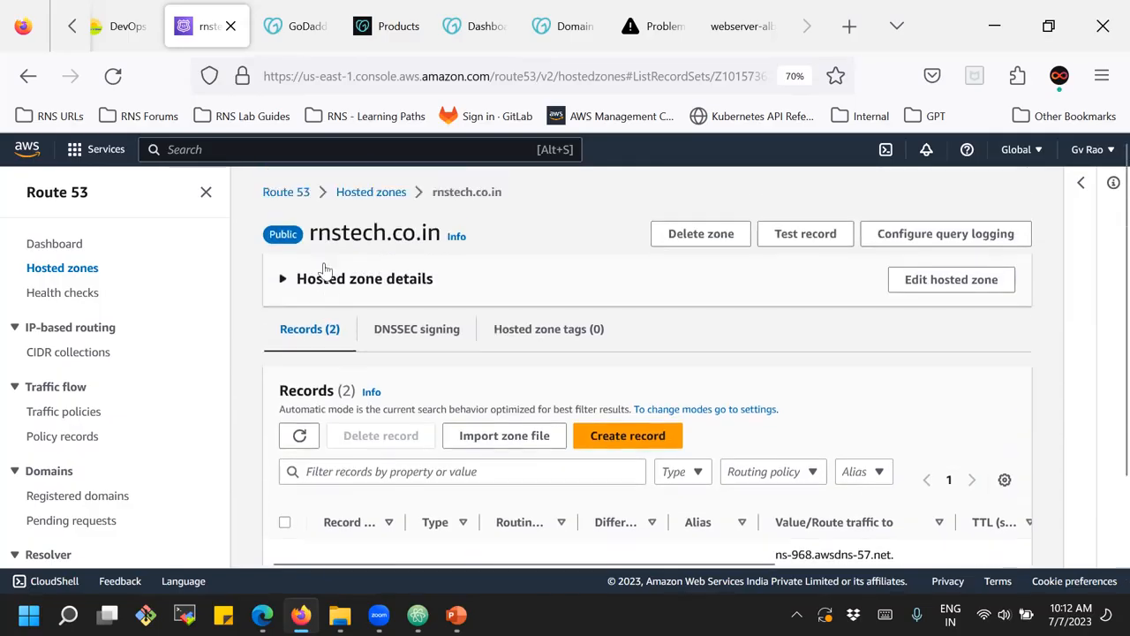
{"action": "left_click_drag", "start_coordinate": [309, 233], "coordinate": [438, 233]}
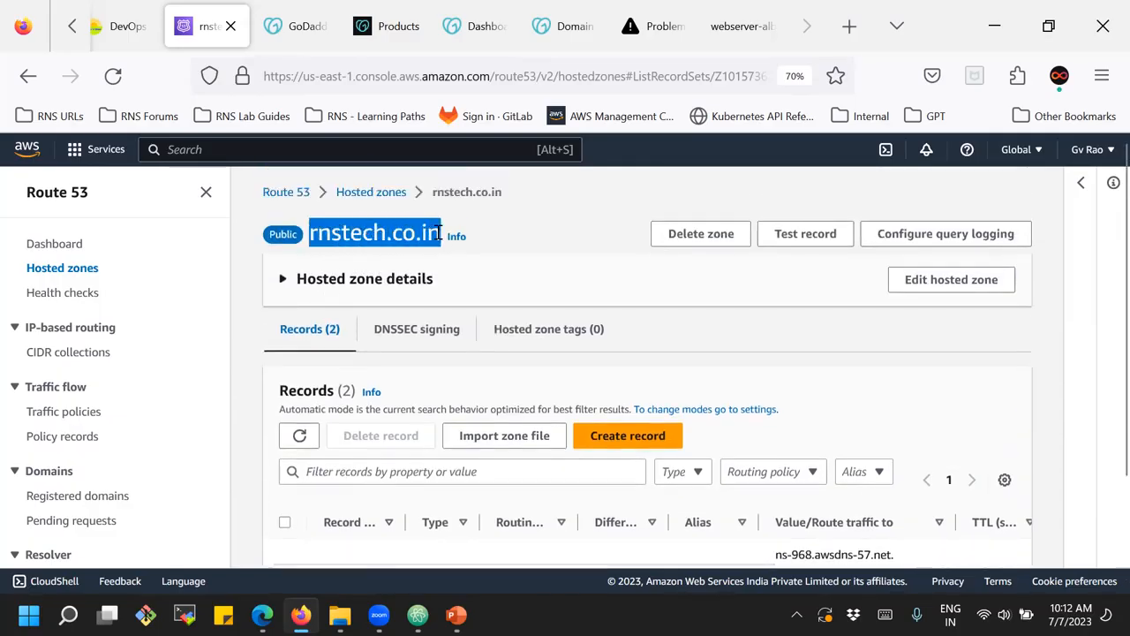
{"action": "scroll", "coordinate": [259, 335], "scroll_direction": "down", "scroll_amount": 2}
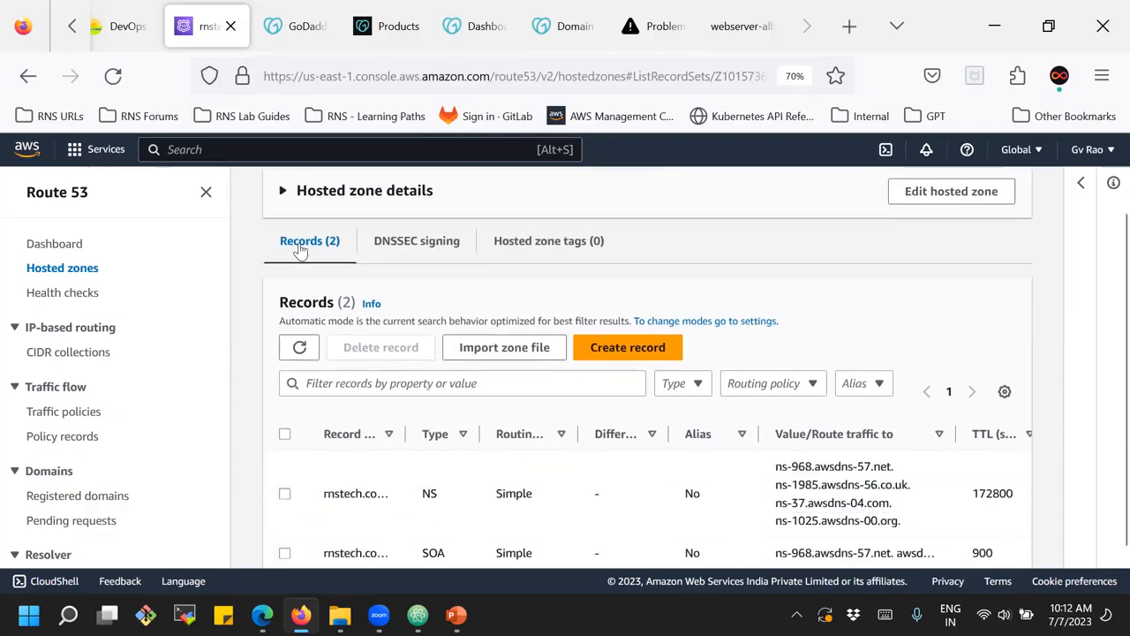
{"action": "scroll", "coordinate": [323, 325], "scroll_direction": "down", "scroll_amount": 1}
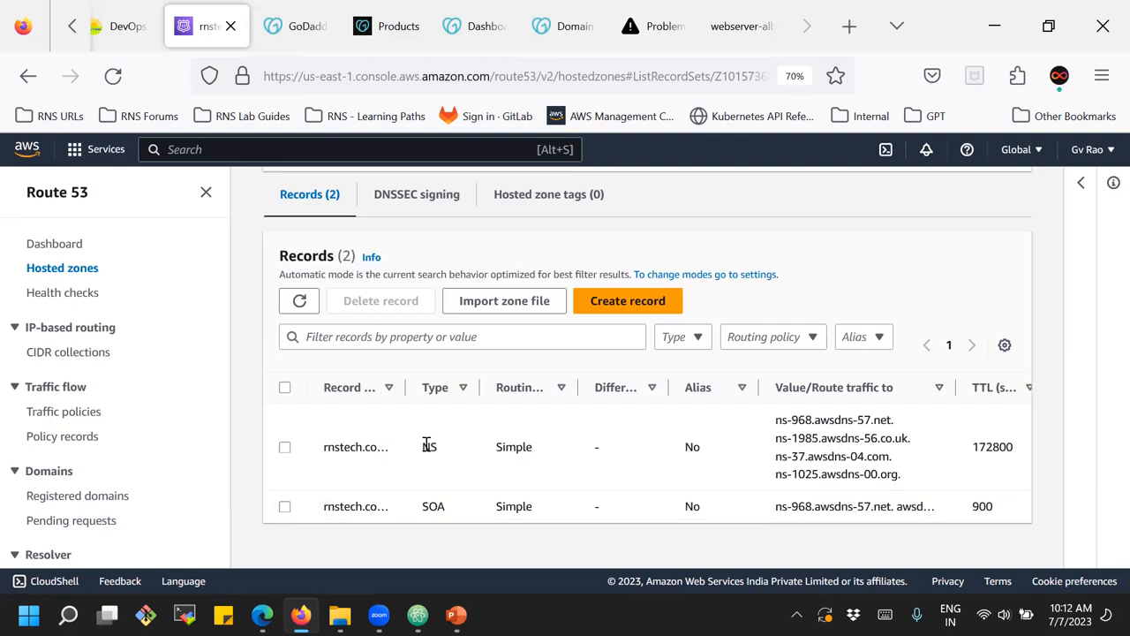
{"action": "double_click", "coordinate": [426, 508]}
{"action": "mouse_move", "coordinate": [434, 519]}
{"action": "left_mouse_down"}
{"action": "mouse_move", "coordinate": [523, 506]}
{"action": "mouse_move", "coordinate": [469, 520]}
{"action": "mouse_move", "coordinate": [436, 502]}
{"action": "left_mouse_up"}
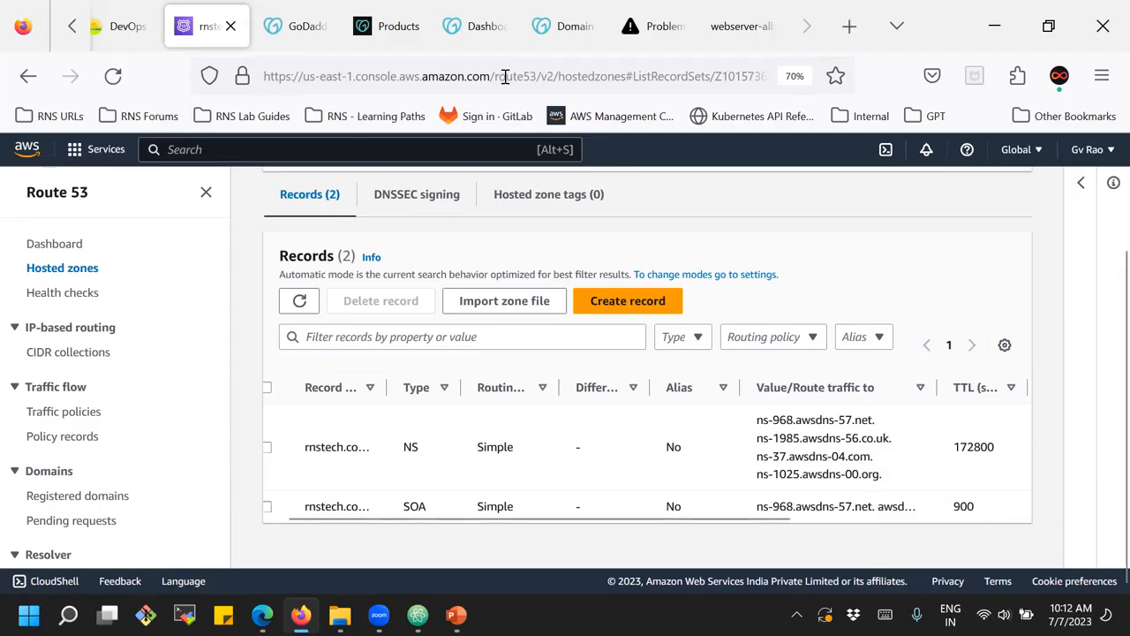
- Compare the zone with the rnstech.co.in domain in GoDaddy, and highlight the NS record's four name server values in Route 53
{"action": "left_click", "coordinate": [535, 30]}
{"action": "left_click_drag", "start_coordinate": [37, 180], "coordinate": [260, 171]}
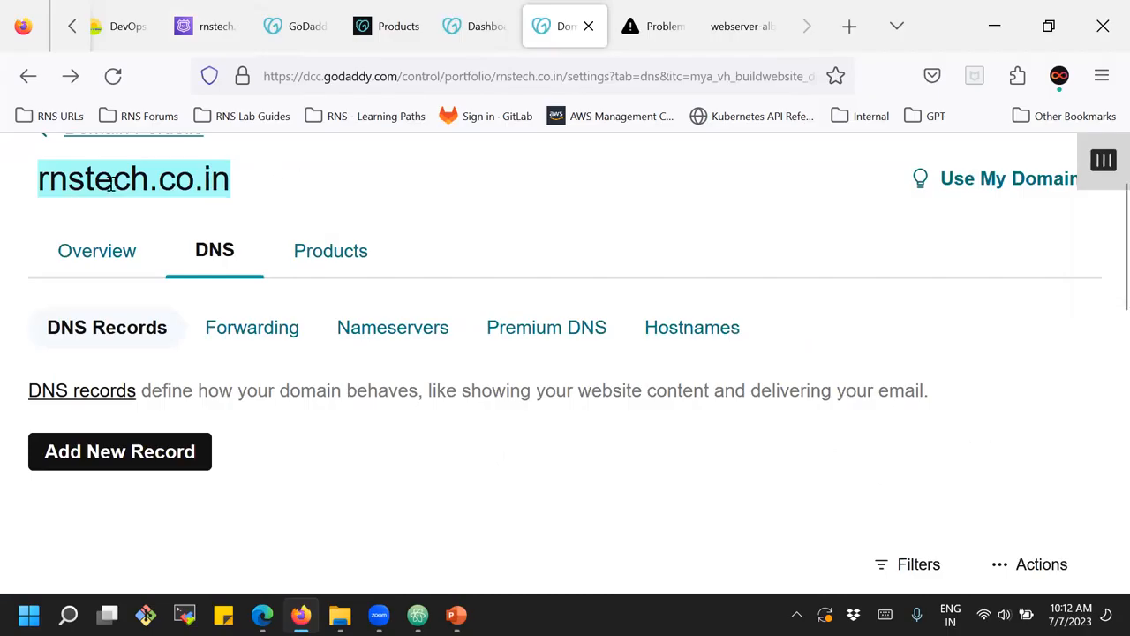
{"action": "left_click", "coordinate": [200, 33]}
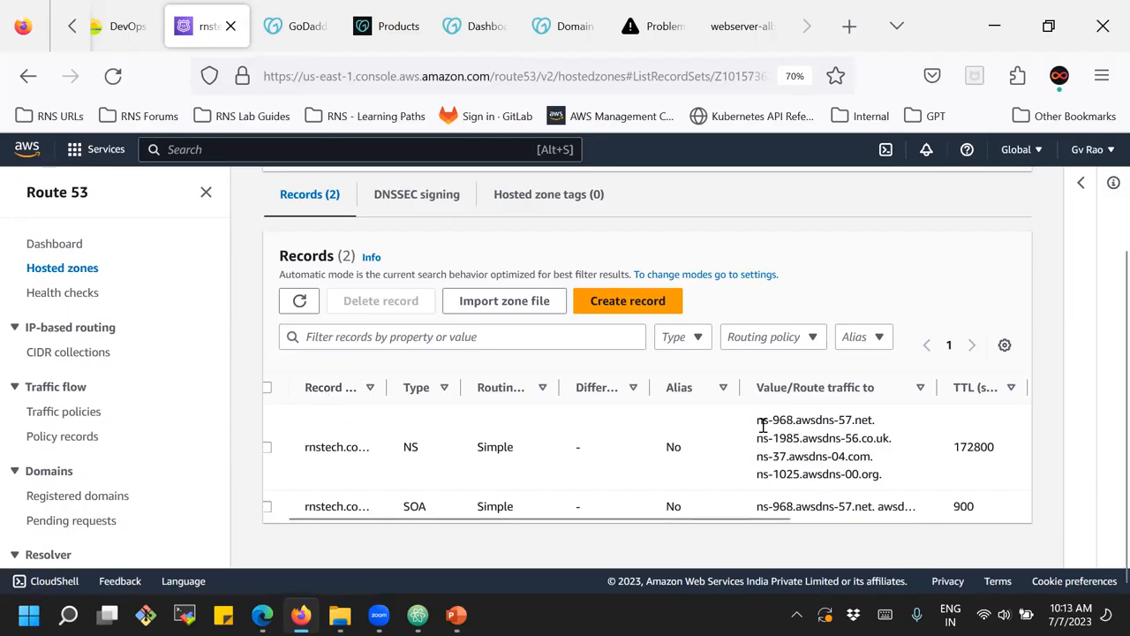
{"action": "left_click_drag", "start_coordinate": [757, 420], "coordinate": [883, 474]}
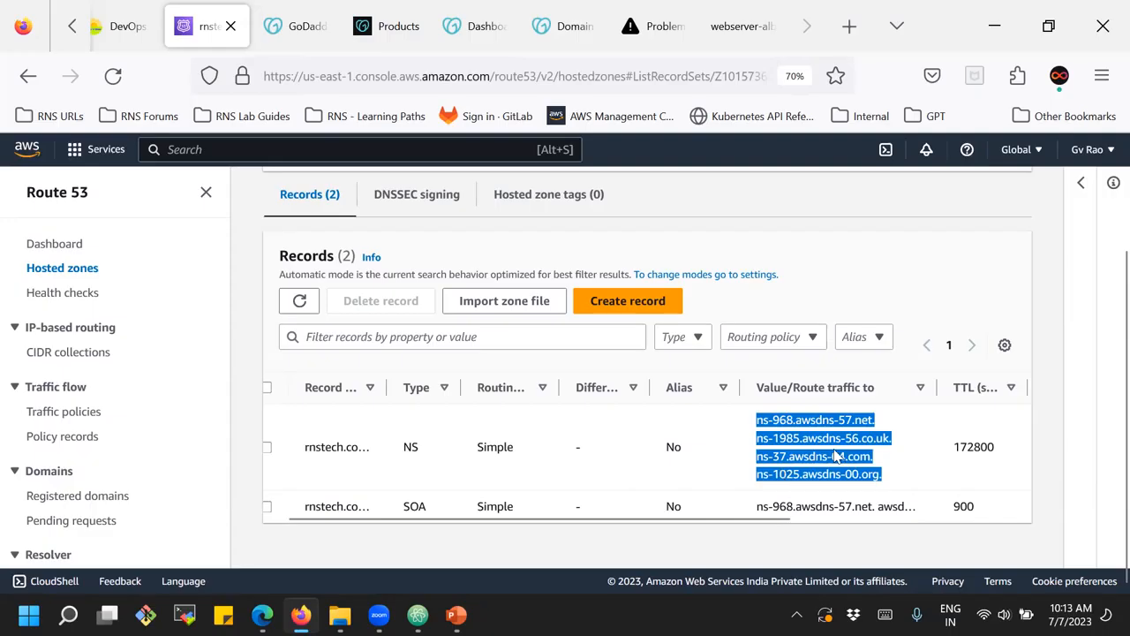
- Show the nameservers of rnstech.co.in in GoDaddy's DNS settings and open them for editing
{"action": "left_click", "coordinate": [555, 27]}
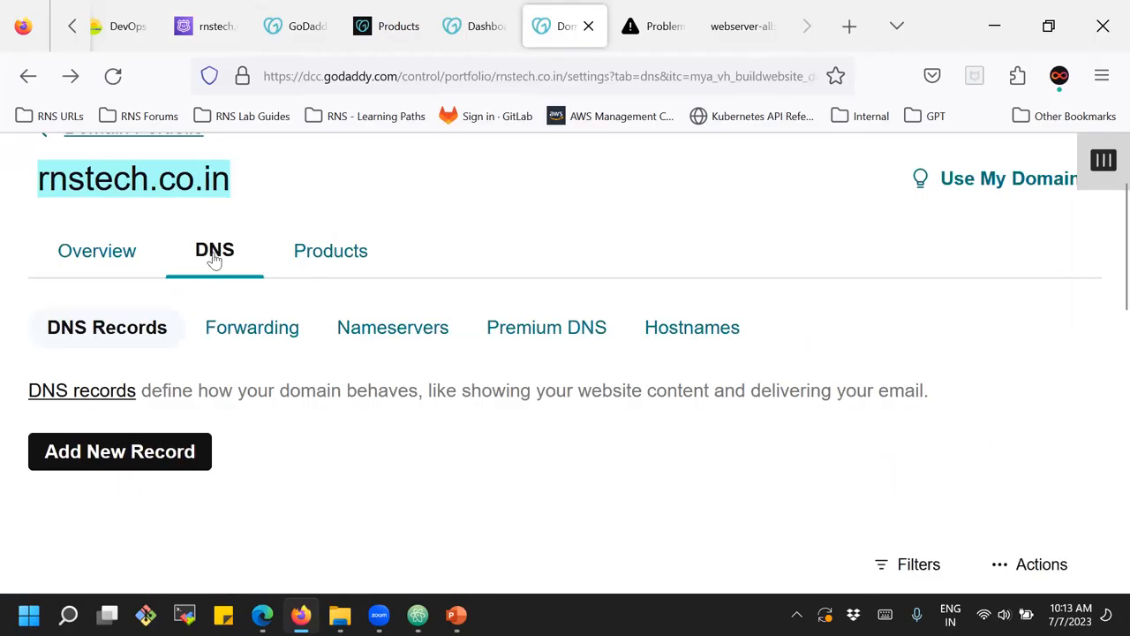
{"action": "left_click", "coordinate": [387, 334]}
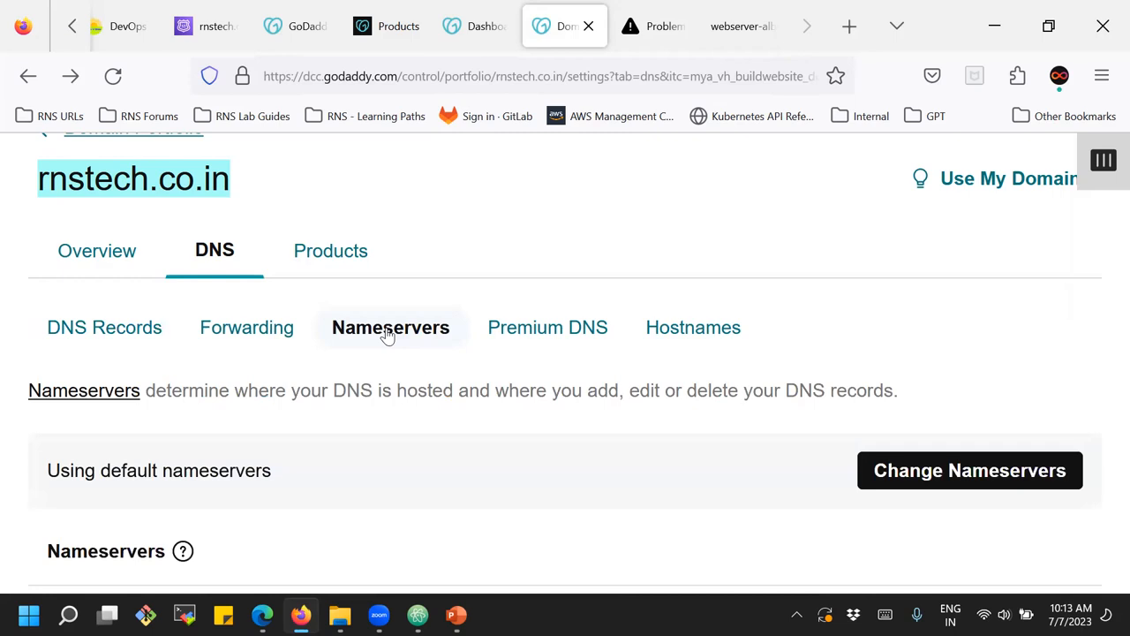
{"action": "scroll", "coordinate": [386, 334], "scroll_direction": "up", "scroll_amount": 2}
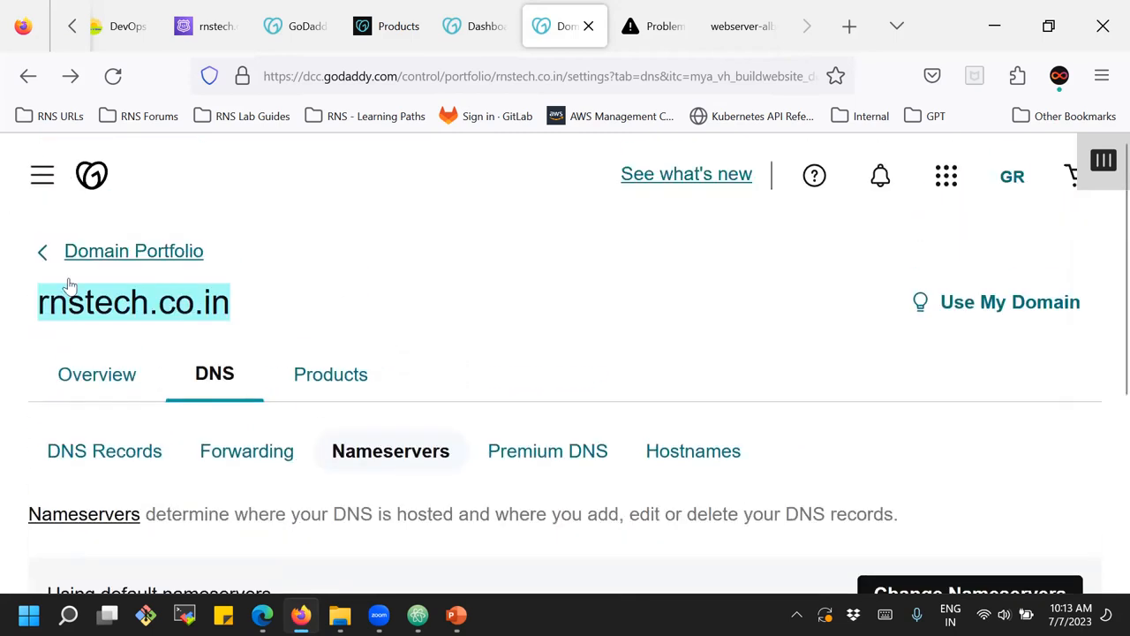
{"action": "left_click", "coordinate": [458, 29]}
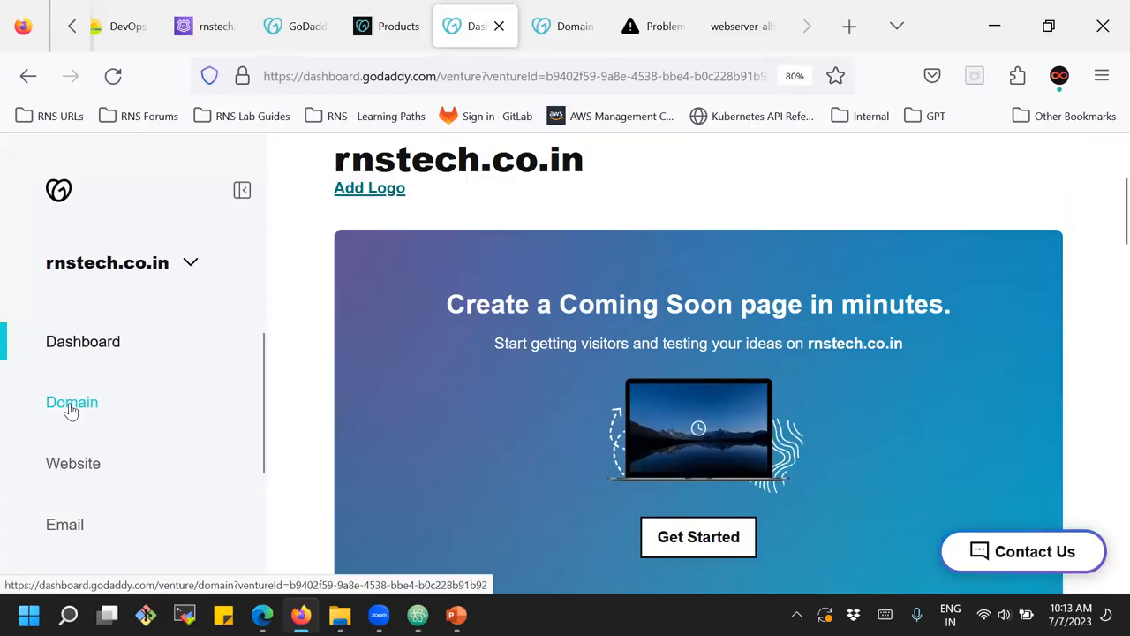
{"action": "left_click", "coordinate": [565, 25]}
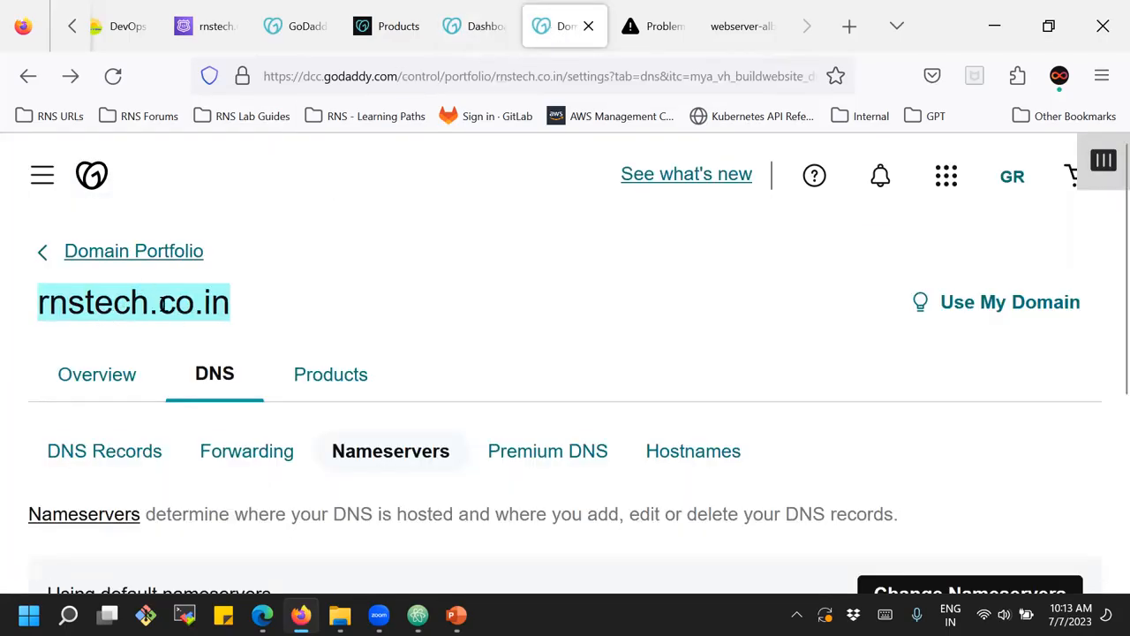
{"action": "scroll", "coordinate": [161, 305], "scroll_direction": "down", "scroll_amount": 2}
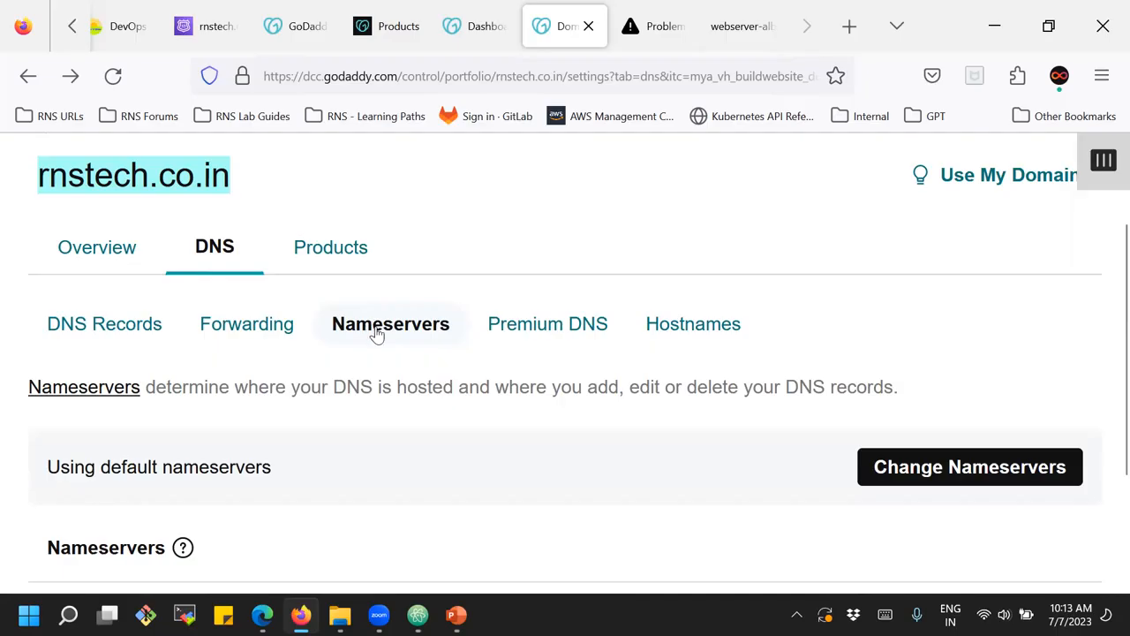
{"action": "scroll", "coordinate": [377, 333], "scroll_direction": "down", "scroll_amount": 2}
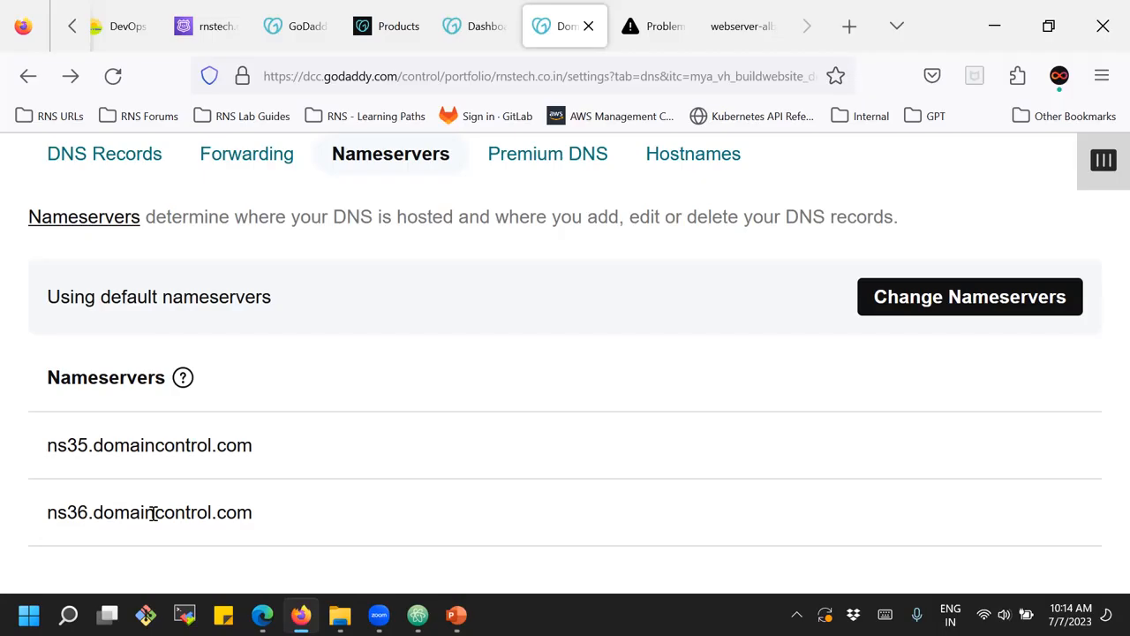
{"action": "left_click", "coordinate": [969, 306]}
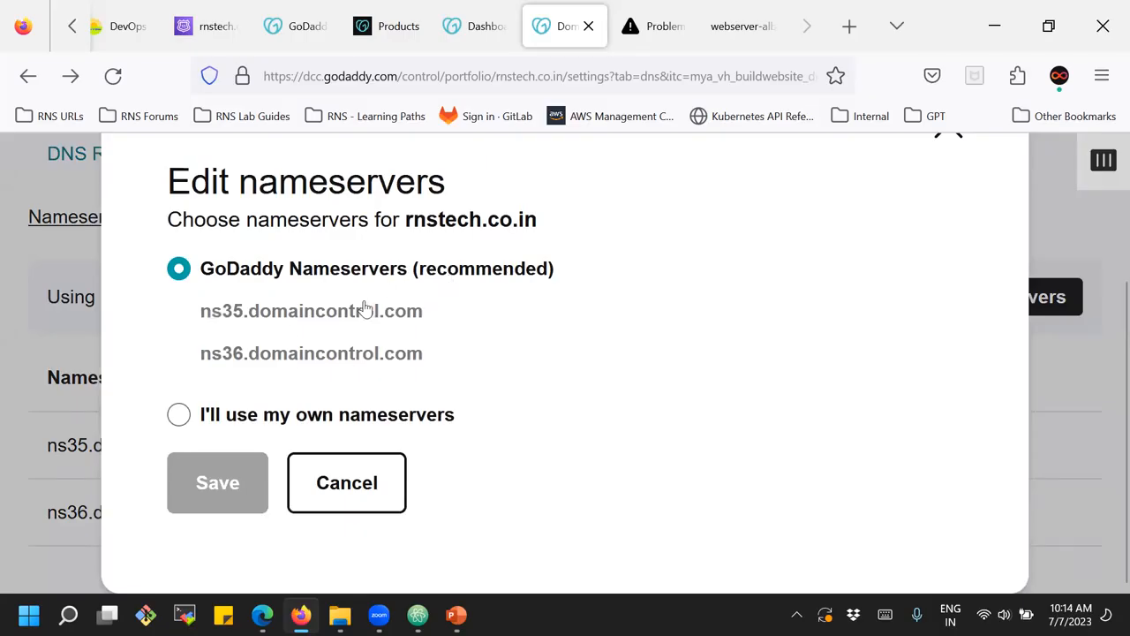
- Switch rnstech.co.in to its own nameservers and copy "ns-968.awsdns-57.net." from the Route 53 NS record into Nameserver 1
{"action": "left_click", "coordinate": [180, 417]}
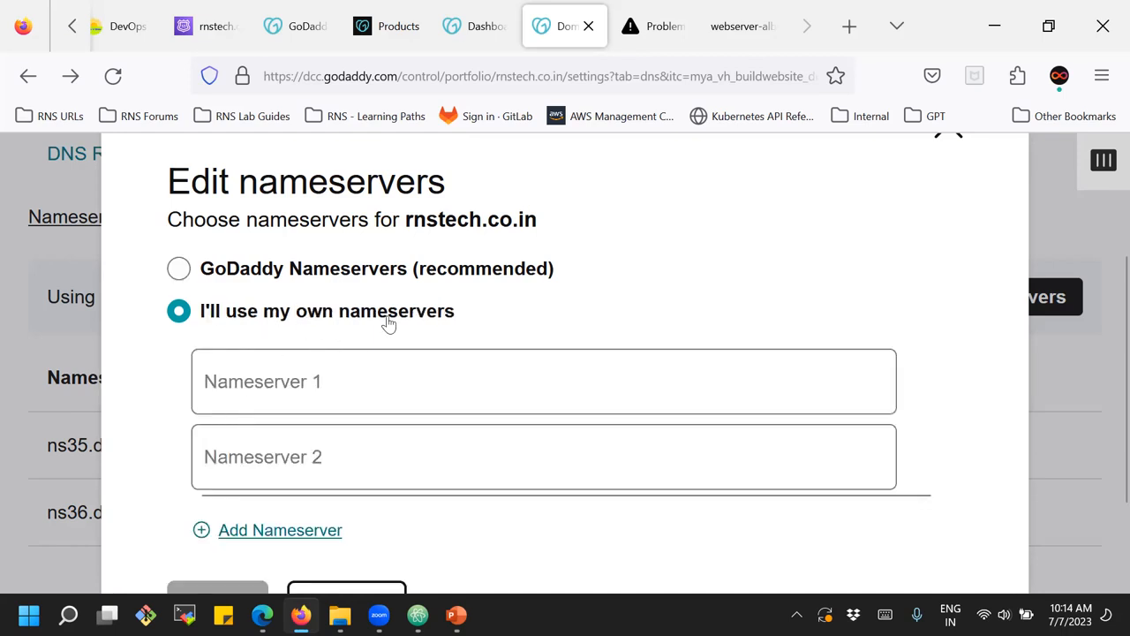
{"action": "scroll", "coordinate": [388, 324], "scroll_direction": "down", "scroll_amount": 3}
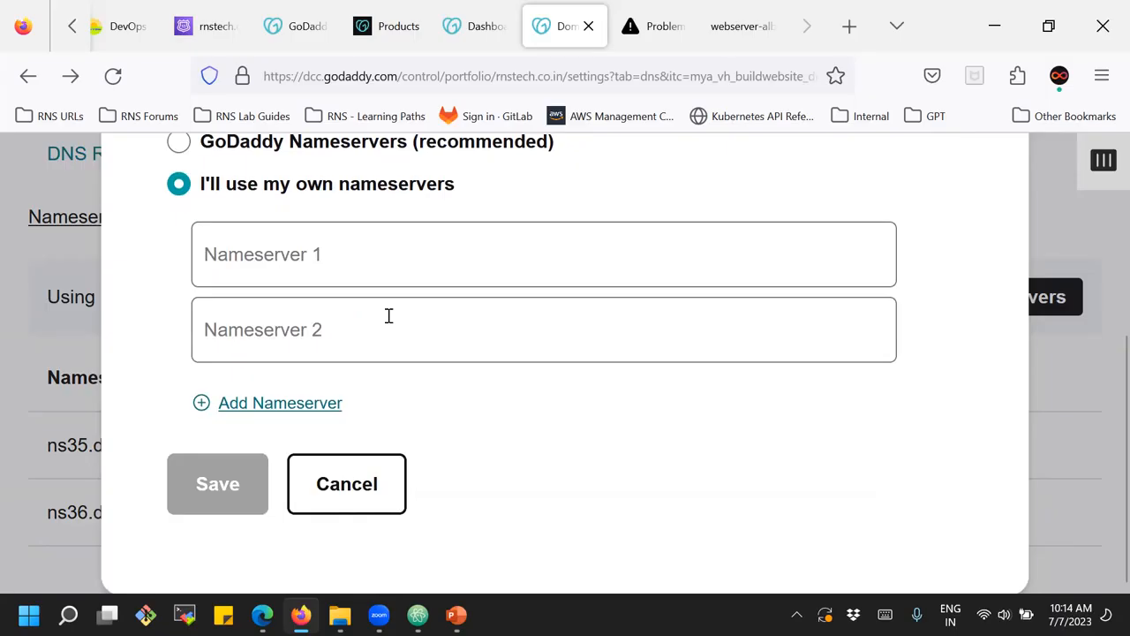
{"action": "left_click", "coordinate": [222, 31]}
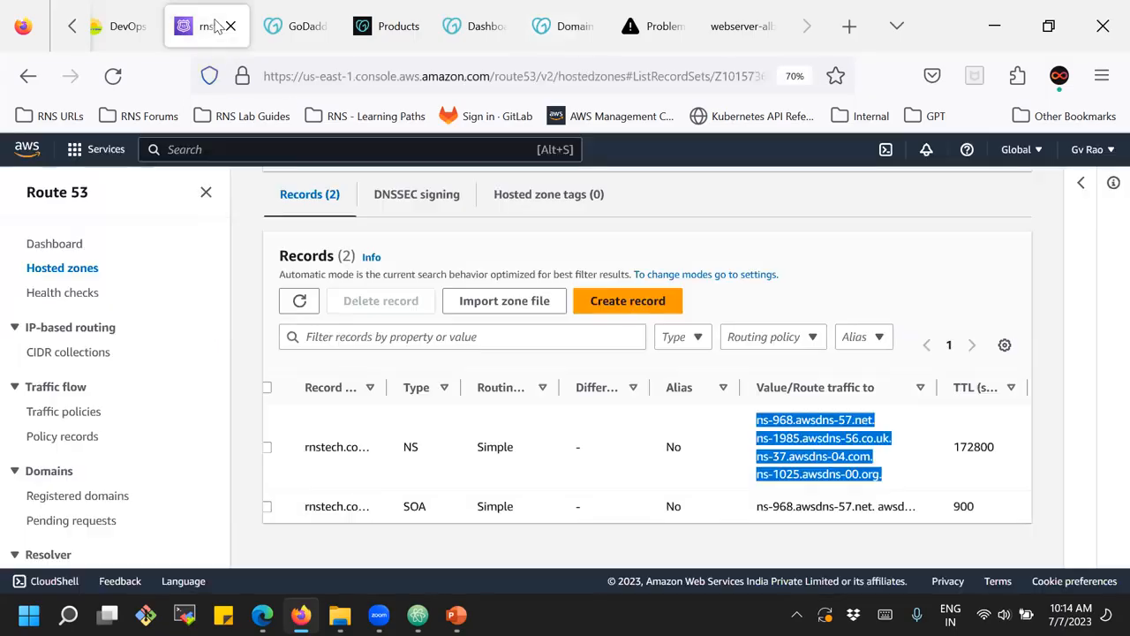
{"action": "left_click", "coordinate": [924, 449]}
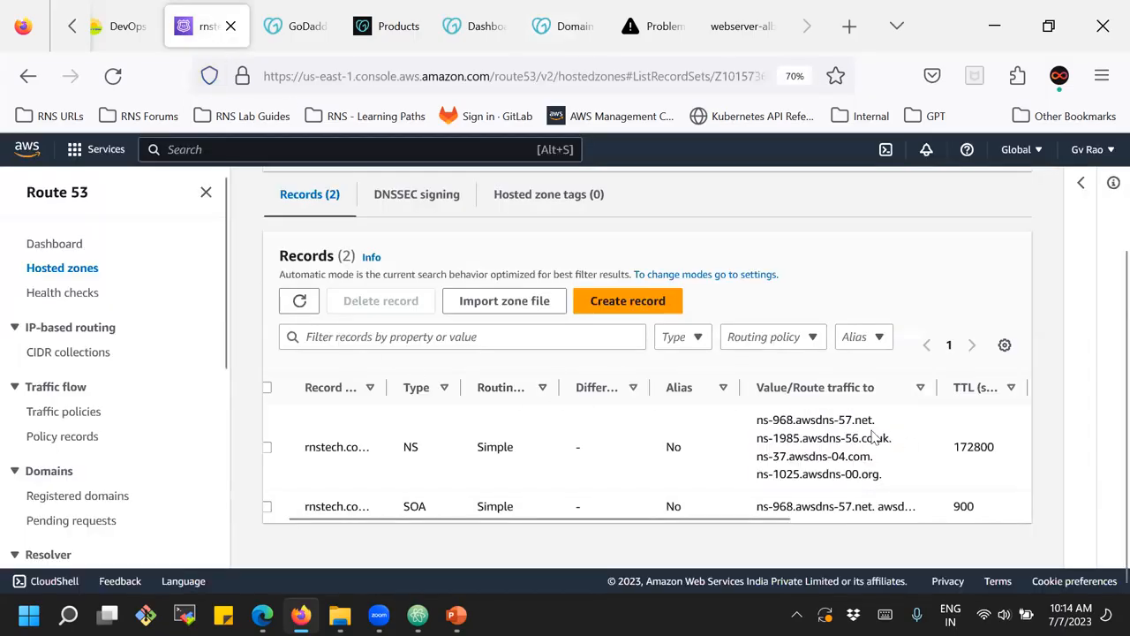
{"action": "left_click_drag", "start_coordinate": [757, 421], "coordinate": [883, 422]}
{"action": "key", "text": "ctrl+c"}
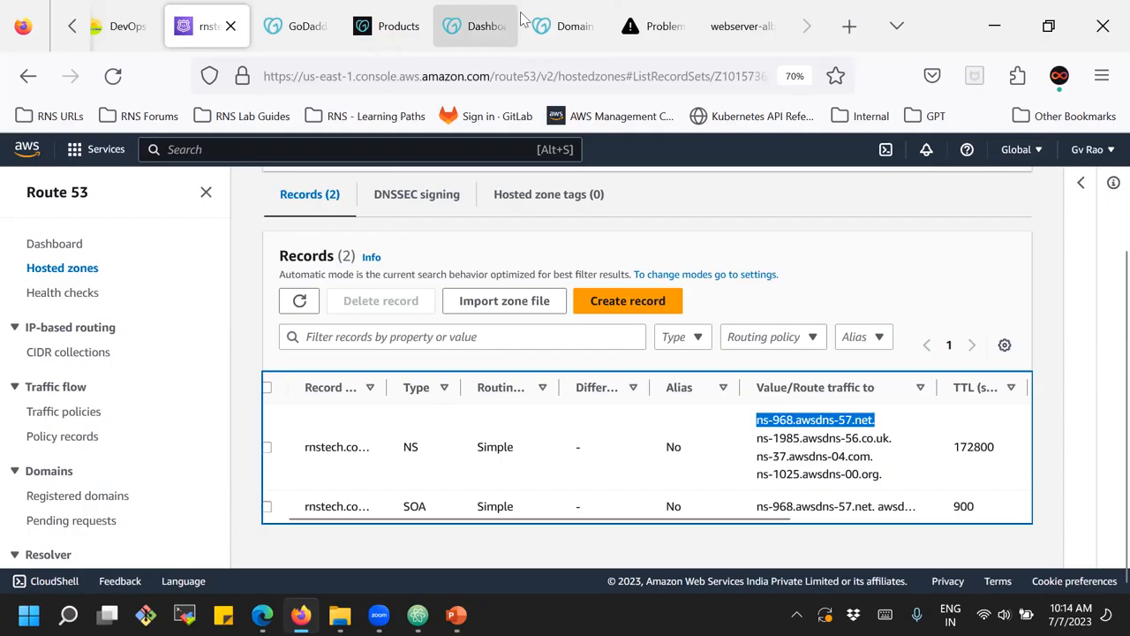
{"action": "left_click", "coordinate": [561, 25]}
{"action": "left_click", "coordinate": [315, 254]}
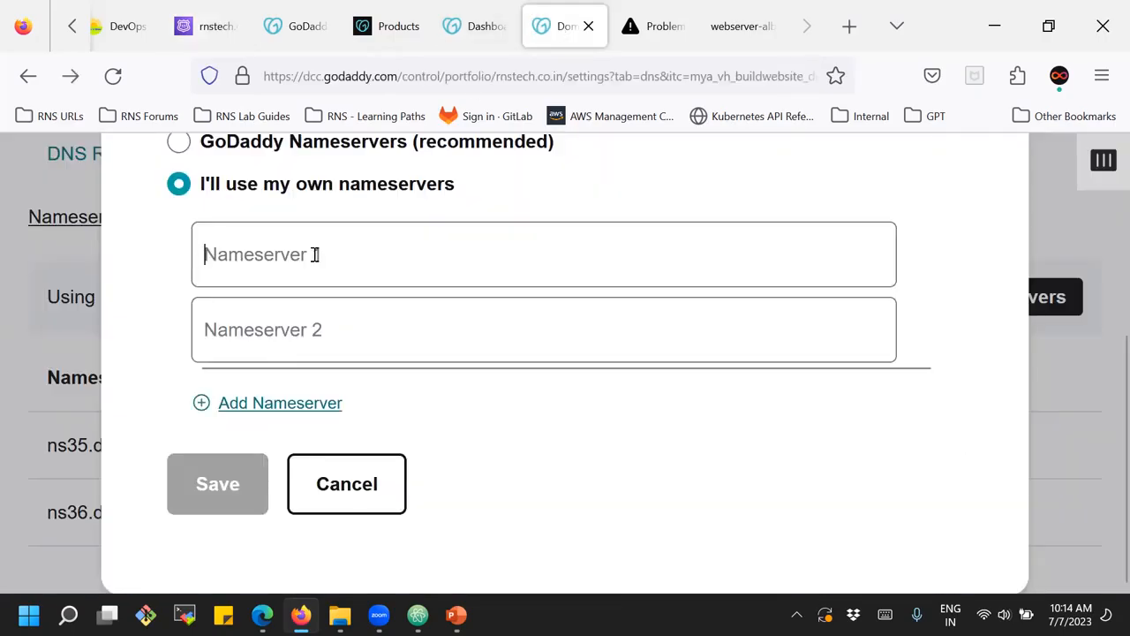
{"action": "key", "text": "ctrl+v"}
- Copy "ns-1985.awsdns-56.co.uk." from the Route 53 NS record into GoDaddy's Nameserver 2
{"action": "left_click", "coordinate": [209, 41]}
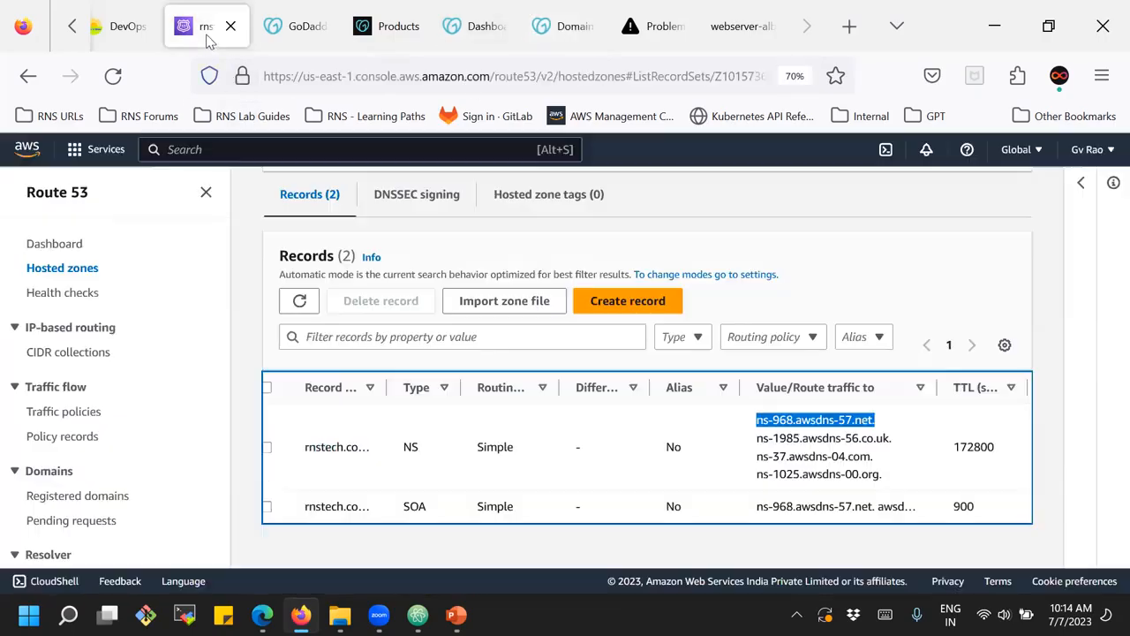
{"action": "left_click_drag", "start_coordinate": [758, 438], "coordinate": [899, 431]}
{"action": "left_click", "coordinate": [562, 26]}
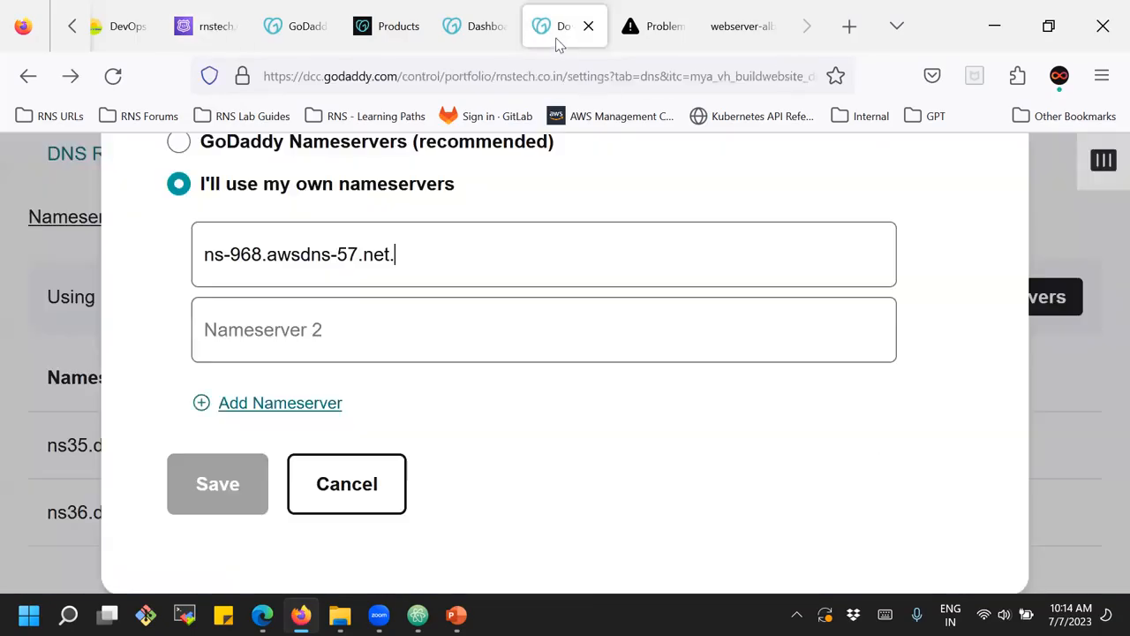
{"action": "left_click", "coordinate": [310, 330]}
{"action": "key", "text": "ctrl+v"}
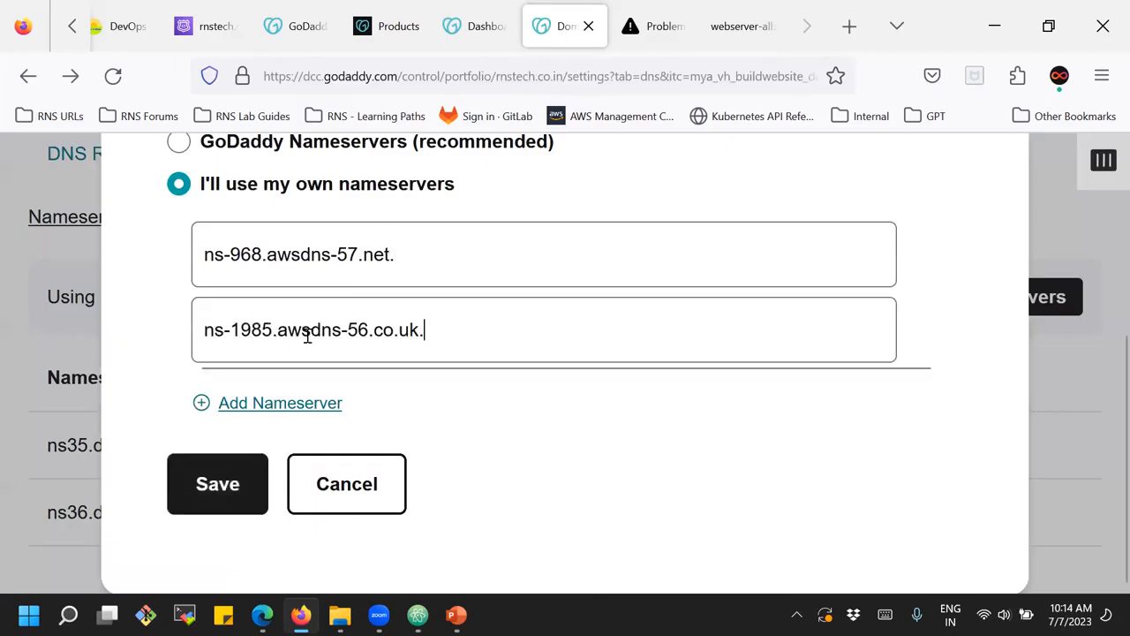
- Add two more nameserver entries in GoDaddy and copy "ns-37.awsdns-04.com." from the Route 53 NS record into Nameserver 3
{"action": "left_click", "coordinate": [293, 413]}
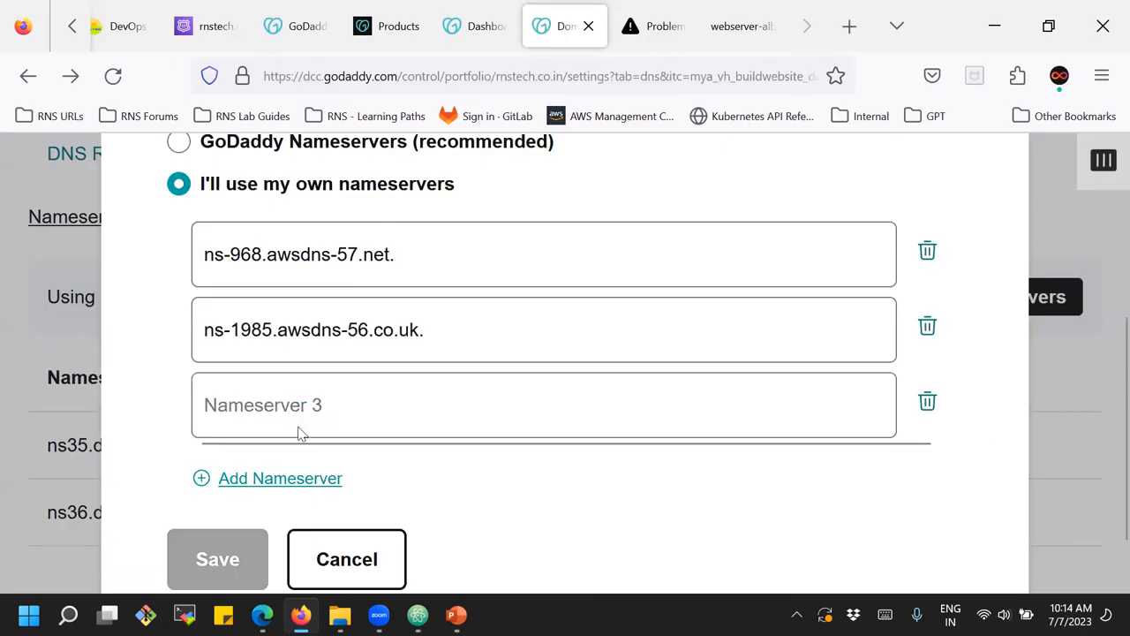
{"action": "left_click", "coordinate": [300, 477]}
{"action": "left_click", "coordinate": [220, 33]}
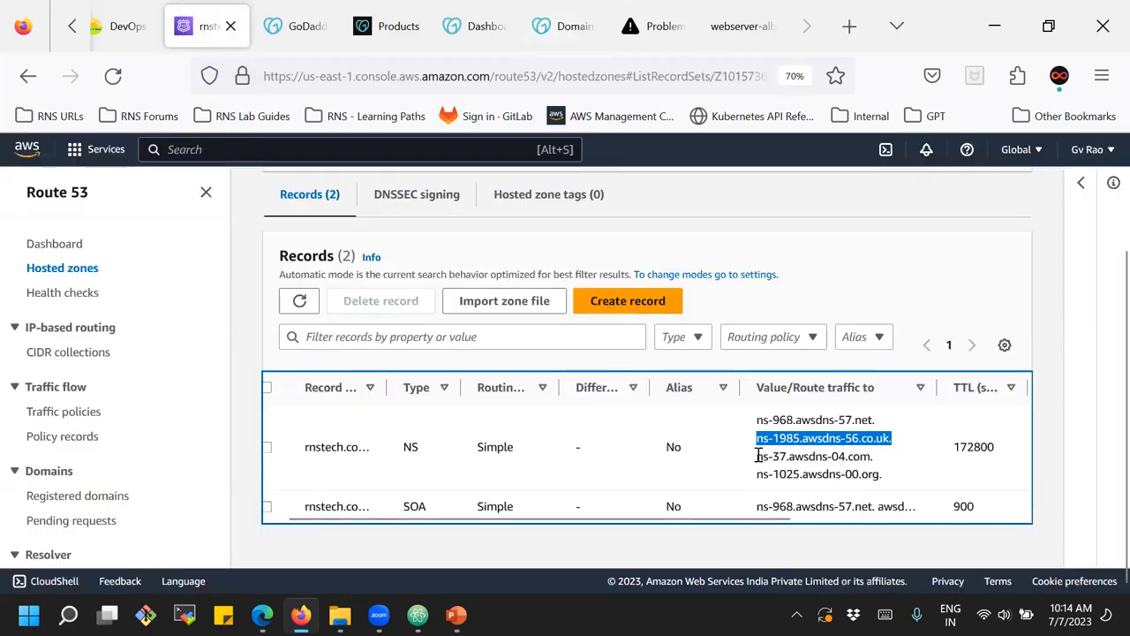
{"action": "left_click_drag", "start_coordinate": [759, 457], "coordinate": [875, 464]}
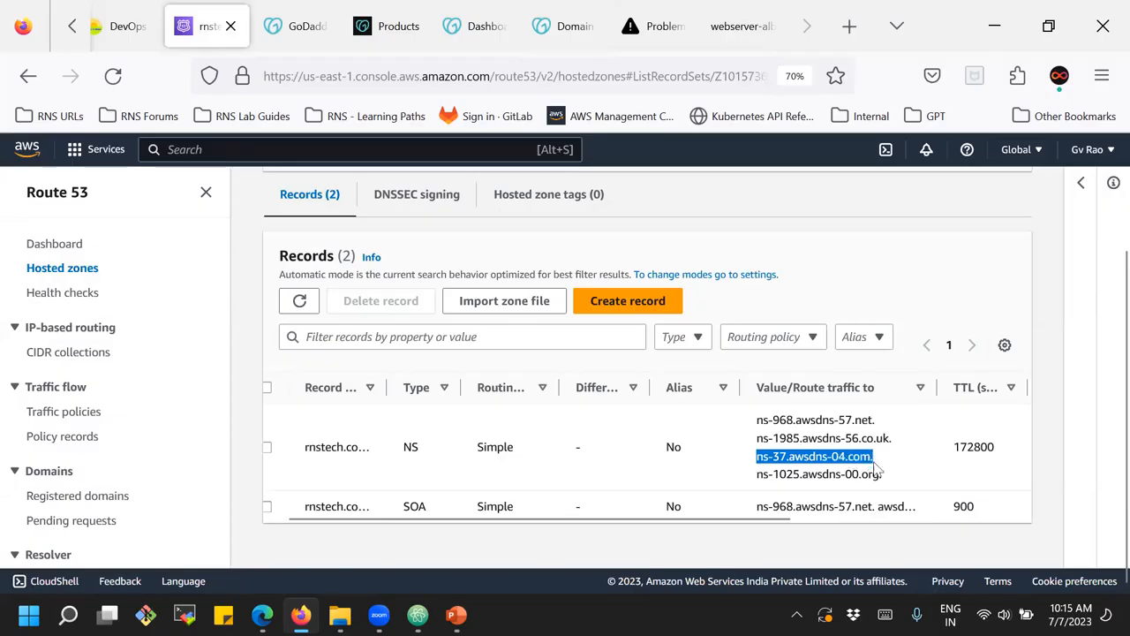
{"action": "left_click", "coordinate": [561, 28]}
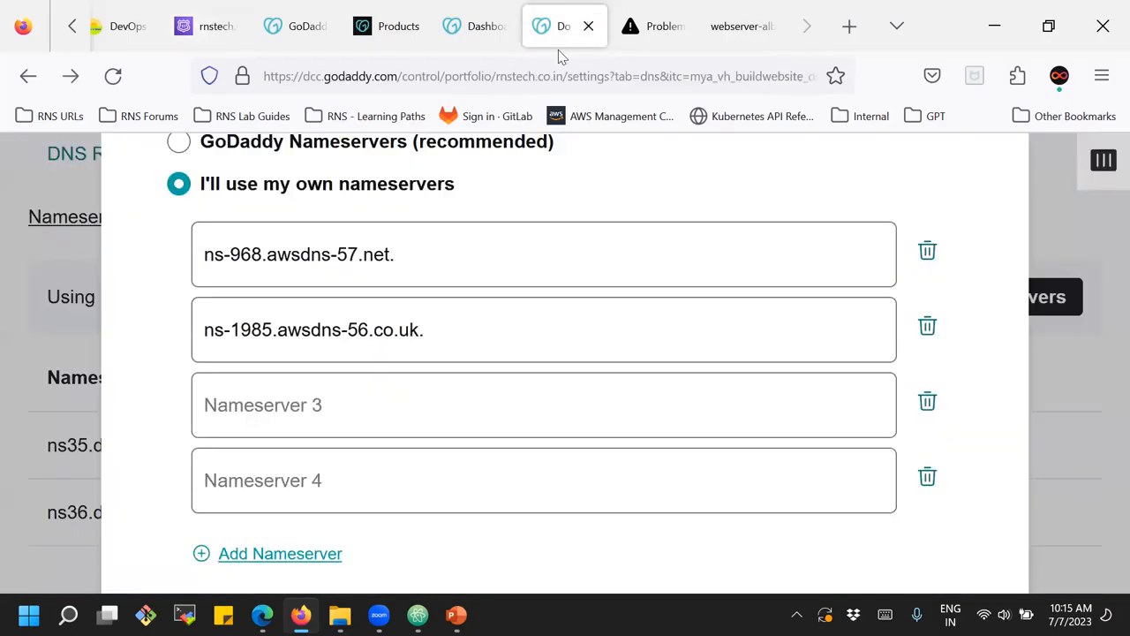
{"action": "left_click", "coordinate": [316, 404]}
{"action": "key", "text": "ctrl+v"}
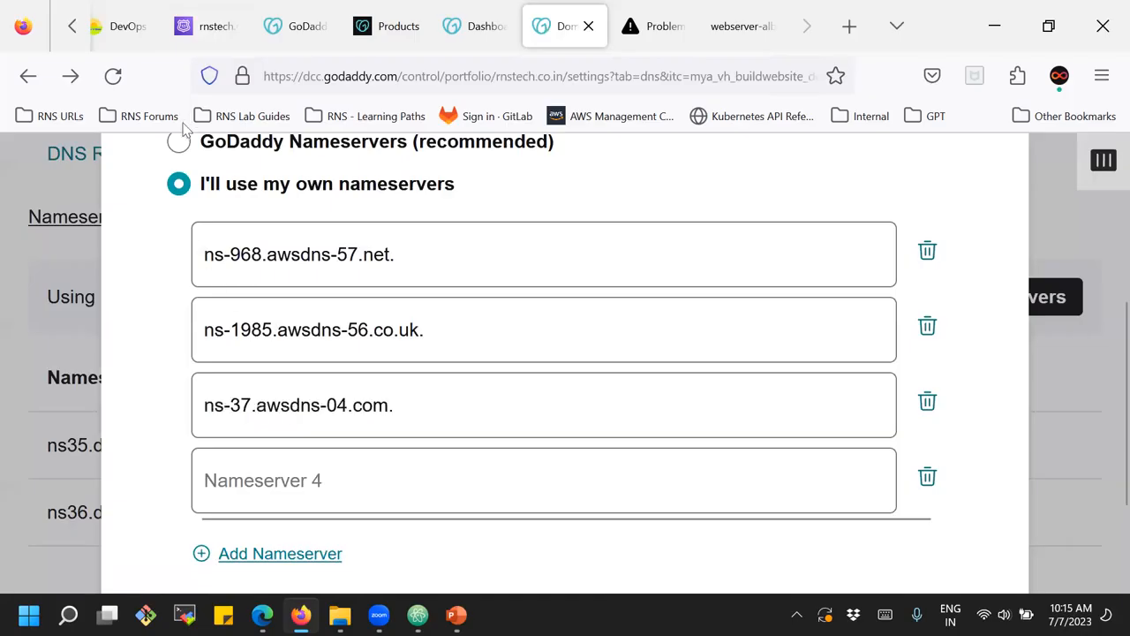
- Copy the last NS record value, "ns-1025.awsdns-00.org.", from Route 53 into GoDaddy's Nameserver 4
{"action": "left_click", "coordinate": [212, 29]}
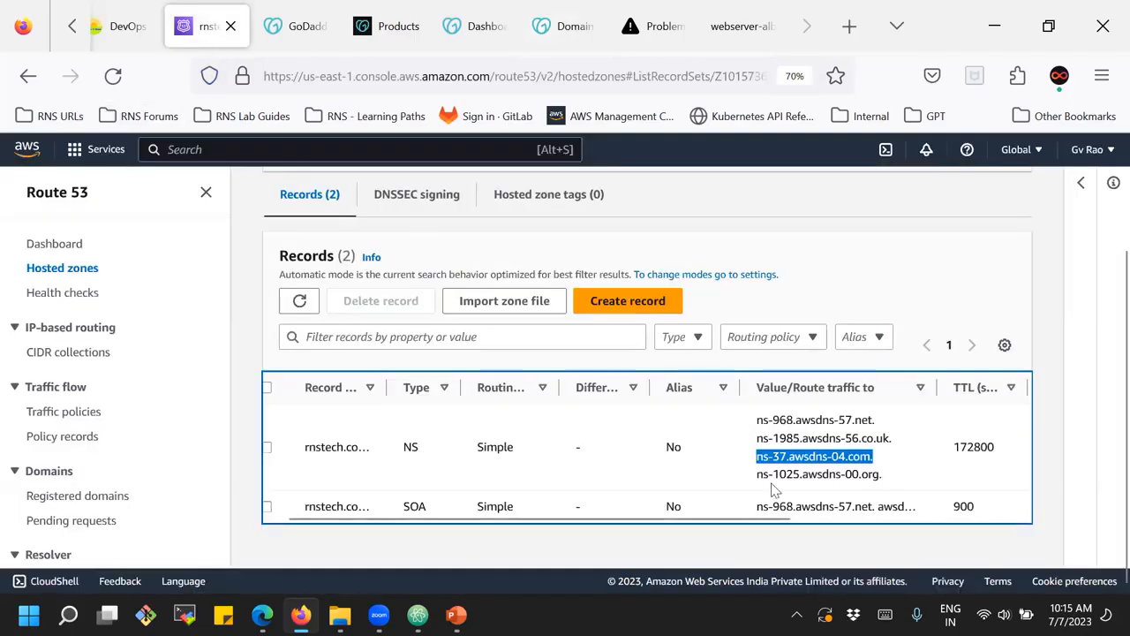
{"action": "left_click_drag", "start_coordinate": [757, 475], "coordinate": [929, 450]}
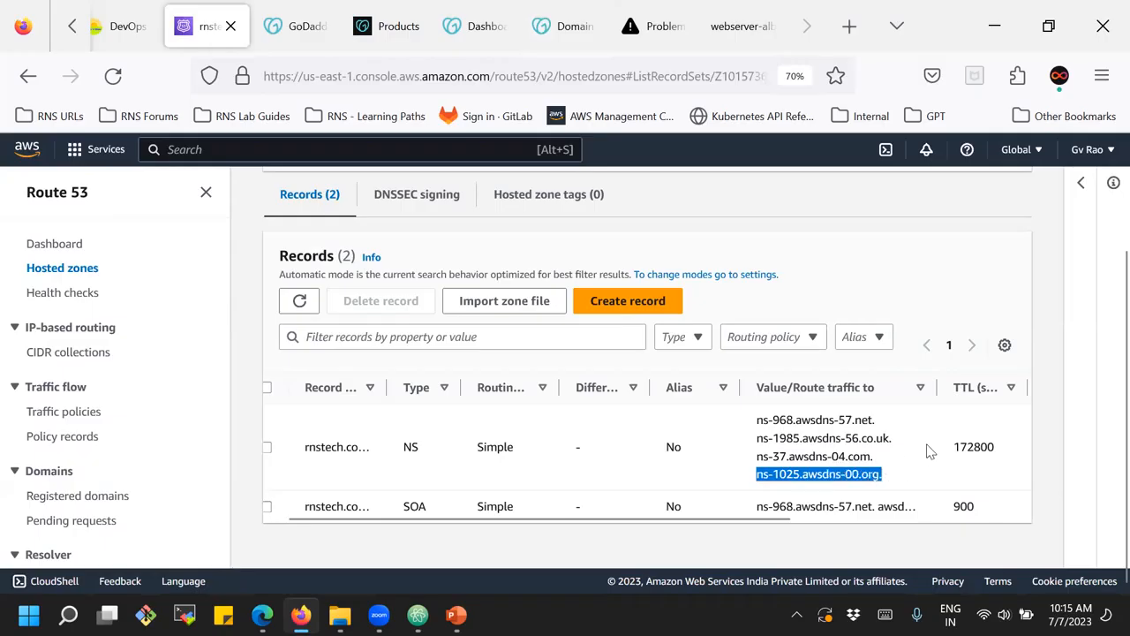
{"action": "key", "text": "ctrl+c"}
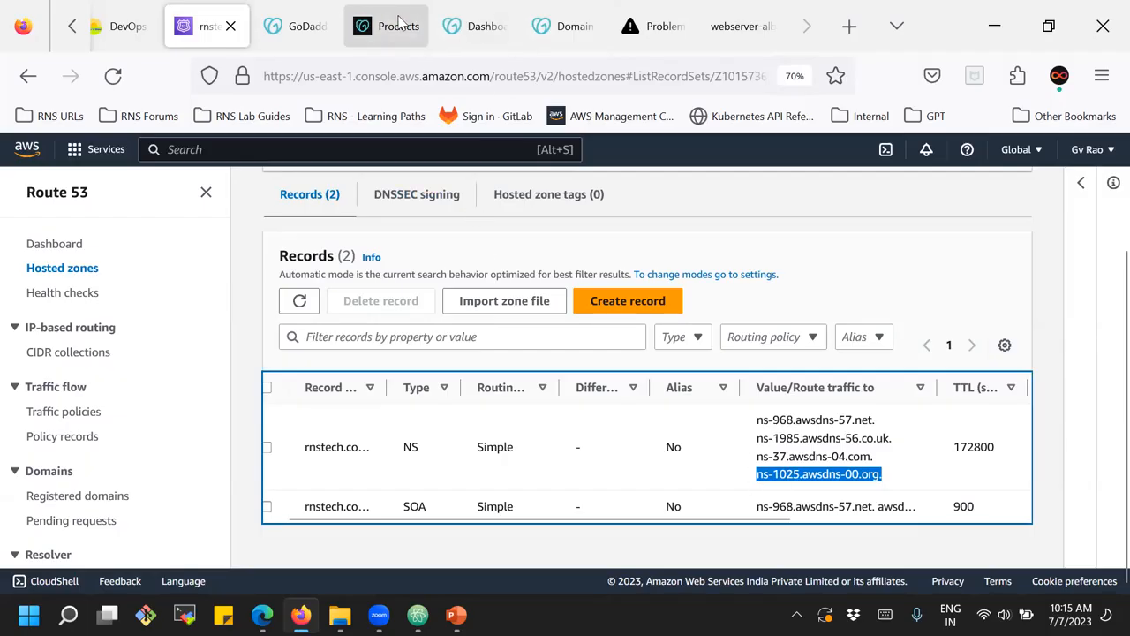
{"action": "left_click", "coordinate": [556, 28]}
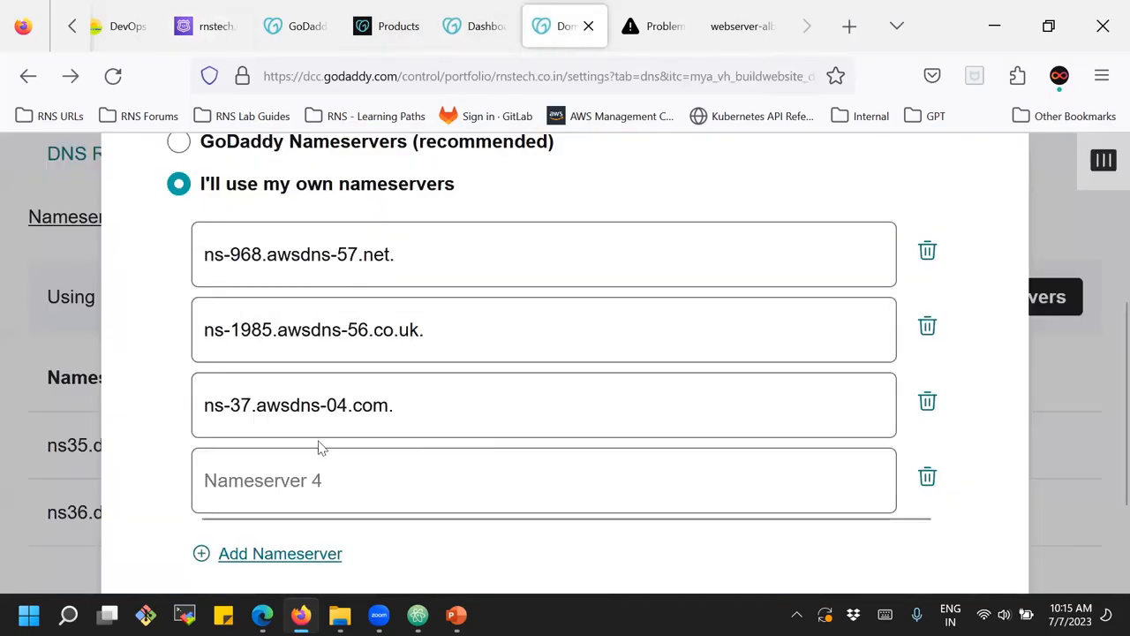
{"action": "left_click", "coordinate": [285, 481]}
{"action": "key", "text": "ctrl+v"}
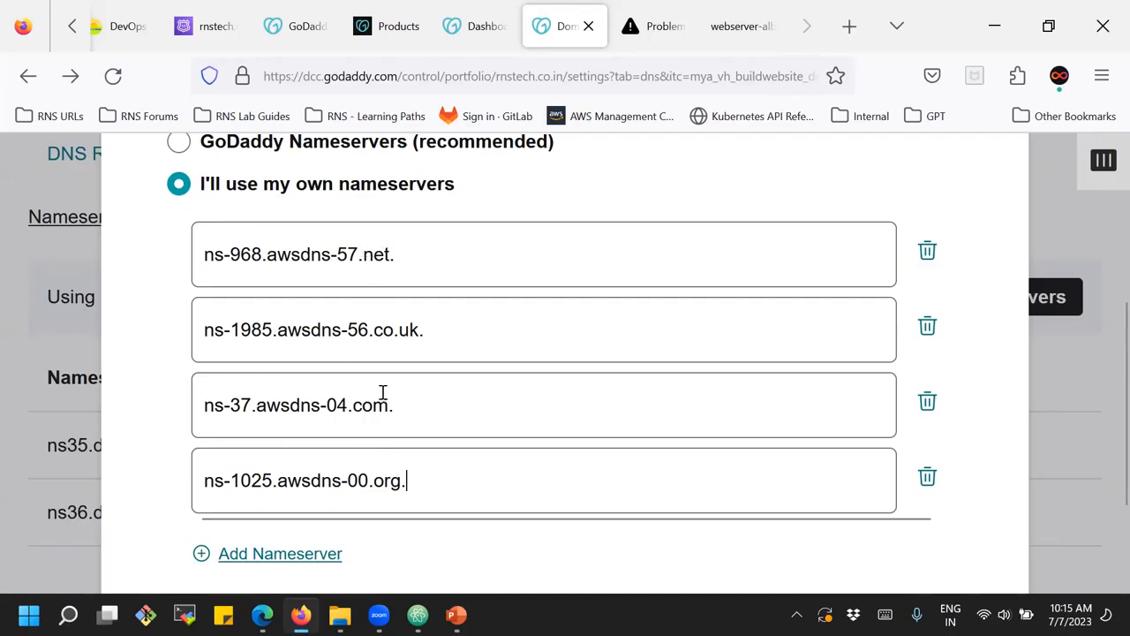
- Compare the four entered nameservers with the Route 53 NS record and try to save them in GoDaddy
{"action": "scroll", "coordinate": [382, 392], "scroll_direction": "down", "scroll_amount": 2}
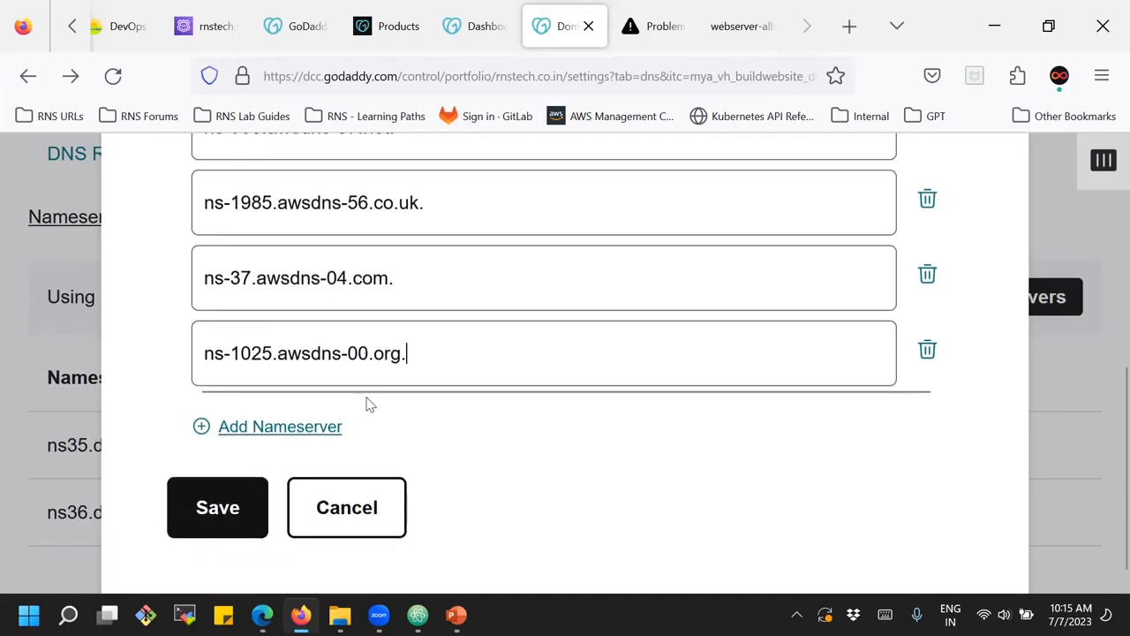
{"action": "left_click", "coordinate": [210, 27]}
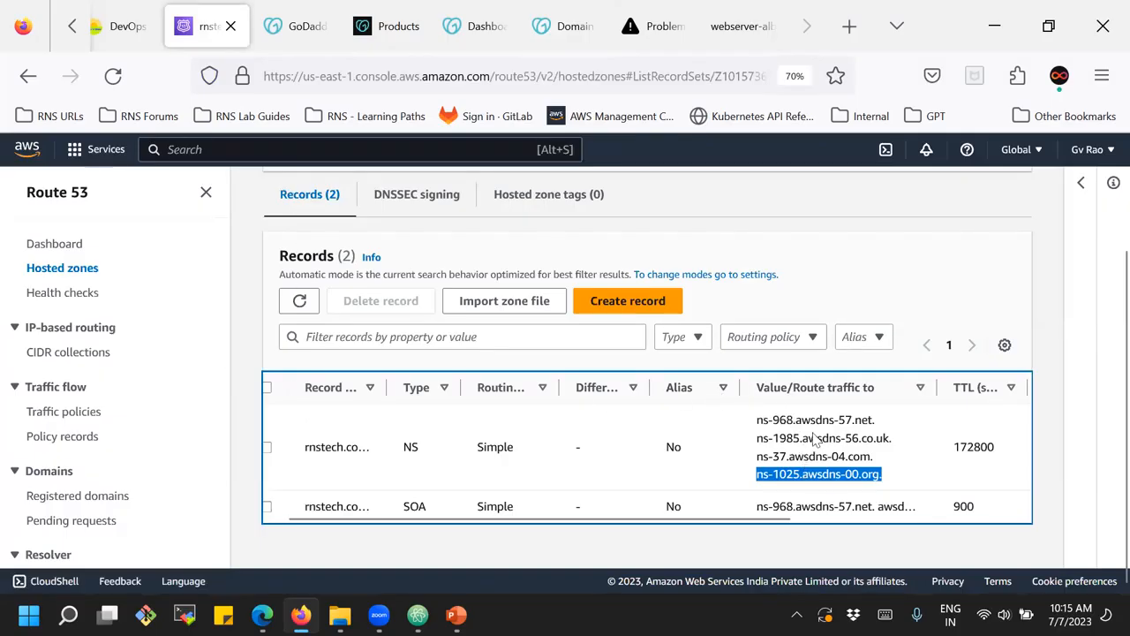
{"action": "left_click", "coordinate": [556, 36]}
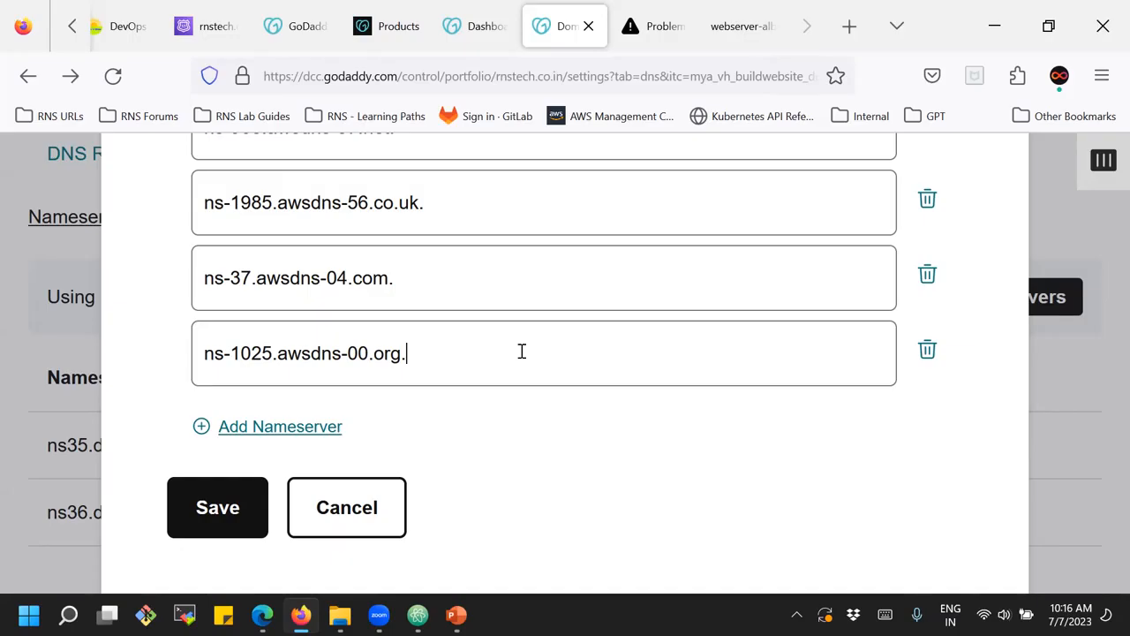
{"action": "scroll", "coordinate": [357, 318], "scroll_direction": "up", "scroll_amount": 3}
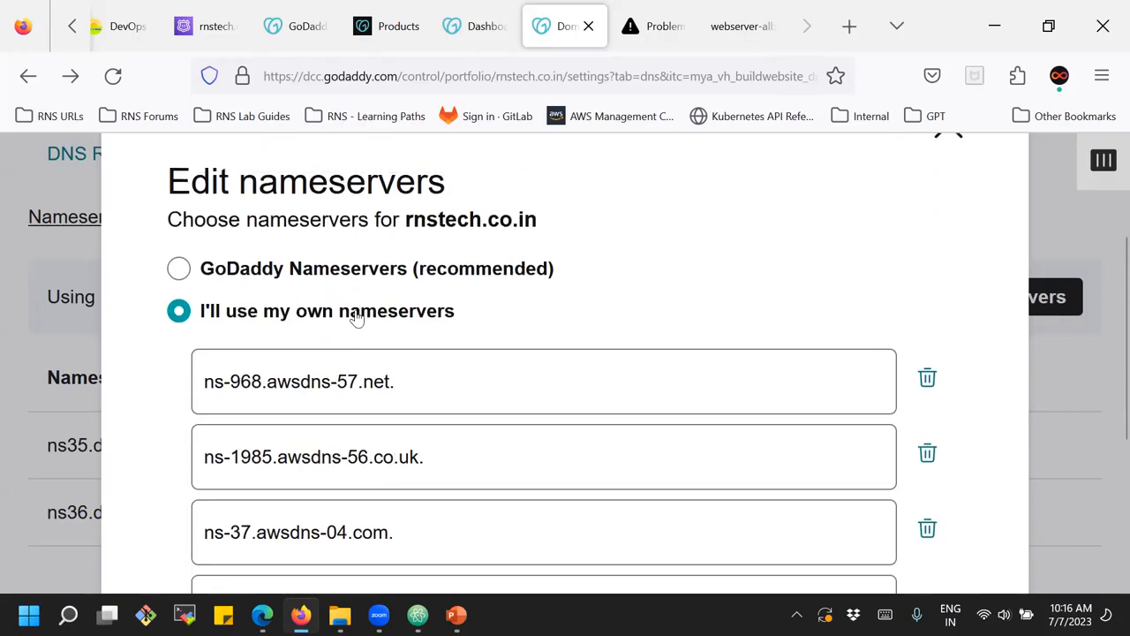
{"action": "scroll", "coordinate": [357, 318], "scroll_direction": "down", "scroll_amount": 5}
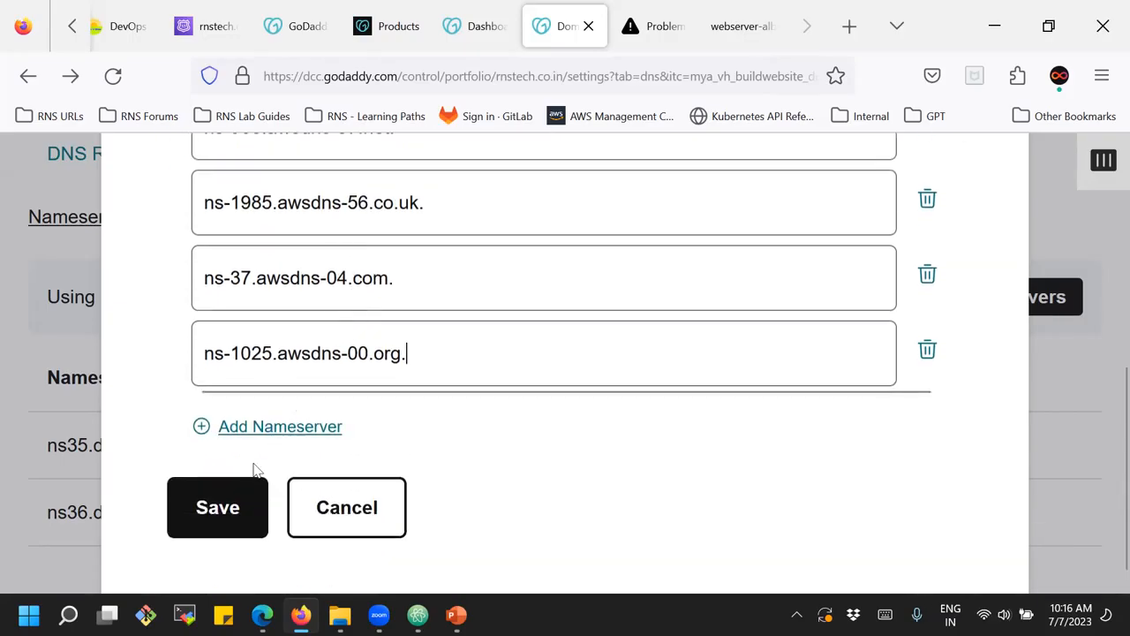
{"action": "left_click", "coordinate": [217, 514]}
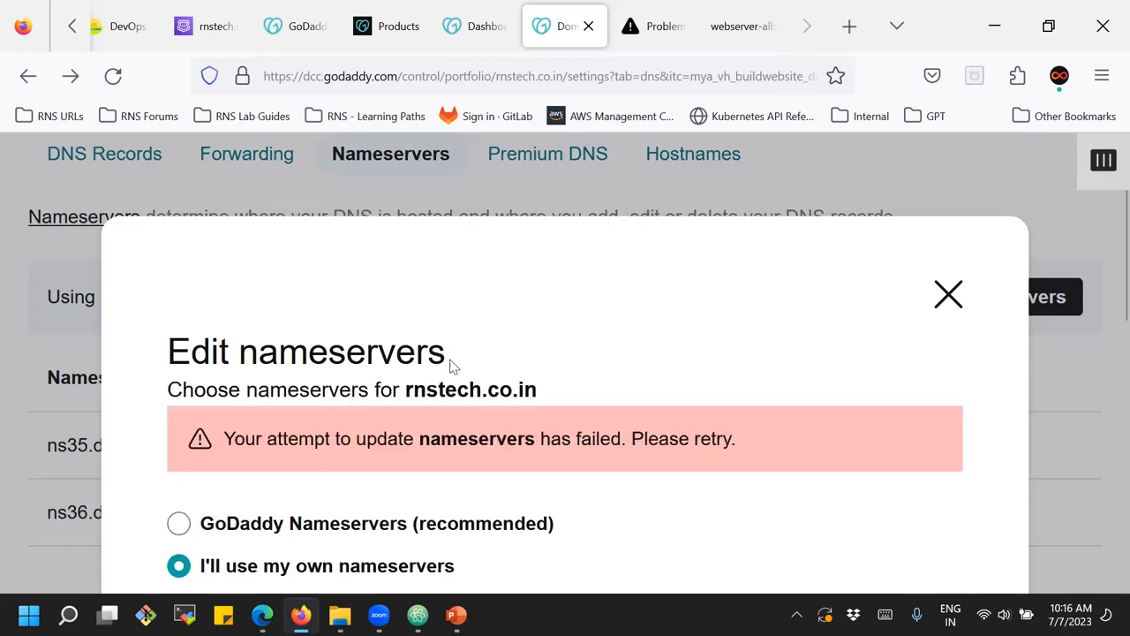
- Remove the trailing dot from each of the four custom nameserver names
{"action": "scroll", "coordinate": [450, 364], "scroll_direction": "down", "scroll_amount": 5}
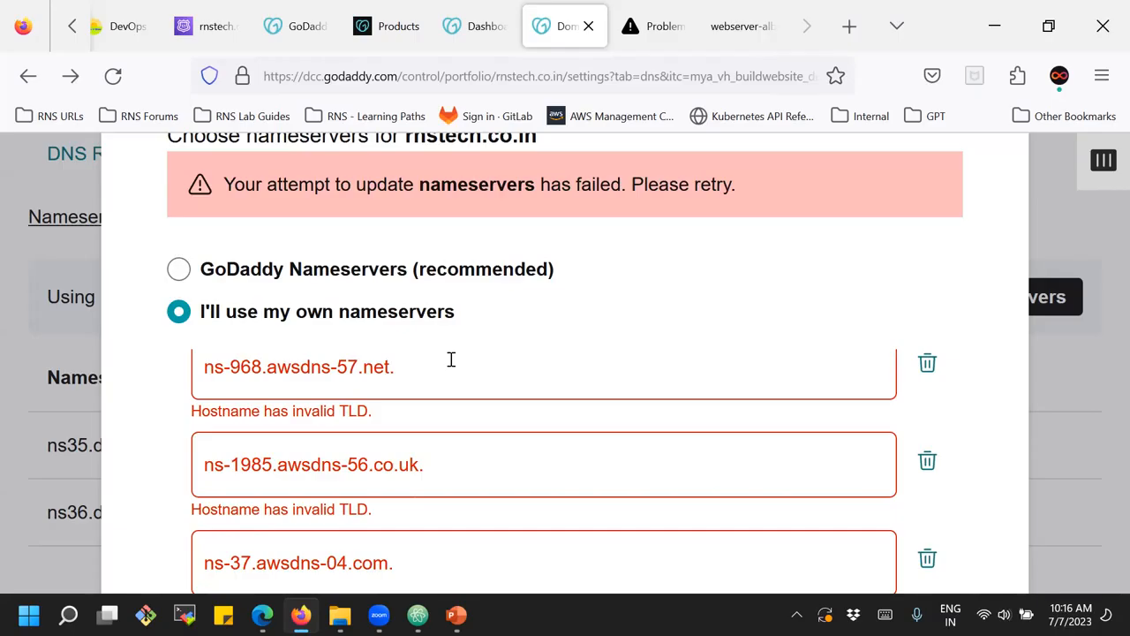
{"action": "scroll", "coordinate": [451, 359], "scroll_direction": "down", "scroll_amount": 3}
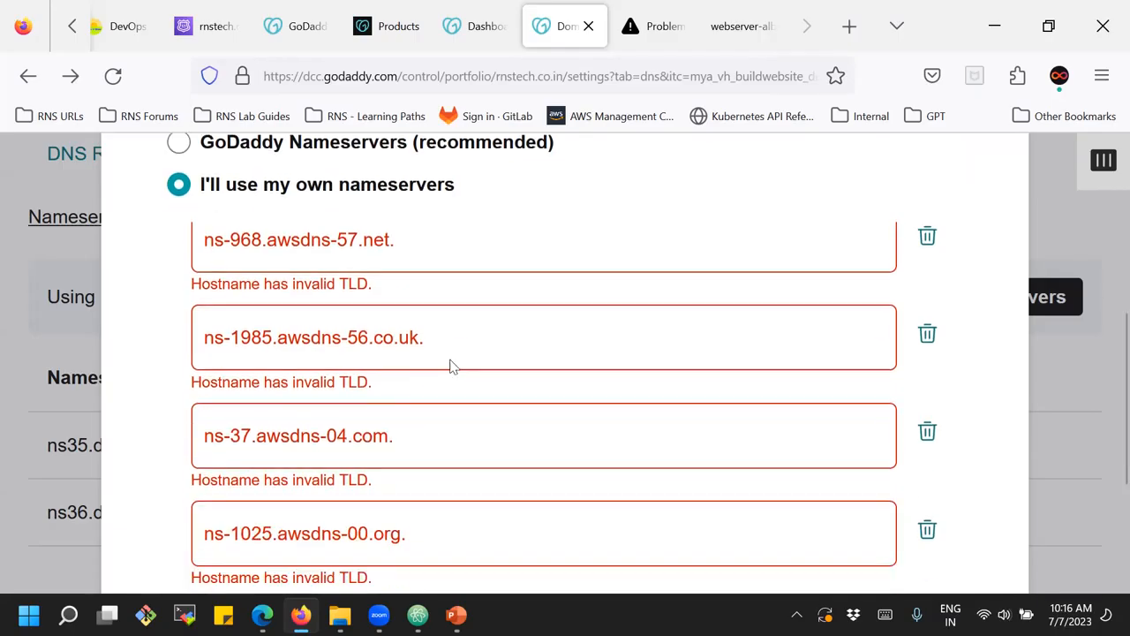
{"action": "left_click", "coordinate": [415, 250]}
{"action": "key", "text": "BackSpace"}
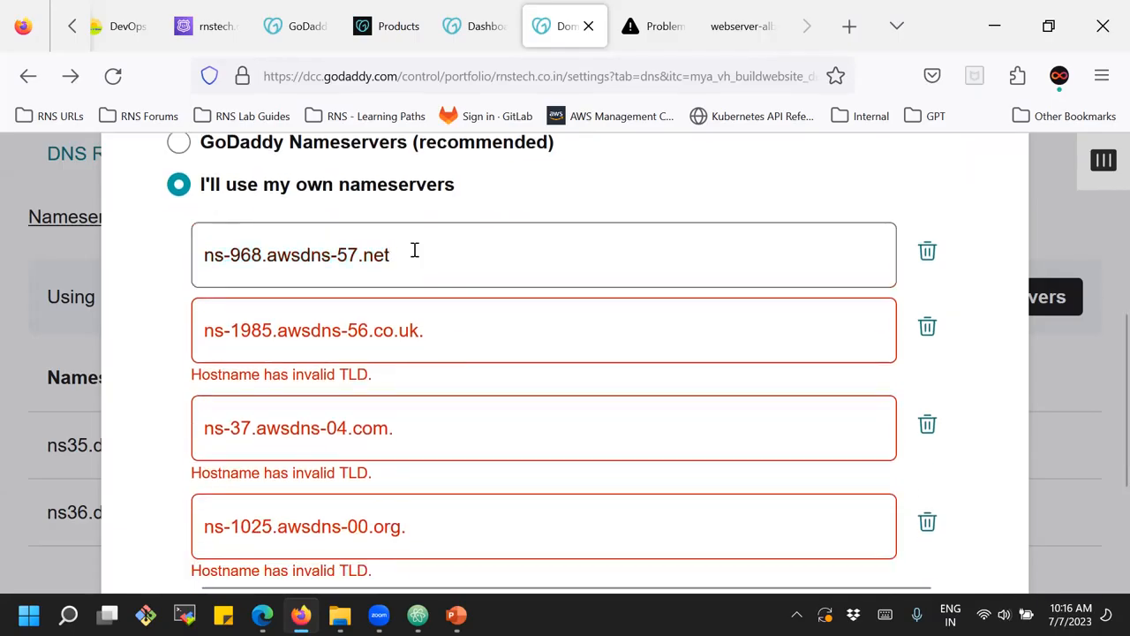
{"action": "left_click", "coordinate": [476, 339]}
{"action": "key", "text": "BackSpace"}
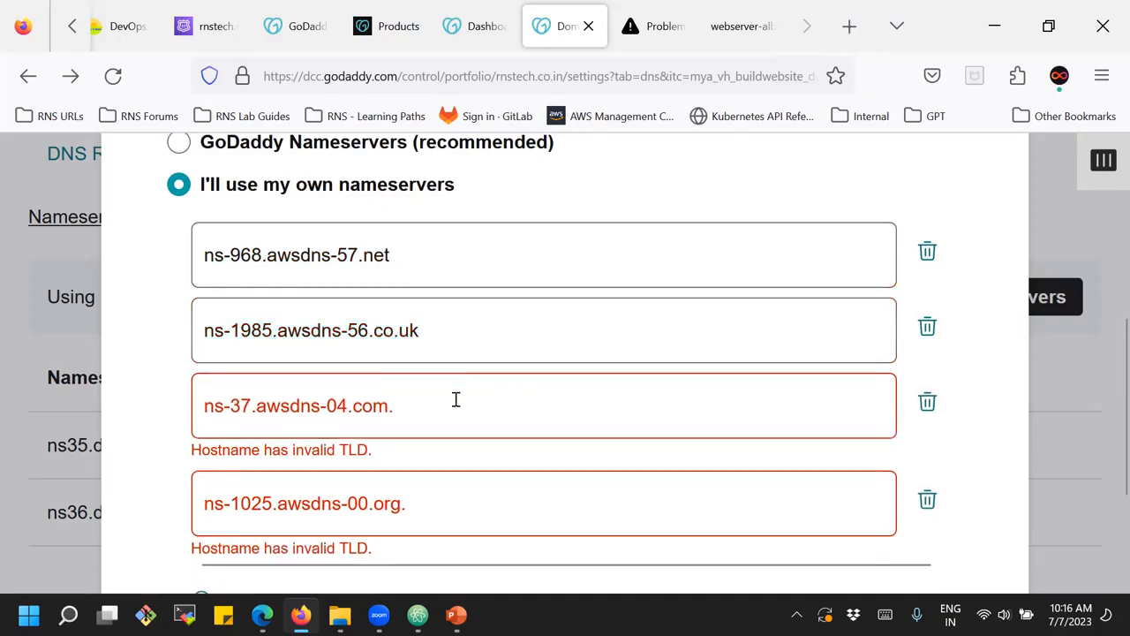
{"action": "key", "text": "BackSpace"}
{"action": "scroll", "coordinate": [455, 400], "scroll_direction": "down", "scroll_amount": 2}
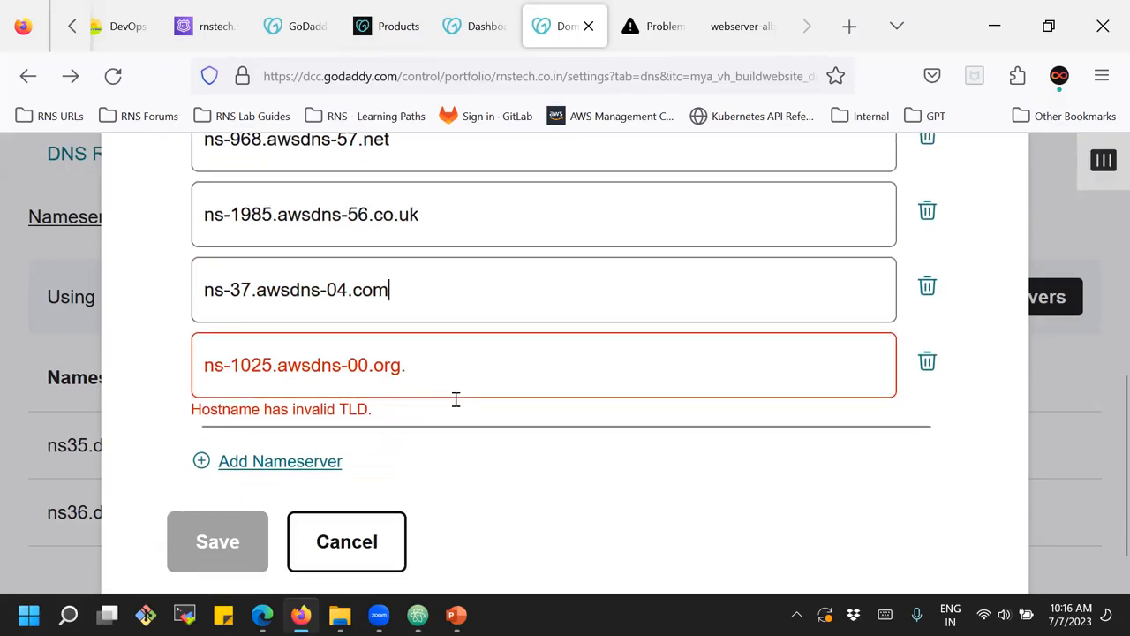
{"action": "left_click", "coordinate": [449, 309]}
{"action": "key", "text": "BackSpace"}
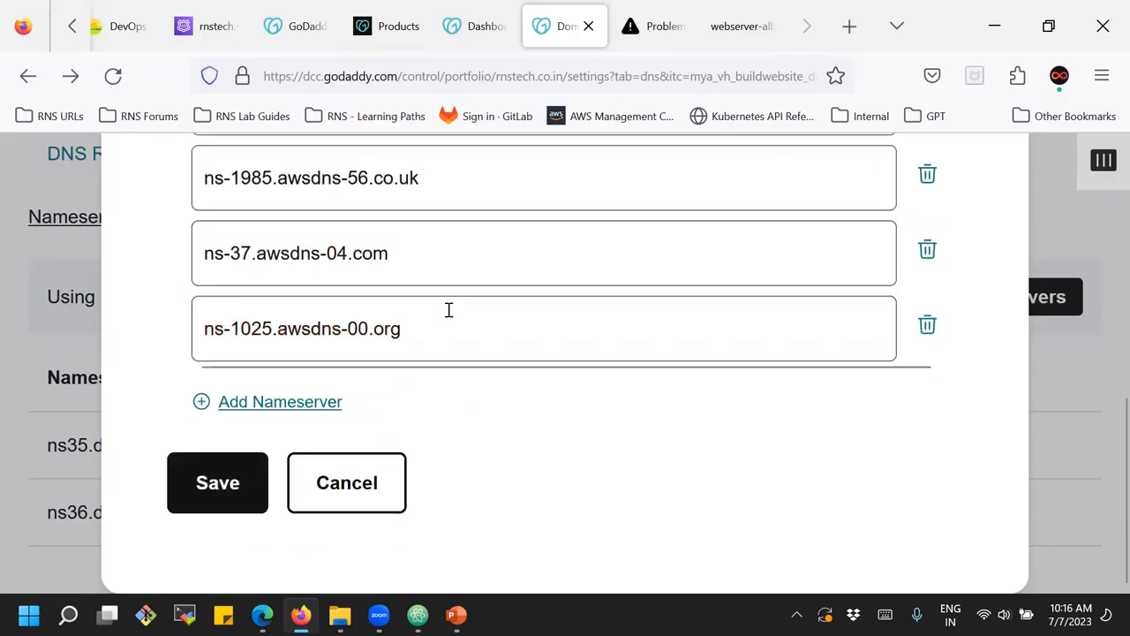
- Save the custom nameservers for rnstech.co.in with consent to the update, and reopen the domain's nameserver list to check them
{"action": "left_click", "coordinate": [227, 456]}
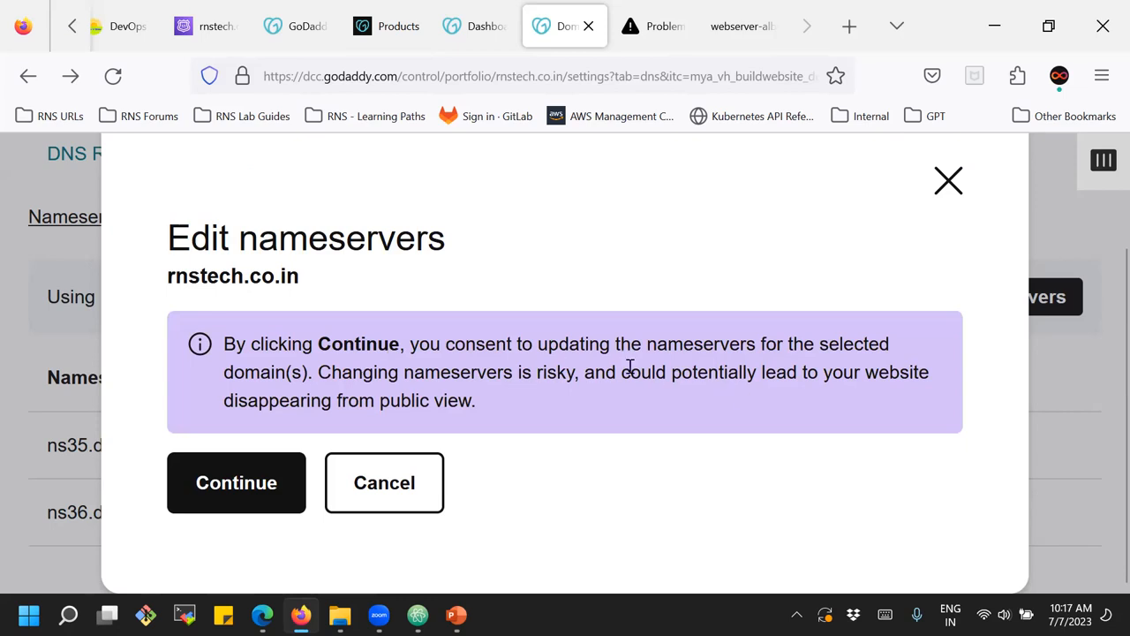
{"action": "left_click", "coordinate": [238, 483]}
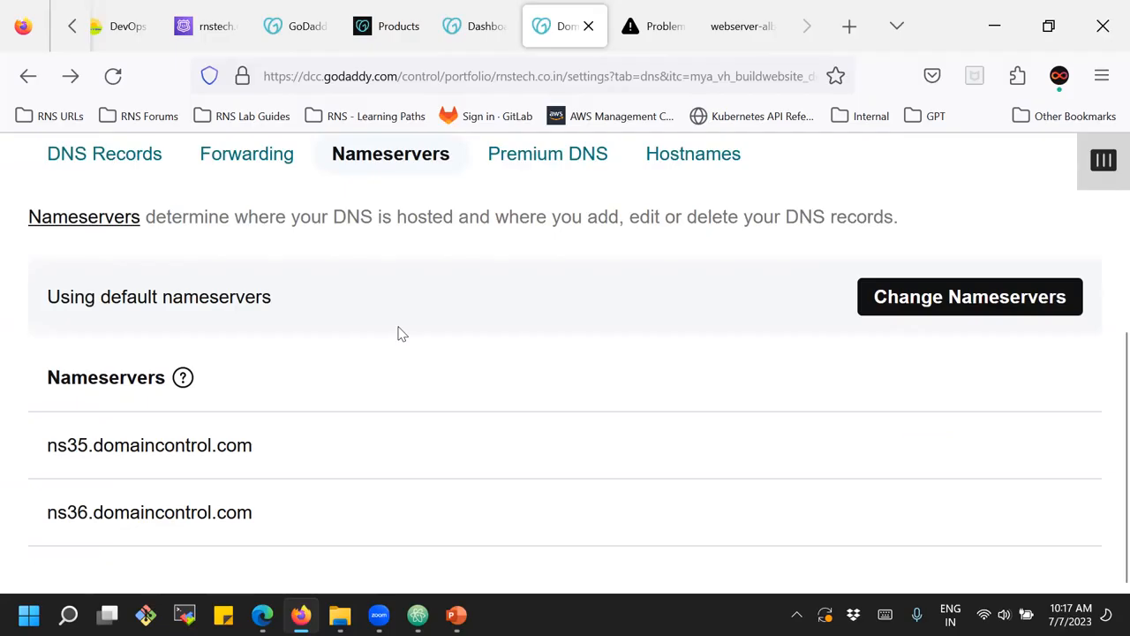
{"action": "left_click", "coordinate": [137, 168]}
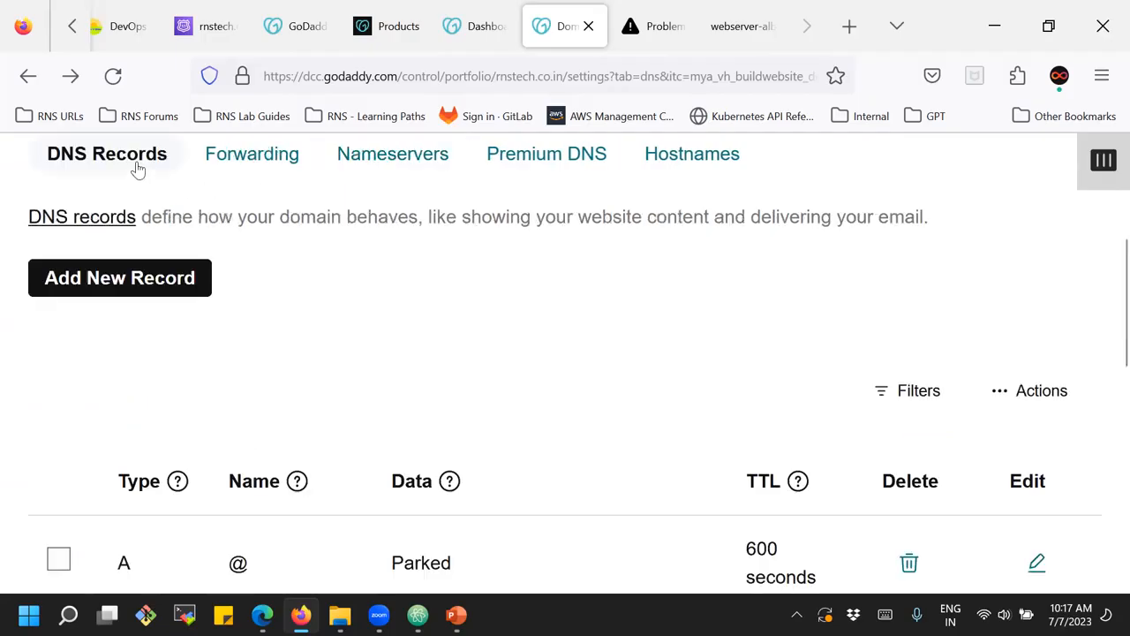
{"action": "left_click", "coordinate": [375, 173]}
{"action": "scroll", "coordinate": [354, 283], "scroll_direction": "down", "scroll_amount": 1}
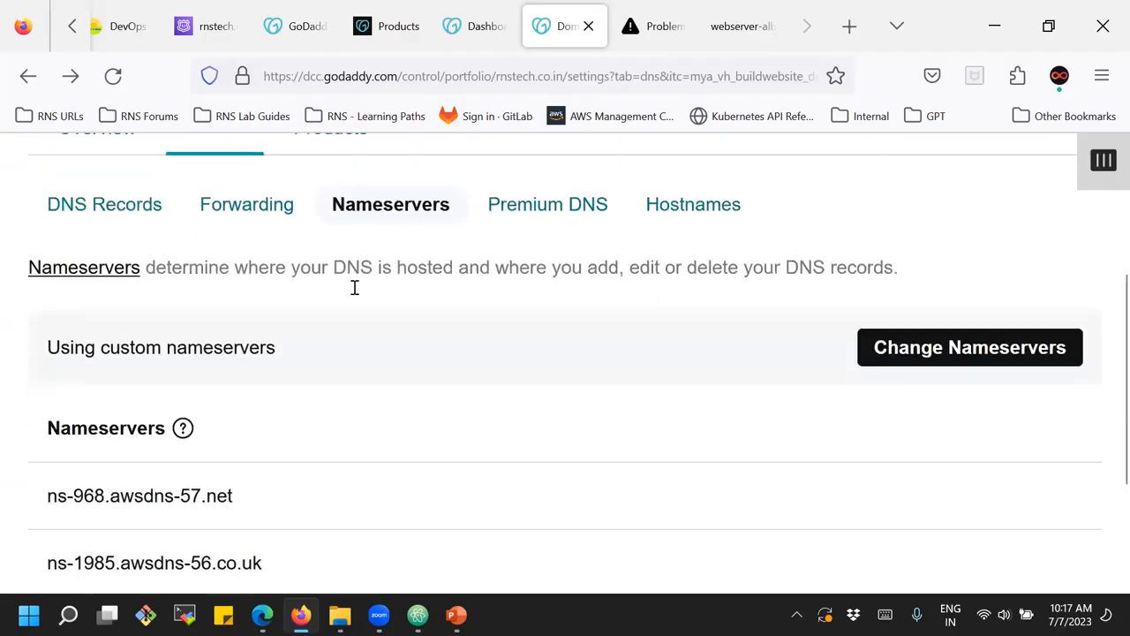
- Compare the four nameservers saved in GoDaddy with the NS record of the rnstech.co.in hosted zone in Route 53
{"action": "scroll", "coordinate": [354, 287], "scroll_direction": "down", "scroll_amount": 3}
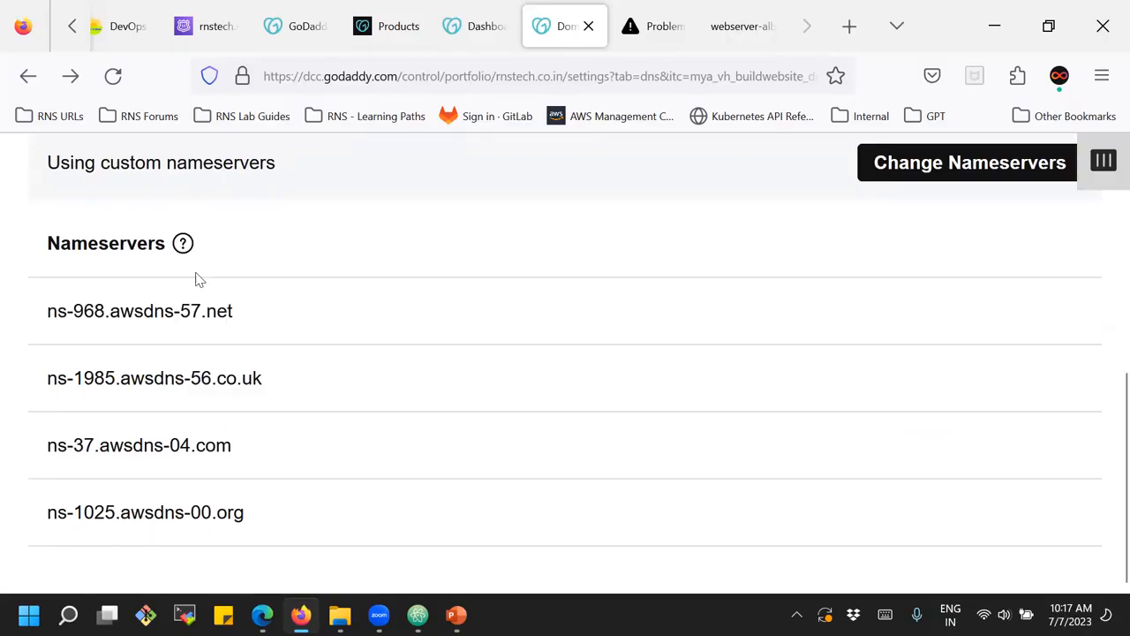
{"action": "left_click", "coordinate": [208, 25]}
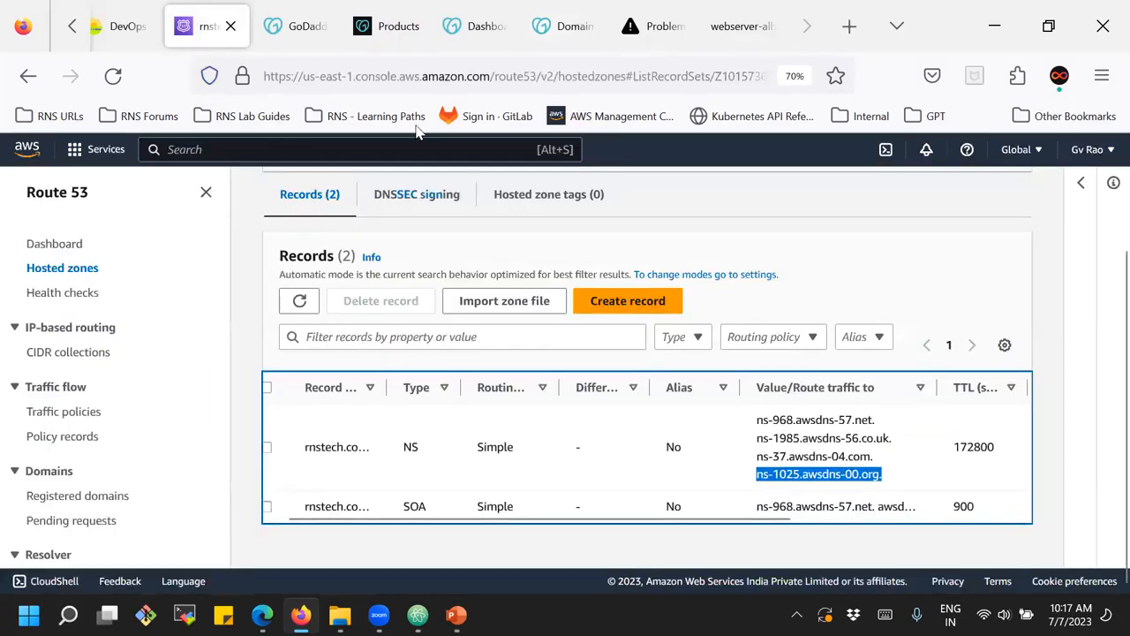
{"action": "left_click", "coordinate": [565, 29]}
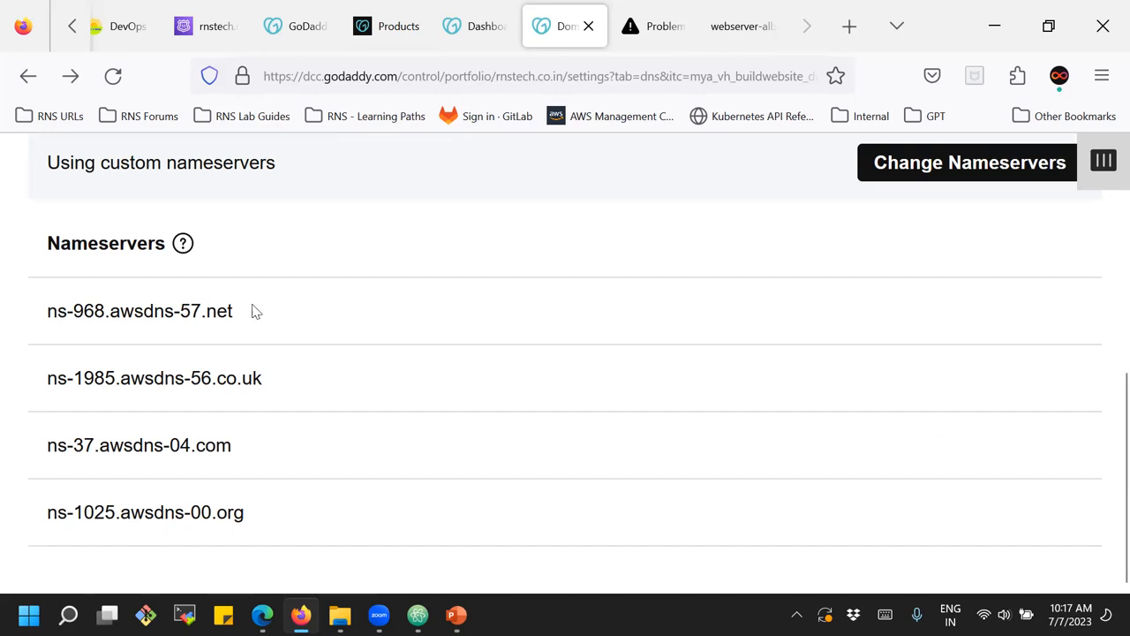
{"action": "left_click", "coordinate": [471, 25]}
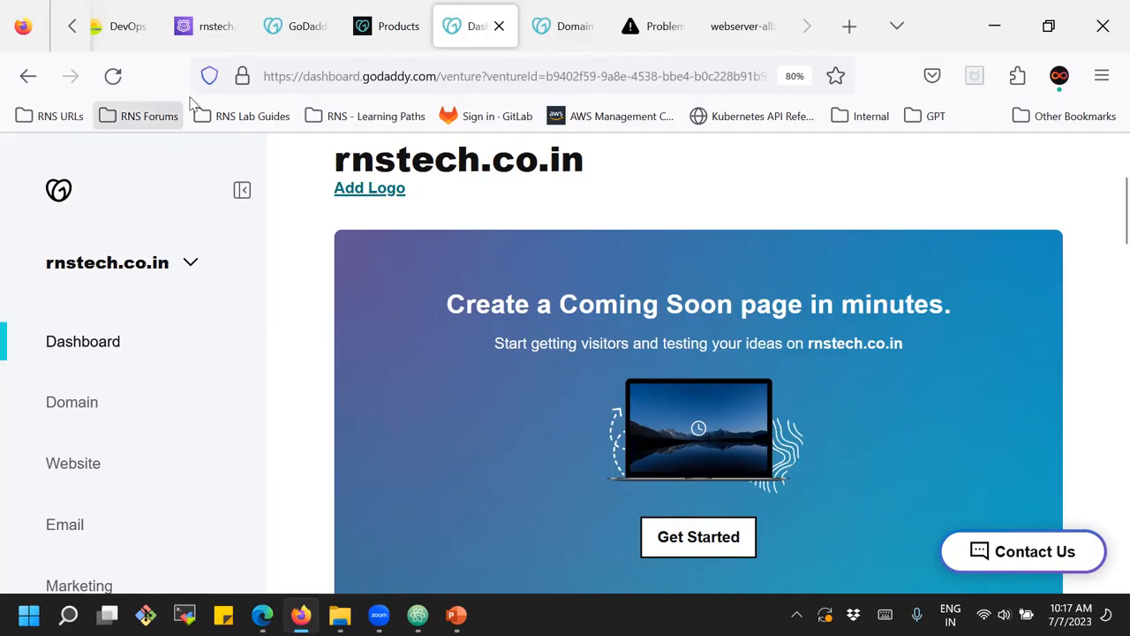
{"action": "left_click", "coordinate": [203, 26]}
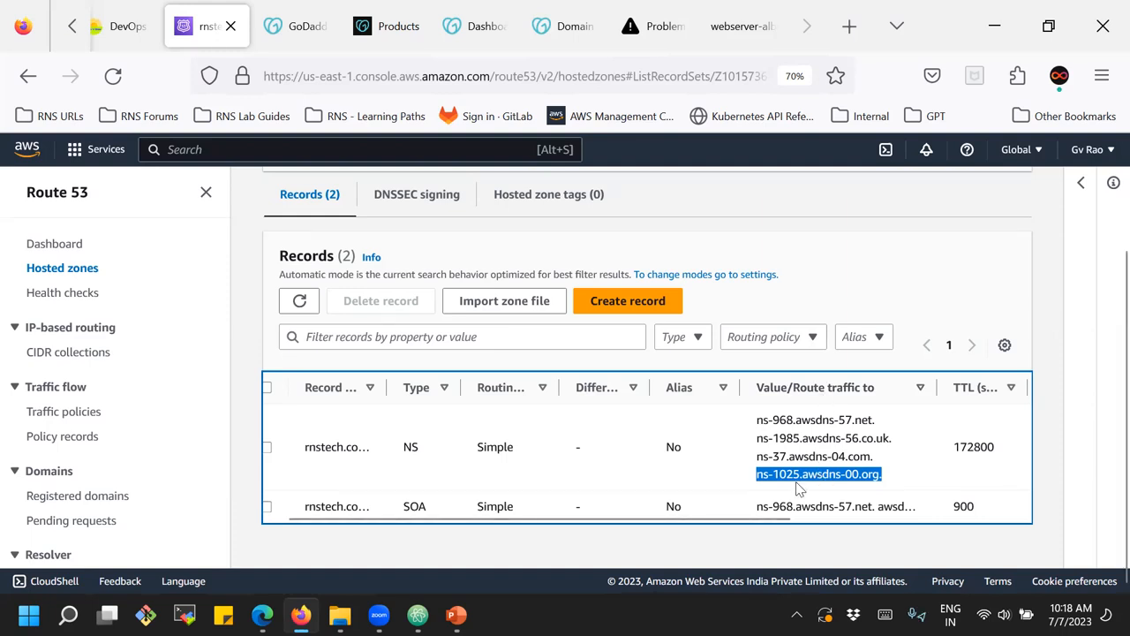
{"action": "scroll", "coordinate": [556, 353], "scroll_direction": "up", "scroll_amount": 3}
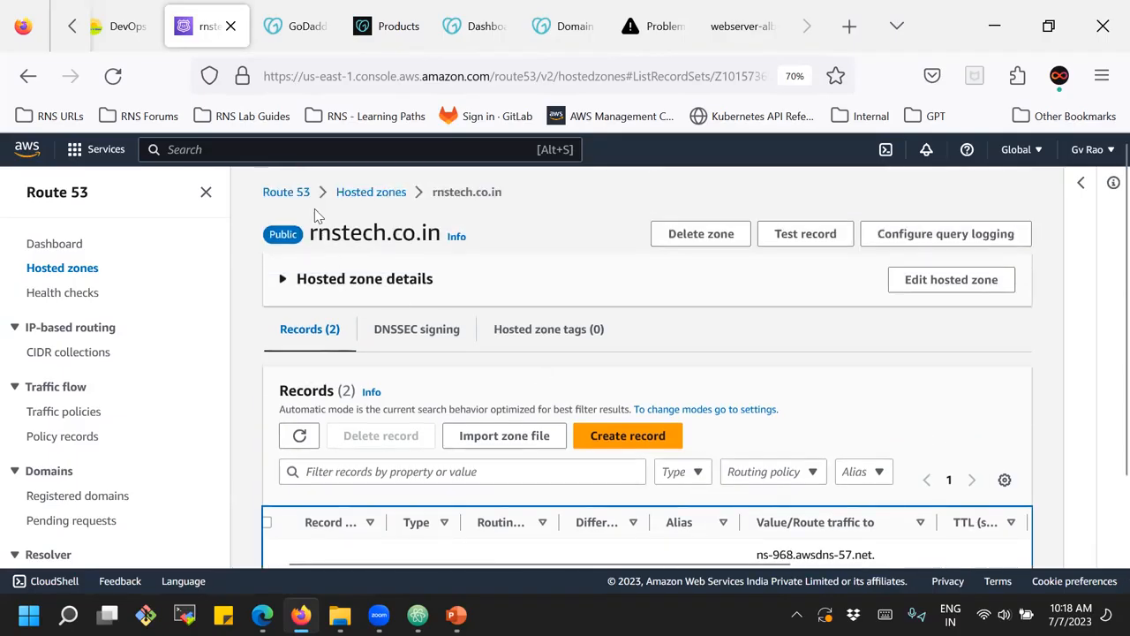
{"action": "left_click_drag", "start_coordinate": [310, 233], "coordinate": [436, 244]}
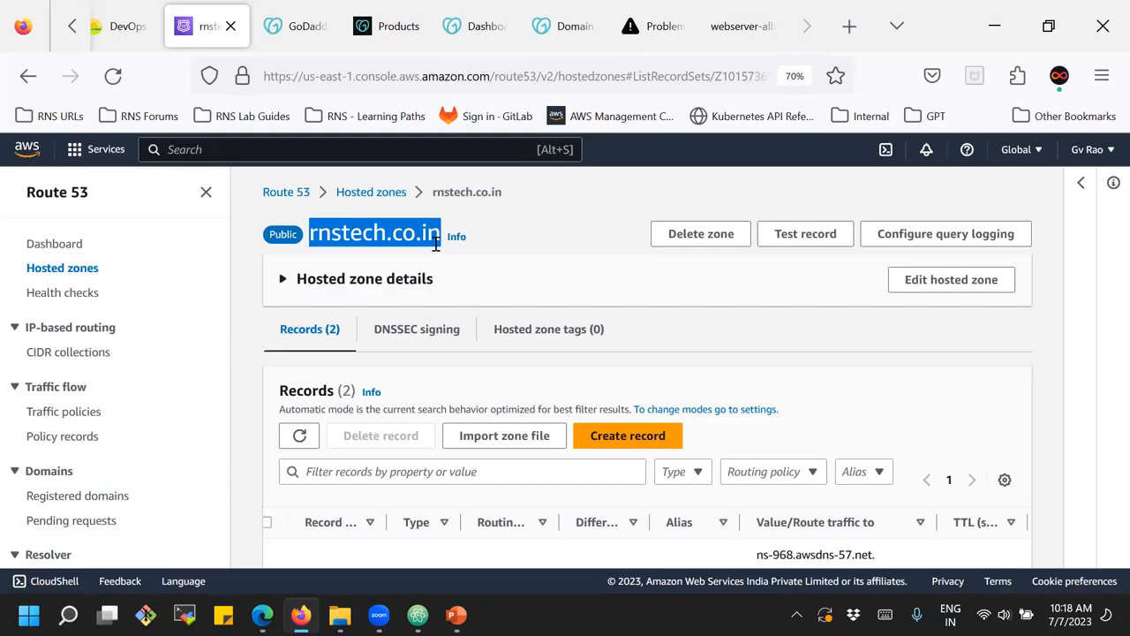
{"action": "left_click", "coordinate": [1052, 367]}
{"action": "scroll", "coordinate": [666, 374], "scroll_direction": "down", "scroll_amount": 3}
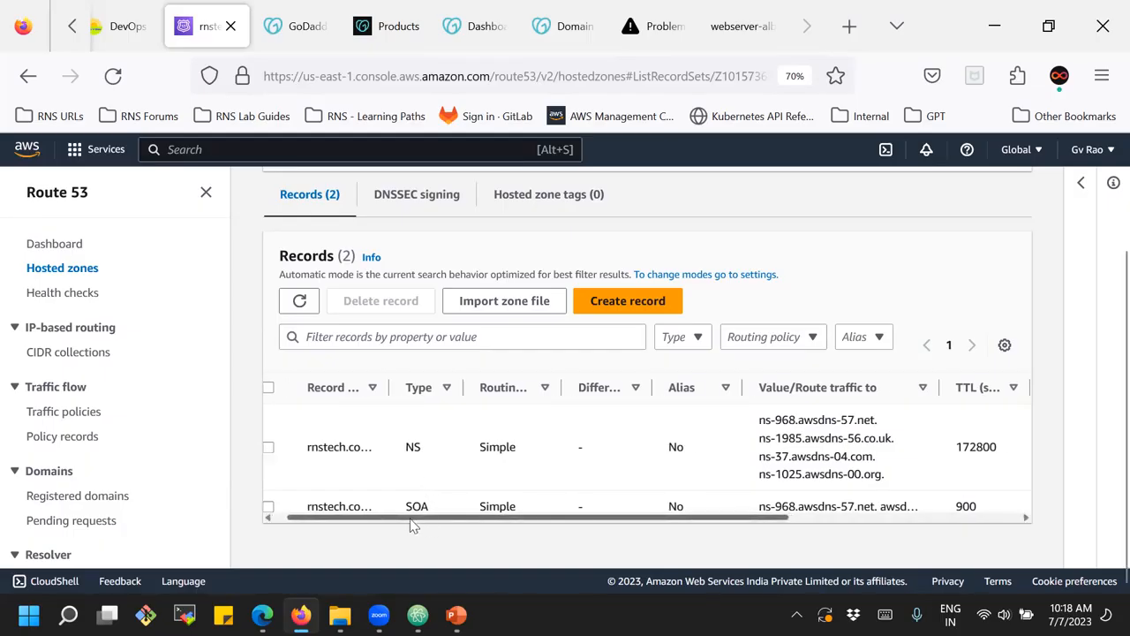
{"action": "scroll", "coordinate": [385, 519], "scroll_direction": "left", "scroll_amount": 1}
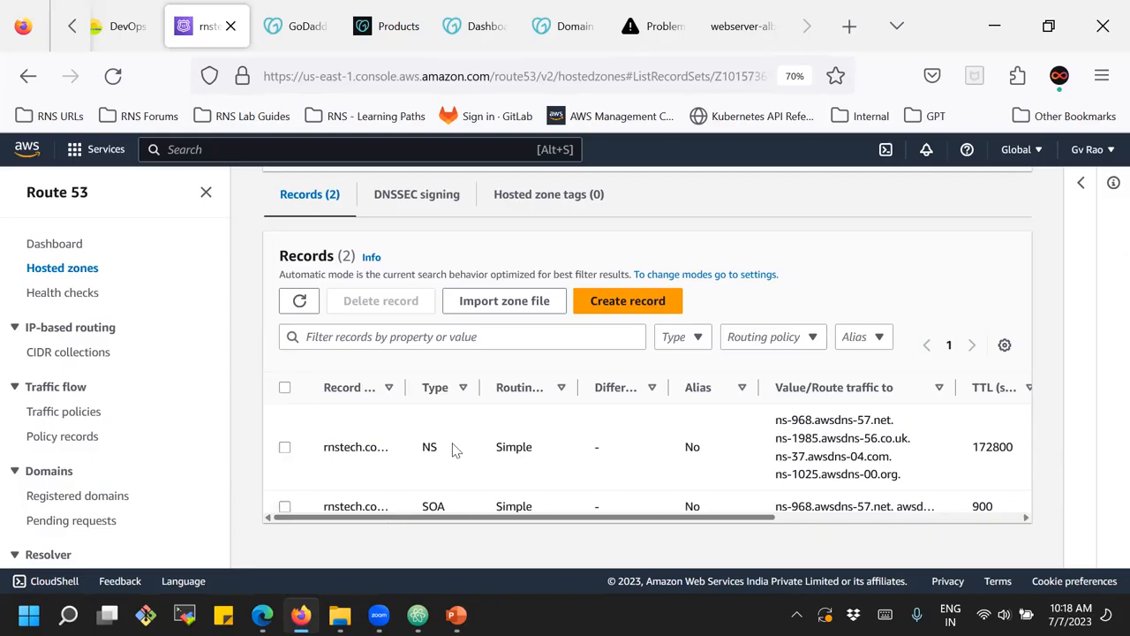
- Start a new record in the rnstech.co.in hosted zone with a blank record name and type A
{"action": "left_click", "coordinate": [618, 301]}
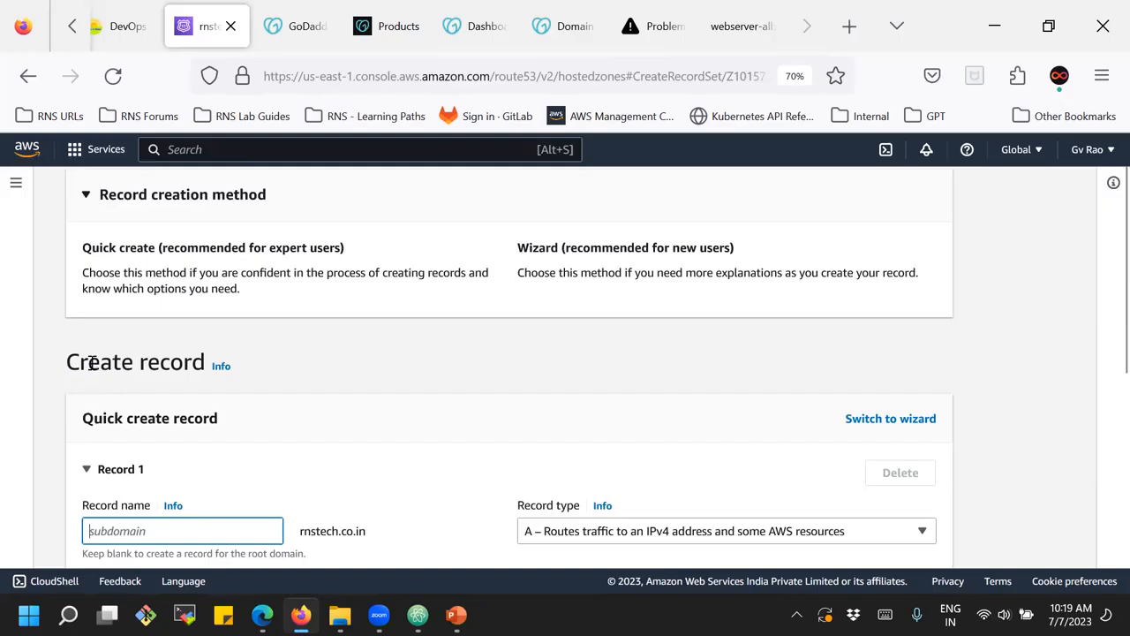
{"action": "scroll", "coordinate": [165, 367], "scroll_direction": "down", "scroll_amount": 3}
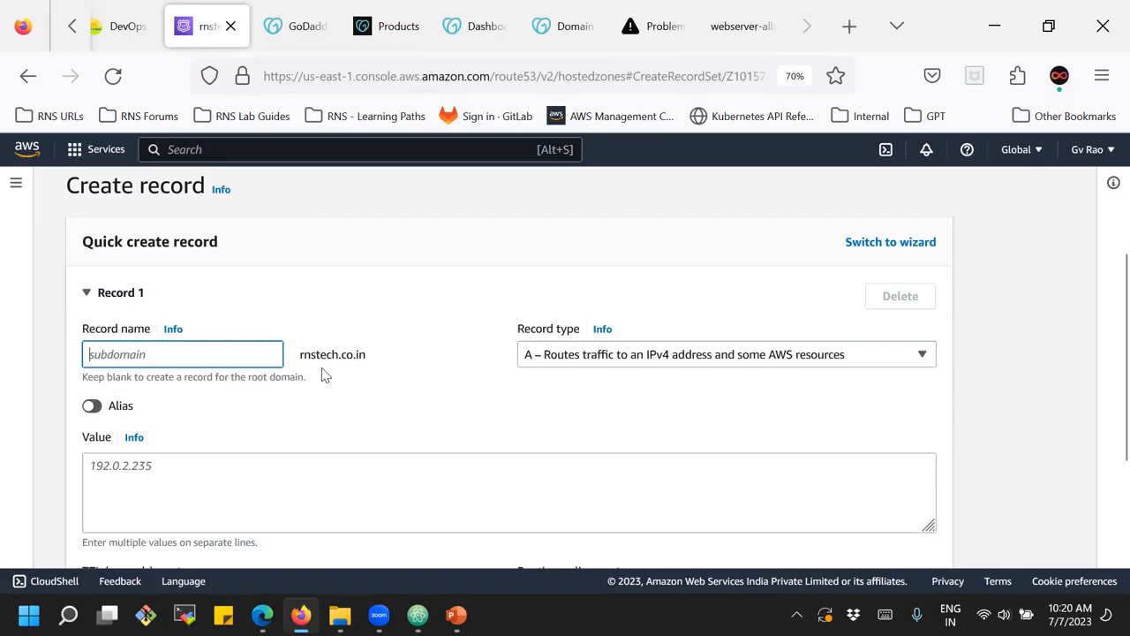
{"action": "scroll", "coordinate": [323, 371], "scroll_direction": "down", "scroll_amount": 1}
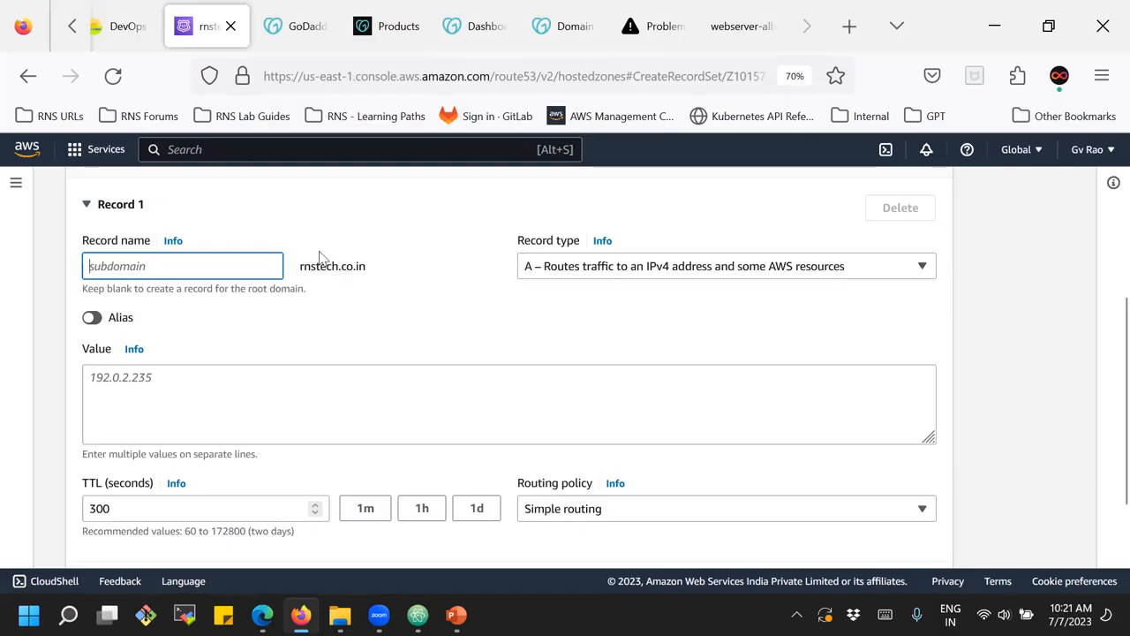
{"action": "left_click_drag", "start_coordinate": [301, 266], "coordinate": [374, 270]}
{"action": "left_click", "coordinate": [382, 276]}
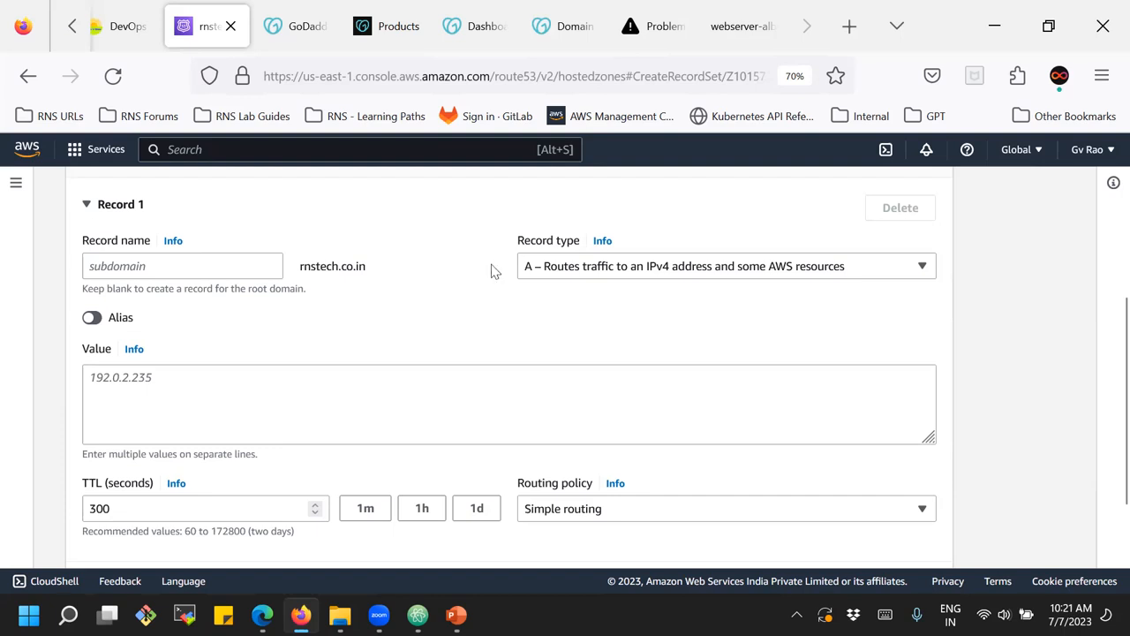
{"action": "left_click", "coordinate": [556, 272]}
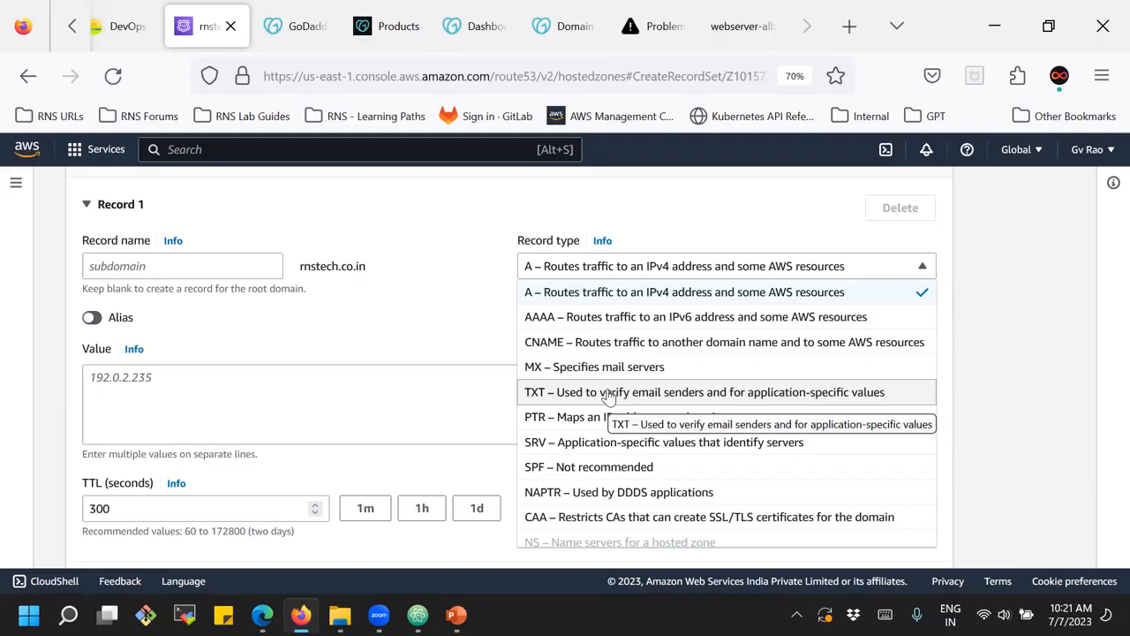
{"action": "scroll", "coordinate": [607, 397], "scroll_direction": "down", "scroll_amount": 1}
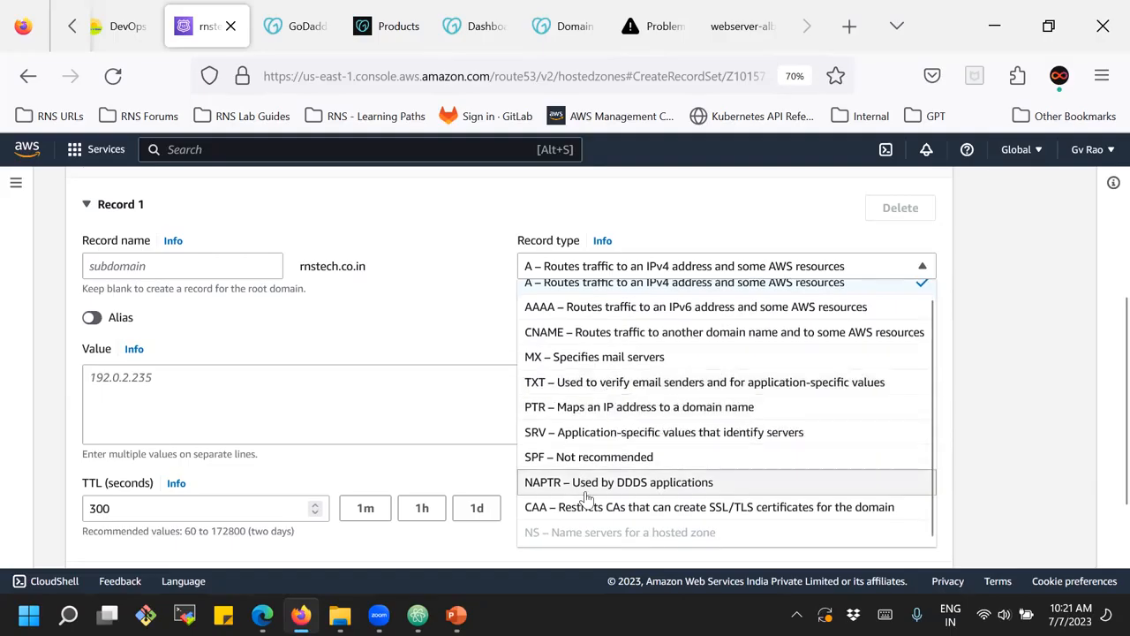
{"action": "scroll", "coordinate": [587, 495], "scroll_direction": "up", "scroll_amount": 1}
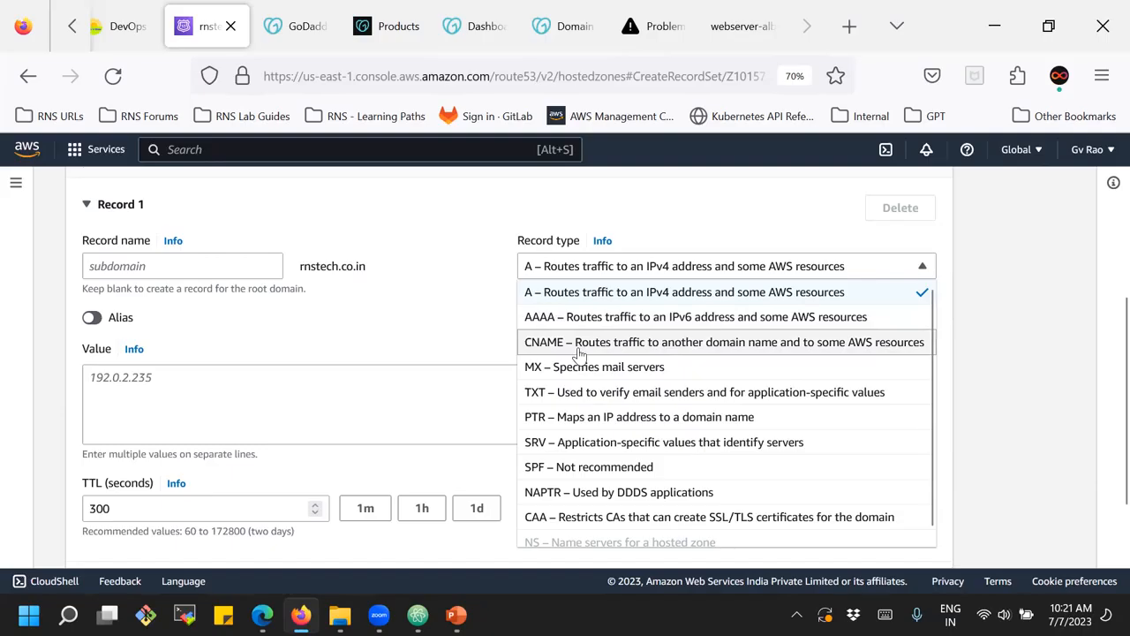
{"action": "left_click", "coordinate": [547, 300]}
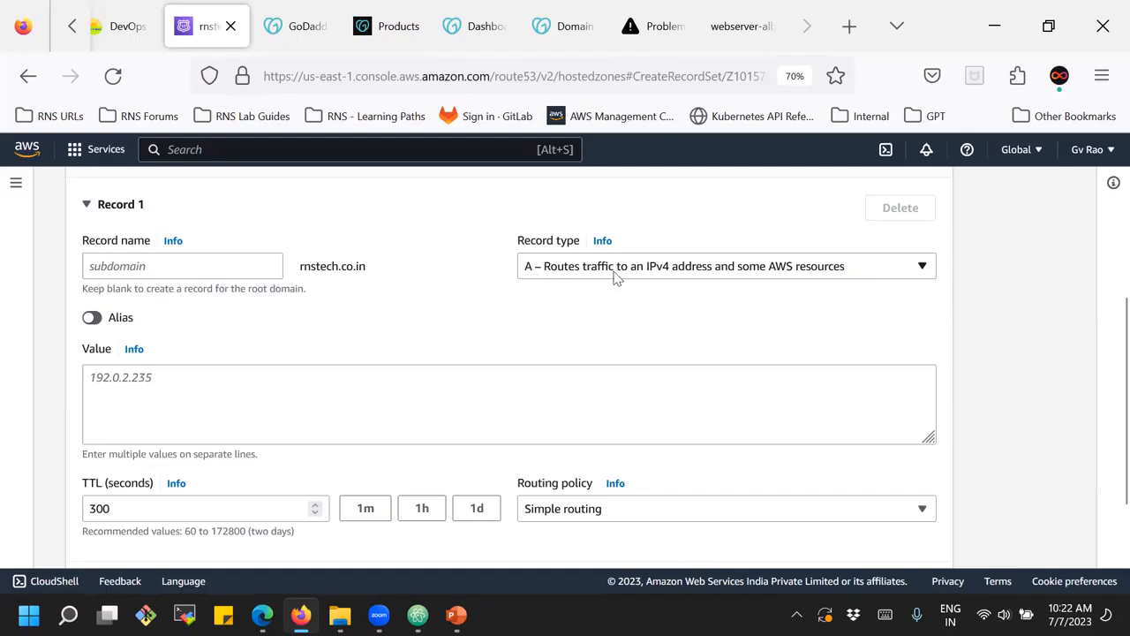
{"action": "left_click", "coordinate": [147, 377]}
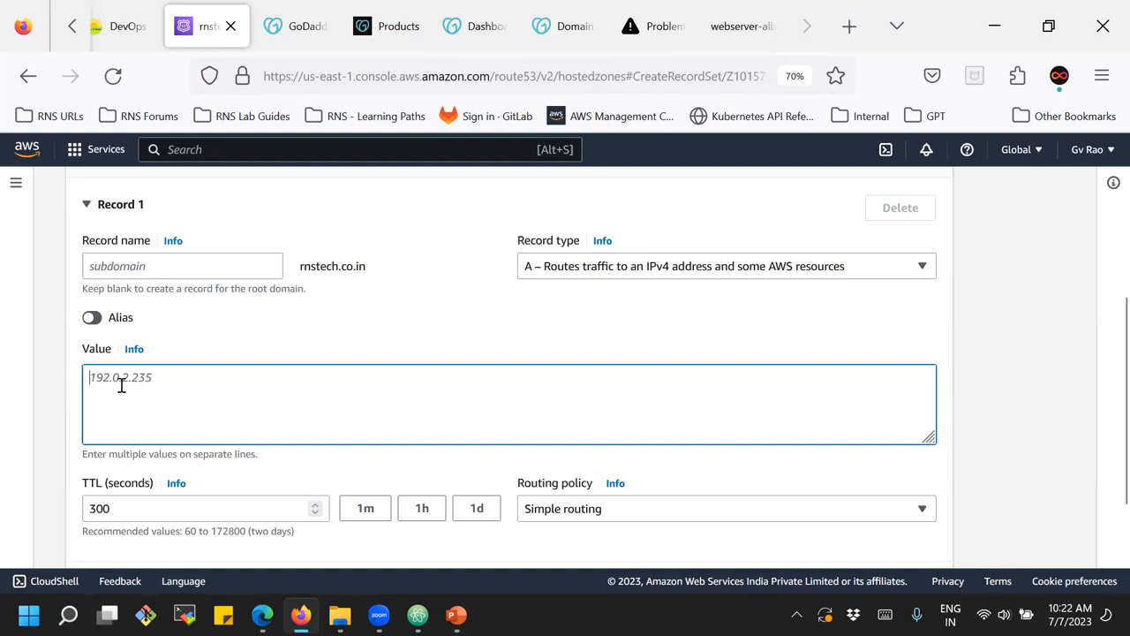
{"action": "left_click", "coordinate": [93, 318]}
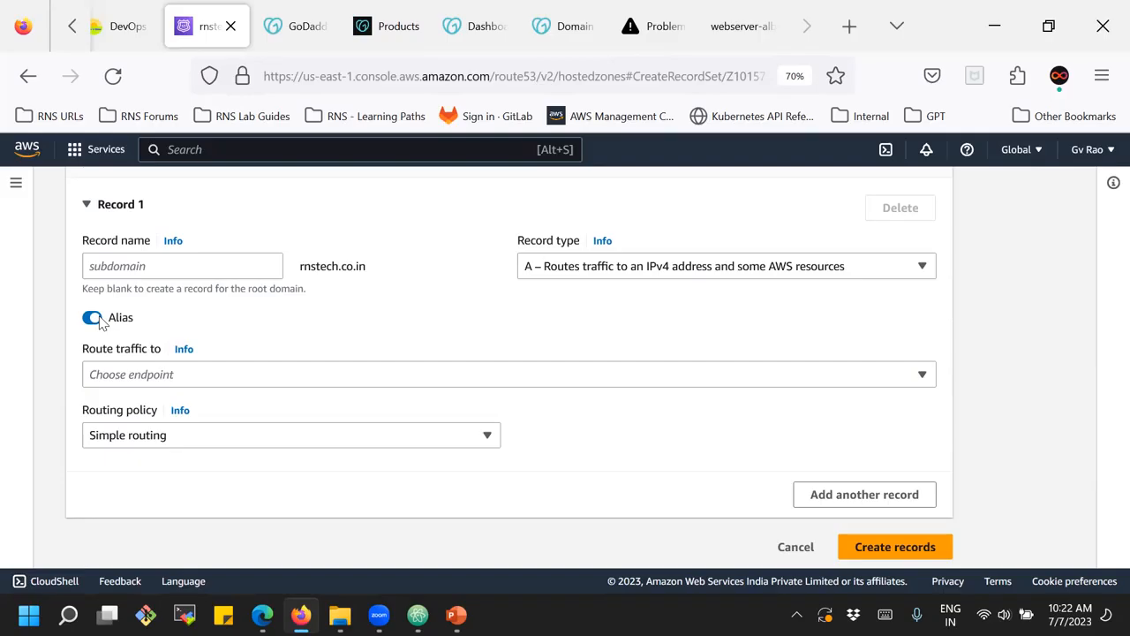
{"action": "left_click", "coordinate": [147, 378]}
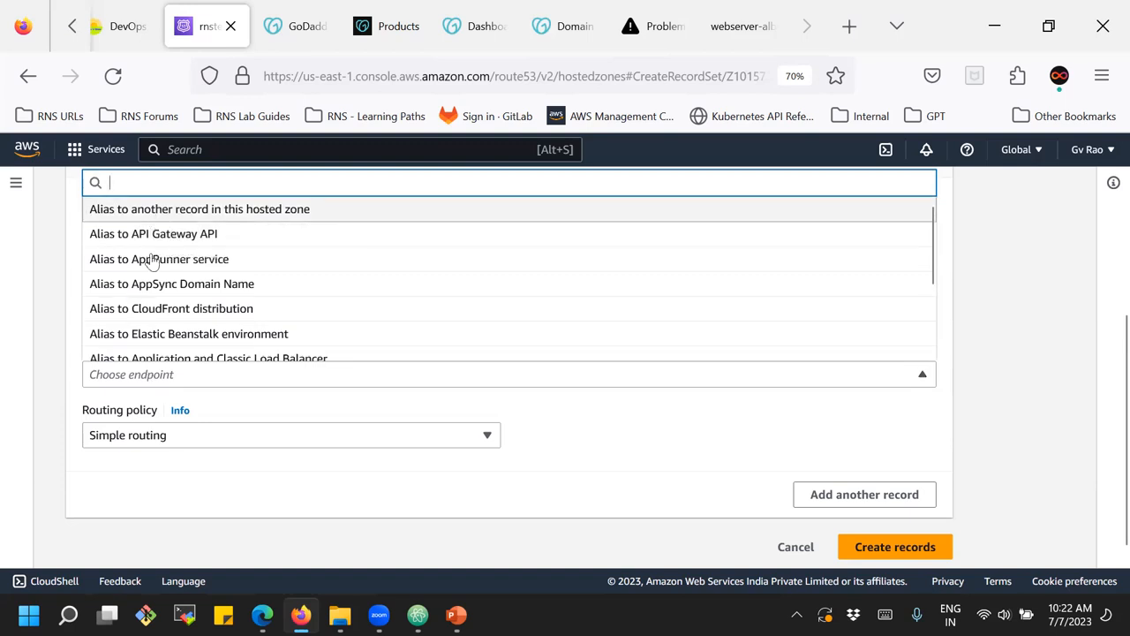
{"action": "left_click", "coordinate": [39, 372]}
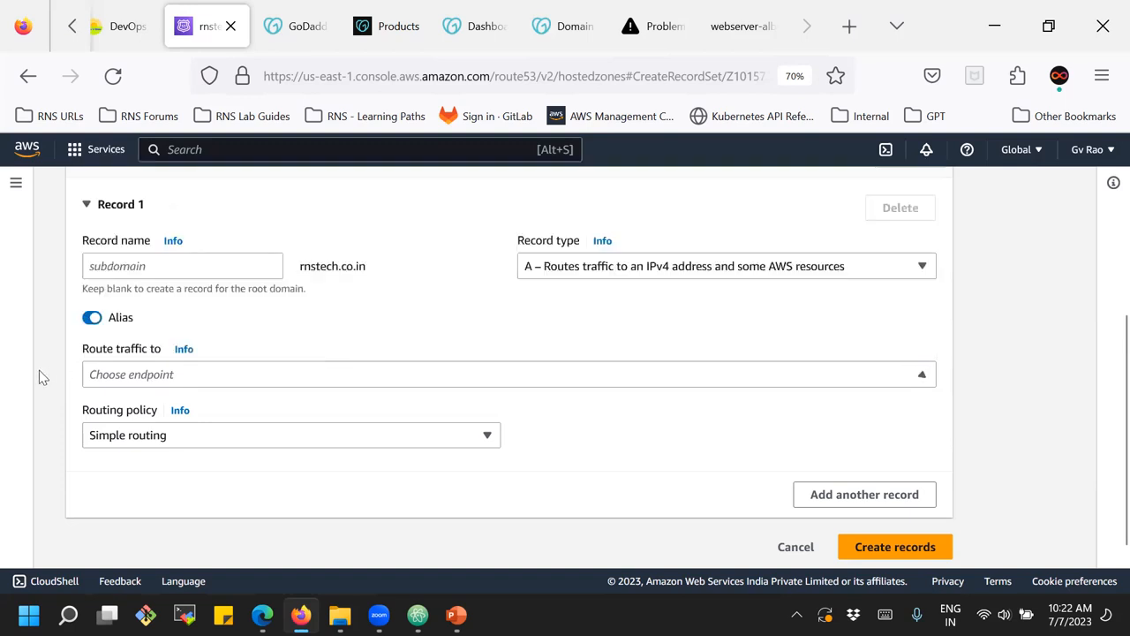
{"action": "left_click", "coordinate": [92, 318]}
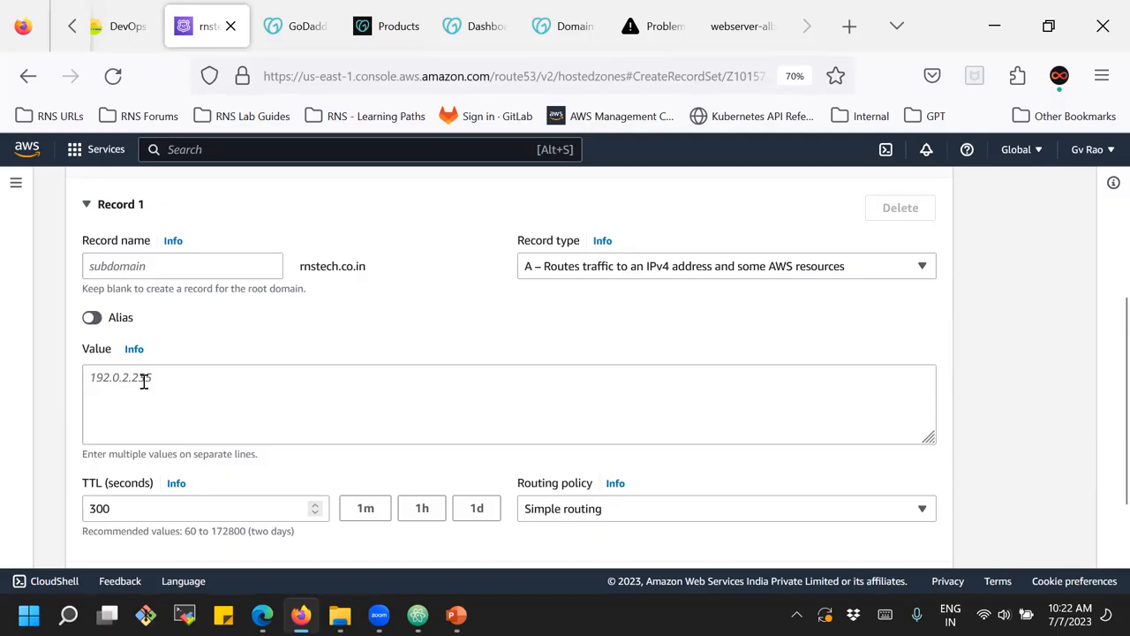
- Make the A record an alias that routes traffic to an Application and Classic Load Balancer endpoint
{"action": "left_click", "coordinate": [94, 320]}
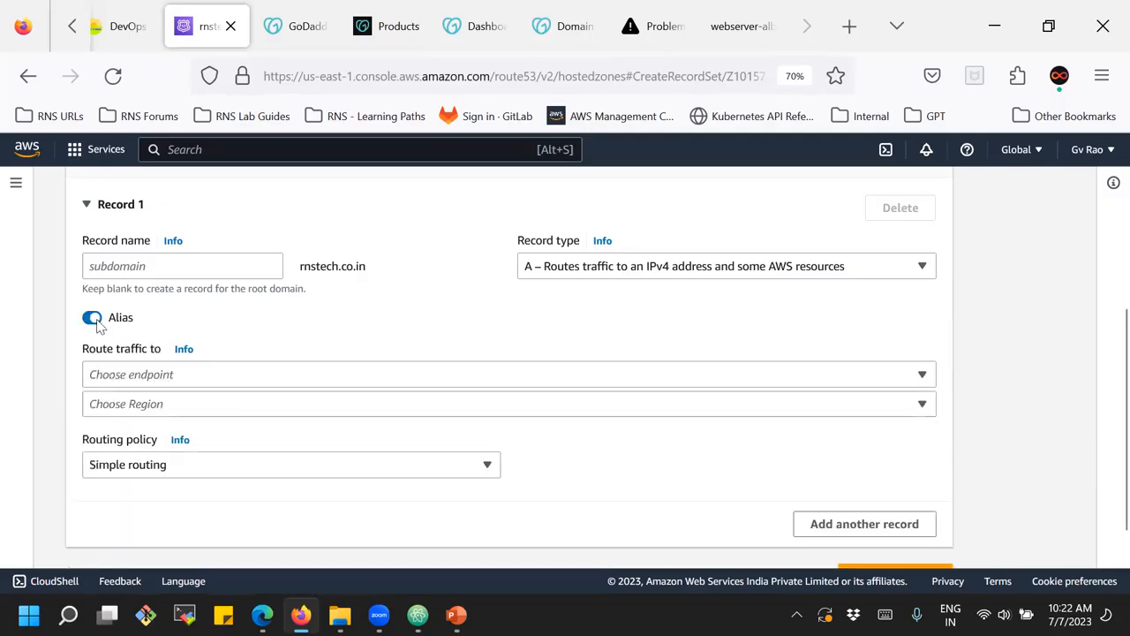
{"action": "left_click", "coordinate": [146, 379]}
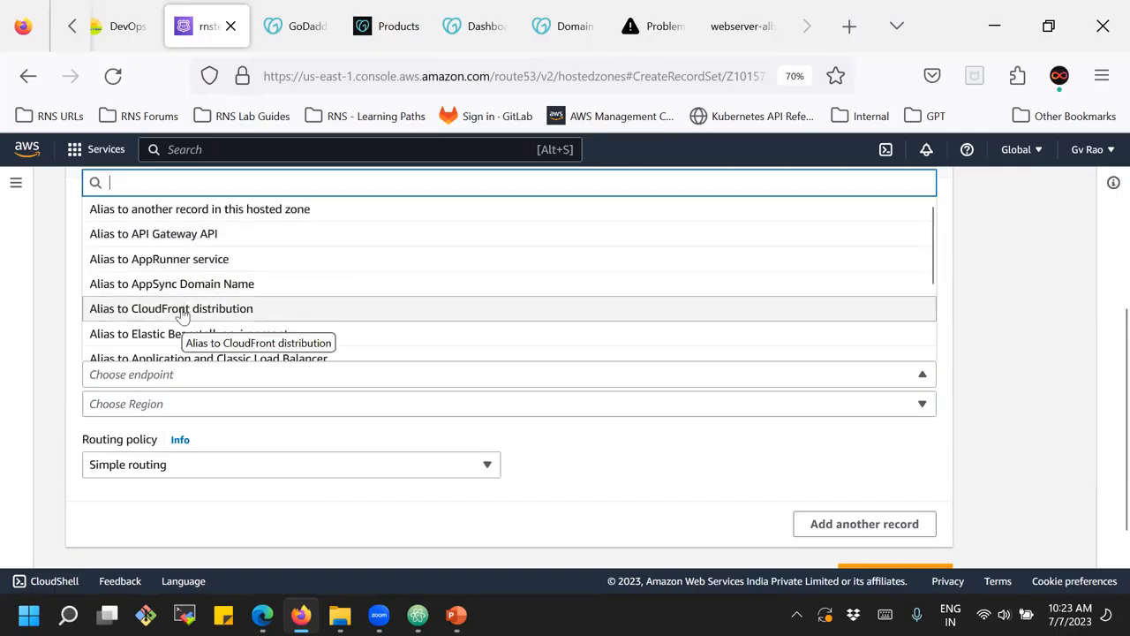
{"action": "scroll", "coordinate": [172, 335], "scroll_direction": "down", "scroll_amount": 2}
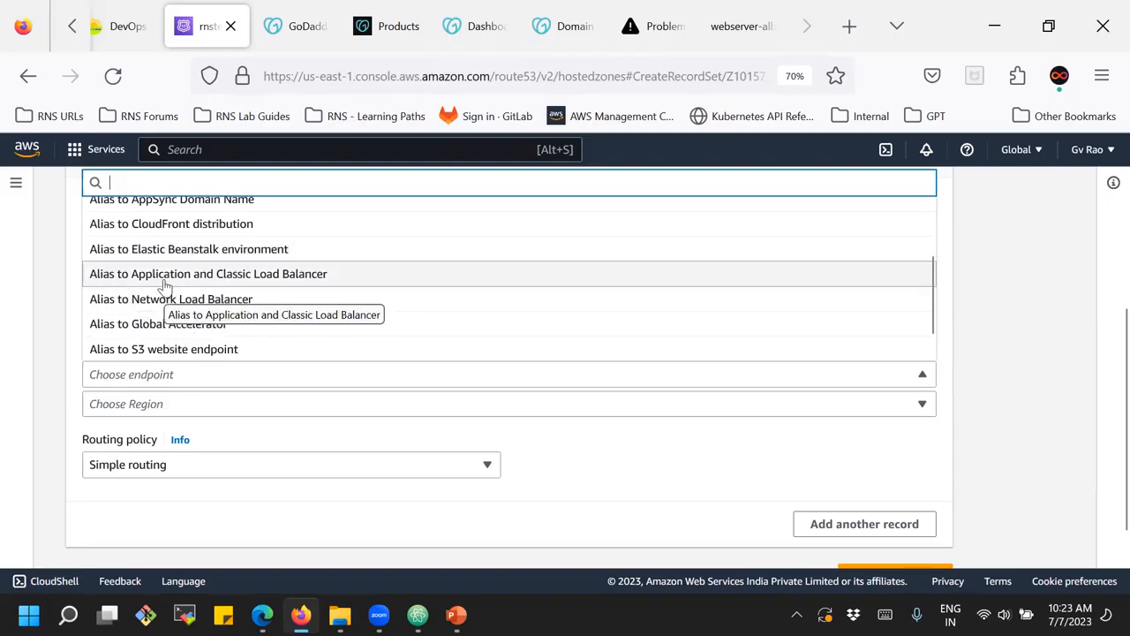
{"action": "scroll", "coordinate": [164, 285], "scroll_direction": "down", "scroll_amount": 1}
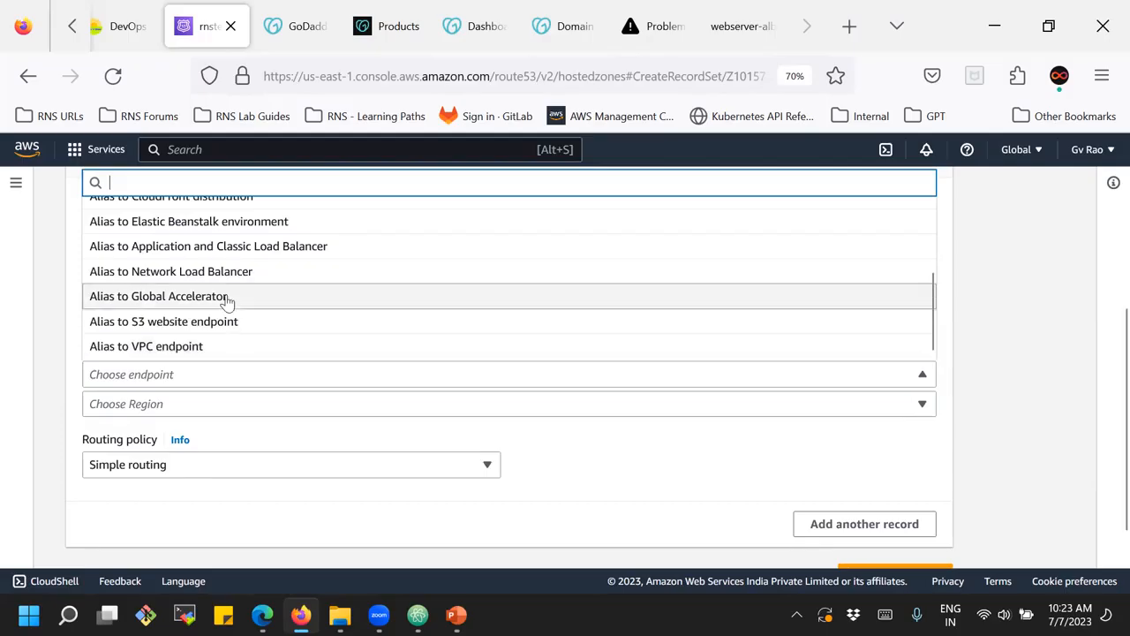
{"action": "left_click", "coordinate": [211, 251]}
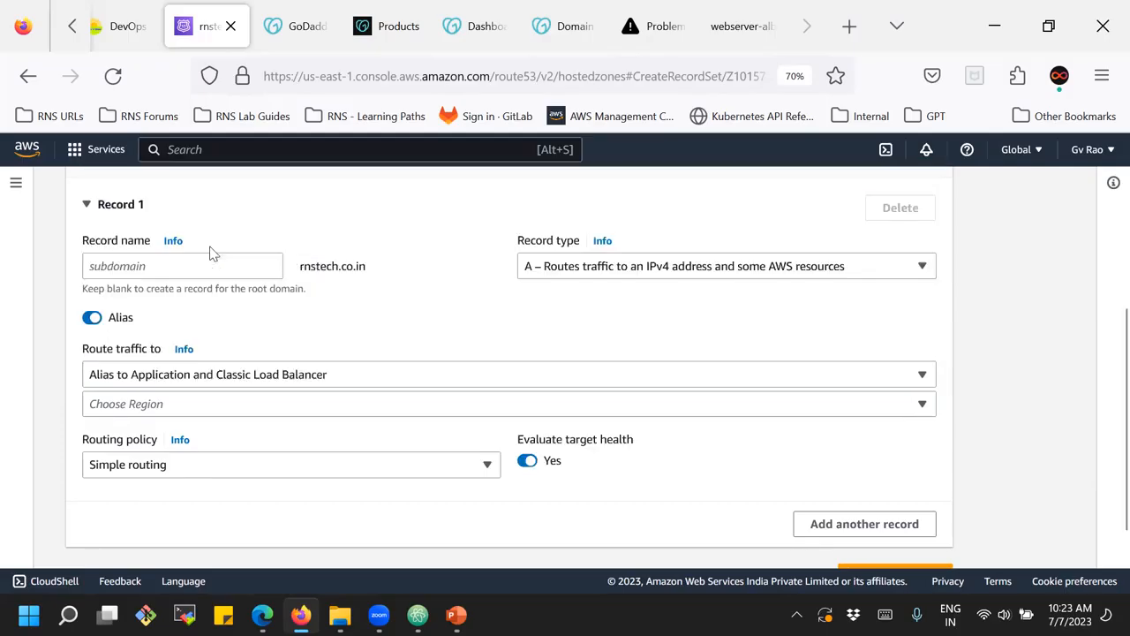
- Set the alias region to Asia Pacific (Mumbai) [ap-south-1] and choose the load balancer dualstack.webserver-alb-1519781318.ap-south-1.elb.amazonaws.com
{"action": "left_click", "coordinate": [162, 408]}
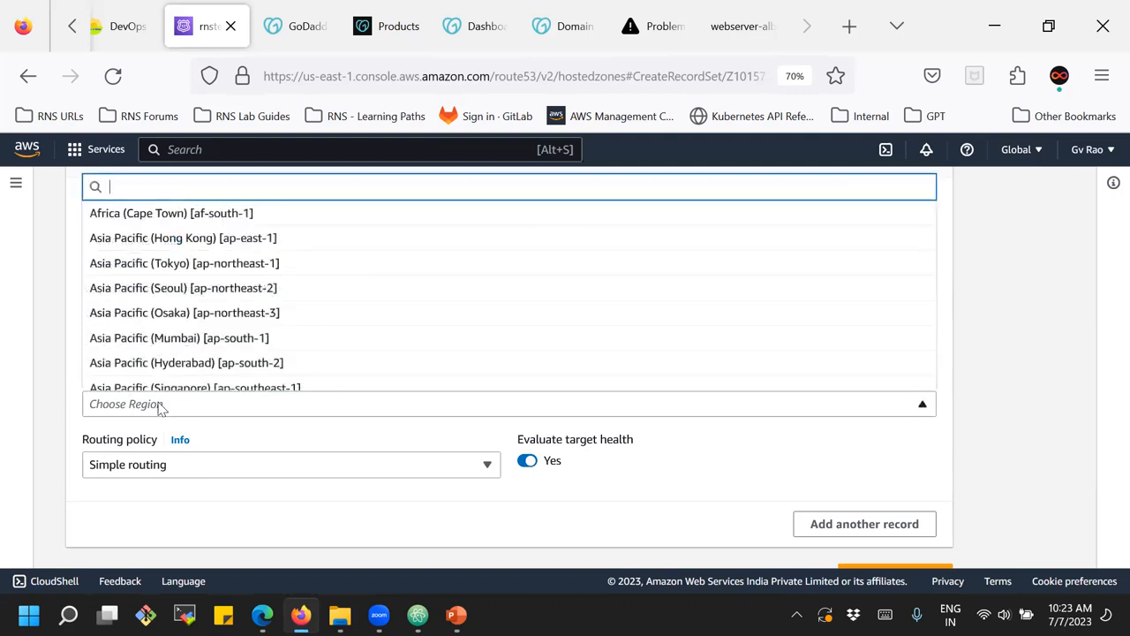
{"action": "left_click", "coordinate": [164, 343]}
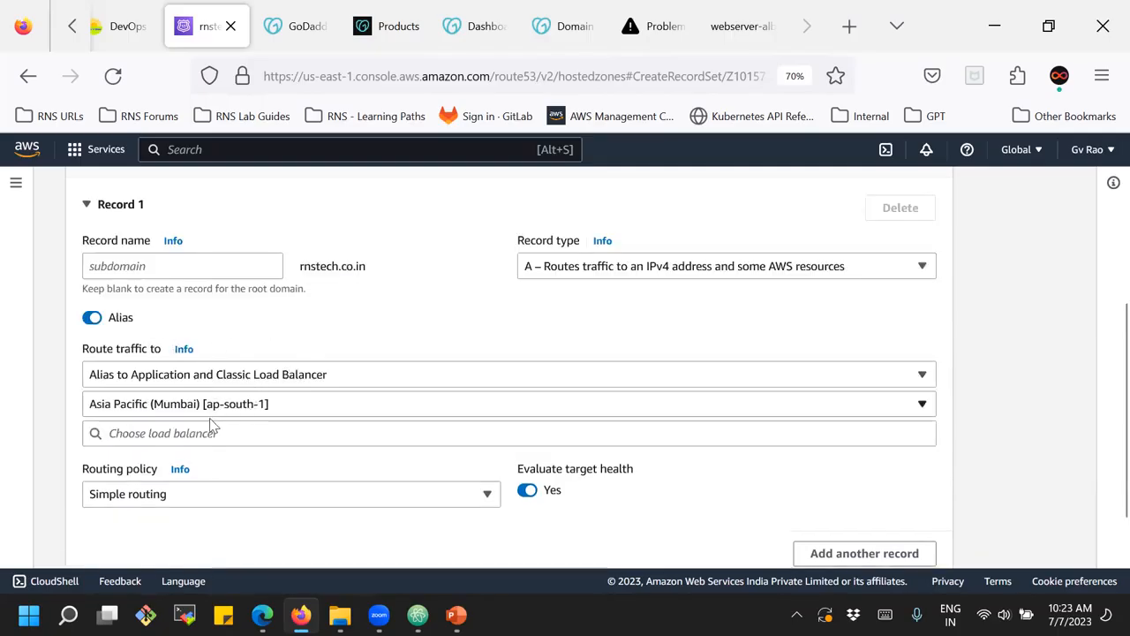
{"action": "left_click", "coordinate": [181, 433]}
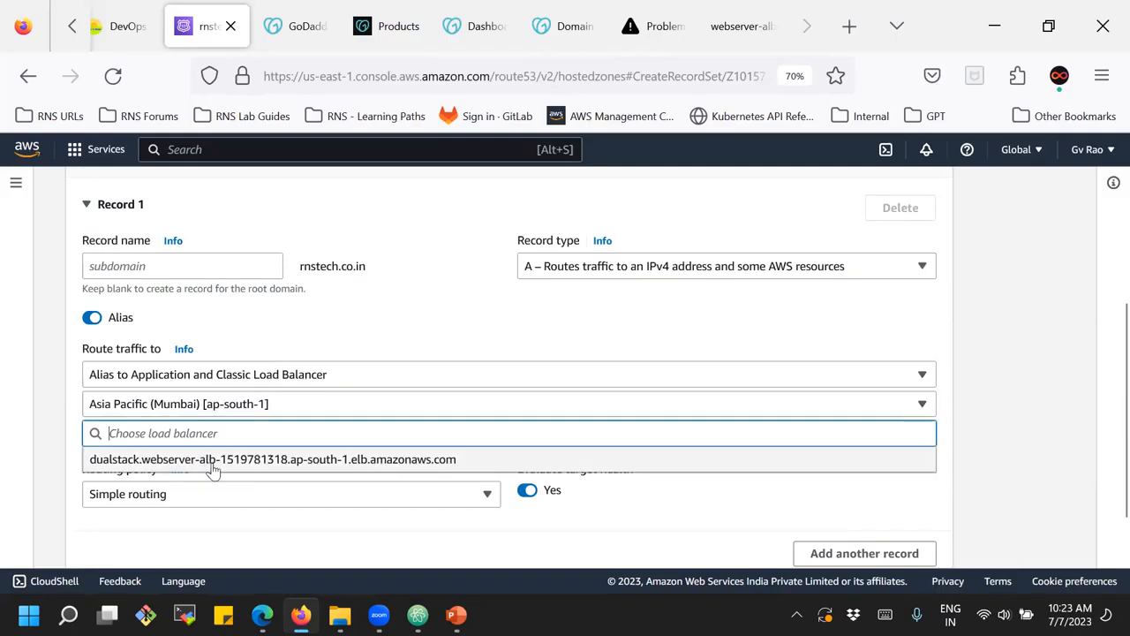
{"action": "left_click", "coordinate": [210, 461]}
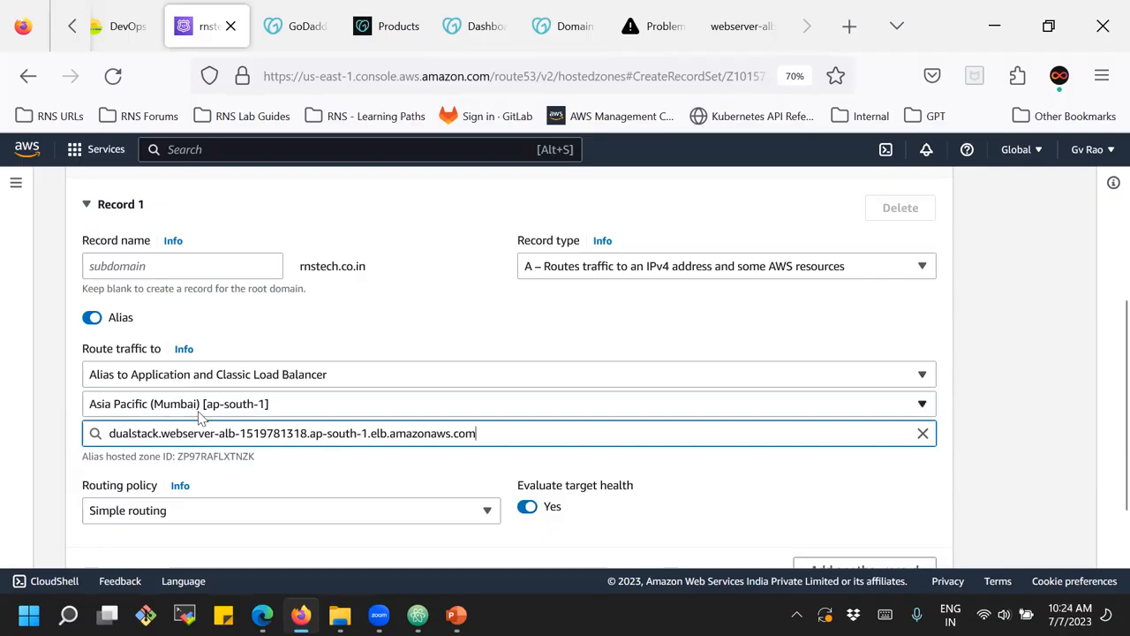
- Compare the alias target with the address of the open webserver page, and choose the same webserver-alb load balancer again in the record
{"action": "scroll", "coordinate": [236, 432], "scroll_direction": "down", "scroll_amount": 2}
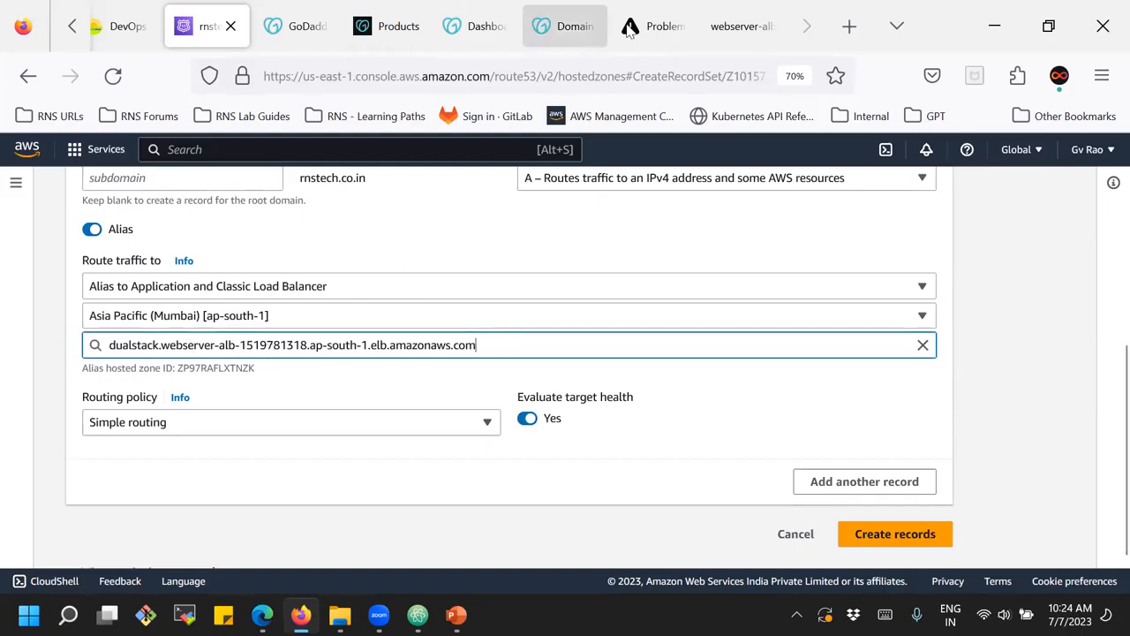
{"action": "left_click", "coordinate": [707, 43]}
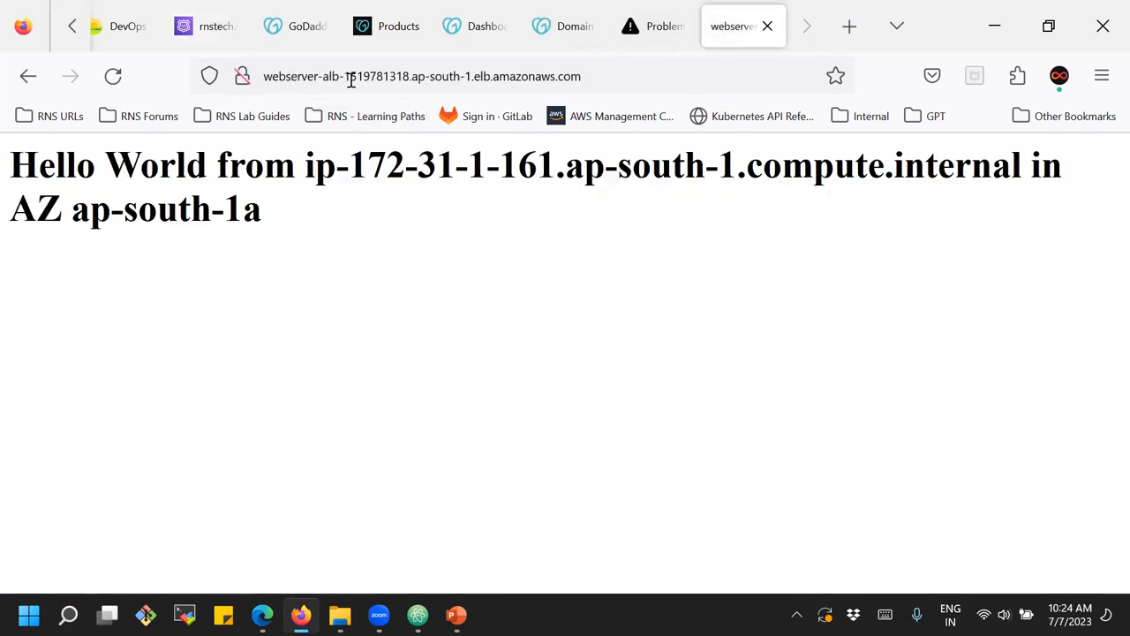
{"action": "left_click", "coordinate": [209, 40]}
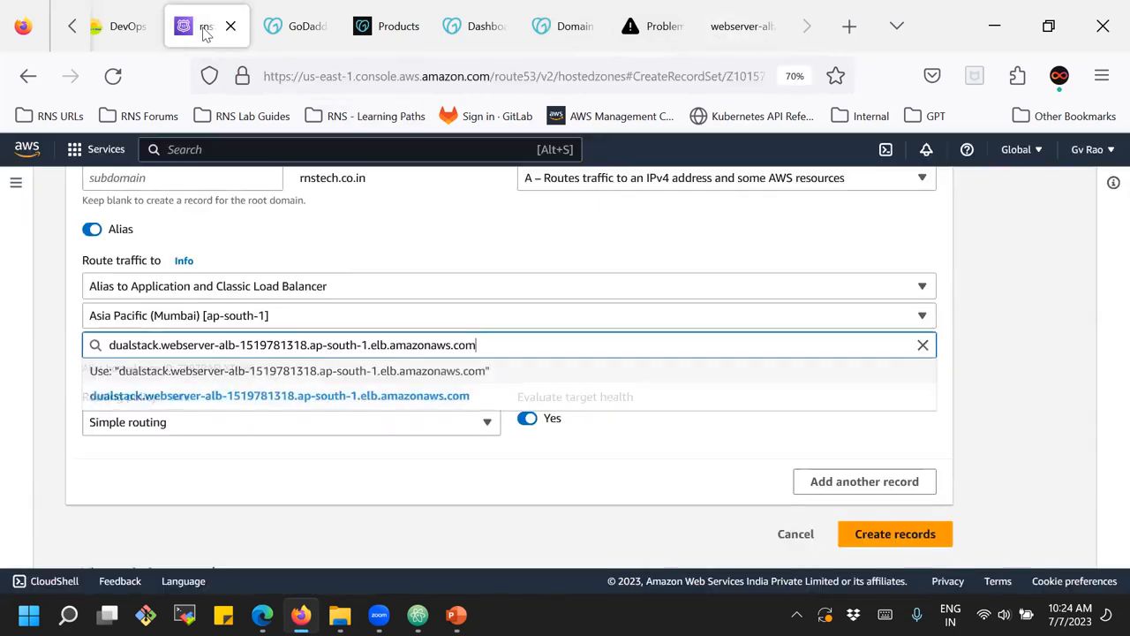
{"action": "left_click", "coordinate": [157, 397]}
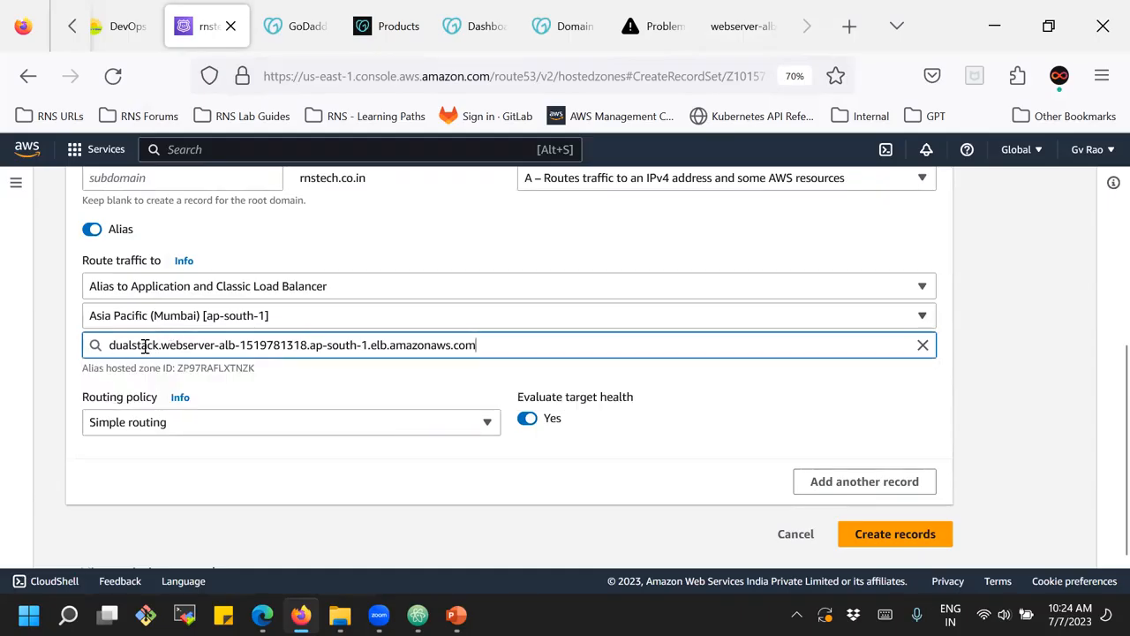
- Clear the record's alias target and choose dualstack.webserver-alb-1519781318.ap-south-1.elb.amazonaws.com again
{"action": "left_click", "coordinate": [52, 373]}
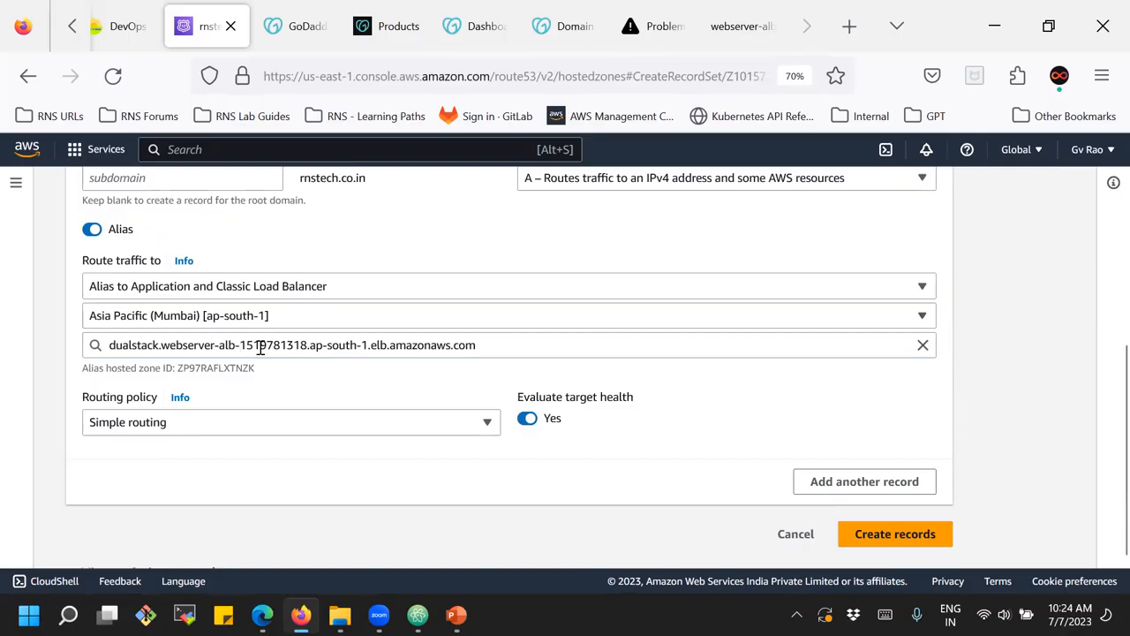
{"action": "left_click", "coordinate": [923, 346]}
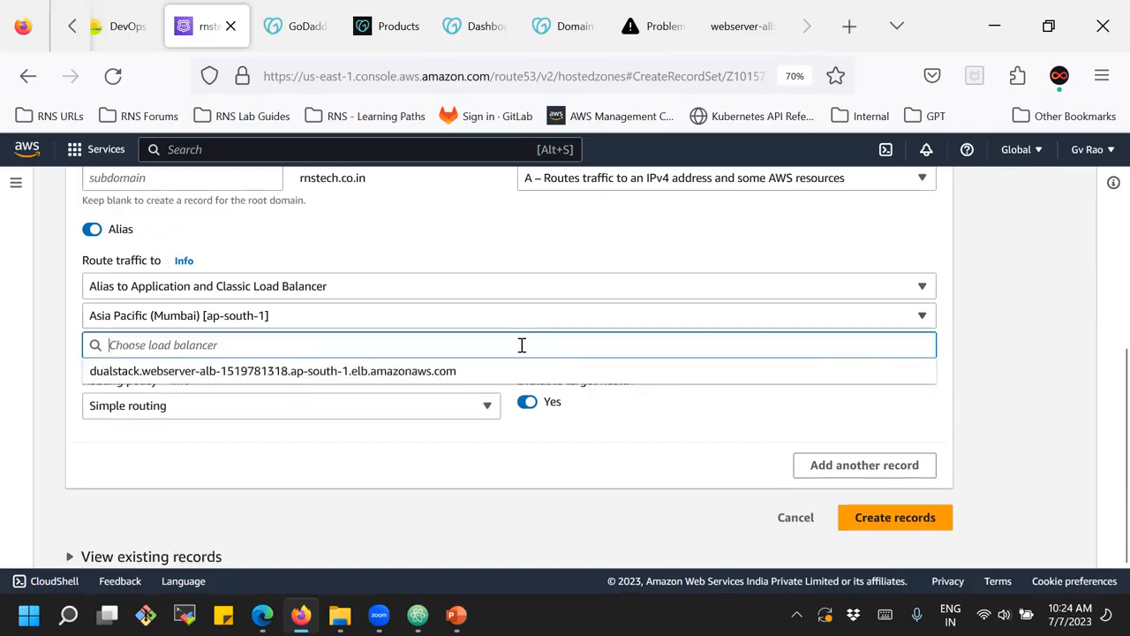
{"action": "left_click", "coordinate": [340, 371]}
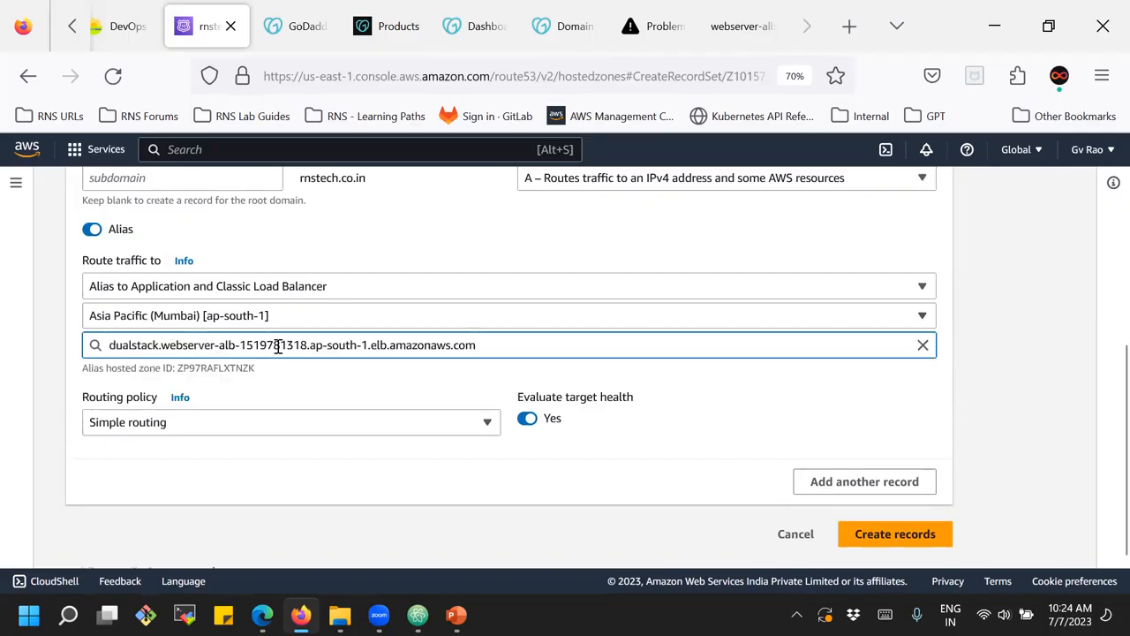
{"action": "left_click", "coordinate": [61, 364]}
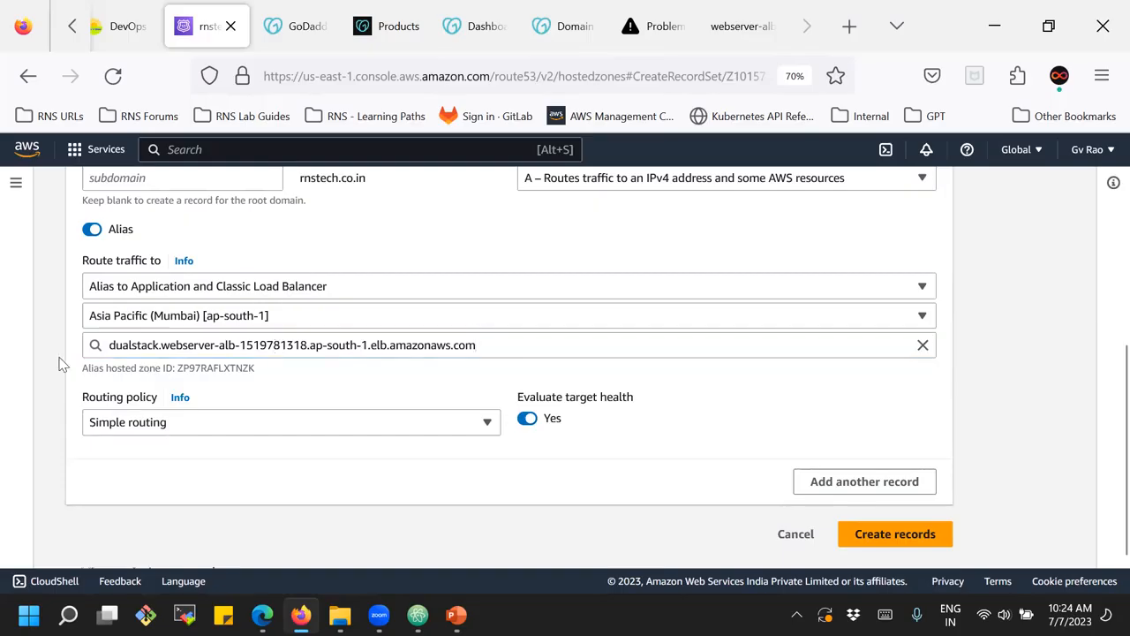
- Review the routing policy options, keep Simple routing, and create the alias A record for the root domain
{"action": "left_click", "coordinate": [139, 422]}
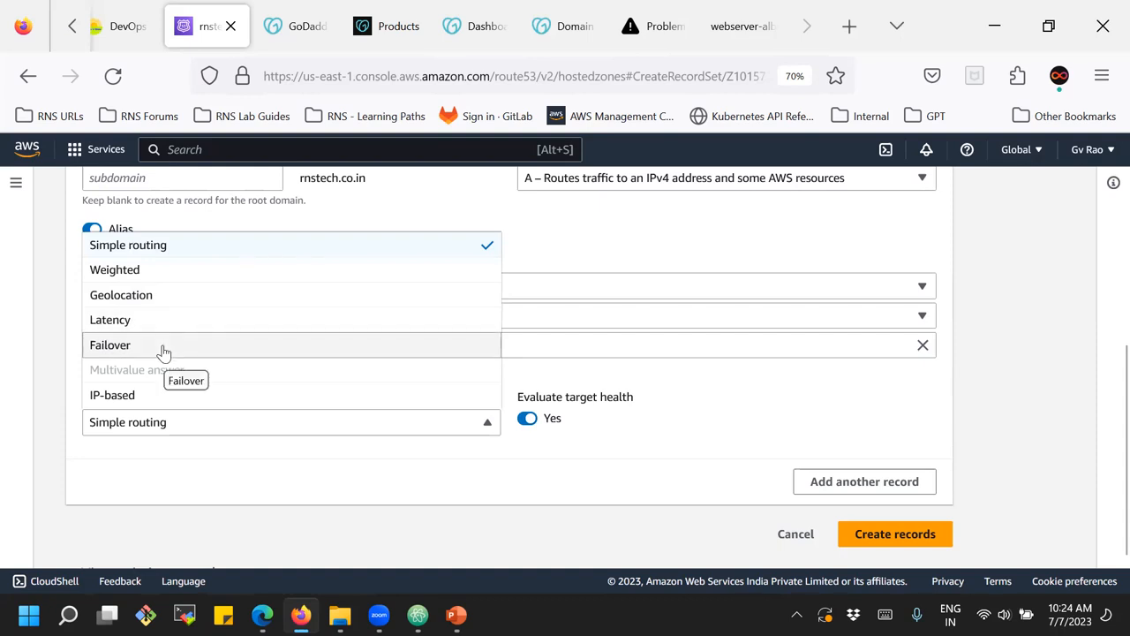
{"action": "left_click", "coordinate": [206, 471]}
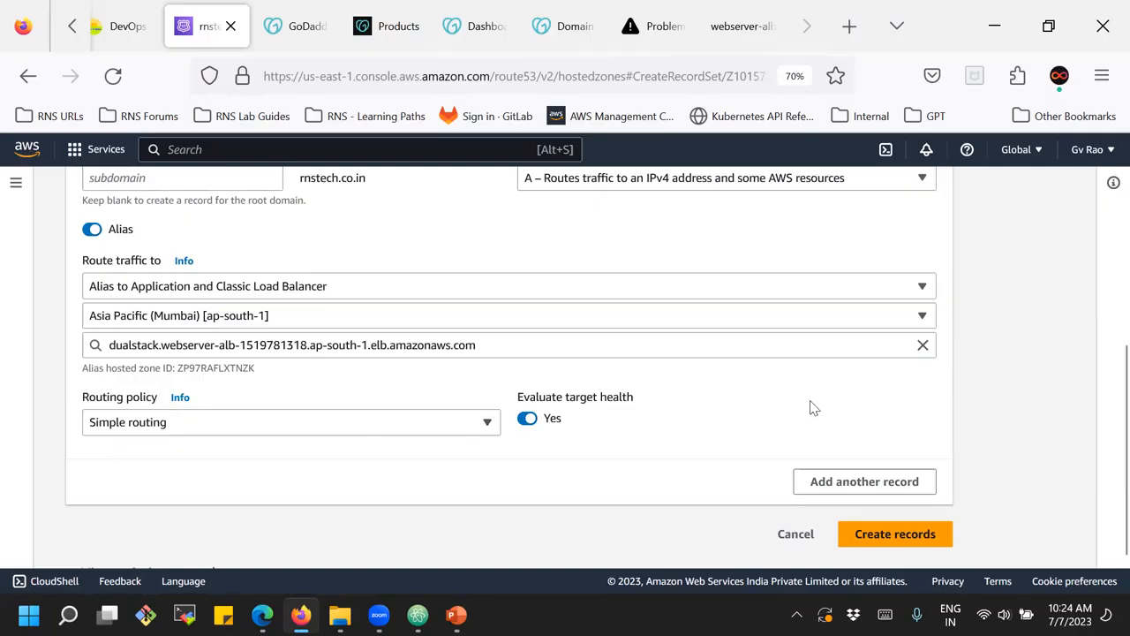
{"action": "scroll", "coordinate": [813, 406], "scroll_direction": "down", "scroll_amount": 1}
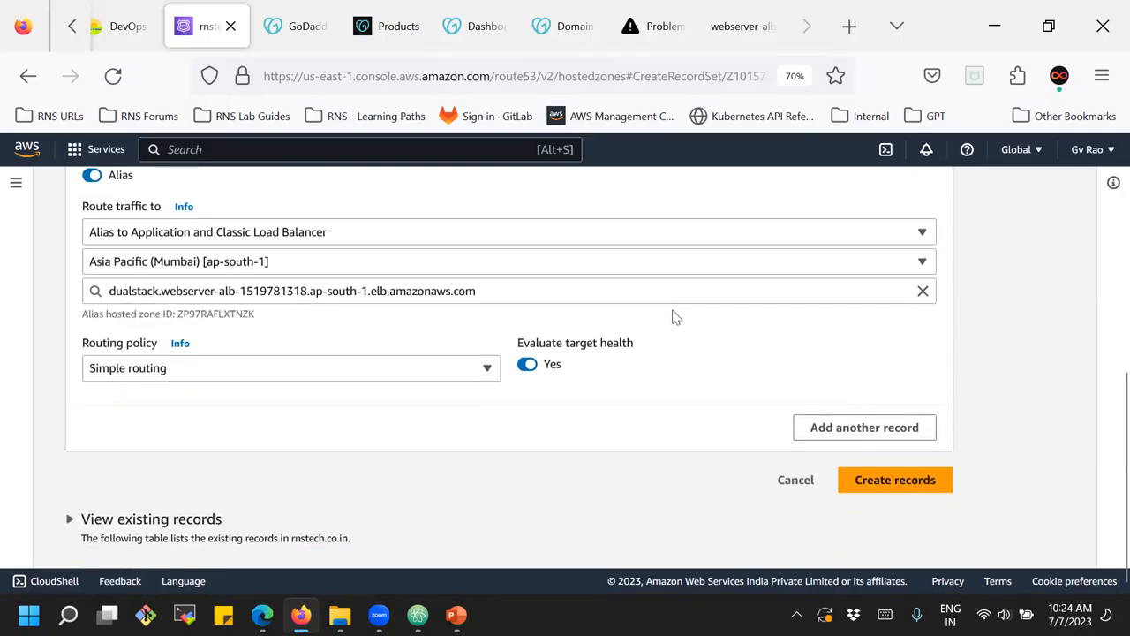
{"action": "scroll", "coordinate": [675, 316], "scroll_direction": "up", "scroll_amount": 3}
{"action": "scroll", "coordinate": [675, 316], "scroll_direction": "down", "scroll_amount": 3}
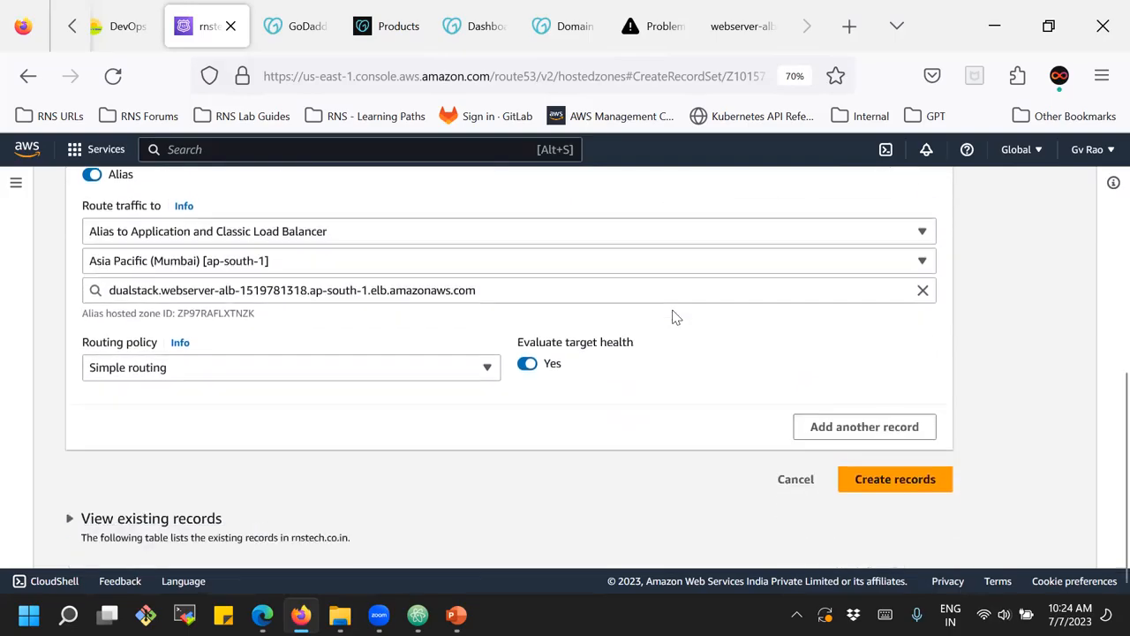
{"action": "left_click", "coordinate": [881, 490]}
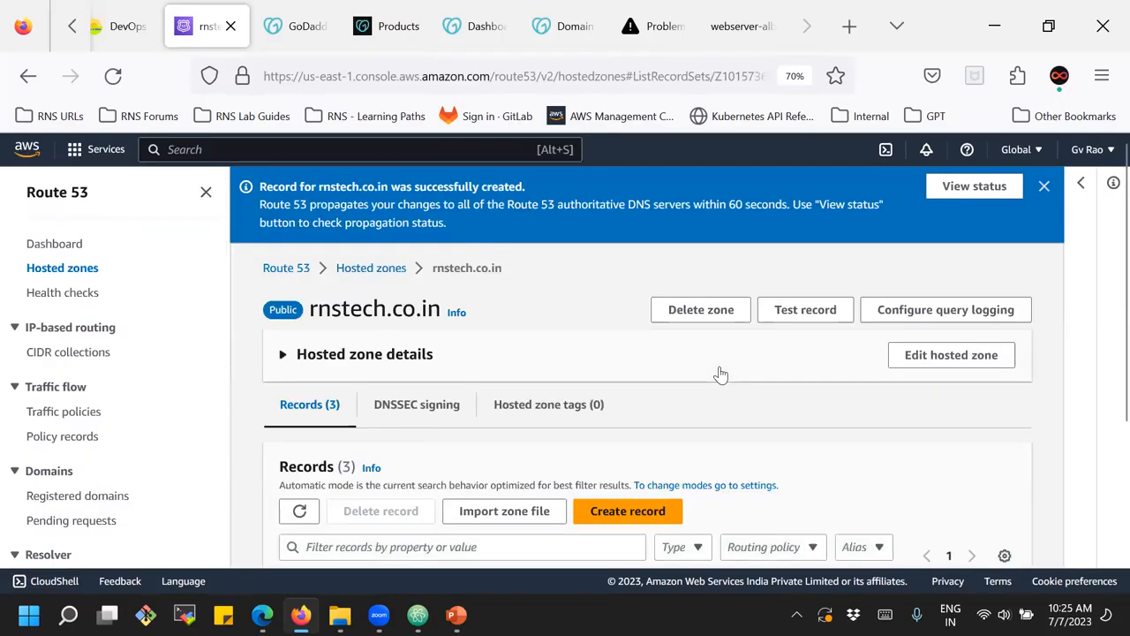
{"action": "left_click", "coordinate": [653, 25]}
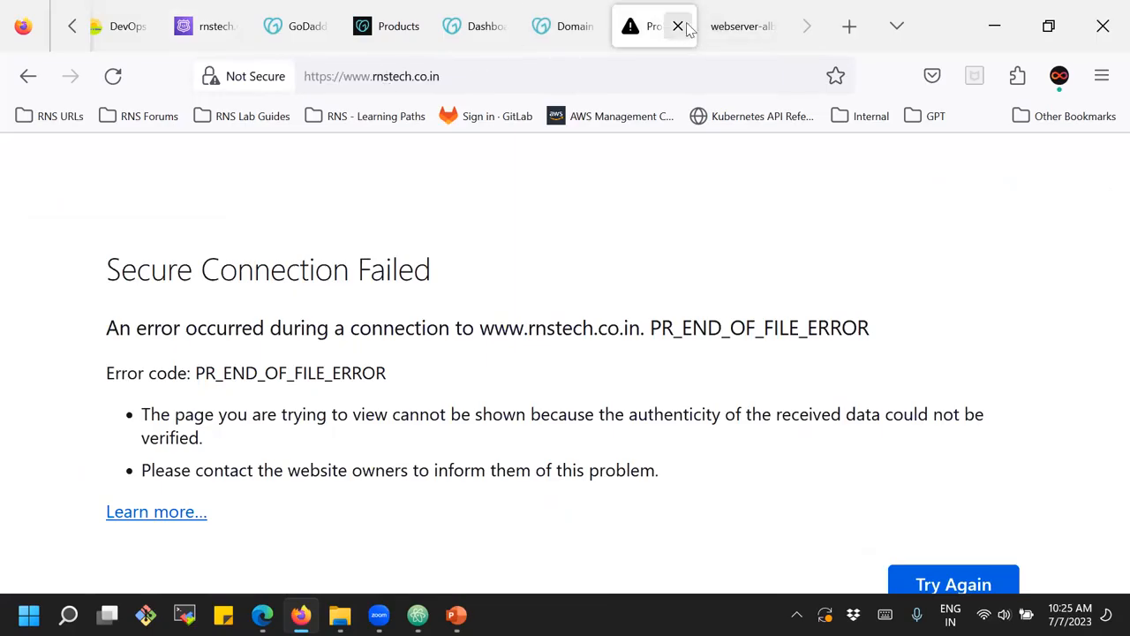
{"action": "left_click", "coordinate": [677, 27]}
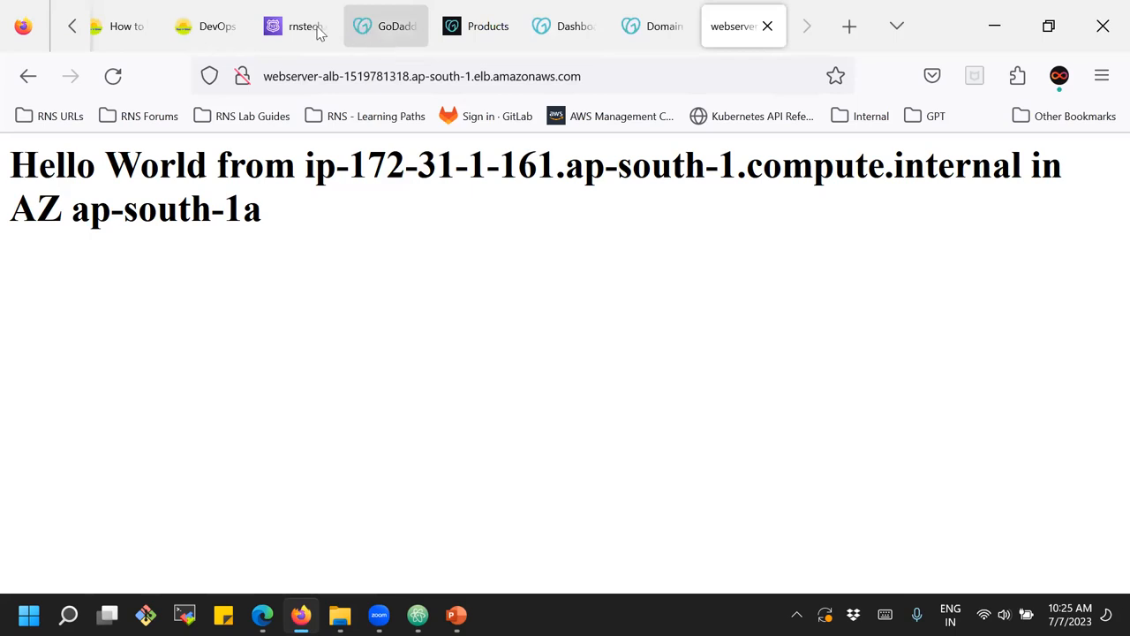
{"action": "left_click", "coordinate": [300, 33]}
{"action": "scroll", "coordinate": [603, 280], "scroll_direction": "down", "scroll_amount": 3}
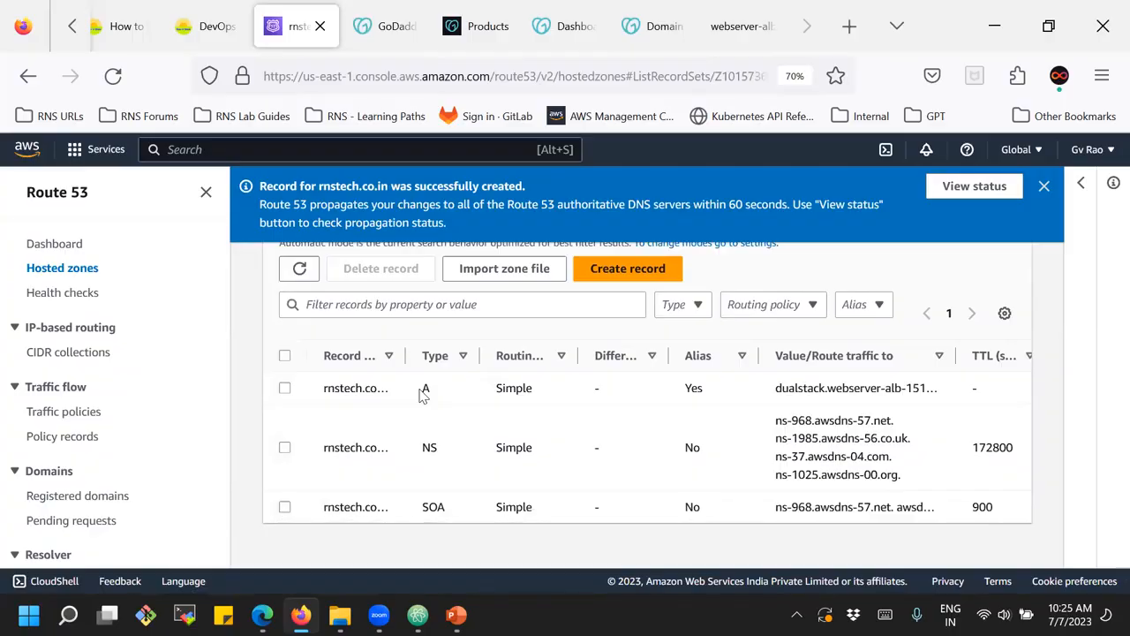
- Start a new A record named www and make it an alias to an Application and Classic Load Balancer
{"action": "left_click", "coordinate": [612, 277]}
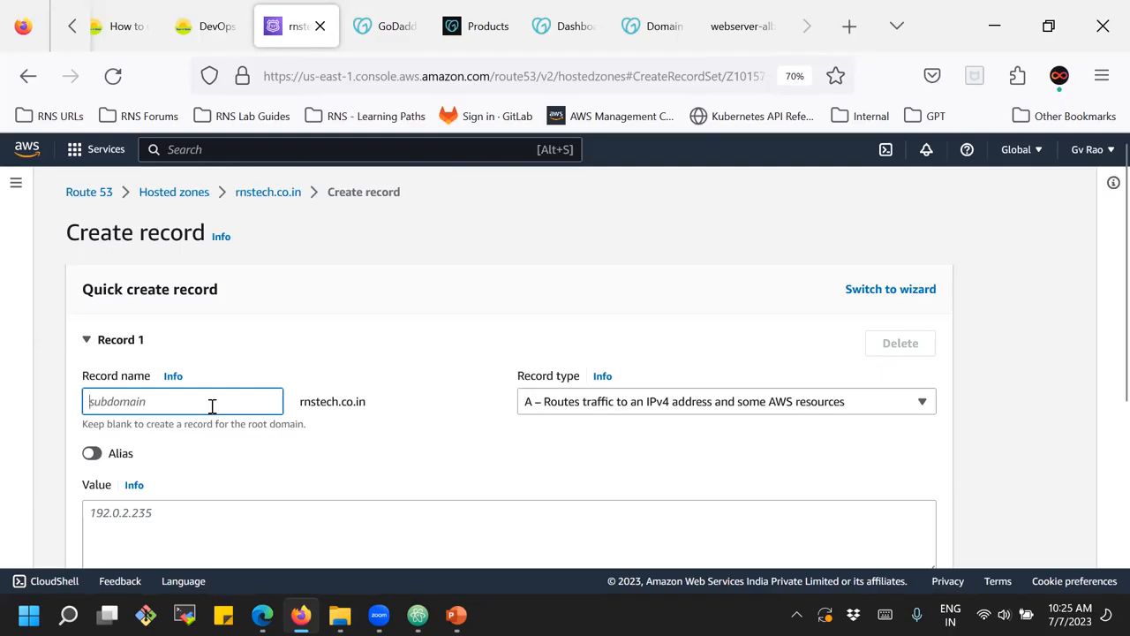
{"action": "type", "text": "www"}
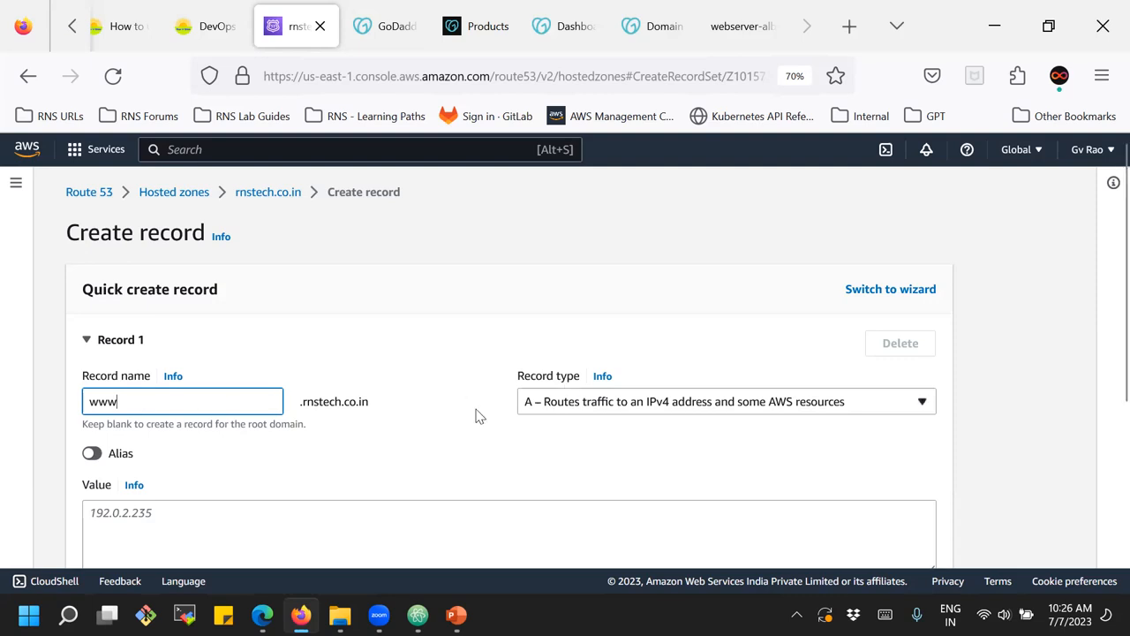
{"action": "scroll", "coordinate": [397, 426], "scroll_direction": "down", "scroll_amount": 2}
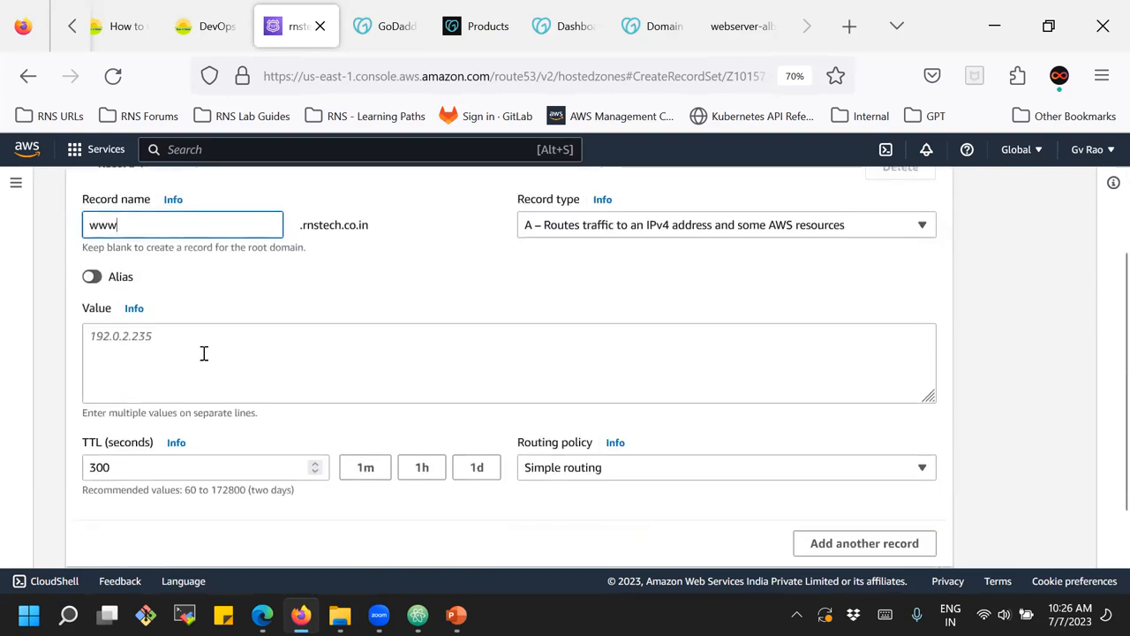
{"action": "left_click", "coordinate": [94, 277]}
{"action": "left_click", "coordinate": [167, 339]}
{"action": "scroll", "coordinate": [203, 432], "scroll_direction": "down", "scroll_amount": 1}
{"action": "scroll", "coordinate": [202, 441], "scroll_direction": "down", "scroll_amount": 2}
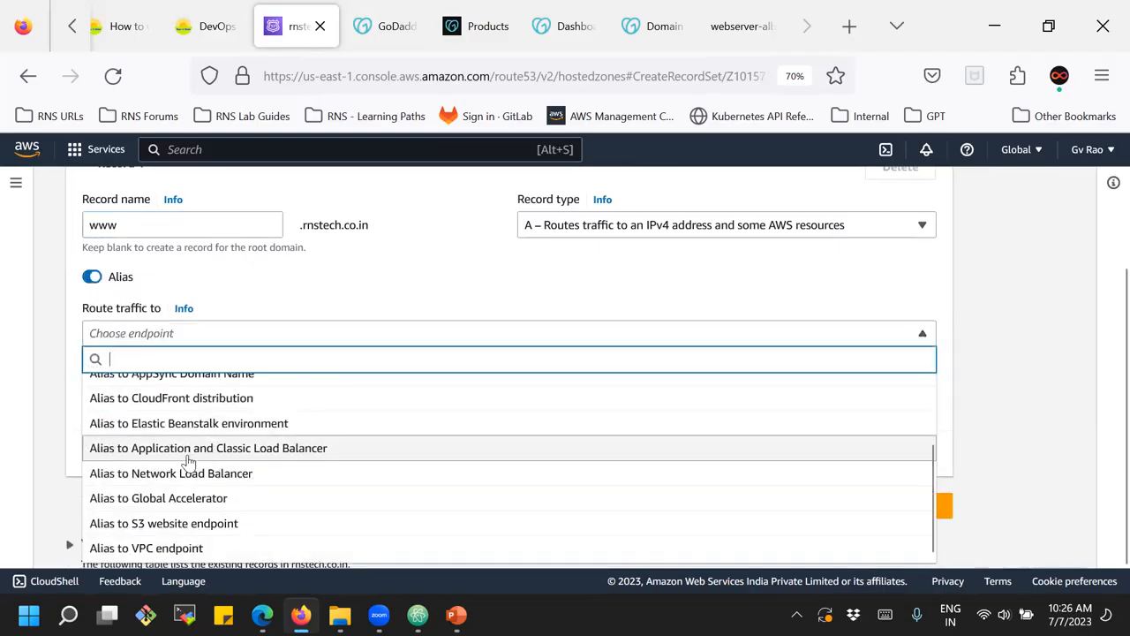
{"action": "left_click", "coordinate": [188, 451]}
- Set the www alias to region Asia Pacific (Mumbai) [ap-south-1] and the dualstack.webserver-alb-1519781318.ap-south-1.elb.amazonaws.com load balancer, and create the record
{"action": "left_click", "coordinate": [159, 364]}
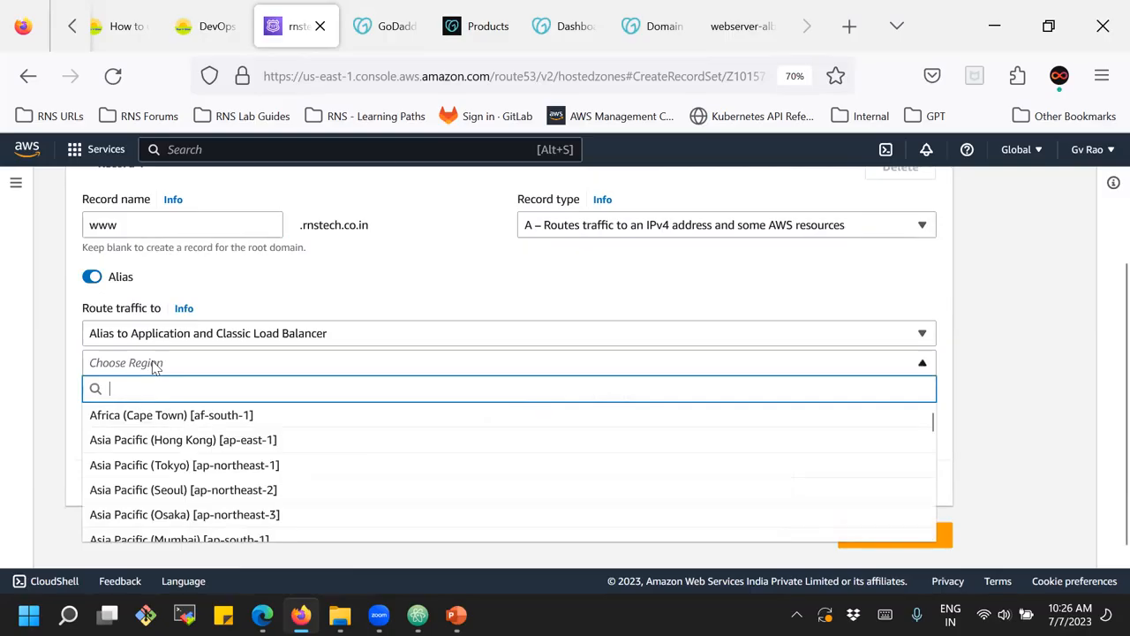
{"action": "scroll", "coordinate": [177, 459], "scroll_direction": "down", "scroll_amount": 2}
{"action": "left_click", "coordinate": [176, 461]}
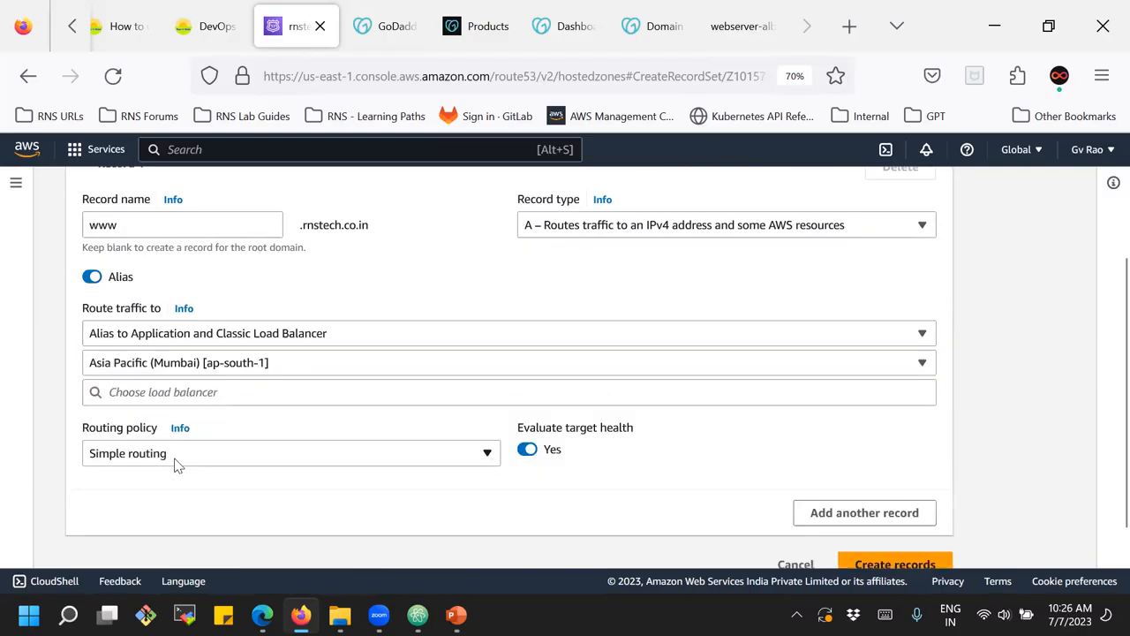
{"action": "left_click", "coordinate": [205, 393]}
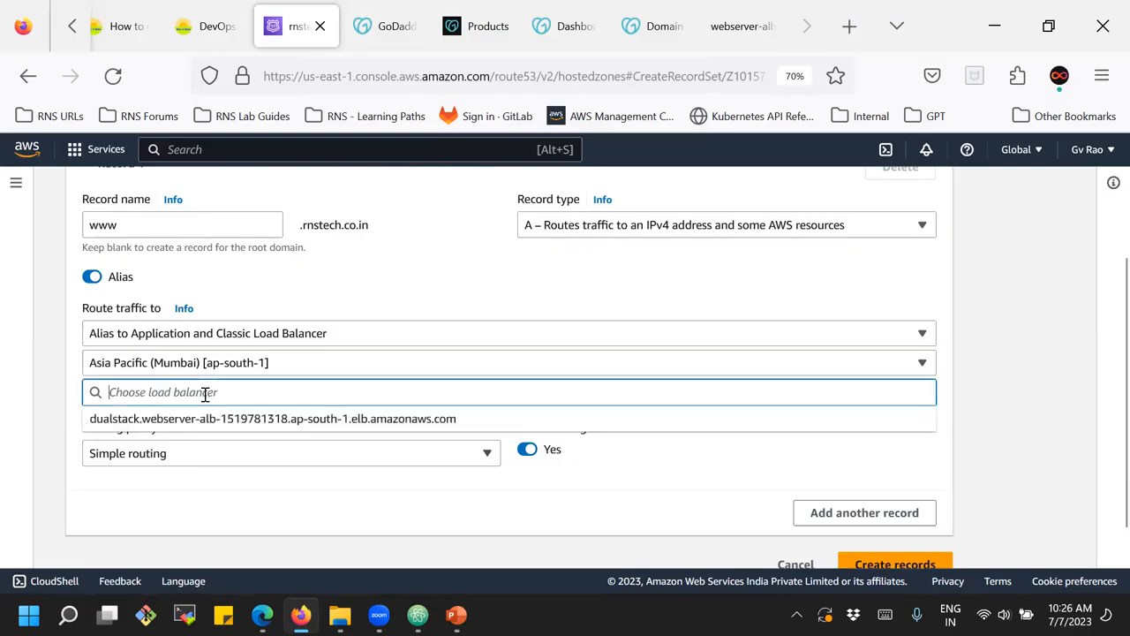
{"action": "left_click", "coordinate": [209, 418]}
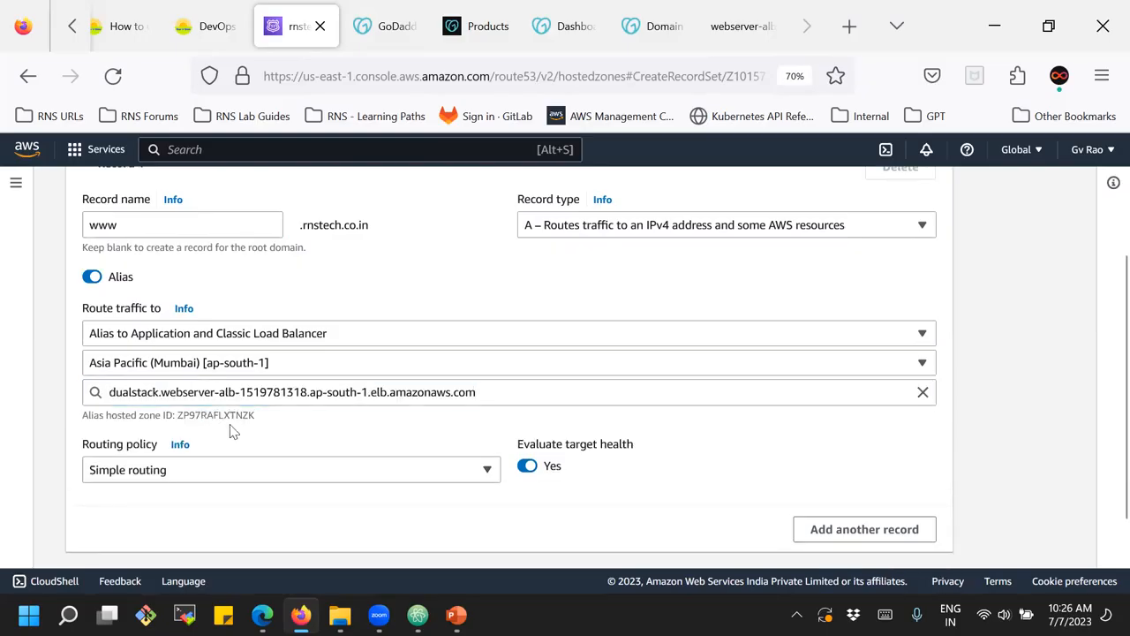
{"action": "scroll", "coordinate": [556, 349], "scroll_direction": "down", "scroll_amount": 2}
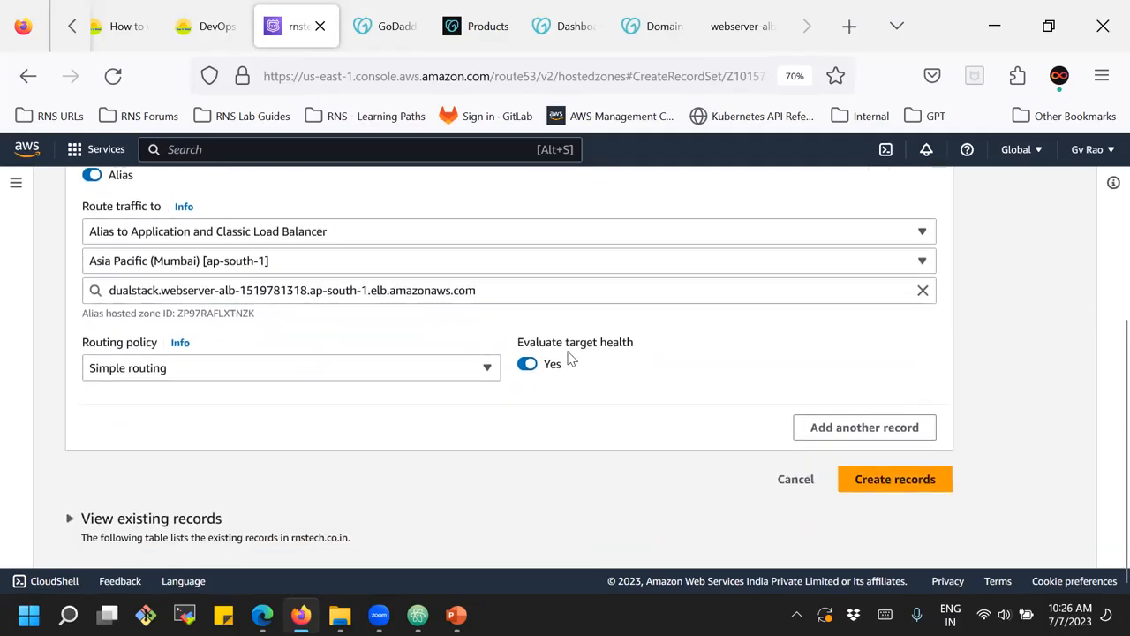
{"action": "left_click", "coordinate": [899, 488]}
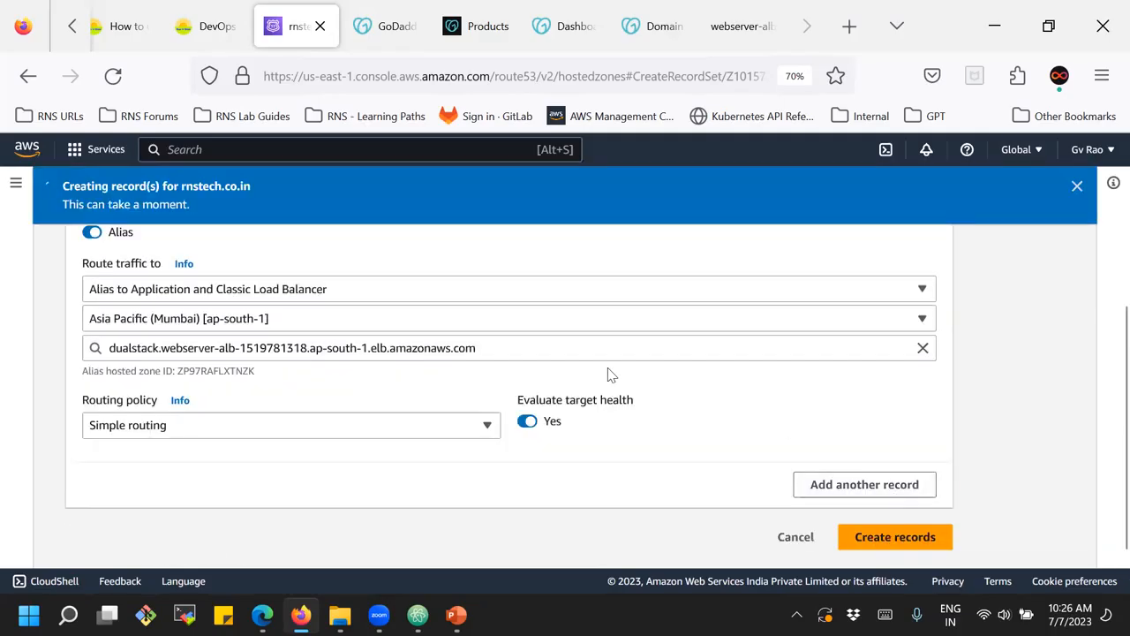
- Inspect all columns of the hosted zone's records with the record name column widened, and dismiss the record creation notification
{"action": "scroll", "coordinate": [608, 375], "scroll_direction": "down", "scroll_amount": 5}
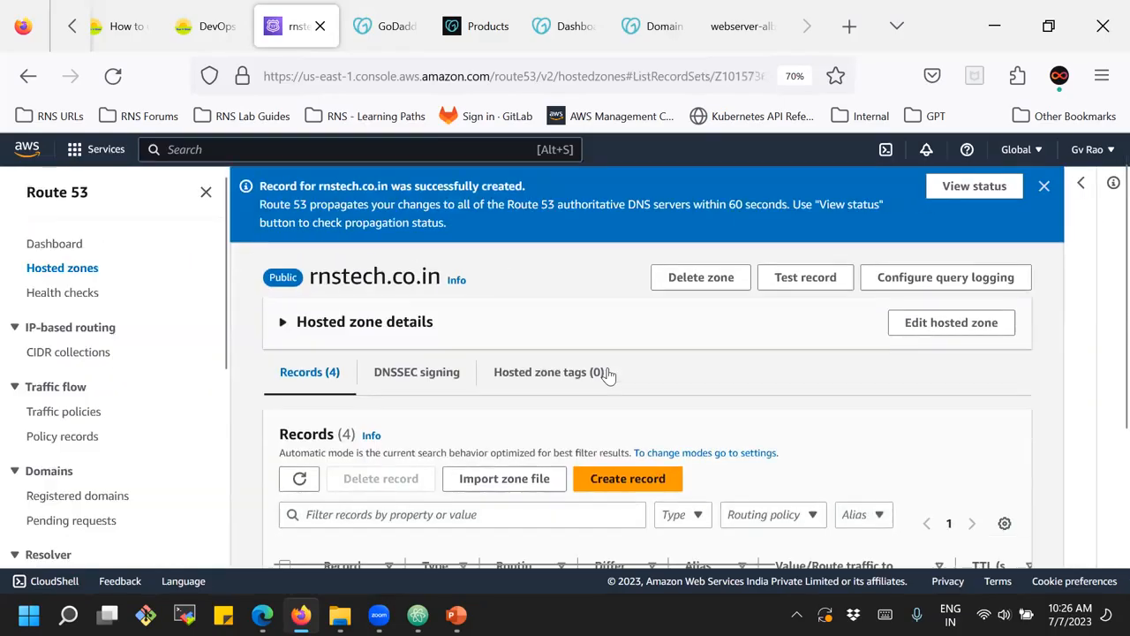
{"action": "scroll", "coordinate": [607, 375], "scroll_direction": "down", "scroll_amount": 1}
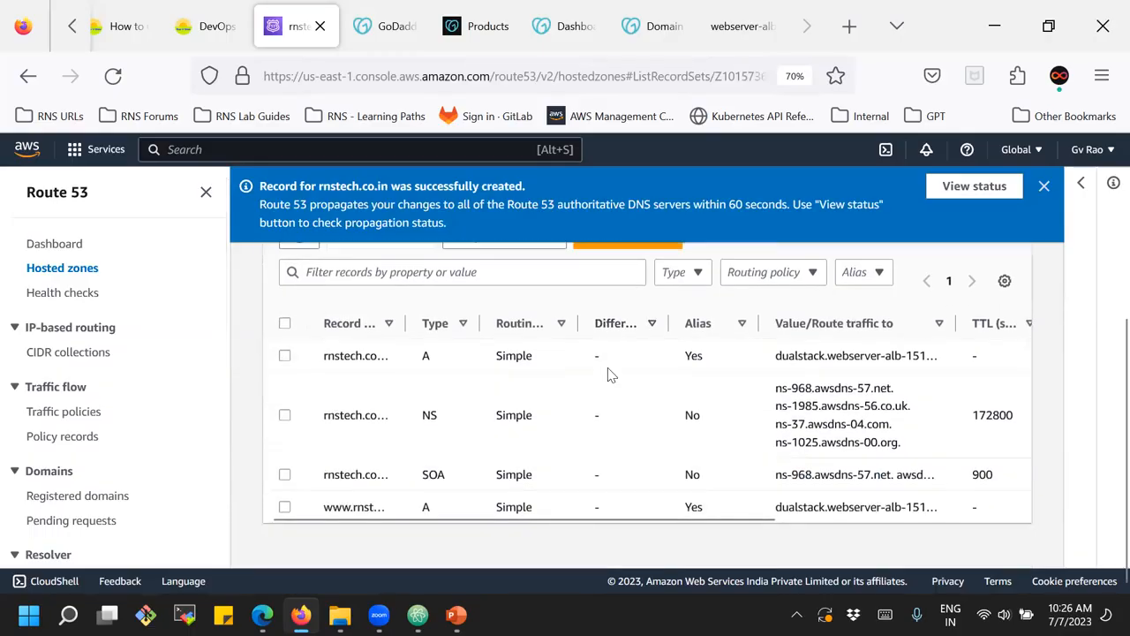
{"action": "left_click_drag", "start_coordinate": [406, 324], "coordinate": [465, 319]}
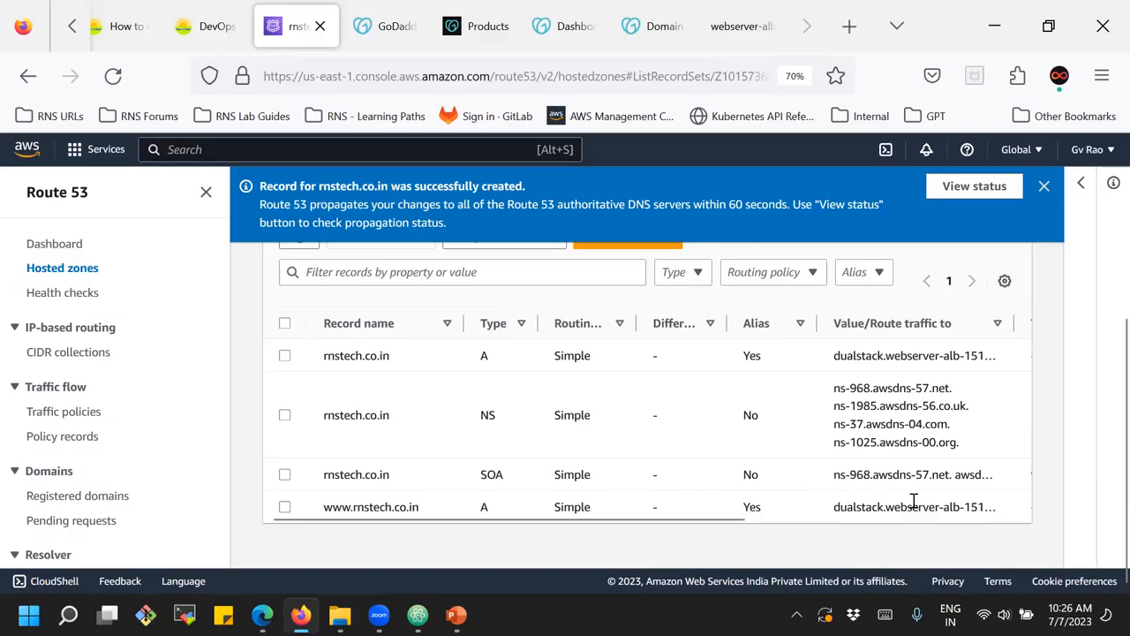
{"action": "left_click_drag", "start_coordinate": [701, 518], "coordinate": [1029, 519]}
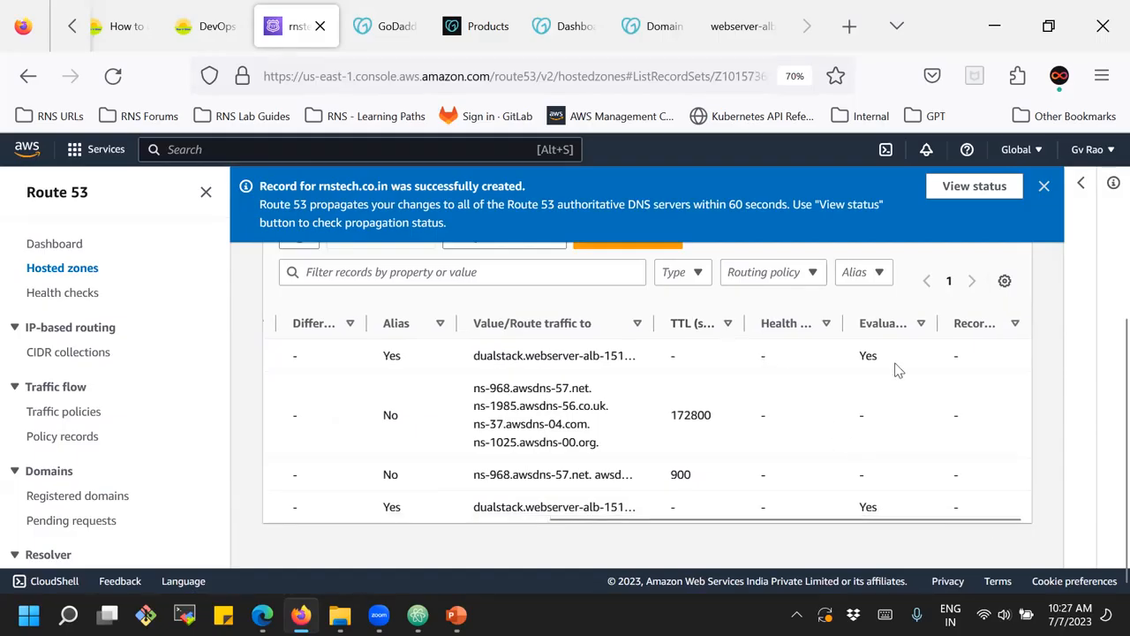
{"action": "left_click_drag", "start_coordinate": [928, 521], "coordinate": [565, 512]}
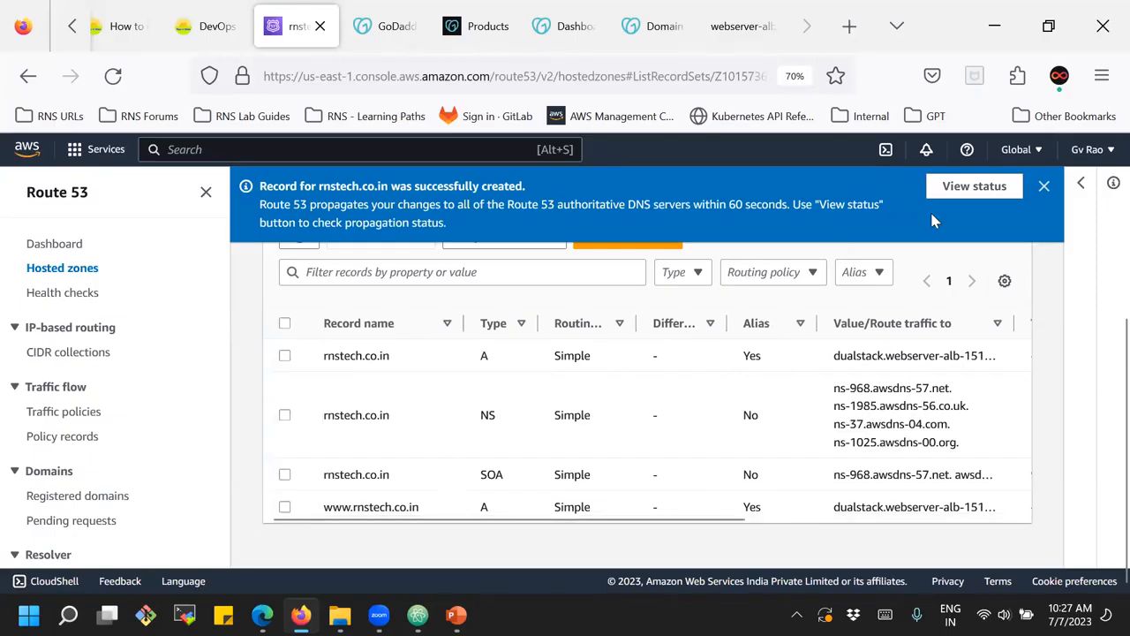
{"action": "left_click", "coordinate": [1045, 189]}
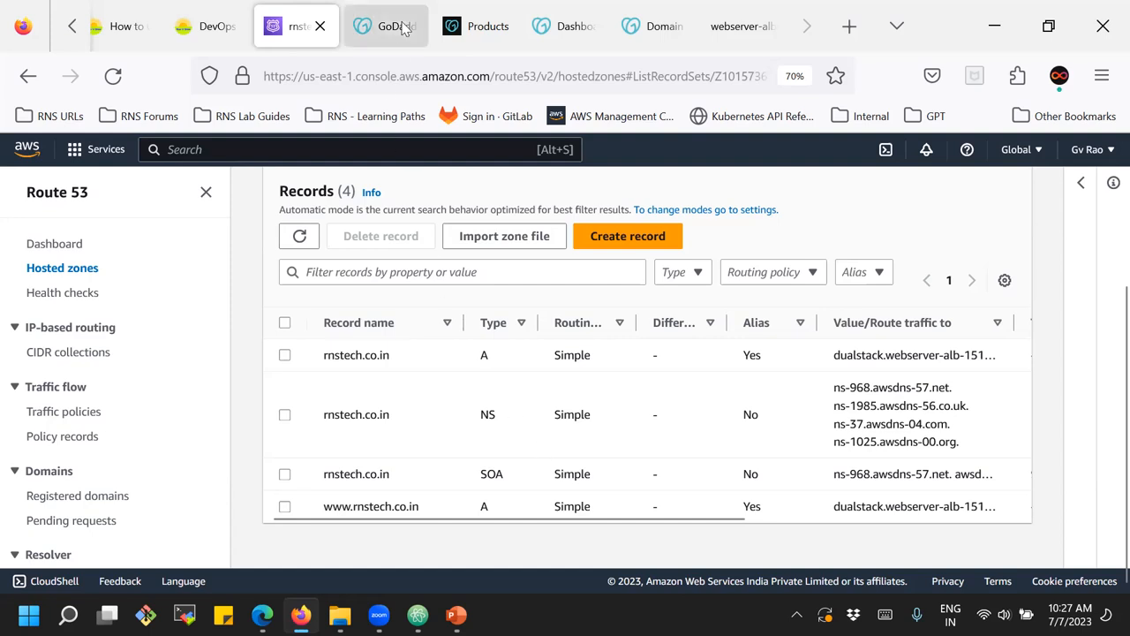
- Compare the custom nameservers set for the domain in GoDaddy with the NS record in the Route 53 hosted zone
{"action": "left_click", "coordinate": [574, 26]}
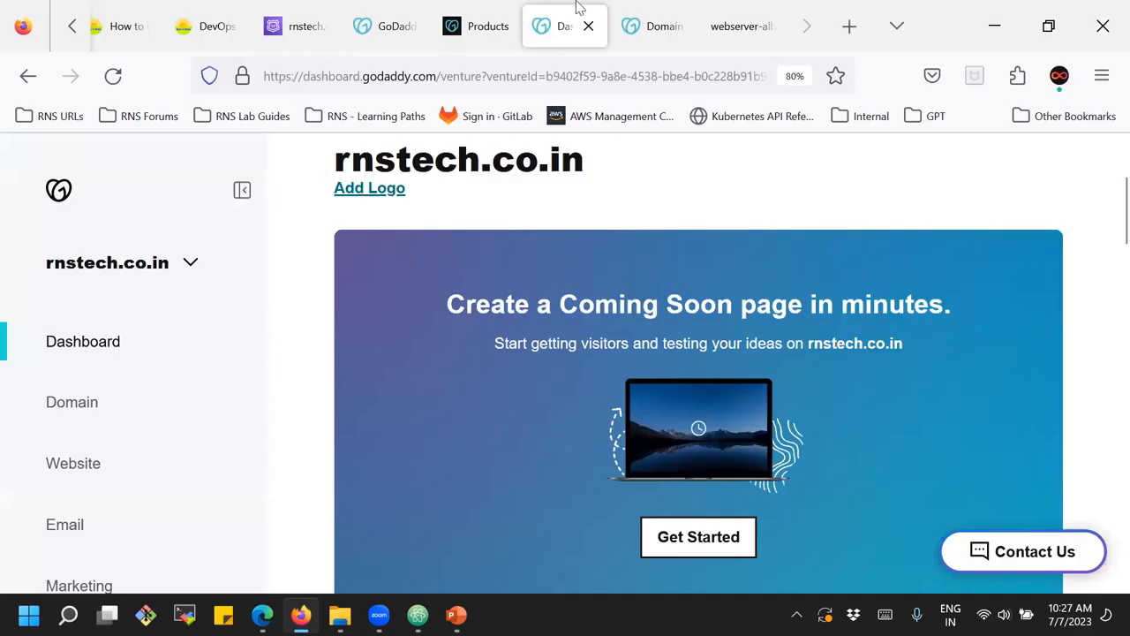
{"action": "left_click", "coordinate": [654, 27]}
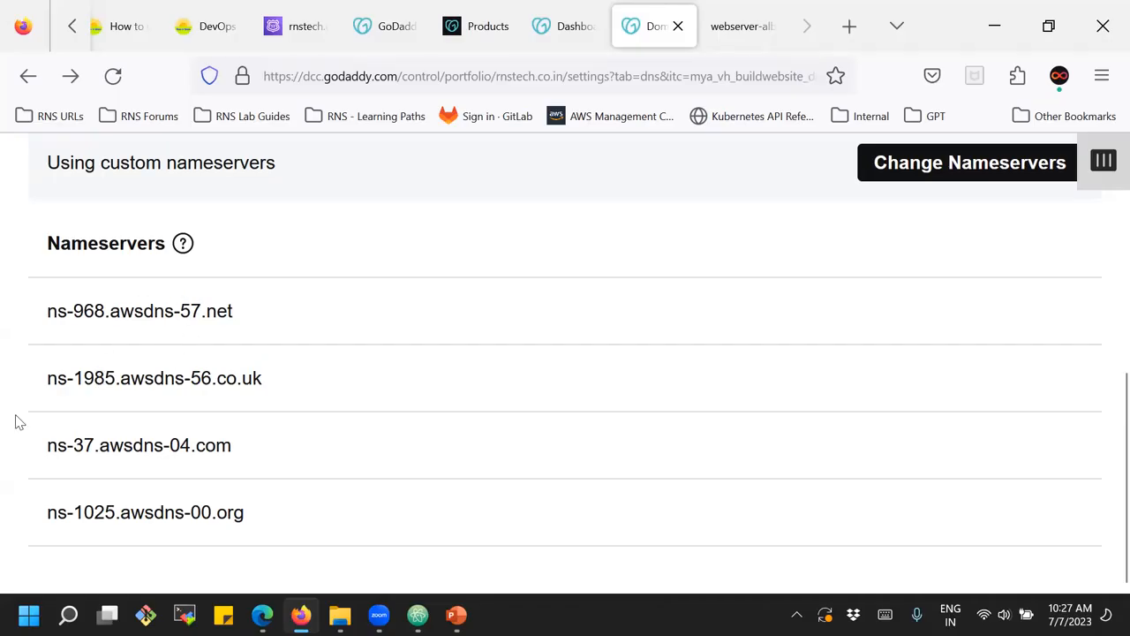
{"action": "left_click", "coordinate": [272, 36]}
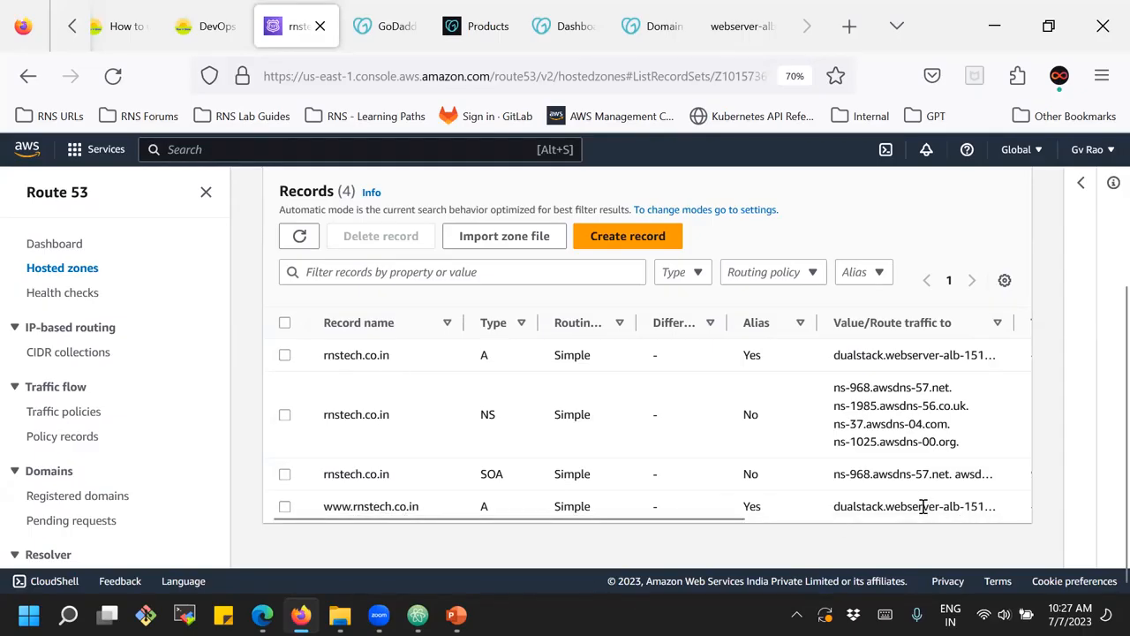
- Reload the webserver-alb load balancer page twice to check which server responds
{"action": "left_click", "coordinate": [742, 27]}
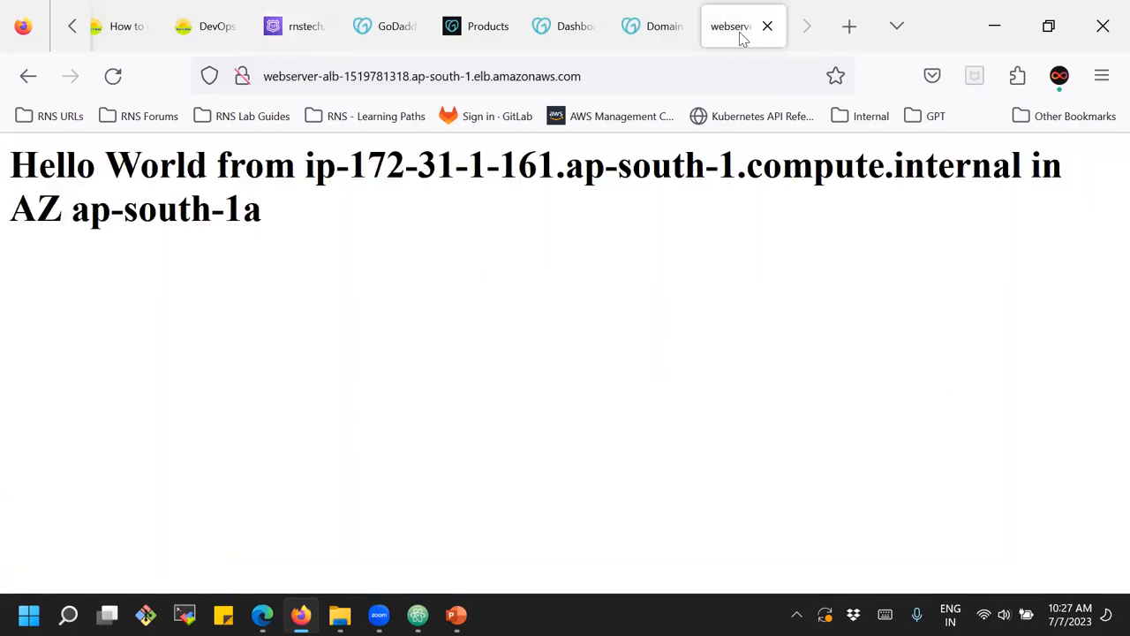
{"action": "left_click", "coordinate": [113, 76]}
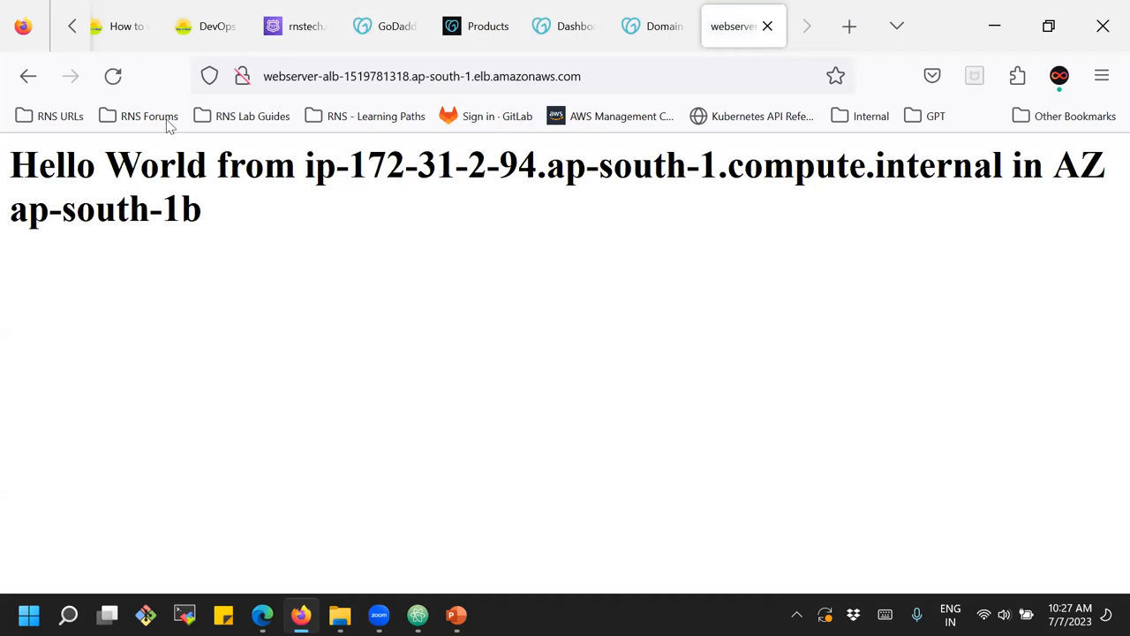
{"action": "left_click", "coordinate": [112, 77]}
- Load rnstech.co.in in a new browser tab to test the domain
{"action": "left_click", "coordinate": [849, 26]}
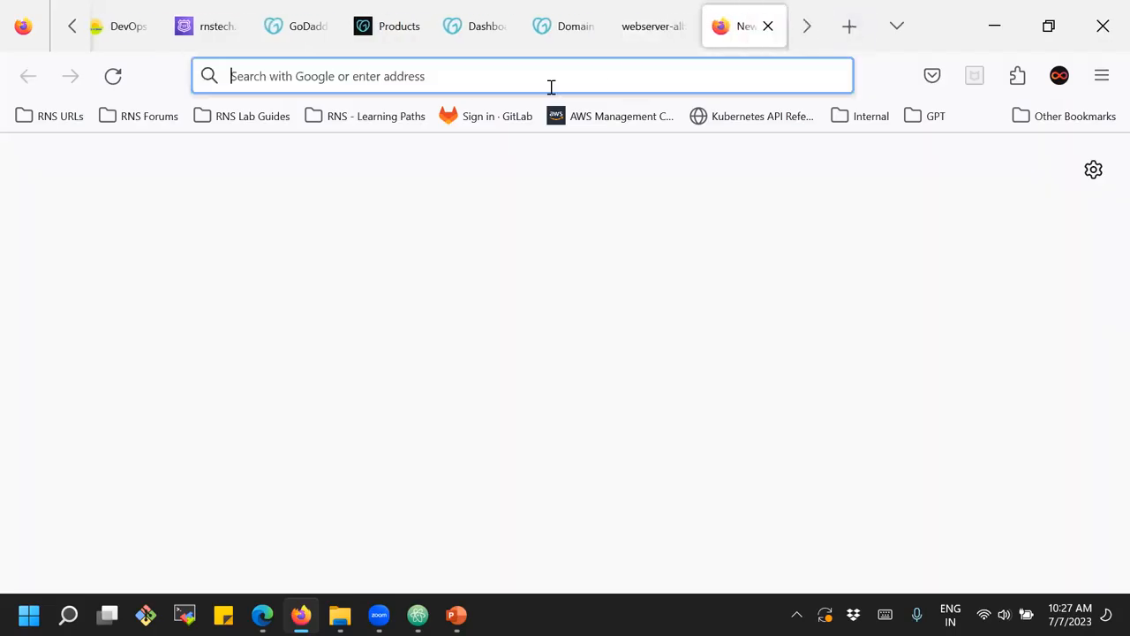
{"action": "type", "text": "rnstech"}
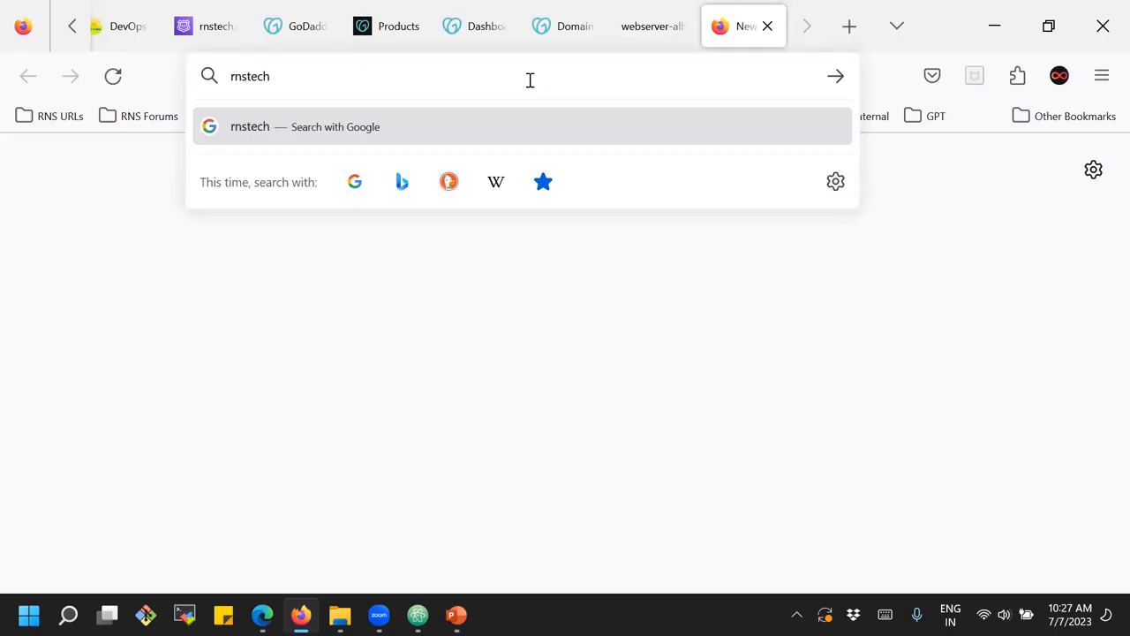
{"action": "type", "text": ".co.in"}
{"action": "key", "text": "Return"}
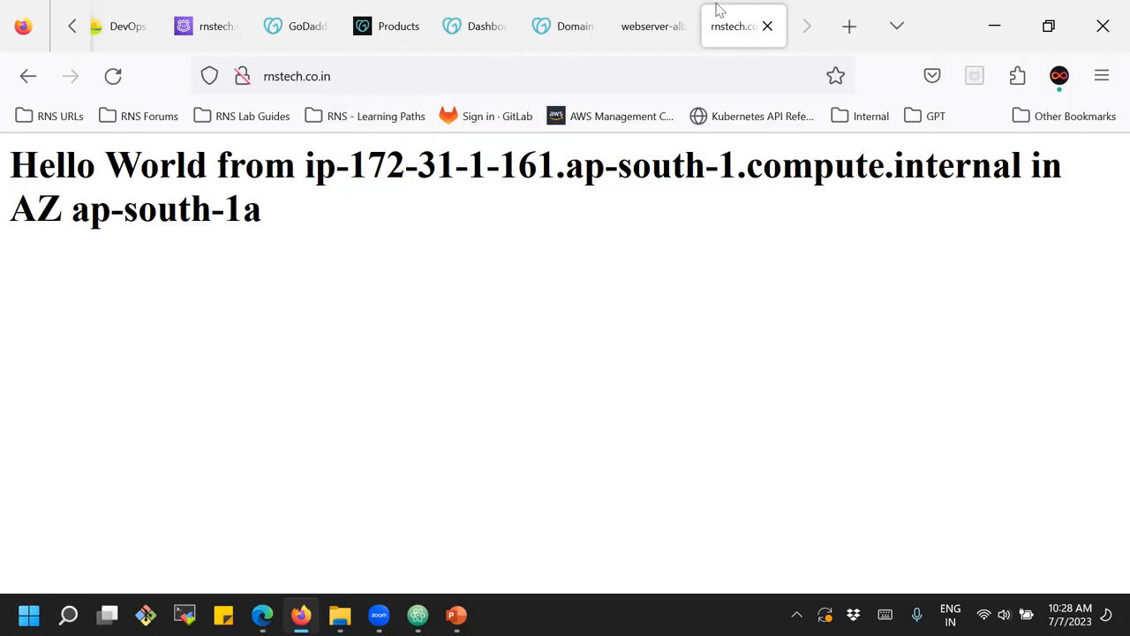
- Search the web for whatsdnsstatus in a new browser tab
{"action": "left_click", "coordinate": [851, 31]}
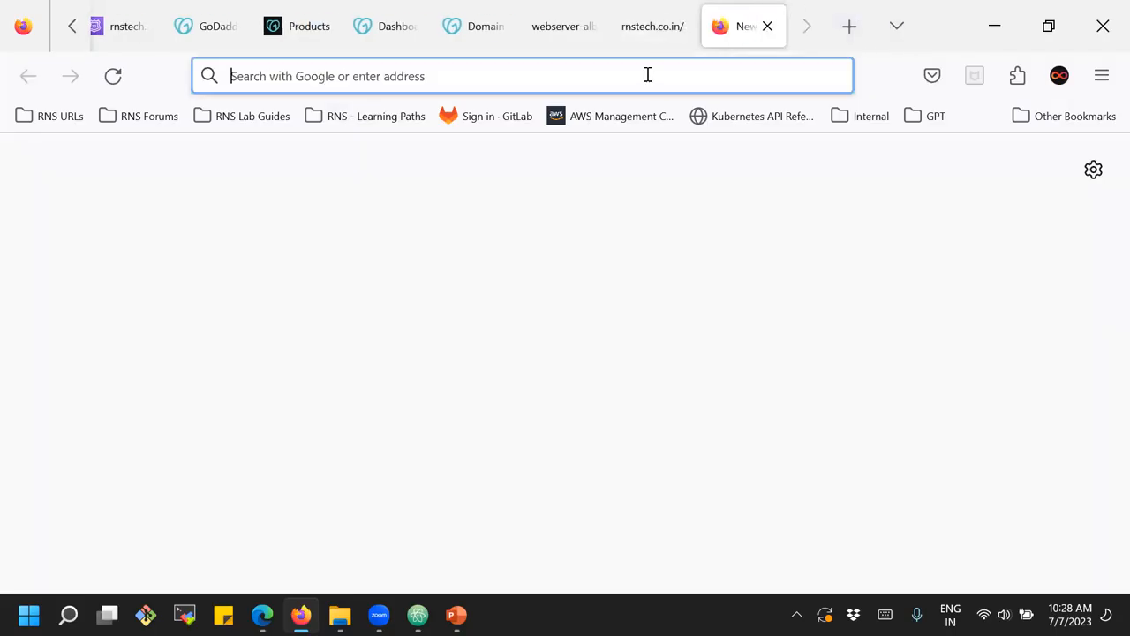
{"action": "type", "text": "wha"}
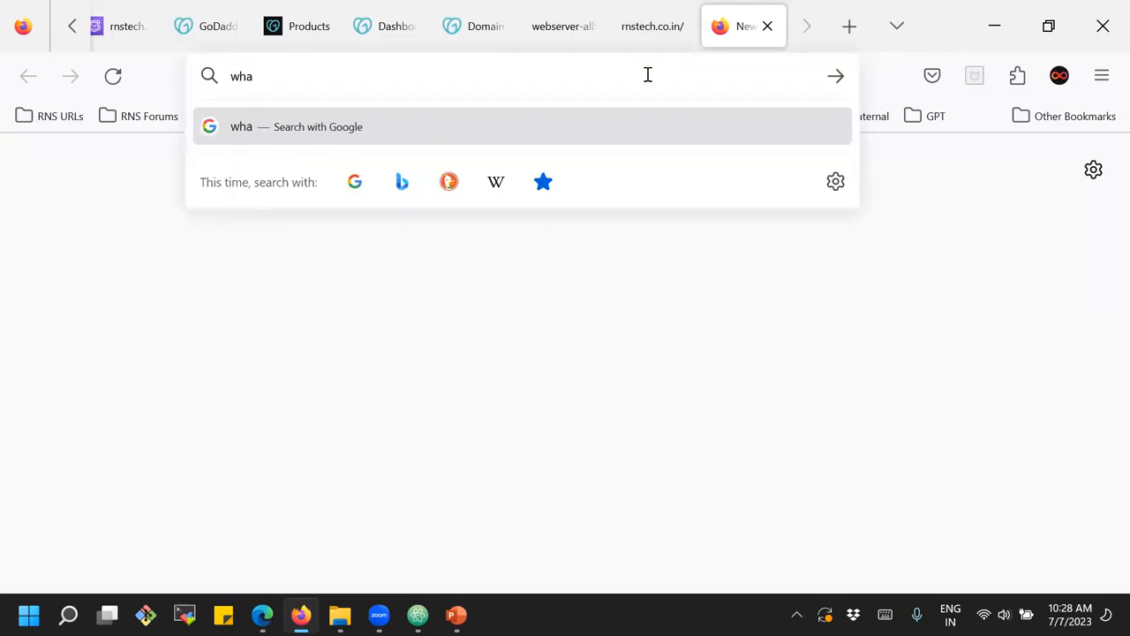
{"action": "type", "text": "tsd"}
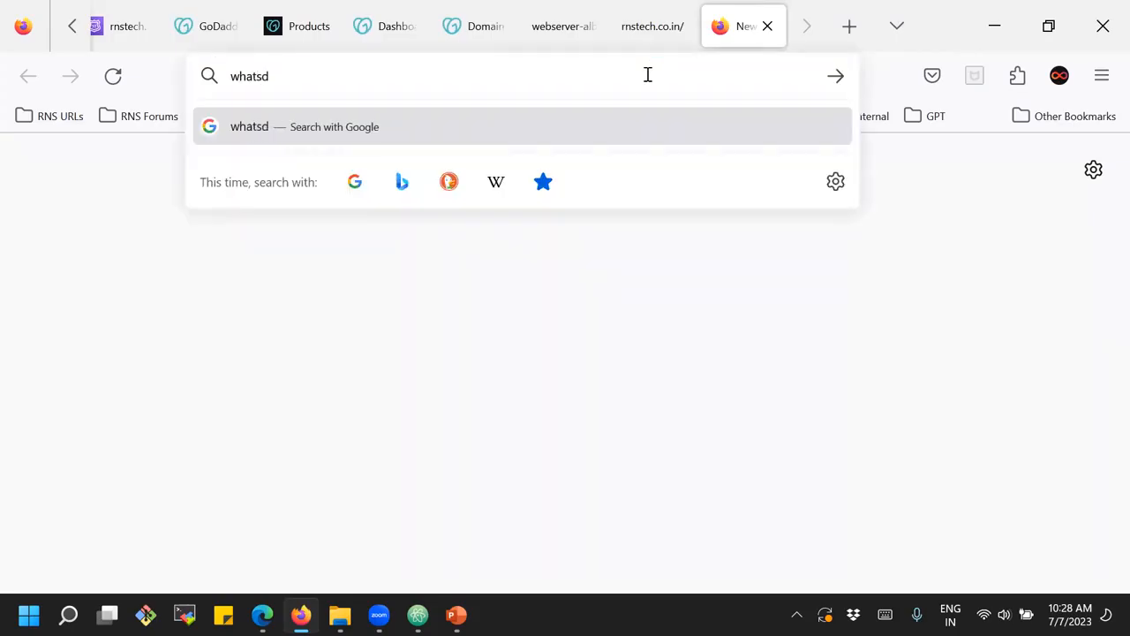
{"action": "type", "text": "ns"}
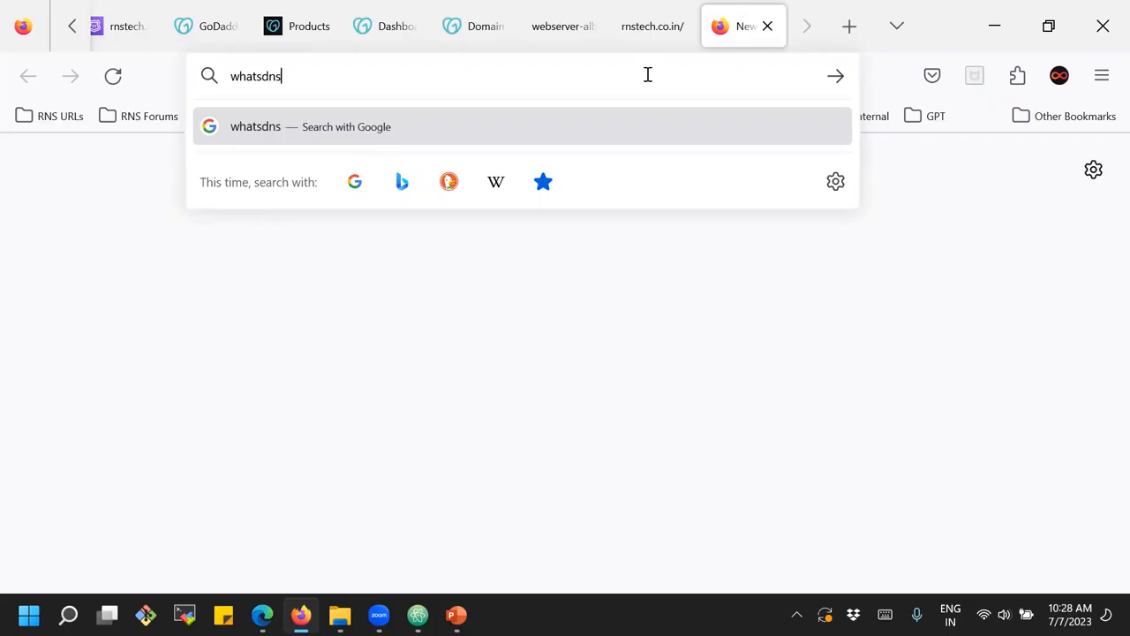
{"action": "type", "text": "status"}
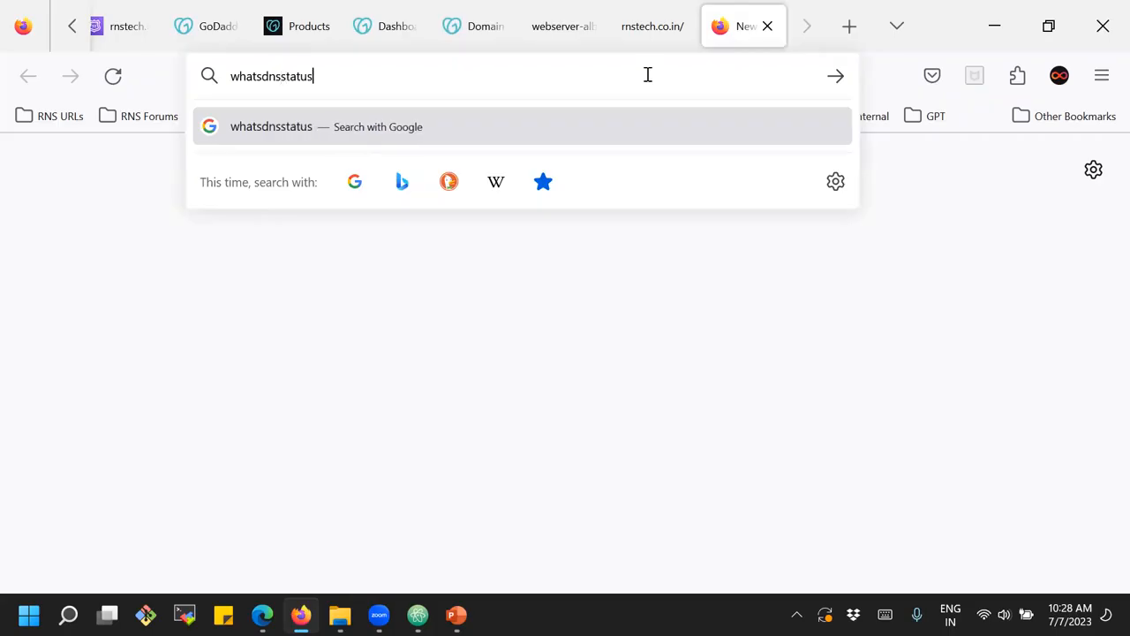
{"action": "key", "text": "Return"}
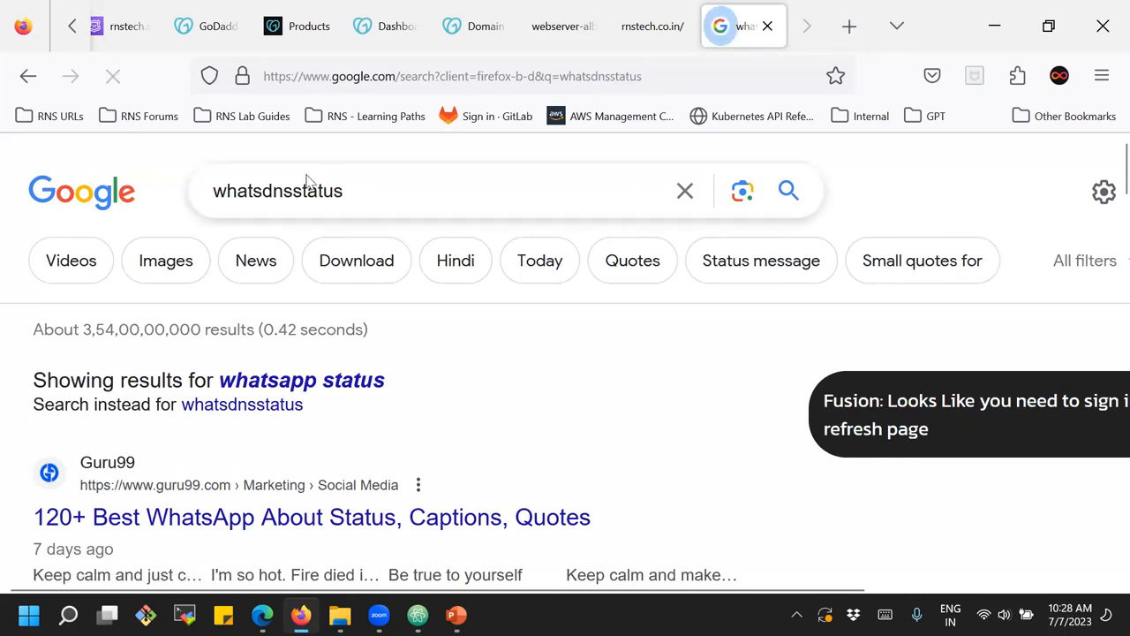
- Change the web search to whatsmydns and open the DNS Propagation Checker at whatsmydns.net
{"action": "left_click_drag", "start_coordinate": [264, 196], "coordinate": [349, 193]}
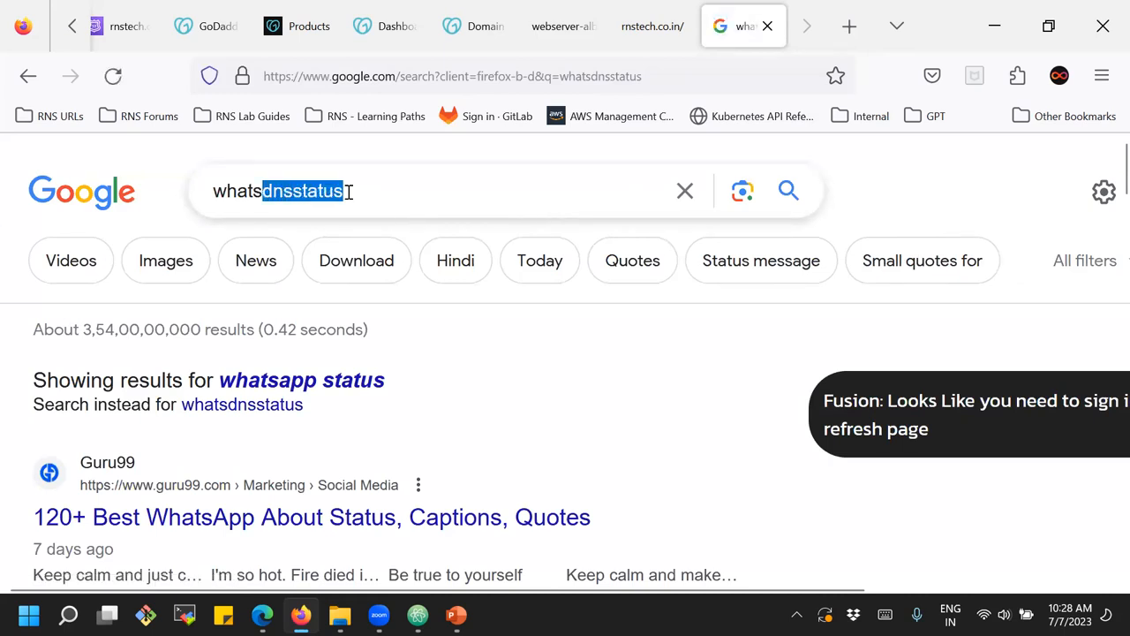
{"action": "type", "text": "mydns"}
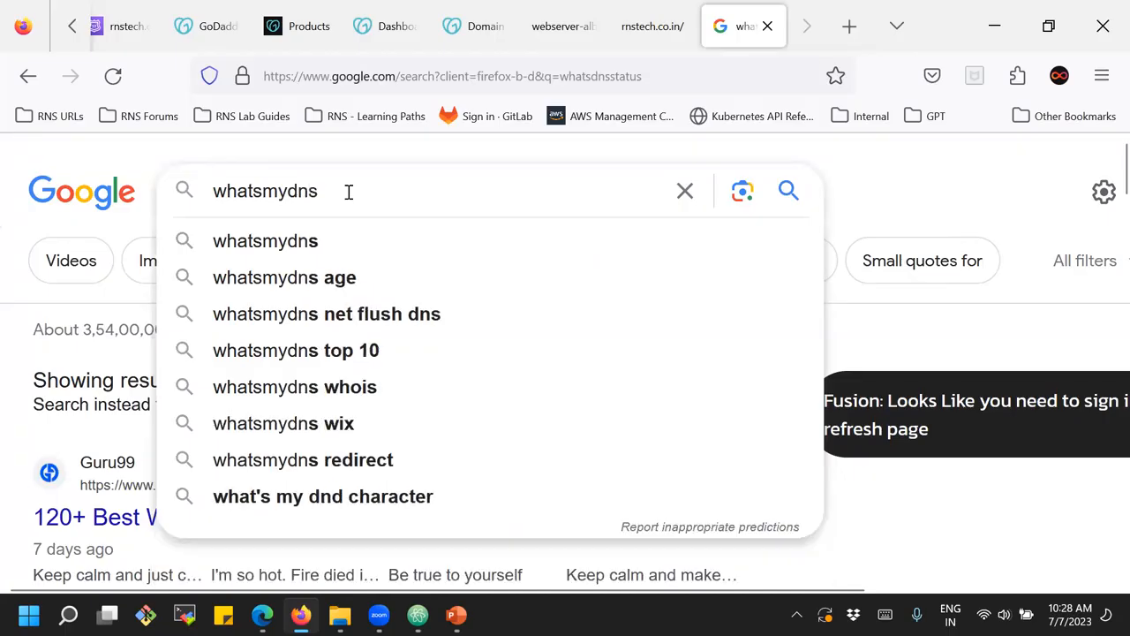
{"action": "left_click", "coordinate": [295, 241]}
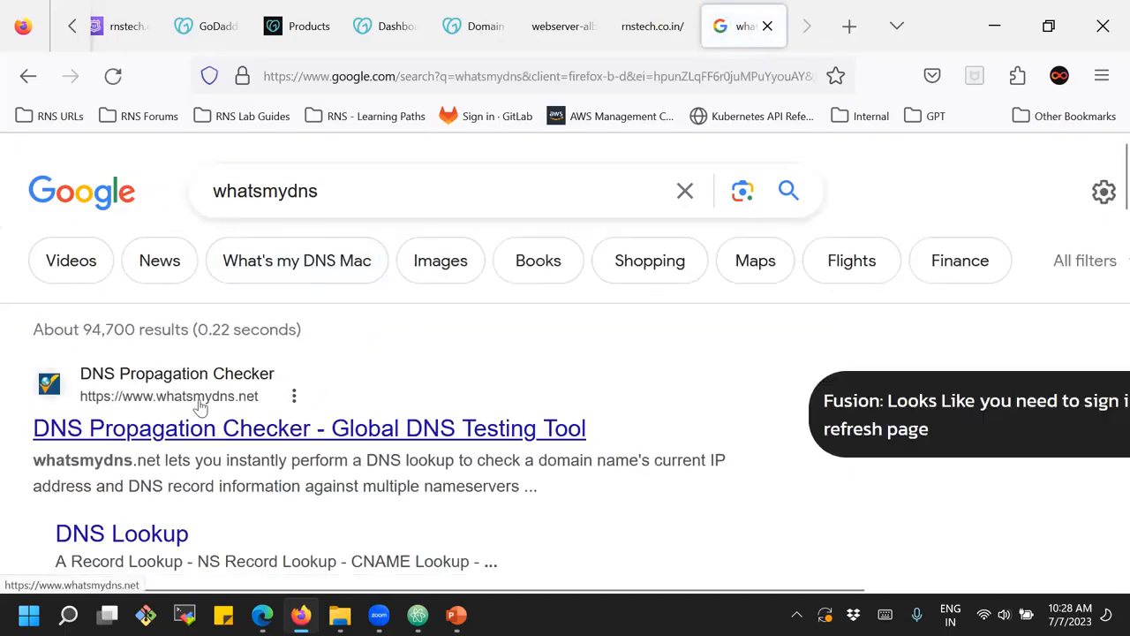
{"action": "left_click", "coordinate": [199, 404]}
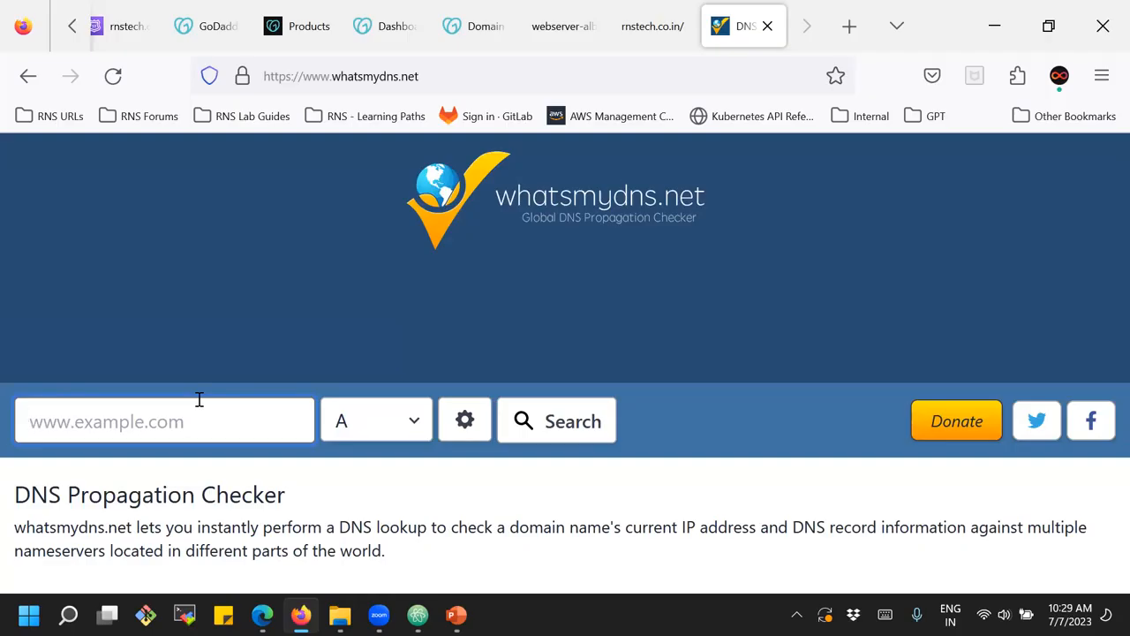
- Return to the rnstech.co.in page and reload it twice to check which server responds
{"action": "left_click", "coordinate": [644, 31]}
{"action": "left_click", "coordinate": [113, 77]}
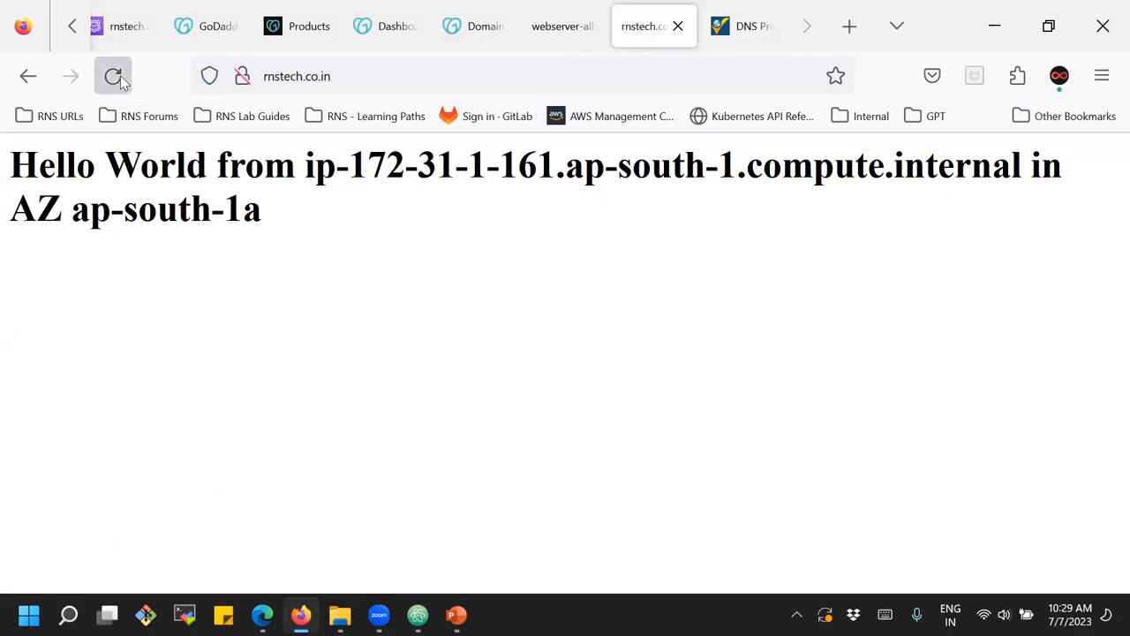
{"action": "left_click", "coordinate": [113, 77]}
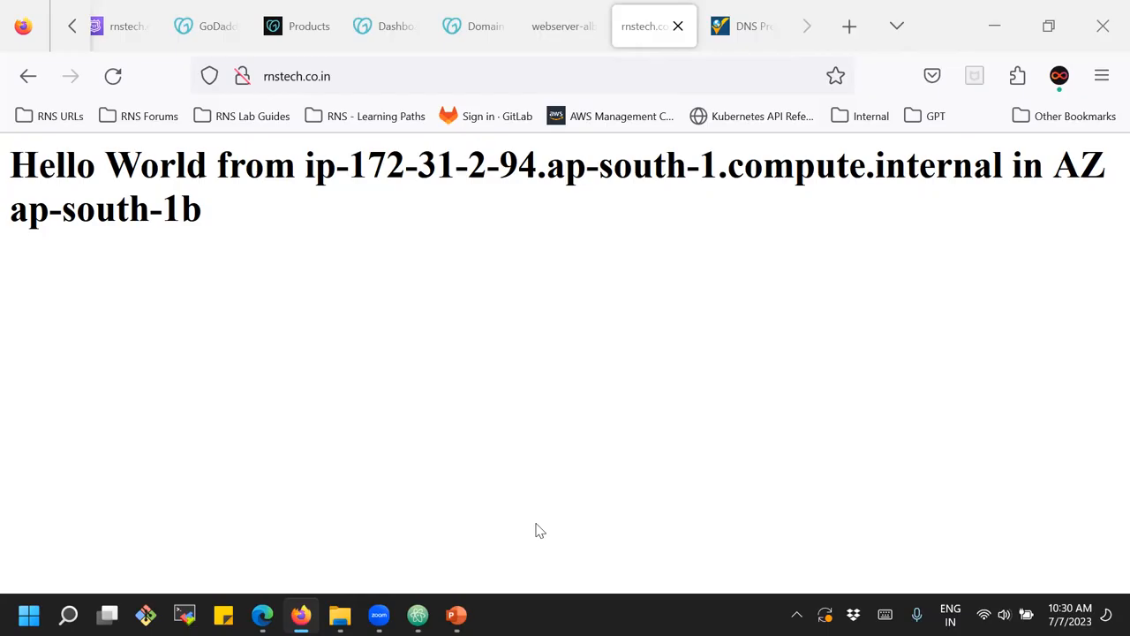
{"action": "left_click", "coordinate": [746, 27]}
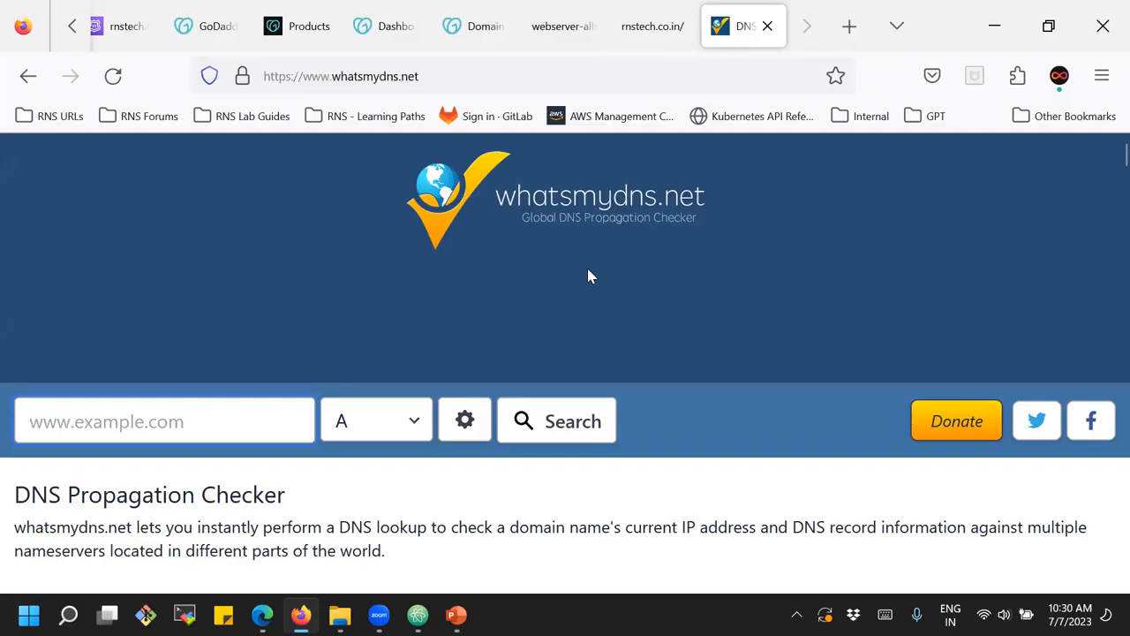
{"action": "left_click", "coordinate": [649, 27]}
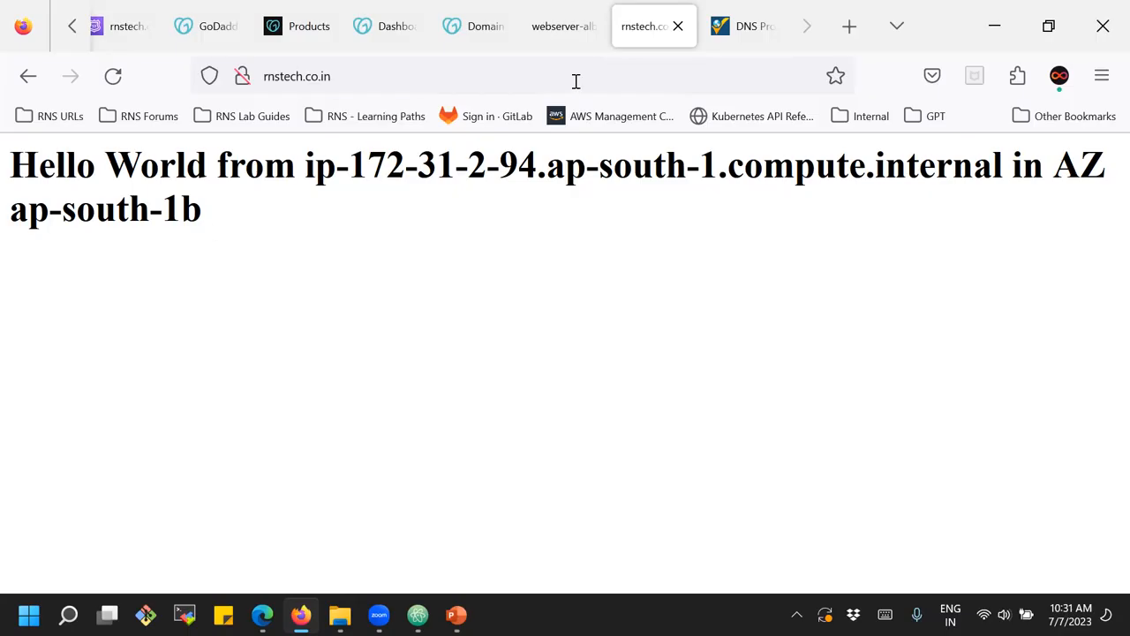
{"action": "left_click", "coordinate": [749, 35]}
{"action": "scroll", "coordinate": [201, 281], "scroll_direction": "down", "scroll_amount": 3}
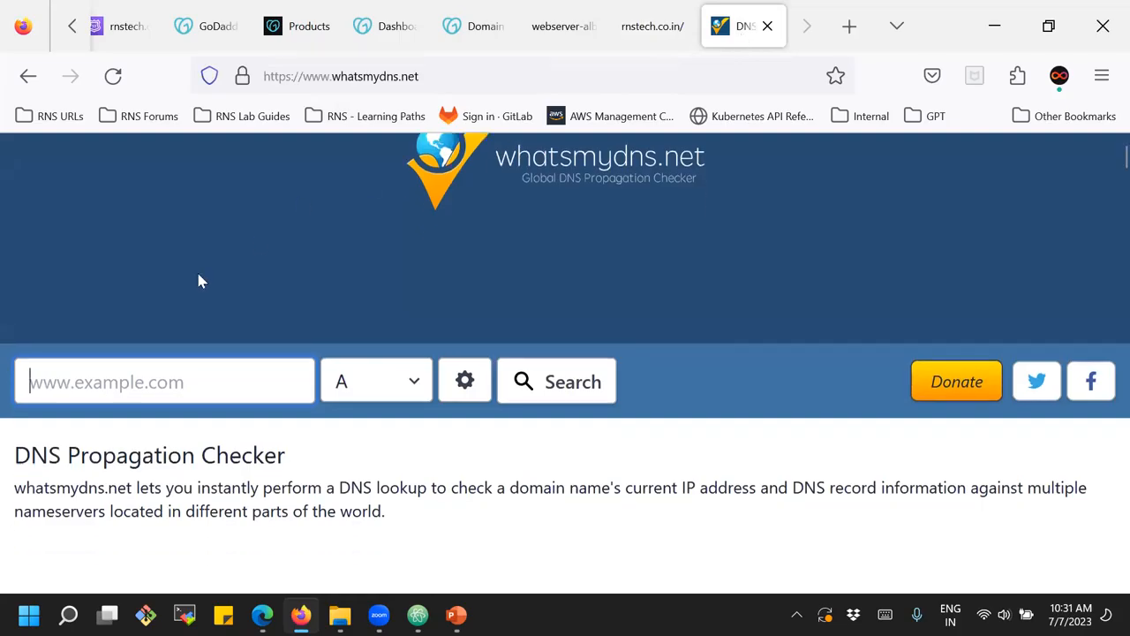
{"action": "left_click", "coordinate": [664, 33]}
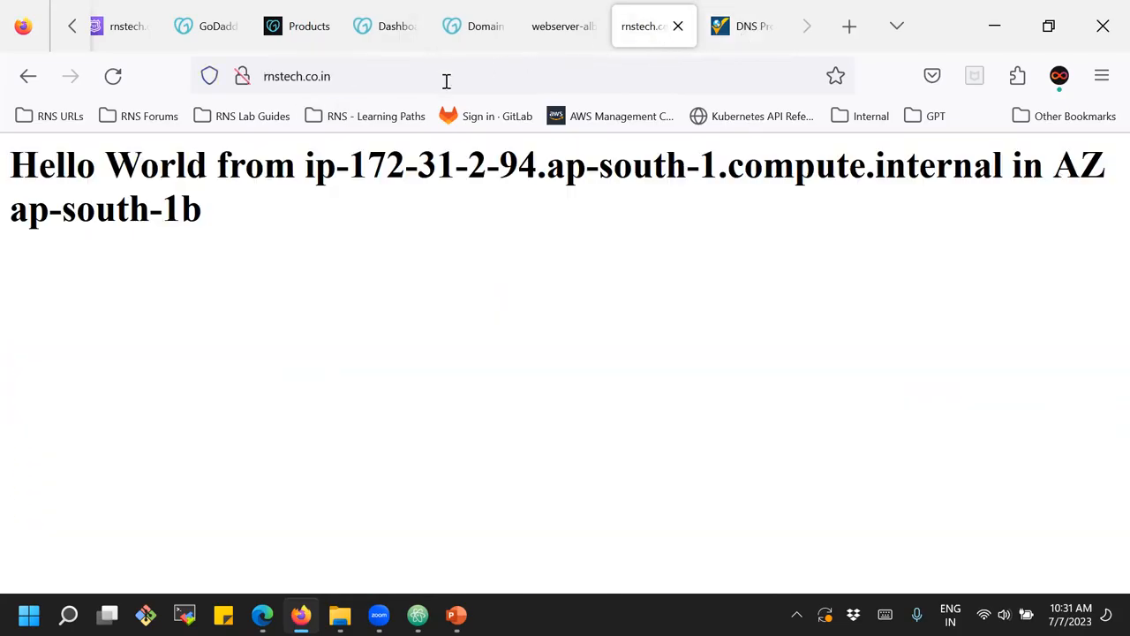
{"action": "left_click", "coordinate": [346, 75]}
{"action": "key", "text": "ctrl+c"}
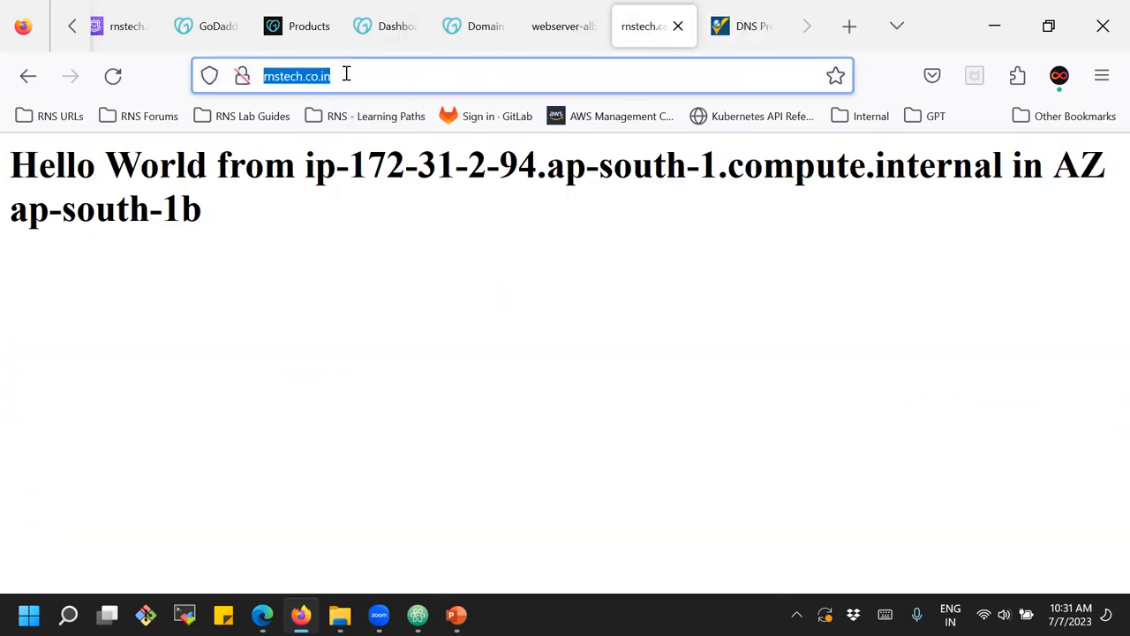
{"action": "left_click", "coordinate": [742, 26]}
{"action": "left_click", "coordinate": [221, 293]}
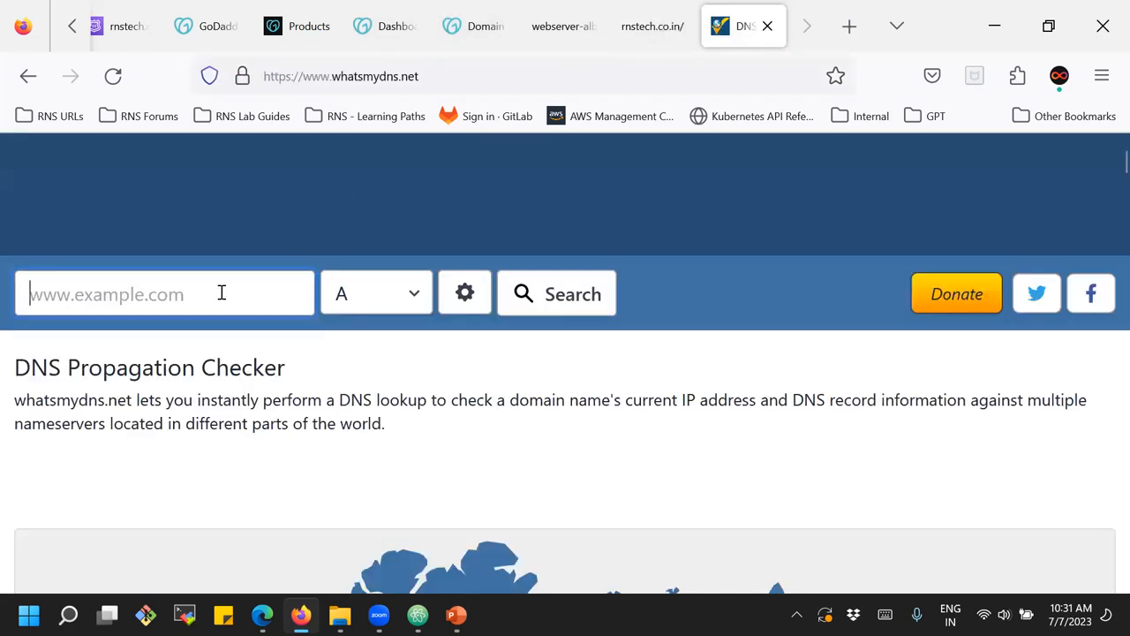
{"action": "key", "text": "ctrl+v"}
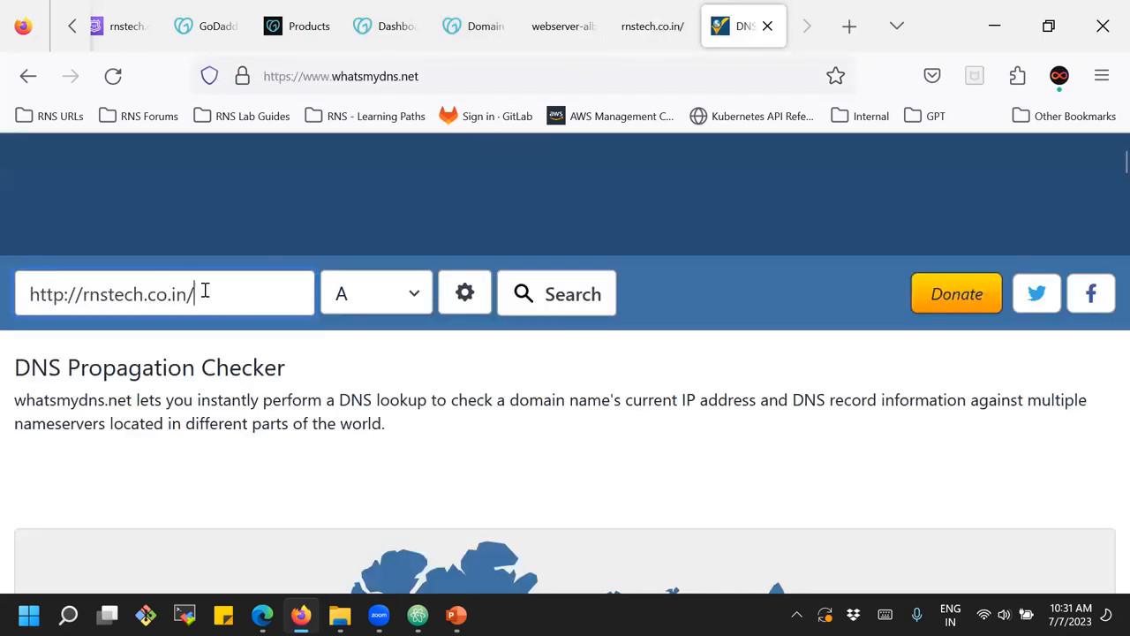
{"action": "key", "text": "Home"}
{"action": "key", "text": "Delete"}
{"action": "key", "text": "Delete"}
{"action": "key", "text": "Delete"}
{"action": "key", "text": "Delete"}
{"action": "key", "text": "Delete"}
{"action": "key", "text": "Delete"}
{"action": "key", "text": "Delete"}
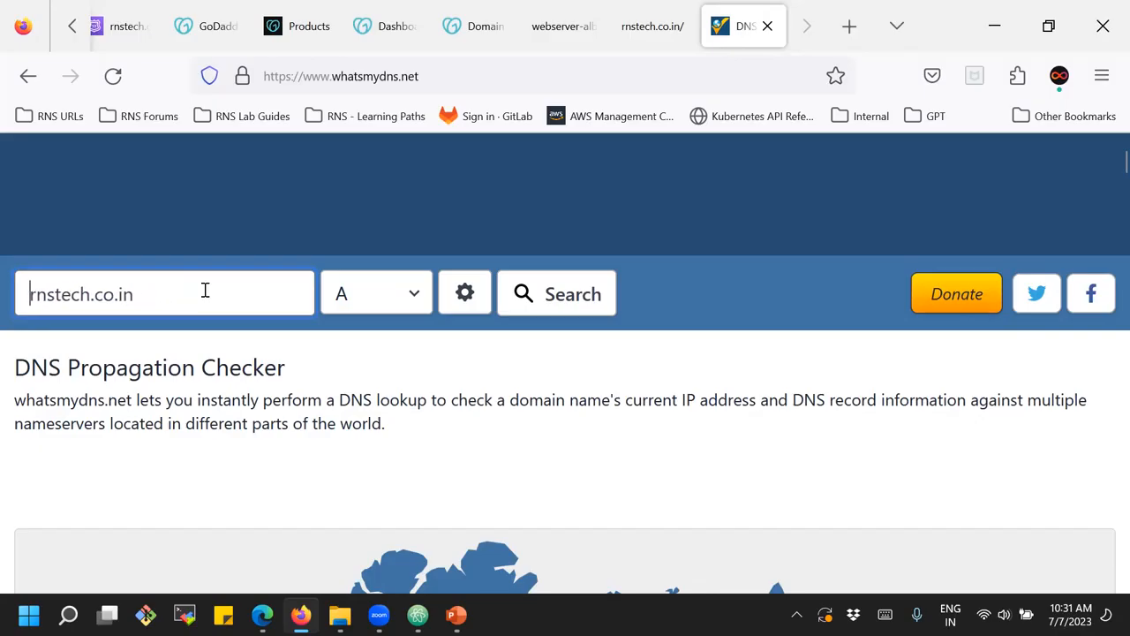
- View the available DNS record types, keep type A, and run the propagation search for the domain
{"action": "left_click", "coordinate": [359, 302]}
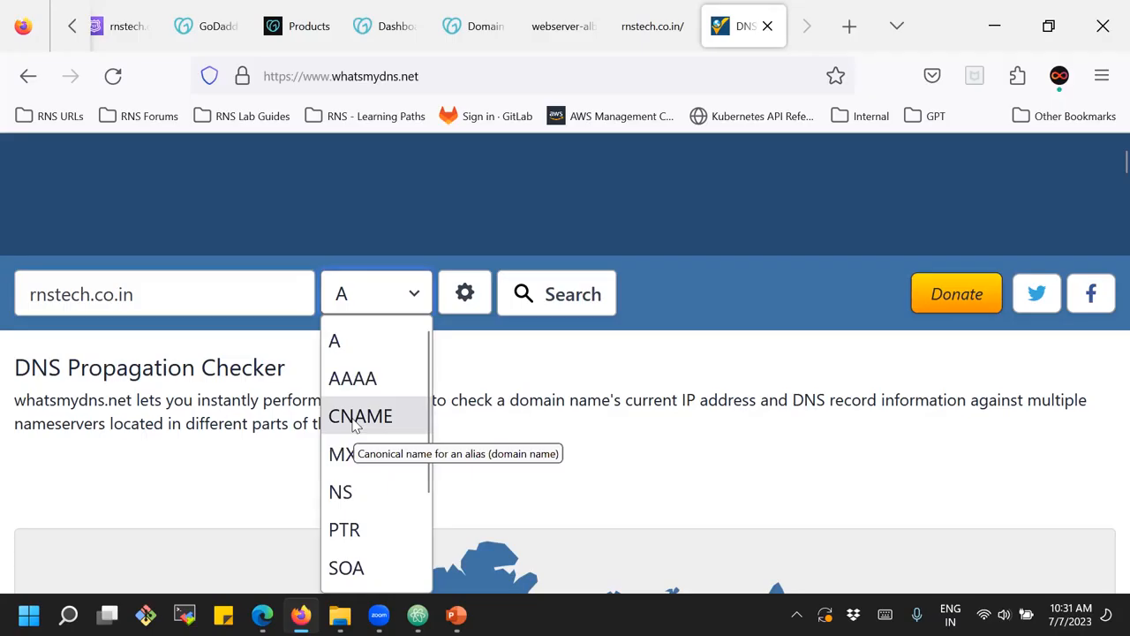
{"action": "left_click", "coordinate": [523, 389]}
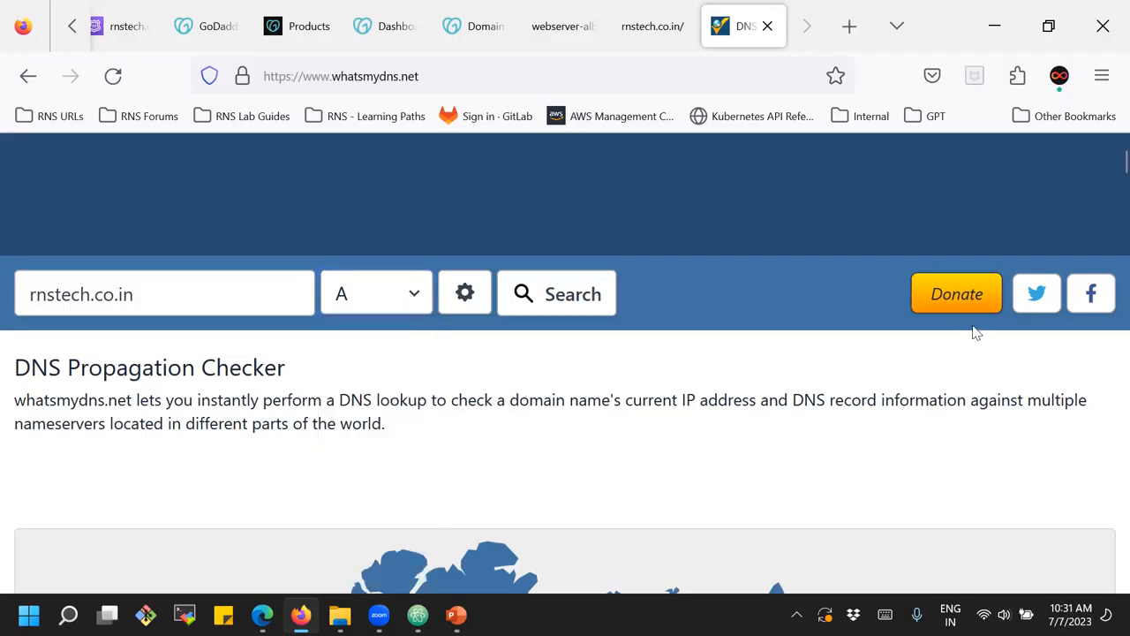
{"action": "left_click", "coordinate": [549, 304]}
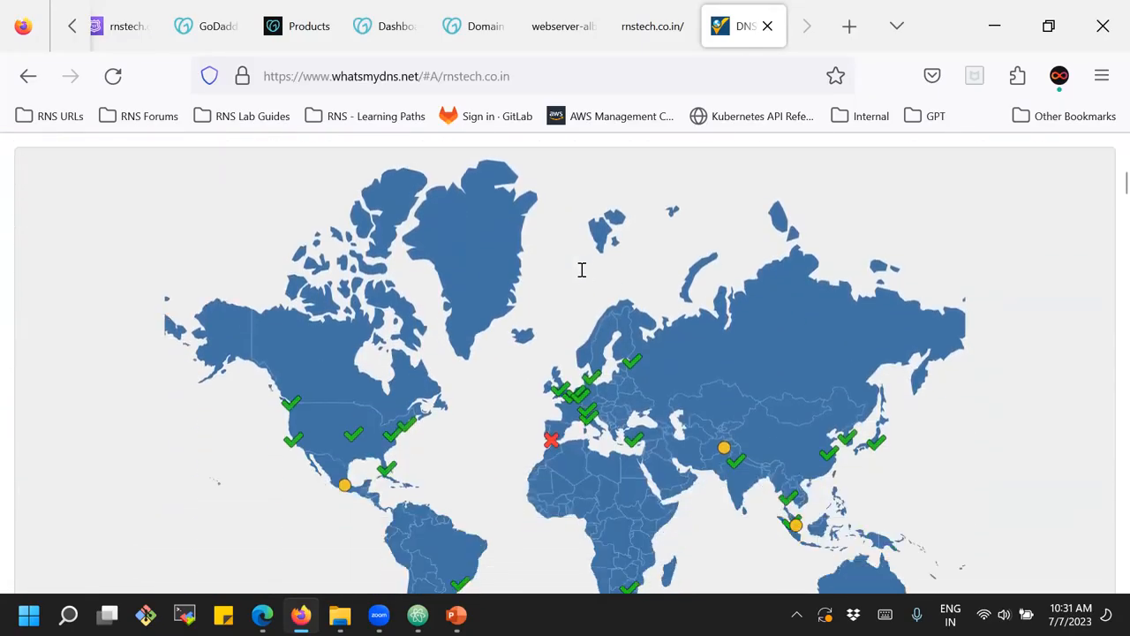
- Examine the A record propagation results on the world map, including the failed locations, and the resolved addresses in the location list
{"action": "scroll", "coordinate": [581, 276], "scroll_direction": "up", "scroll_amount": 3}
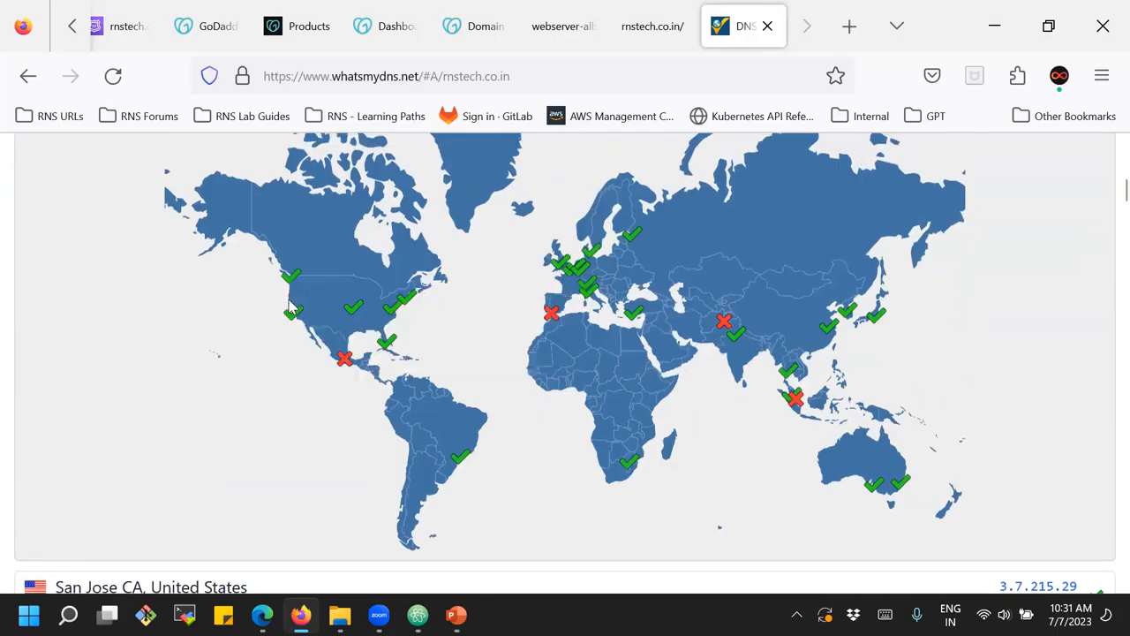
{"action": "mouse_move", "coordinate": [399, 316]}
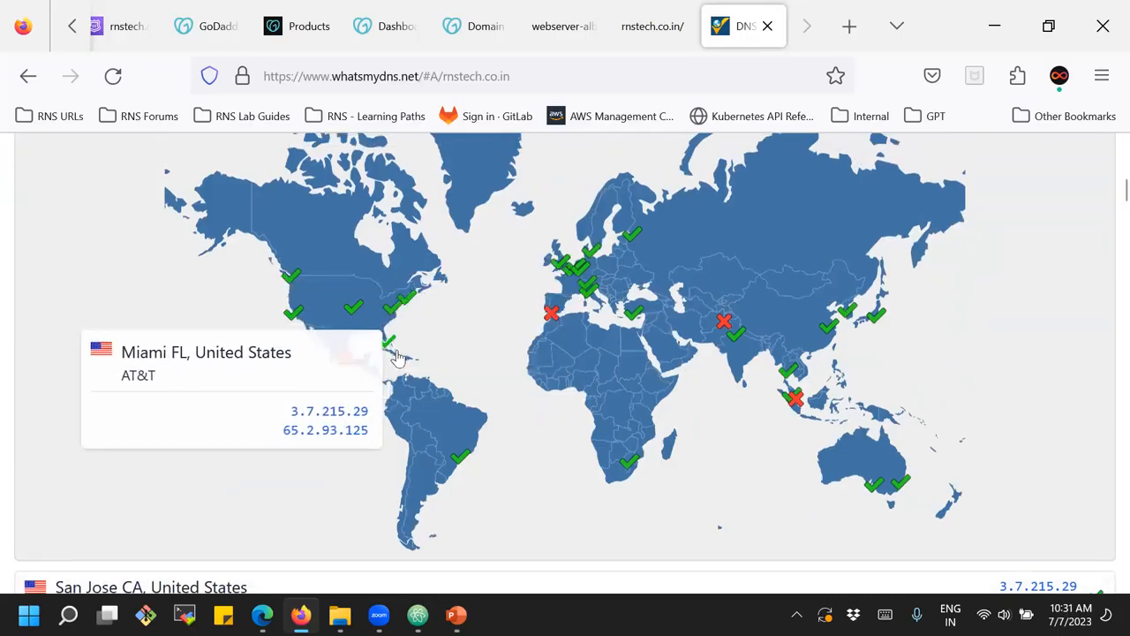
{"action": "mouse_move", "coordinate": [724, 325]}
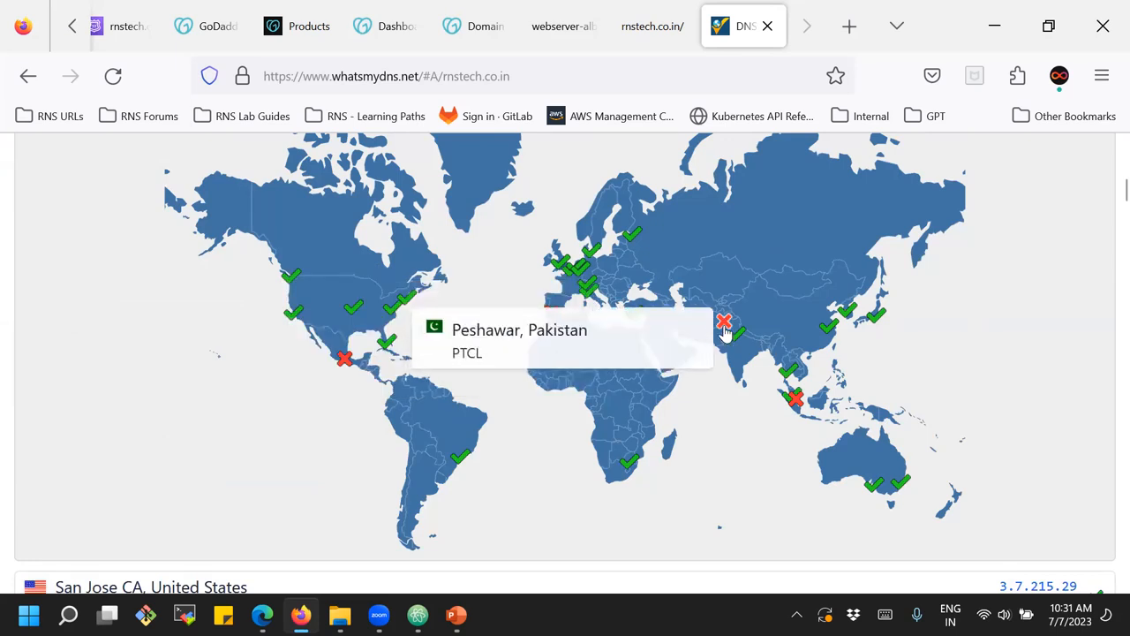
{"action": "mouse_move", "coordinate": [339, 371]}
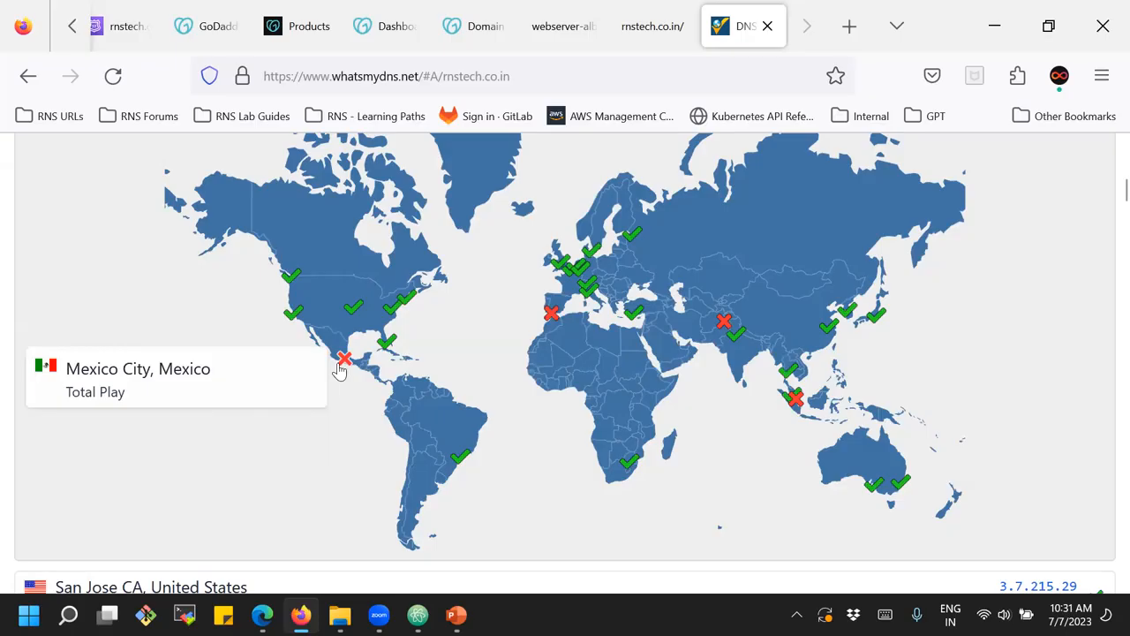
{"action": "mouse_move", "coordinate": [556, 325]}
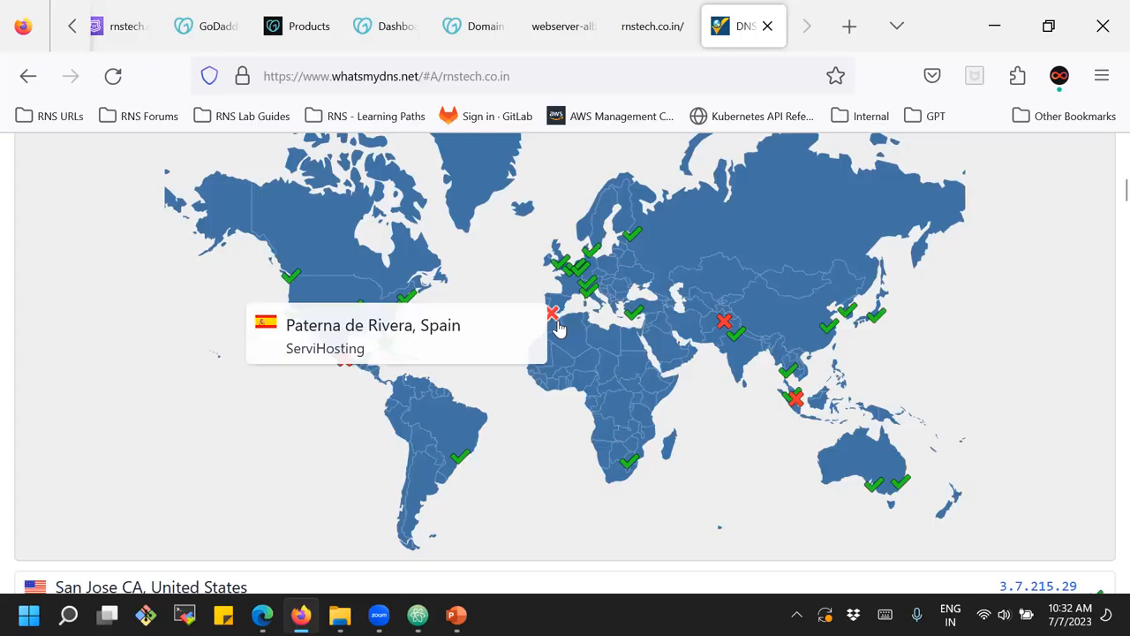
{"action": "mouse_move", "coordinate": [801, 402]}
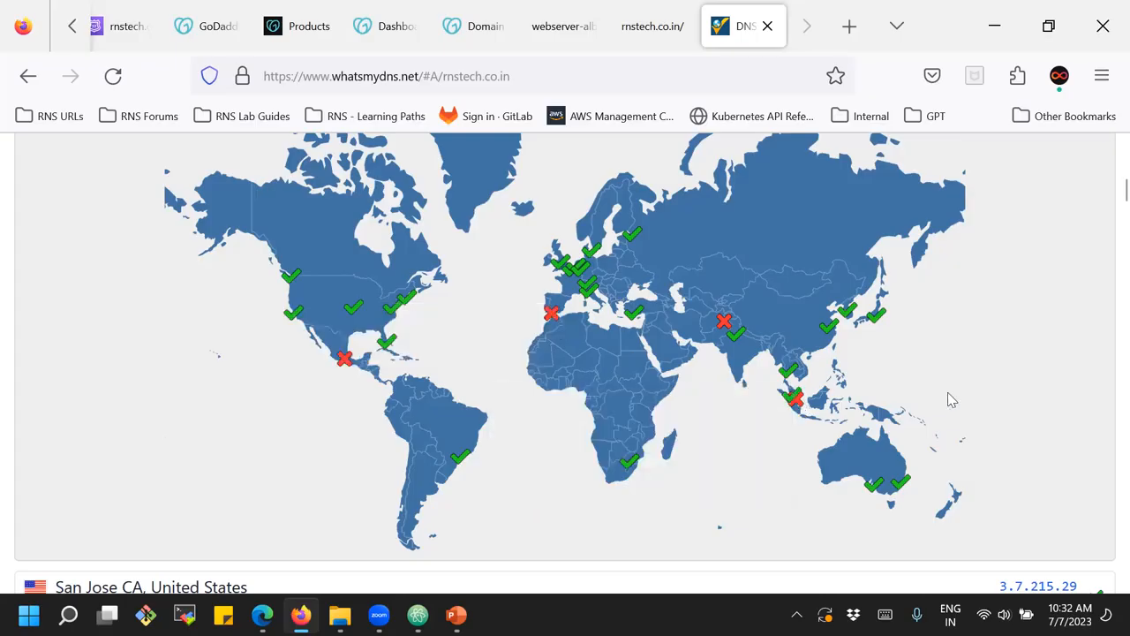
{"action": "scroll", "coordinate": [949, 400], "scroll_direction": "down", "scroll_amount": 3}
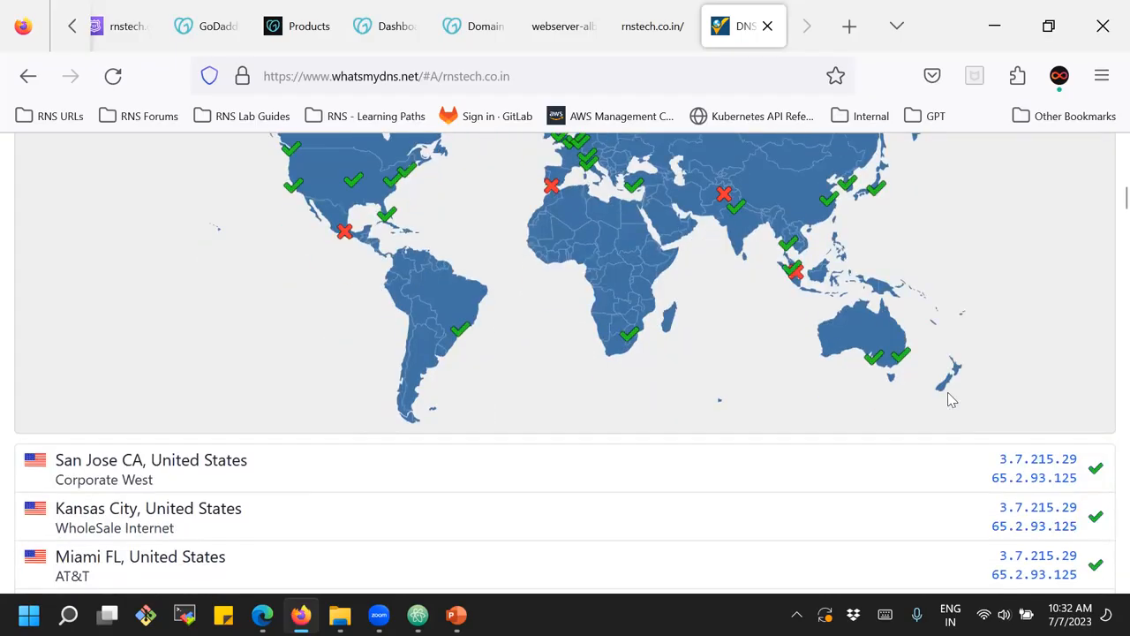
{"action": "scroll", "coordinate": [951, 400], "scroll_direction": "up", "scroll_amount": 3}
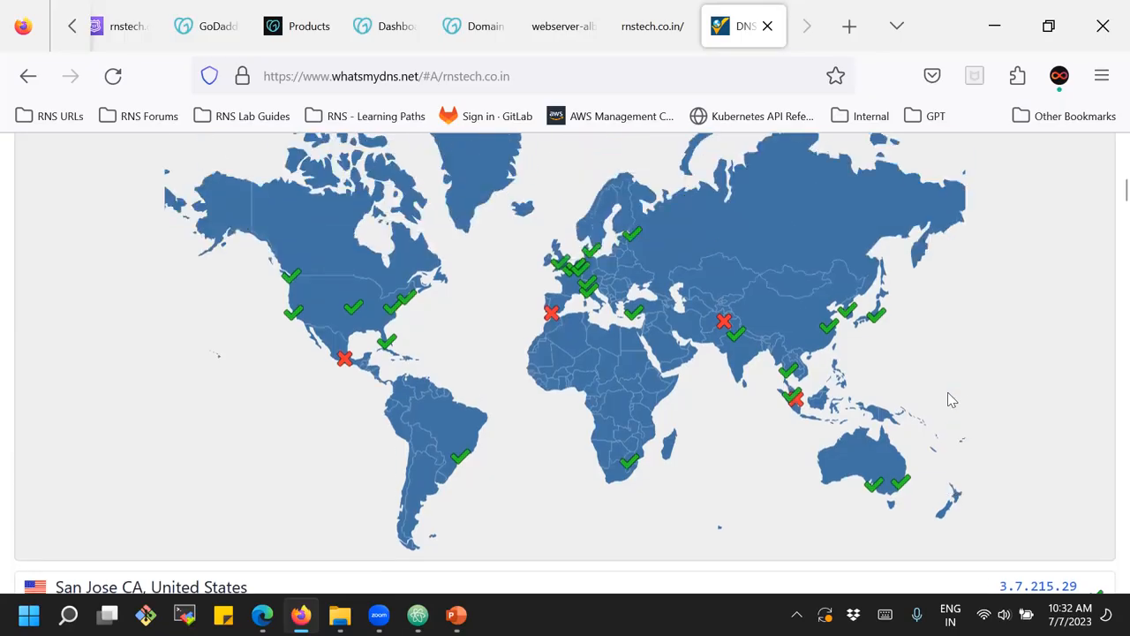
{"action": "scroll", "coordinate": [951, 400], "scroll_direction": "down", "scroll_amount": 6}
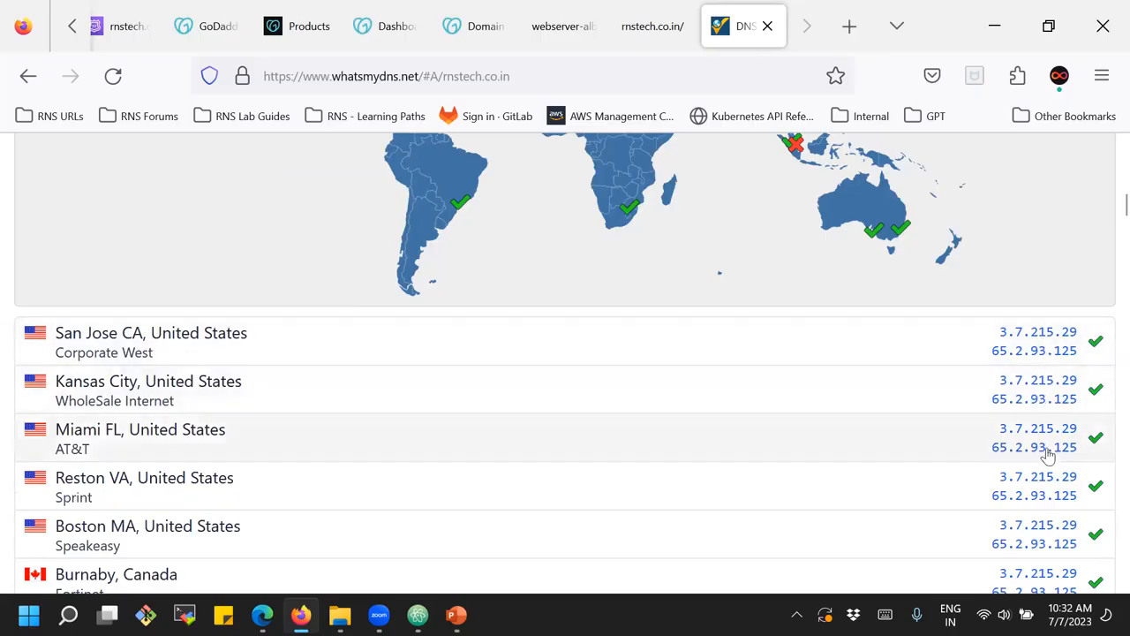
- Examine the A record results for all listed locations, from the United States entries through Melbourne
{"action": "scroll", "coordinate": [1048, 461], "scroll_direction": "down", "scroll_amount": 6}
{"action": "scroll", "coordinate": [1048, 462], "scroll_direction": "down", "scroll_amount": 12}
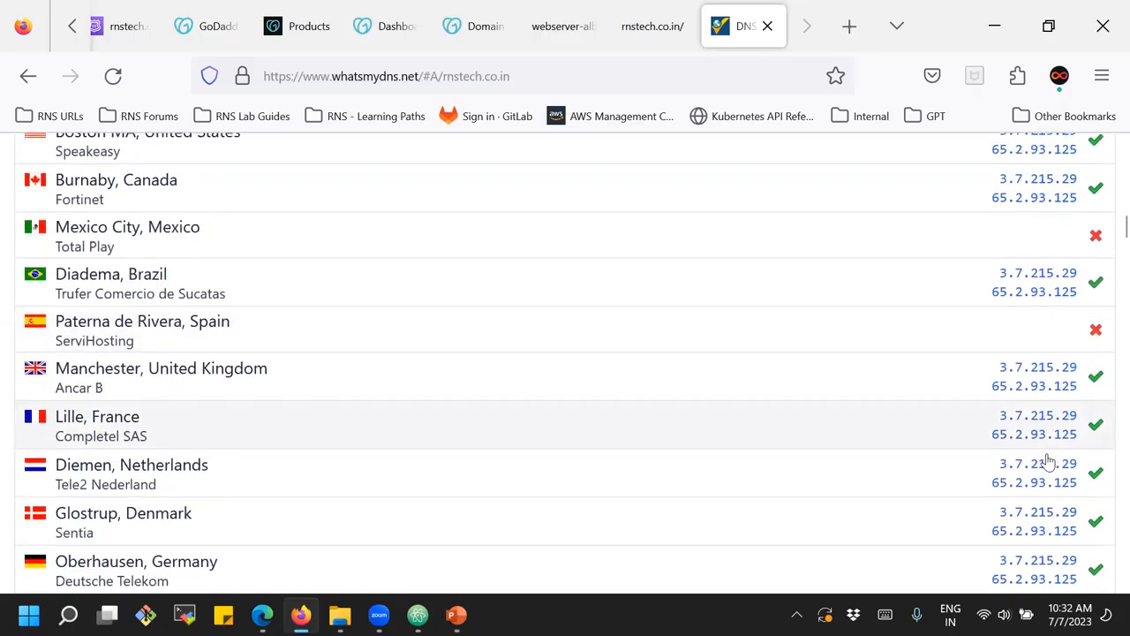
{"action": "scroll", "coordinate": [1048, 462], "scroll_direction": "down", "scroll_amount": 18}
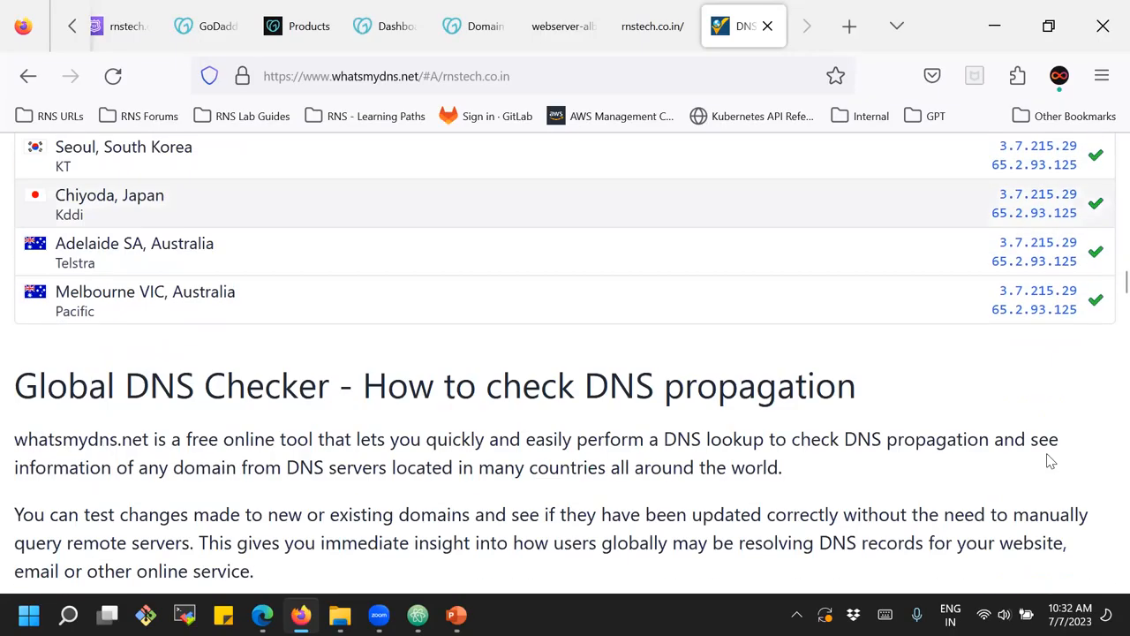
{"action": "scroll", "coordinate": [1048, 462], "scroll_direction": "up", "scroll_amount": 9}
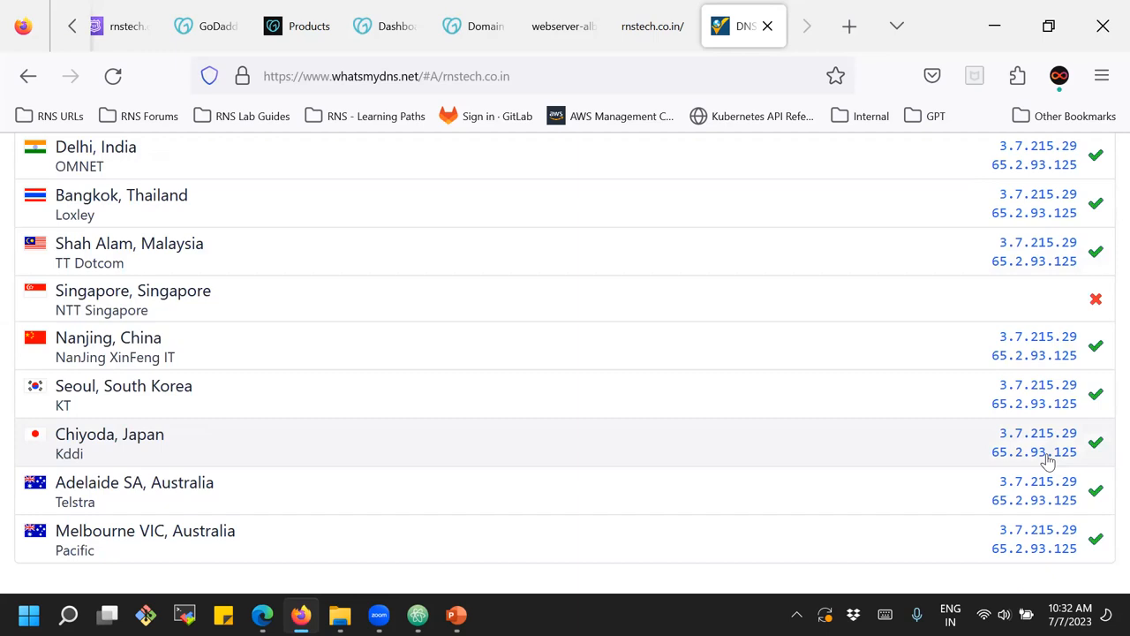
{"action": "scroll", "coordinate": [1048, 462], "scroll_direction": "up", "scroll_amount": 20}
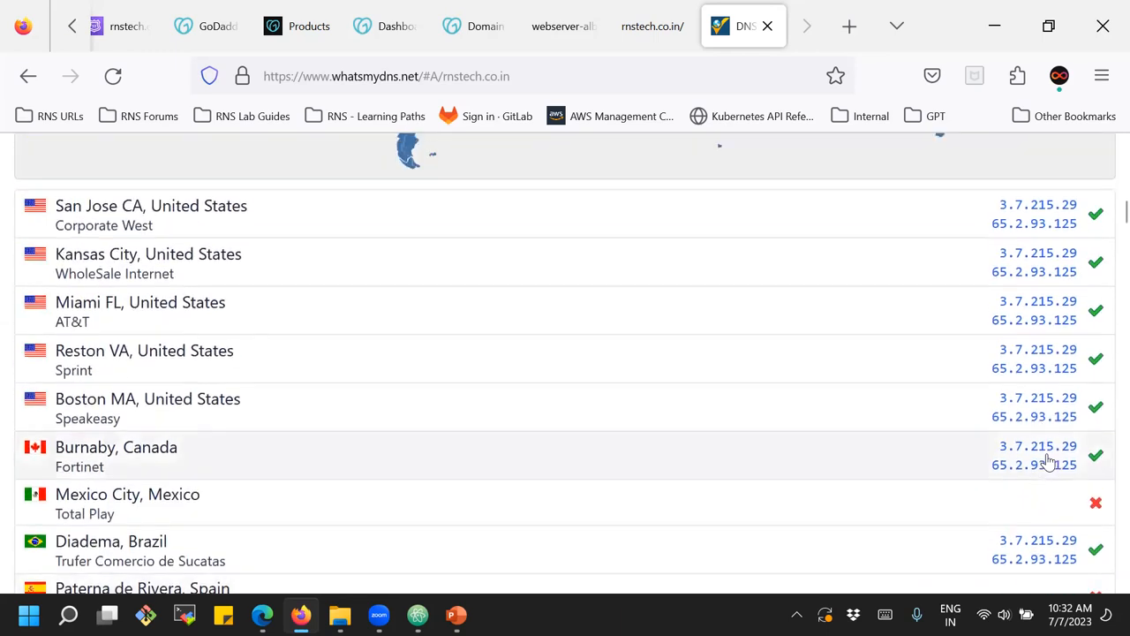
{"action": "scroll", "coordinate": [1048, 462], "scroll_direction": "up", "scroll_amount": 15}
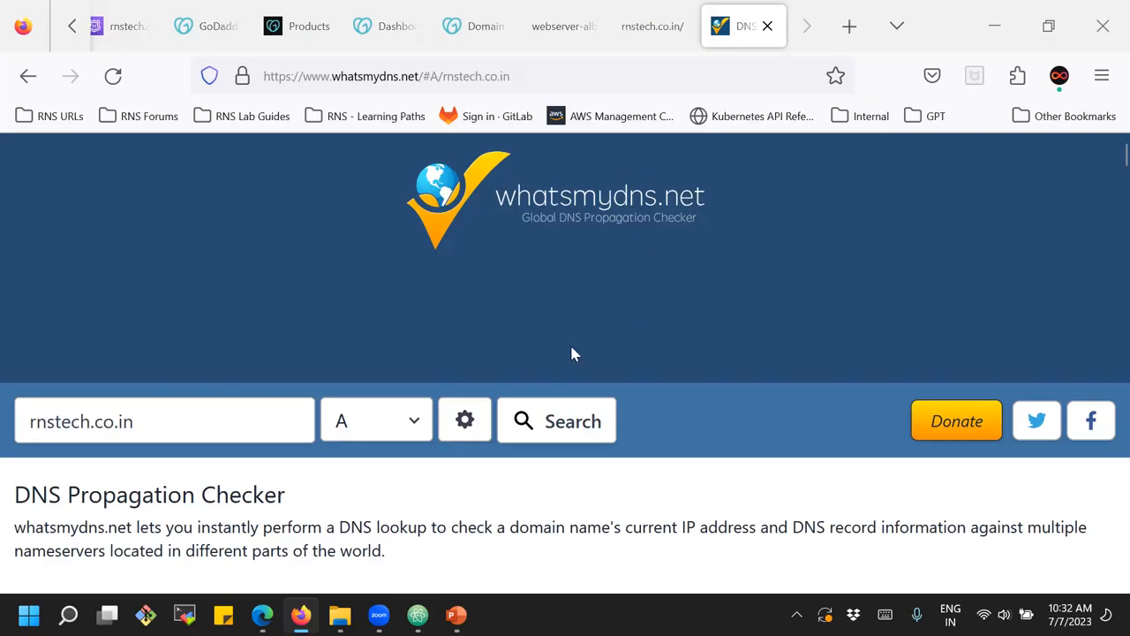
- Rerun the A record search for rnstech.co.in and inspect the Mexico City and Singapore results on the map and in the location list
{"action": "left_click", "coordinate": [559, 431]}
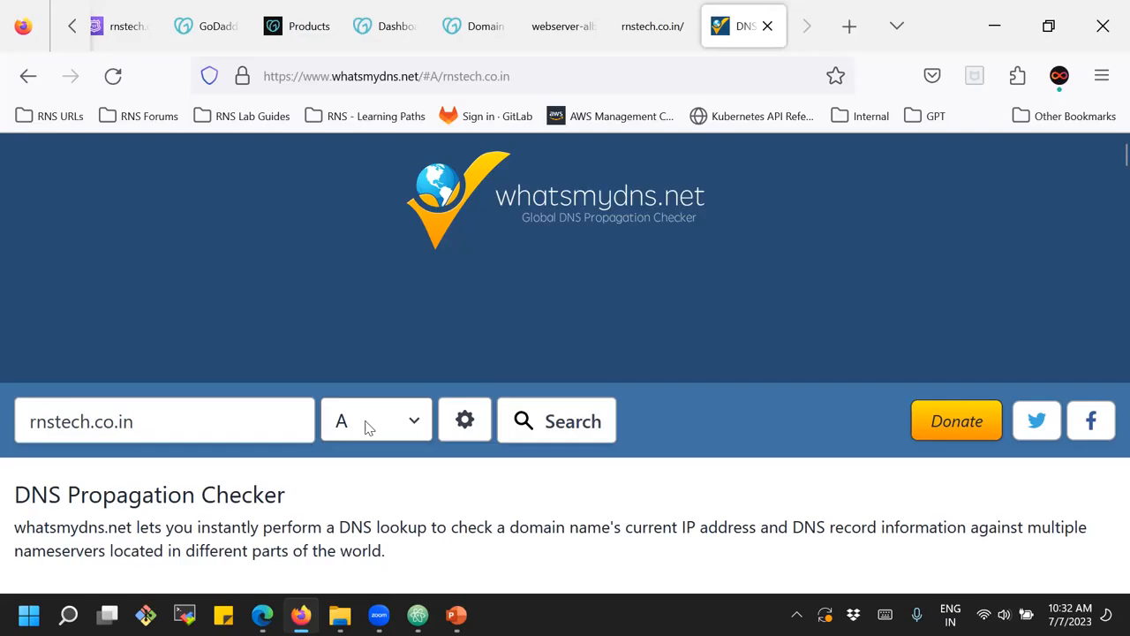
{"action": "scroll", "coordinate": [369, 427], "scroll_direction": "down", "scroll_amount": 6}
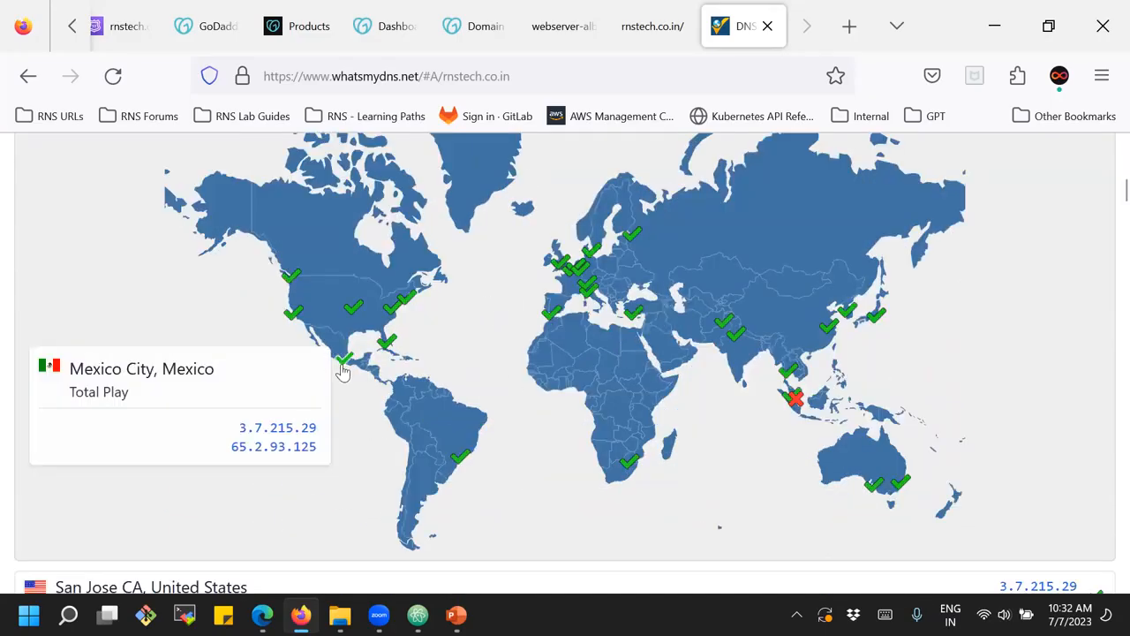
{"action": "mouse_move", "coordinate": [717, 326]}
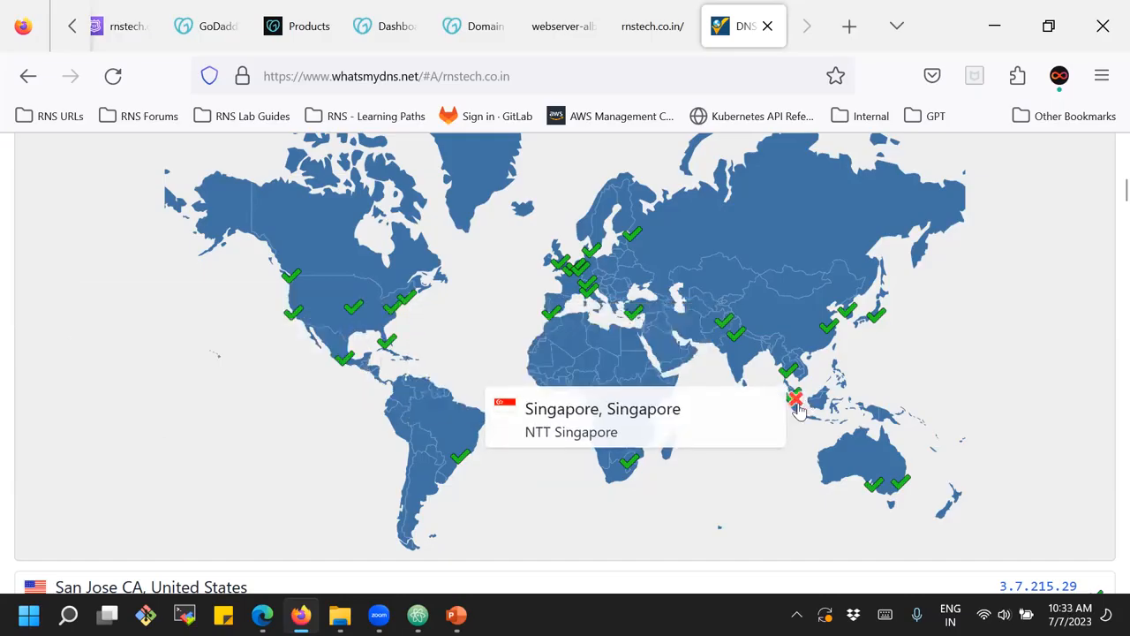
{"action": "scroll", "coordinate": [982, 388], "scroll_direction": "down", "scroll_amount": 3}
{"action": "scroll", "coordinate": [981, 388], "scroll_direction": "up", "scroll_amount": 3}
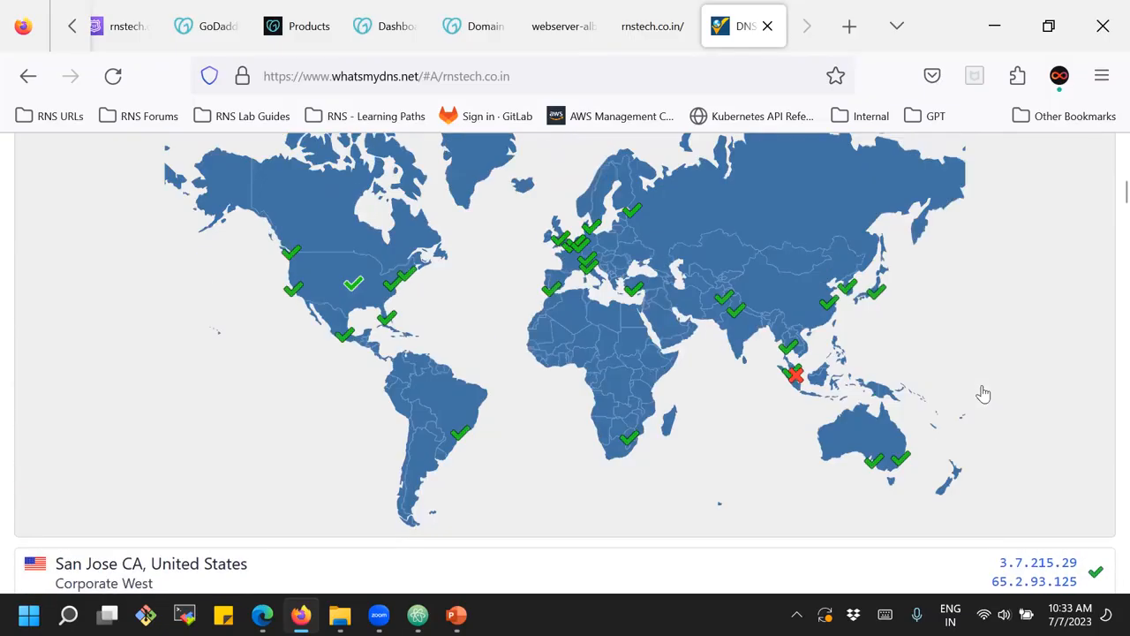
{"action": "scroll", "coordinate": [981, 388], "scroll_direction": "down", "scroll_amount": 5}
{"action": "scroll", "coordinate": [984, 393], "scroll_direction": "down", "scroll_amount": 10}
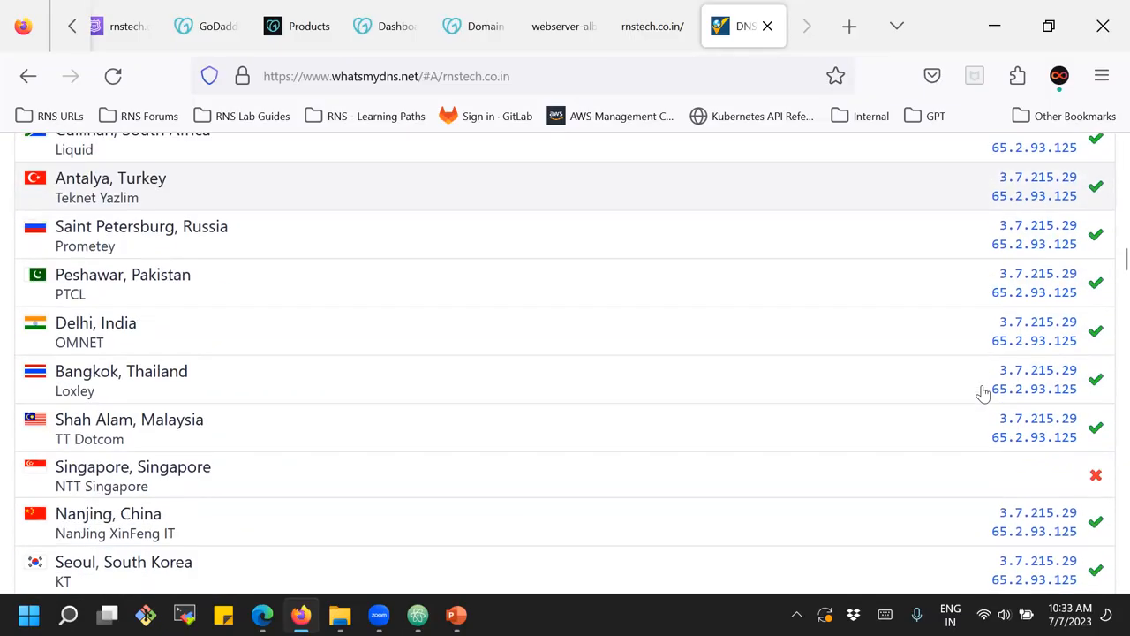
{"action": "scroll", "coordinate": [985, 393], "scroll_direction": "down", "scroll_amount": 3}
{"action": "scroll", "coordinate": [985, 393], "scroll_direction": "up", "scroll_amount": 5}
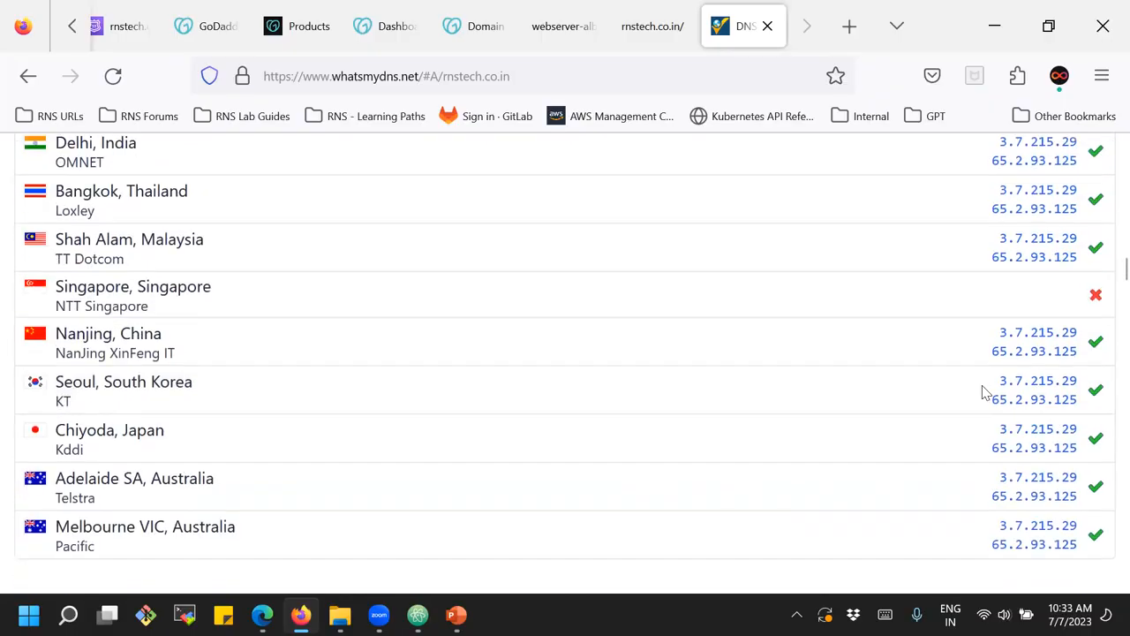
{"action": "scroll", "coordinate": [984, 393], "scroll_direction": "up", "scroll_amount": 15}
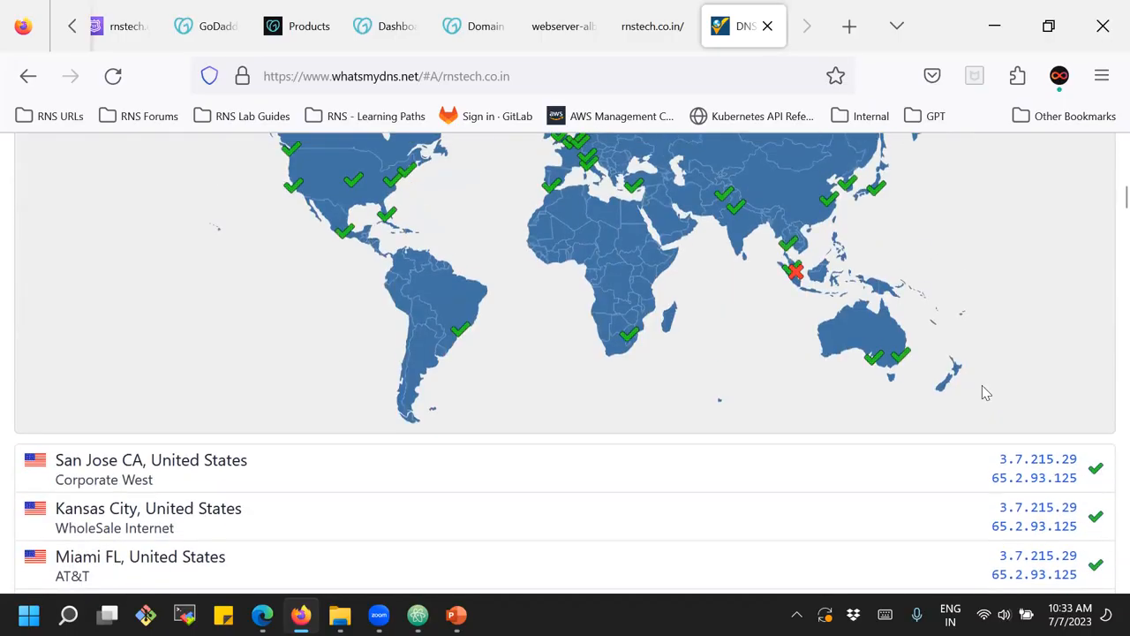
- Repeat the propagation search for rnstech.co.in and check the NTT Singapore entry in the location list
{"action": "scroll", "coordinate": [985, 392], "scroll_direction": "up", "scroll_amount": 3}
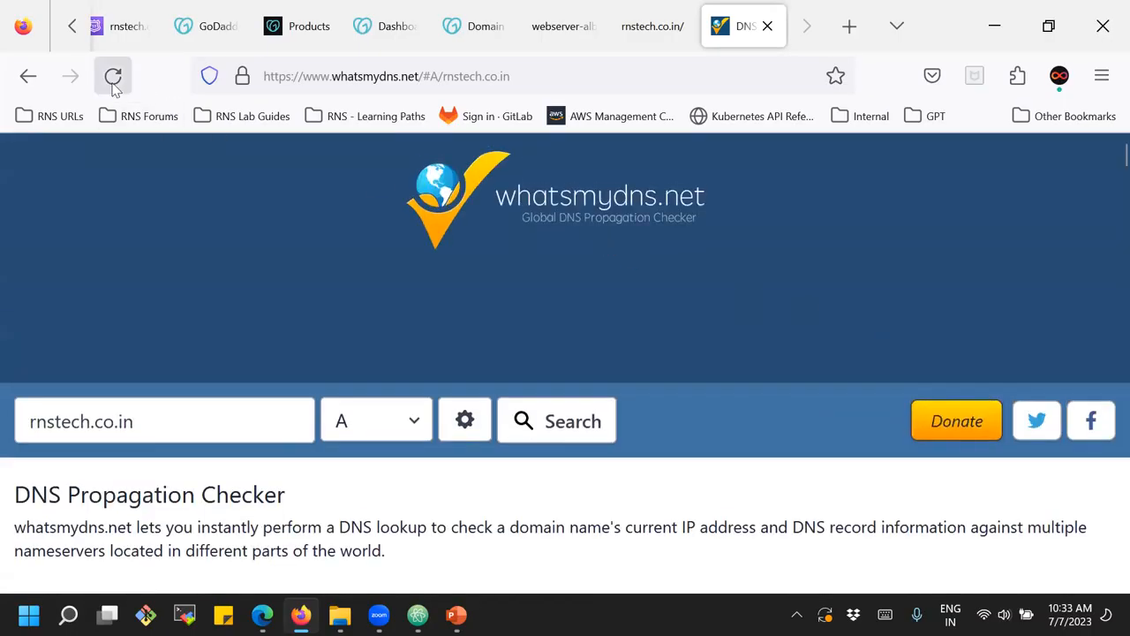
{"action": "left_click", "coordinate": [547, 427]}
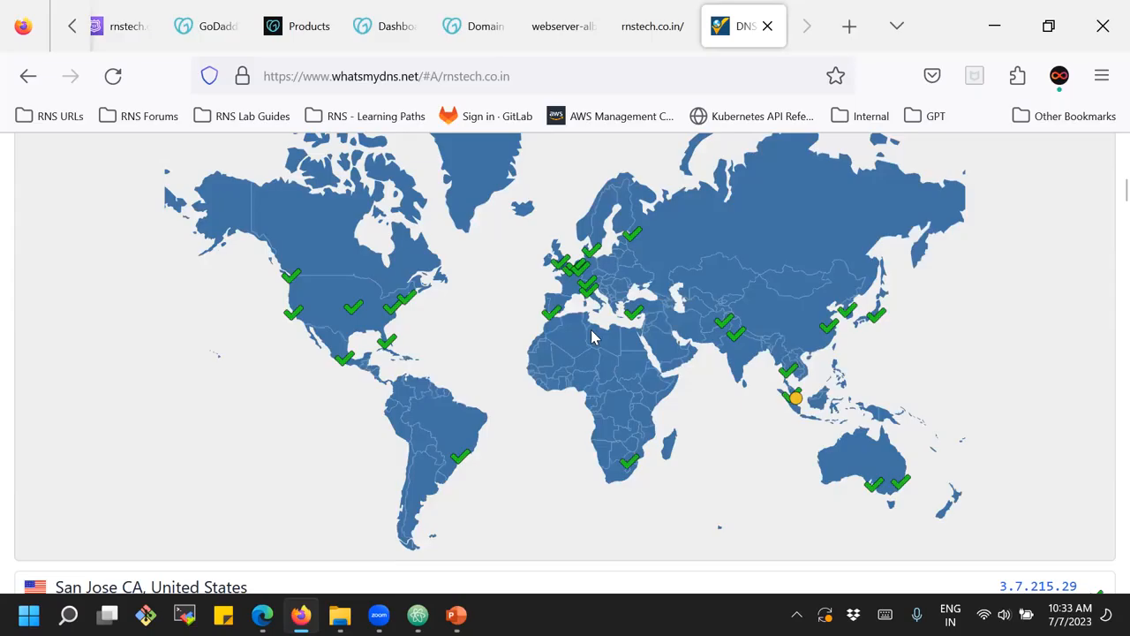
{"action": "scroll", "coordinate": [591, 337], "scroll_direction": "down", "scroll_amount": 8}
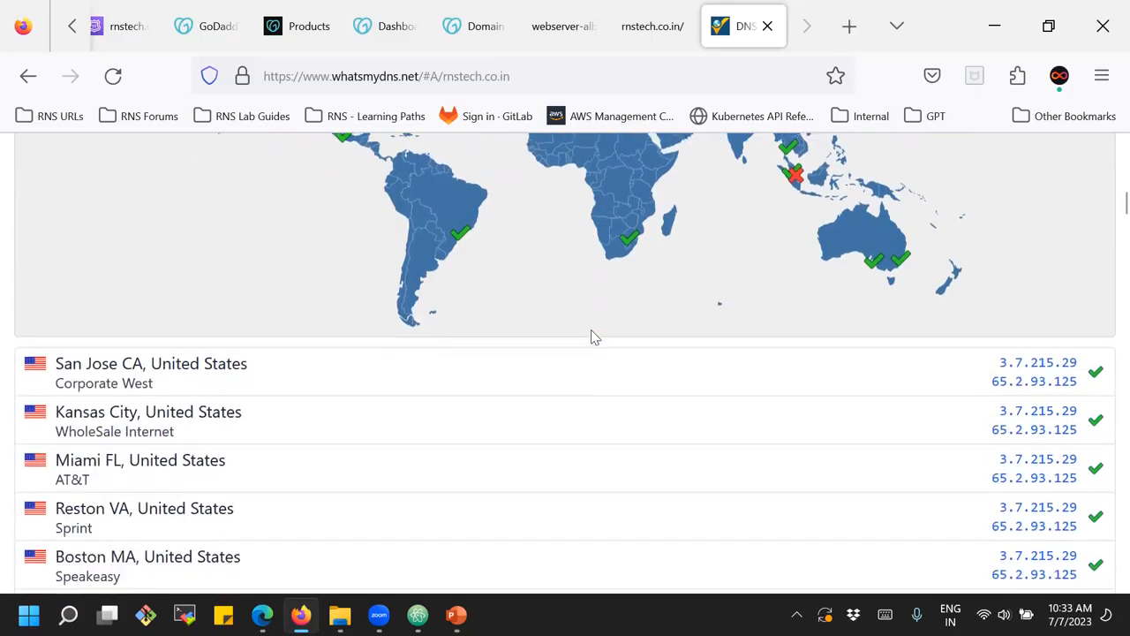
{"action": "scroll", "coordinate": [591, 337], "scroll_direction": "down", "scroll_amount": 8}
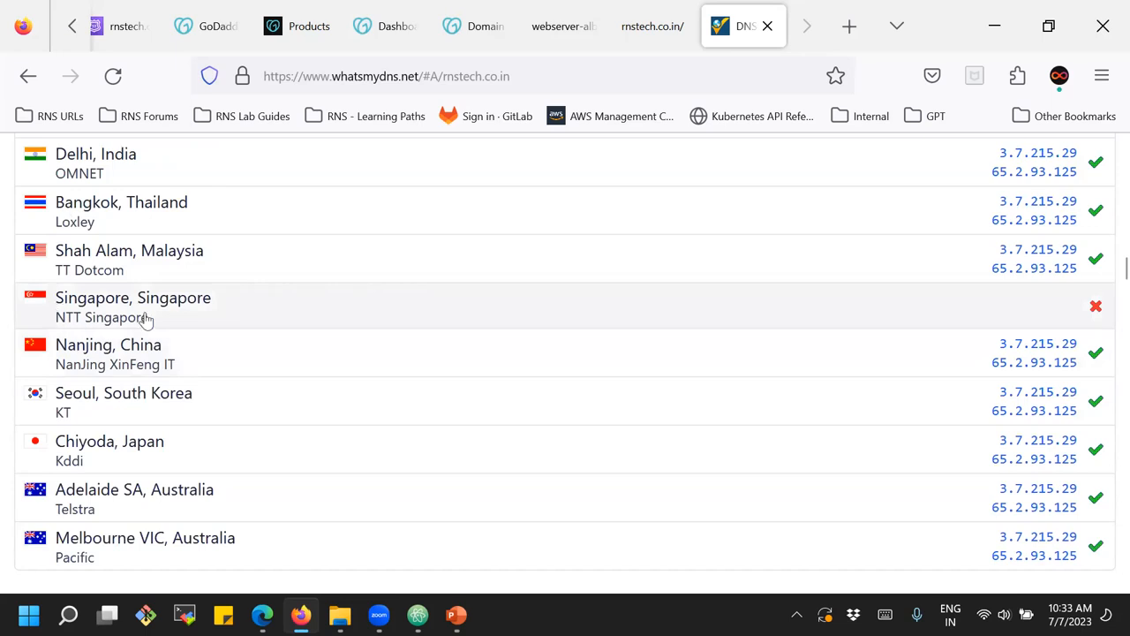
{"action": "scroll", "coordinate": [246, 315], "scroll_direction": "up", "scroll_amount": 5}
{"action": "scroll", "coordinate": [247, 315], "scroll_direction": "up", "scroll_amount": 15}
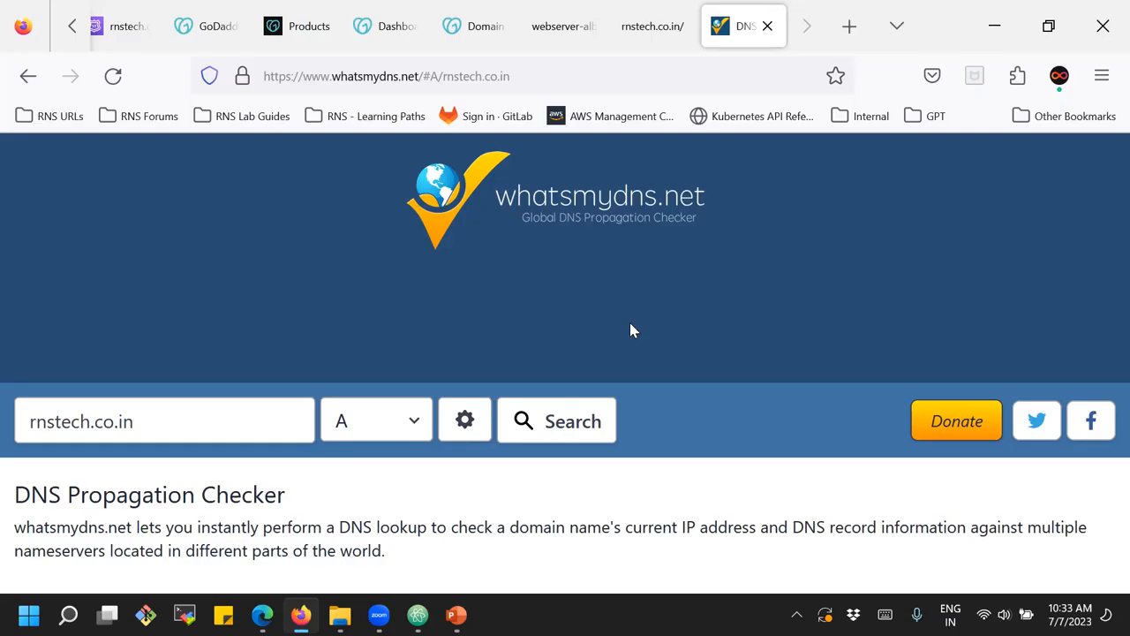
- Return to the GoDaddy domain search page and look over its contents
{"action": "left_click", "coordinate": [368, 32]}
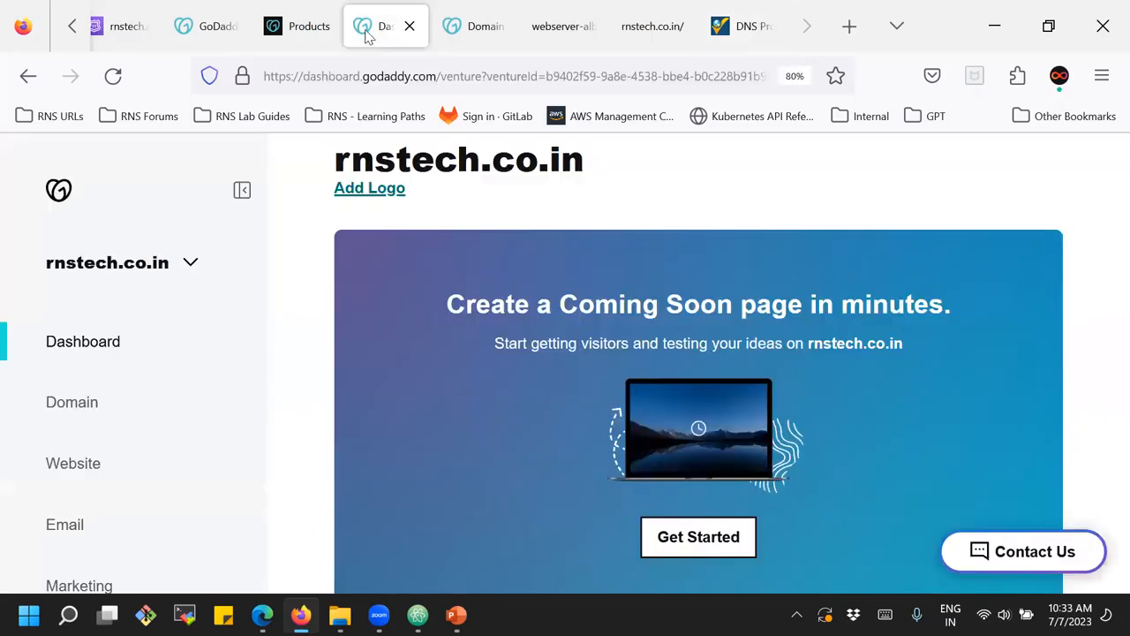
{"action": "left_click", "coordinate": [225, 29]}
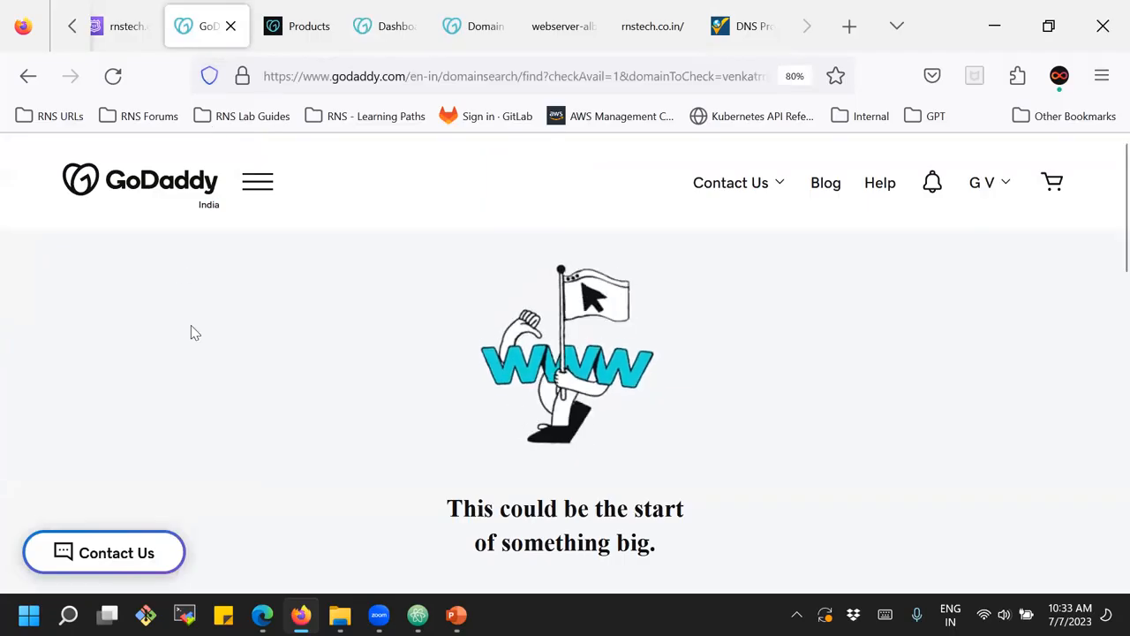
{"action": "scroll", "coordinate": [190, 332], "scroll_direction": "down", "scroll_amount": 2}
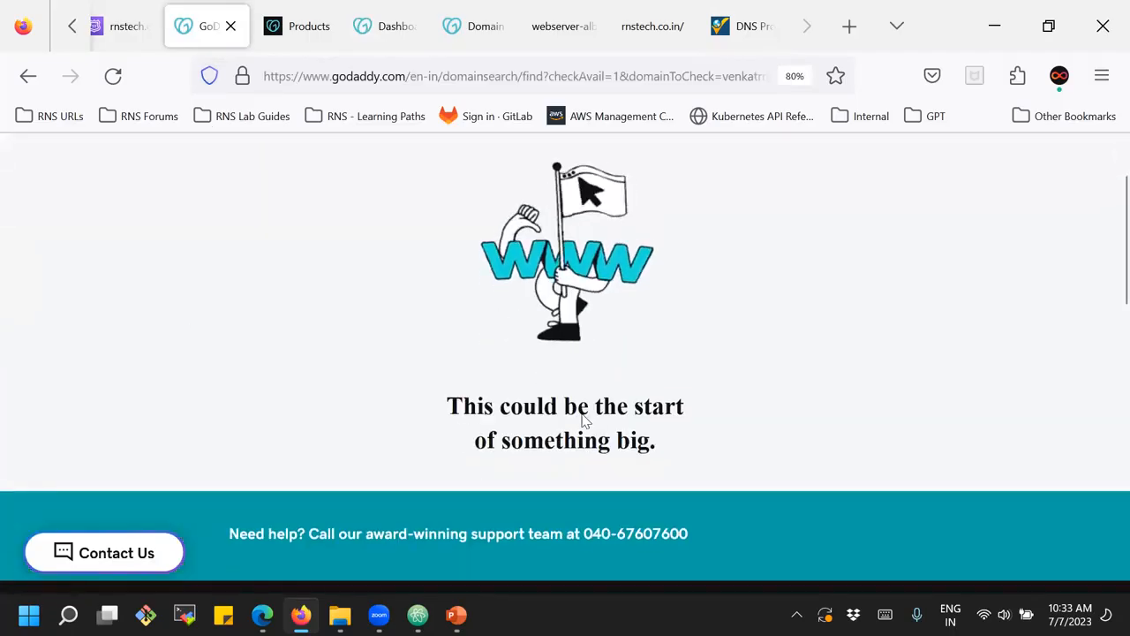
{"action": "scroll", "coordinate": [533, 441], "scroll_direction": "up", "scroll_amount": 2}
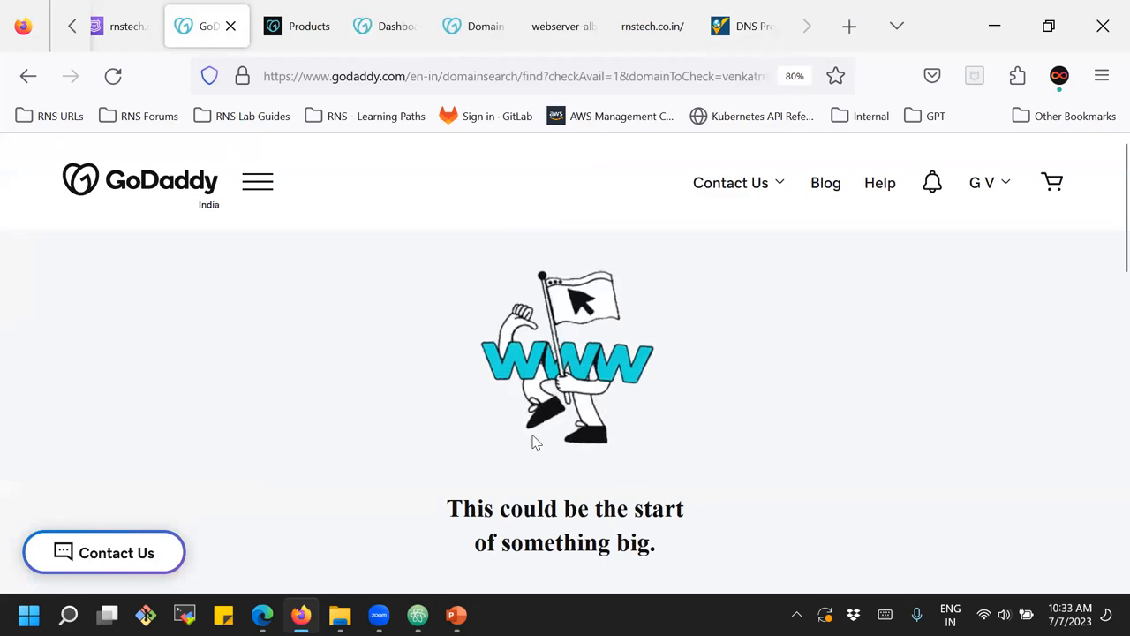
{"action": "scroll", "coordinate": [533, 441], "scroll_direction": "down", "scroll_amount": 2}
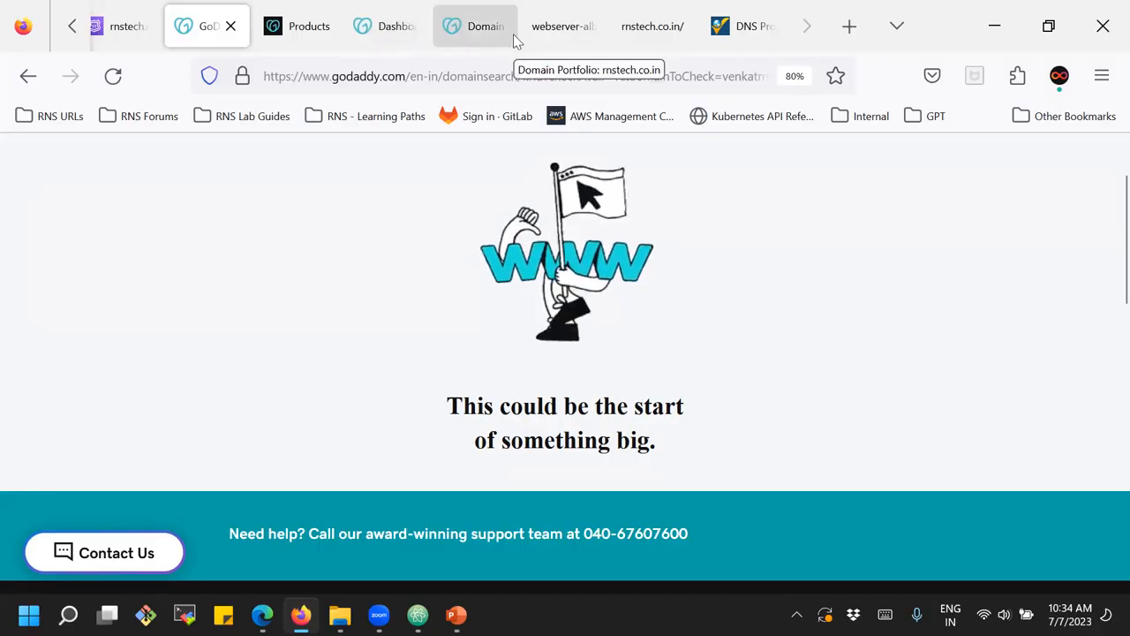
- Revisit the rnstech.co.in web page and review the domain's custom nameservers in its GoDaddy DNS settings
{"action": "left_click", "coordinate": [642, 32]}
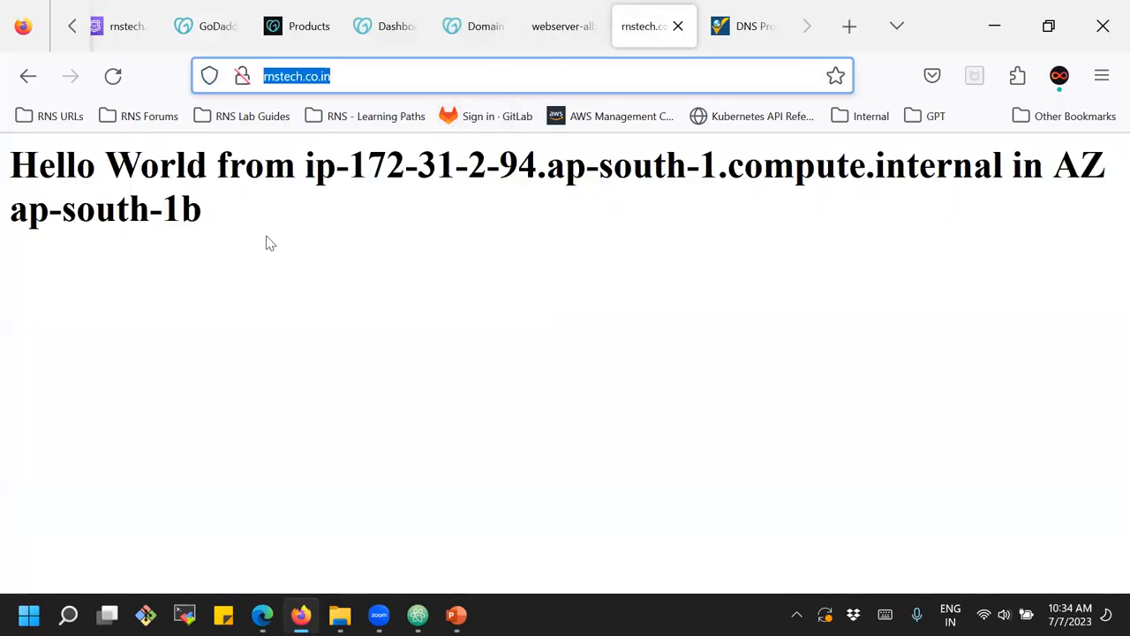
{"action": "left_click", "coordinate": [461, 33]}
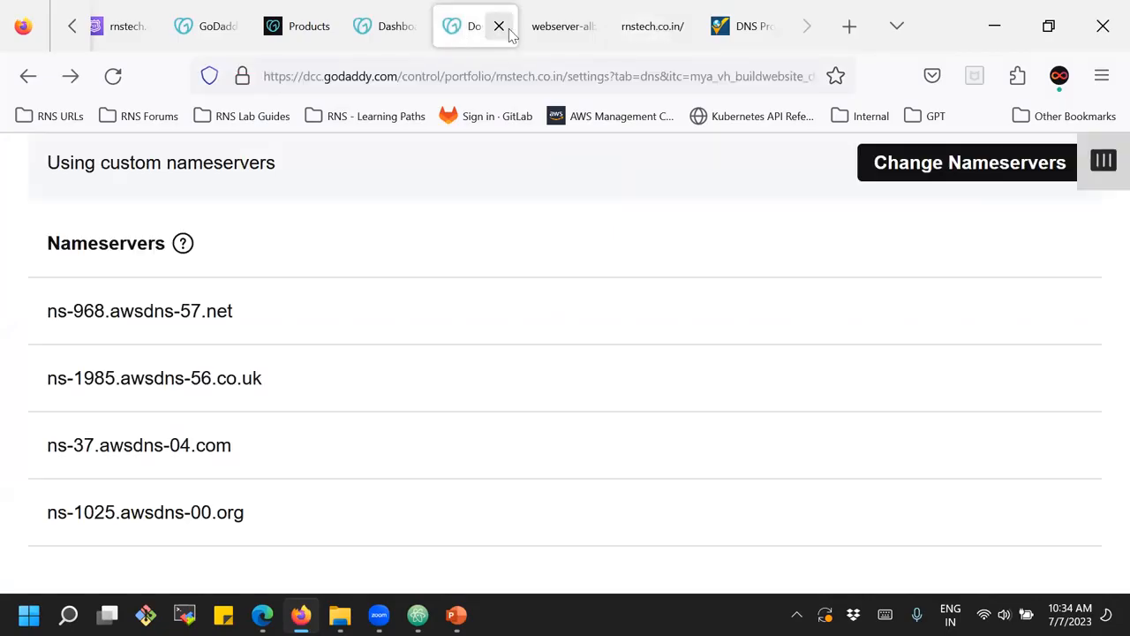
{"action": "left_click", "coordinate": [541, 31]}
{"action": "left_click", "coordinate": [457, 33]}
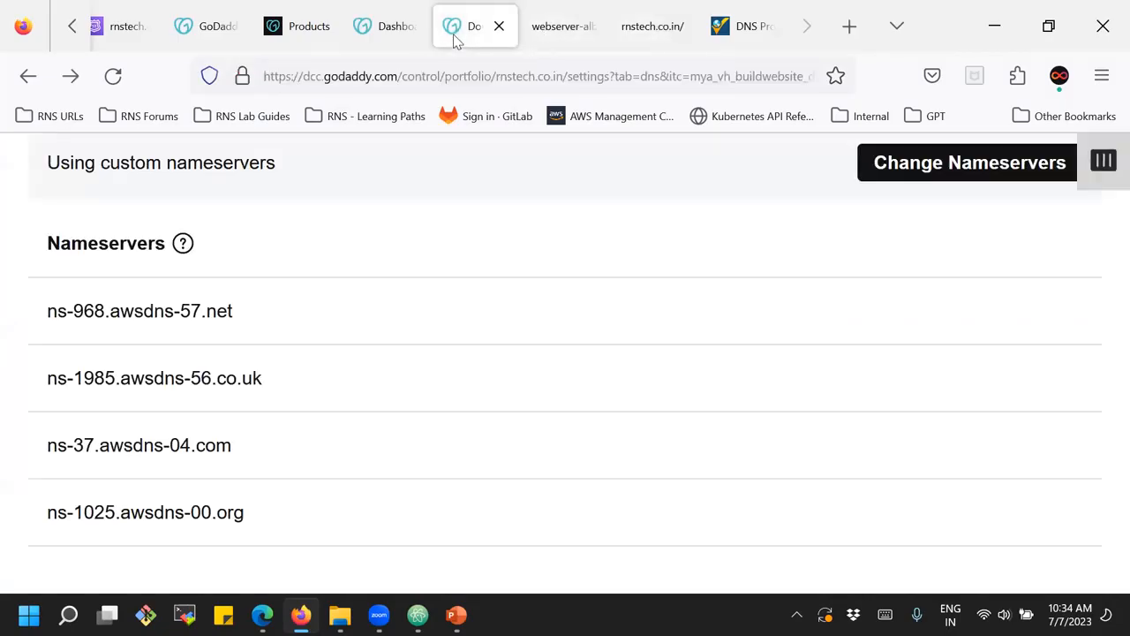
{"action": "left_click", "coordinate": [183, 245]}
{"action": "scroll", "coordinate": [182, 263], "scroll_direction": "up", "scroll_amount": 5}
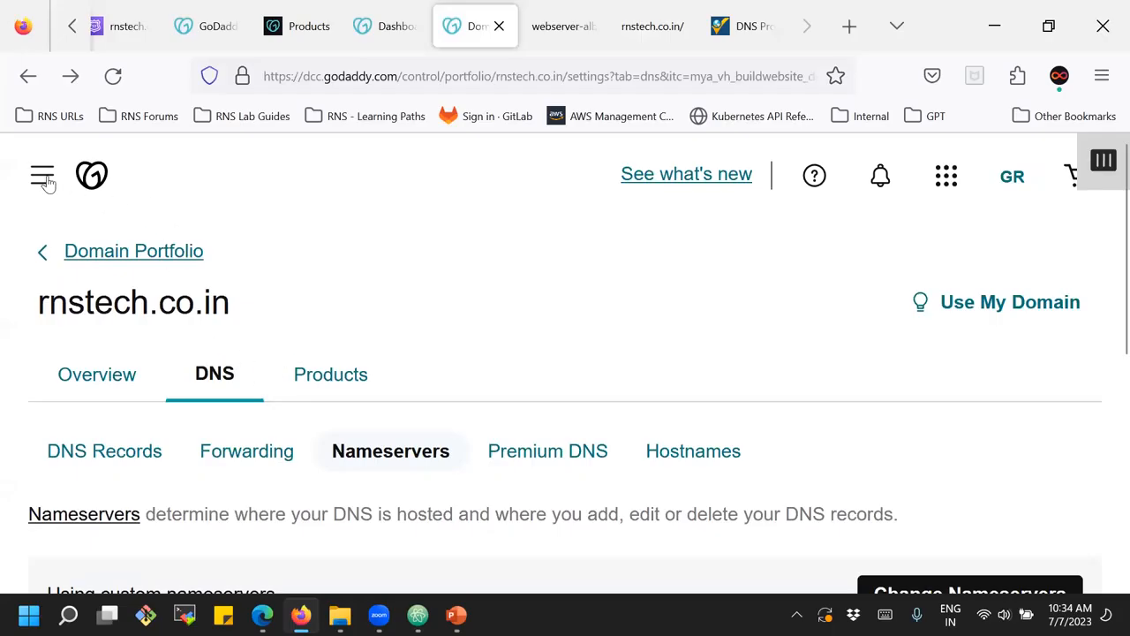
- Open the Website section of the rnstech.co.in GoDaddy dashboard and review the Website Builder, Hire an Expert and Hosting options
{"action": "left_click", "coordinate": [376, 31]}
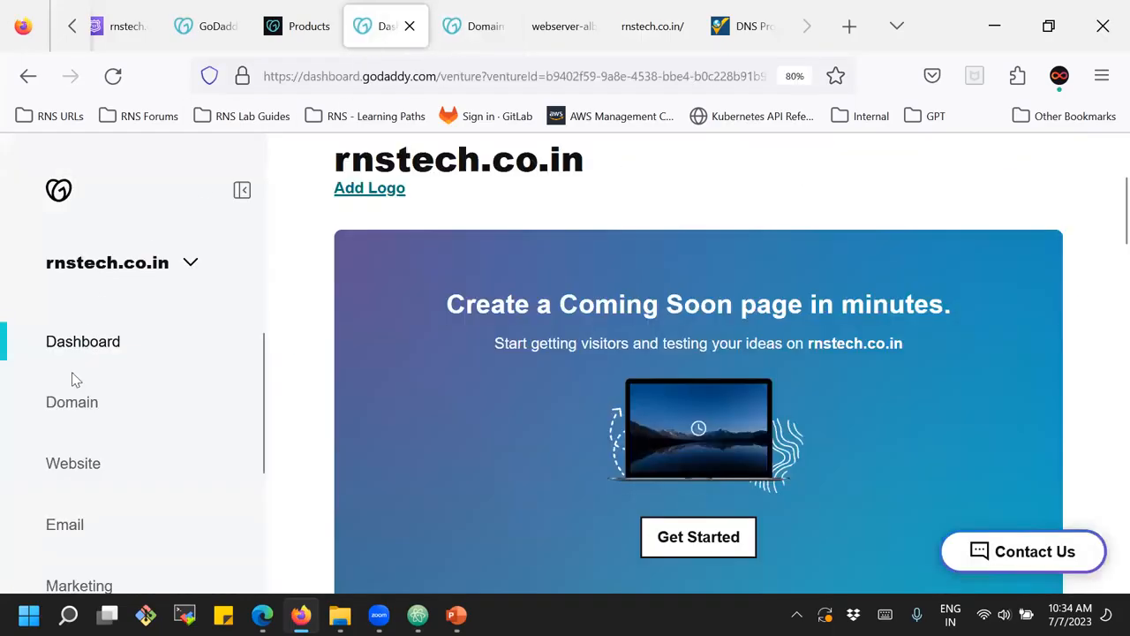
{"action": "left_click", "coordinate": [24, 469]}
{"action": "scroll", "coordinate": [599, 308], "scroll_direction": "down", "scroll_amount": 5}
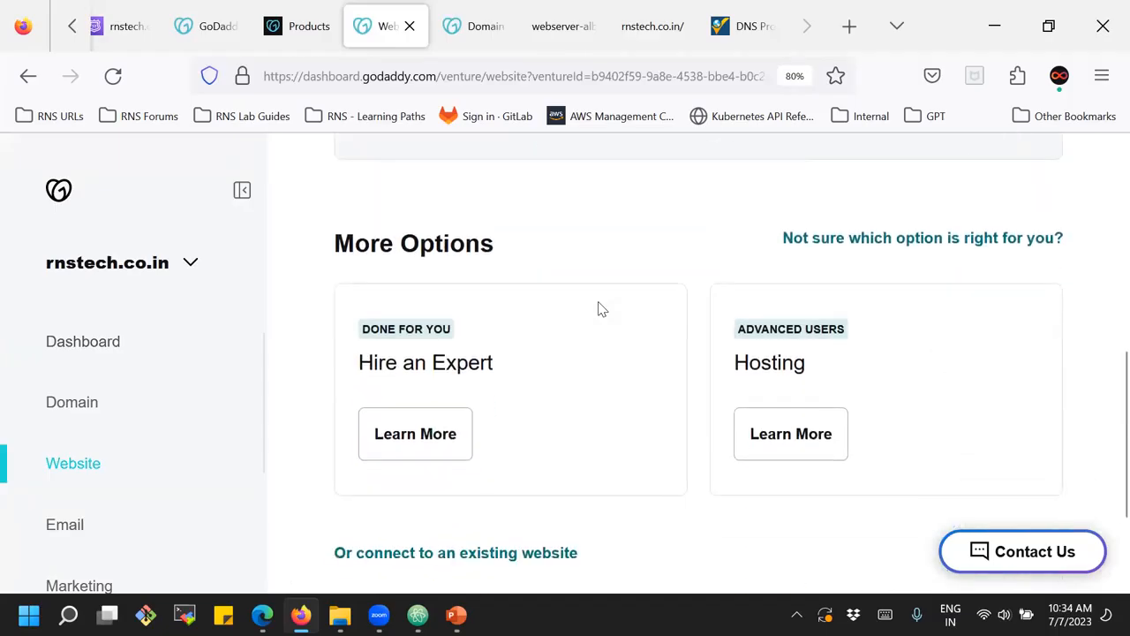
{"action": "scroll", "coordinate": [598, 308], "scroll_direction": "down", "scroll_amount": 1}
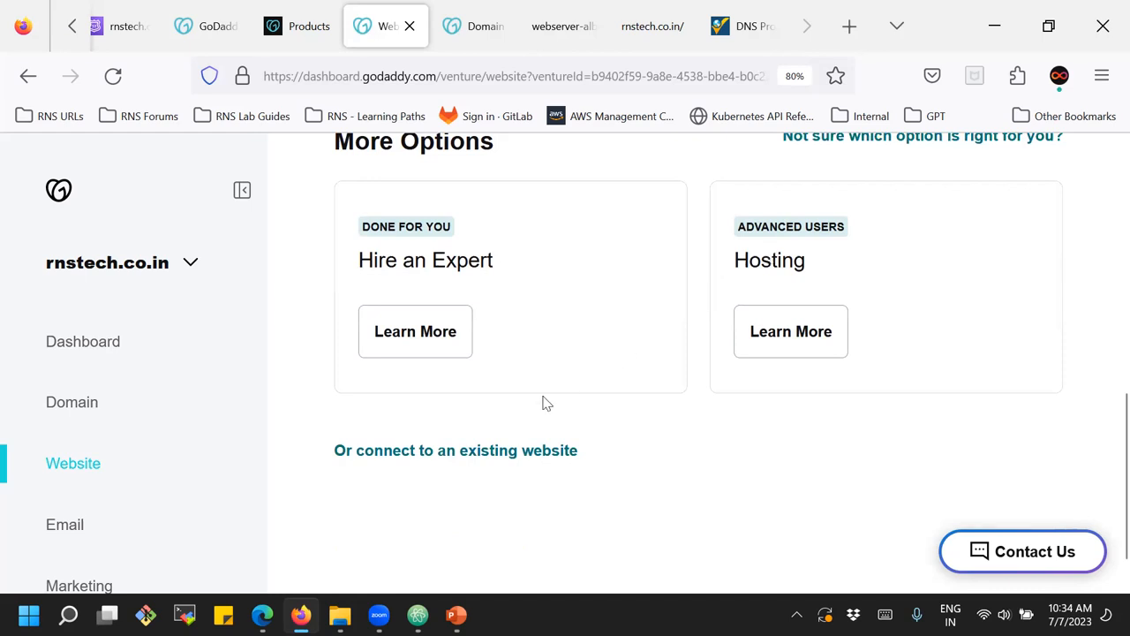
{"action": "scroll", "coordinate": [470, 428], "scroll_direction": "down", "scroll_amount": 1}
{"action": "scroll", "coordinate": [471, 428], "scroll_direction": "up", "scroll_amount": 2}
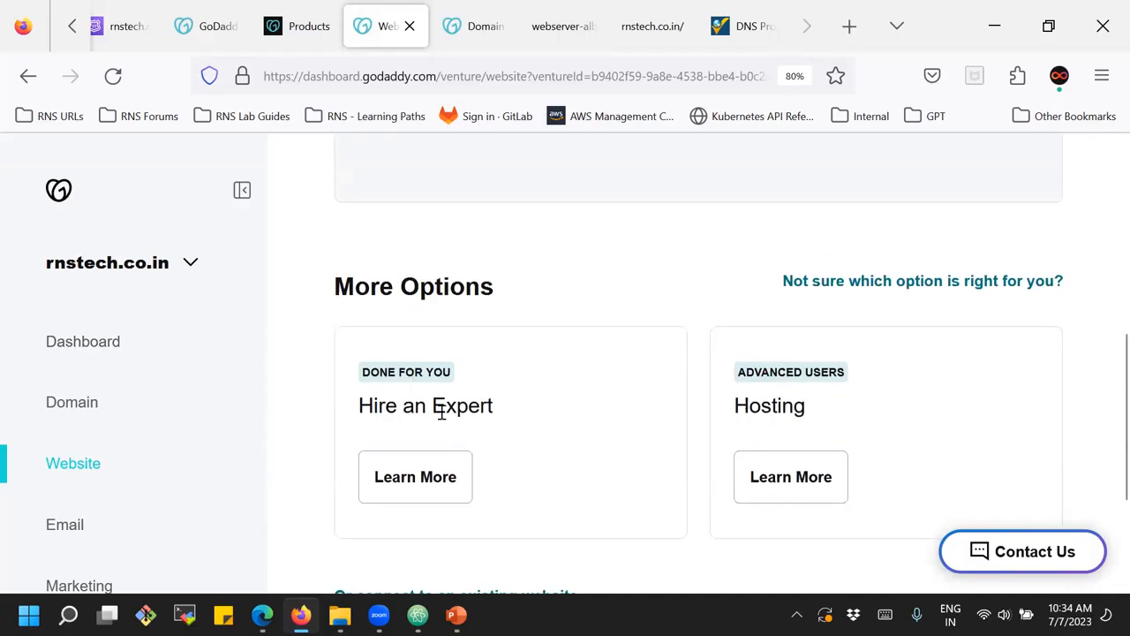
{"action": "scroll", "coordinate": [521, 406], "scroll_direction": "up", "scroll_amount": 2}
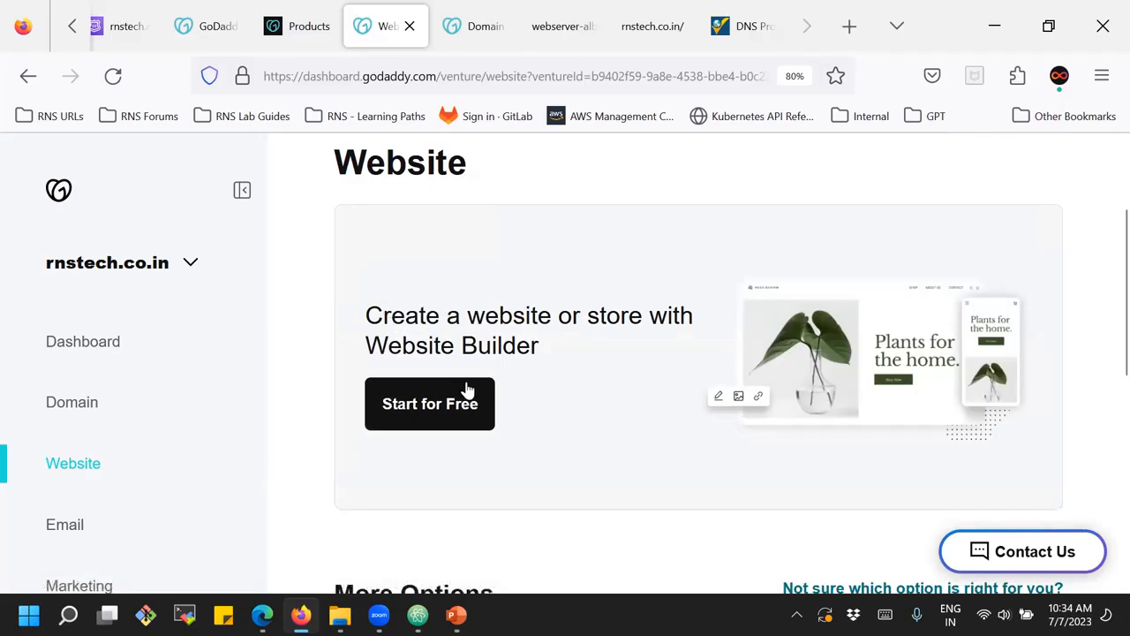
- Start the free Website Builder setup for rnstech.co.in and browse the suggested website categories
{"action": "left_click", "coordinate": [421, 417]}
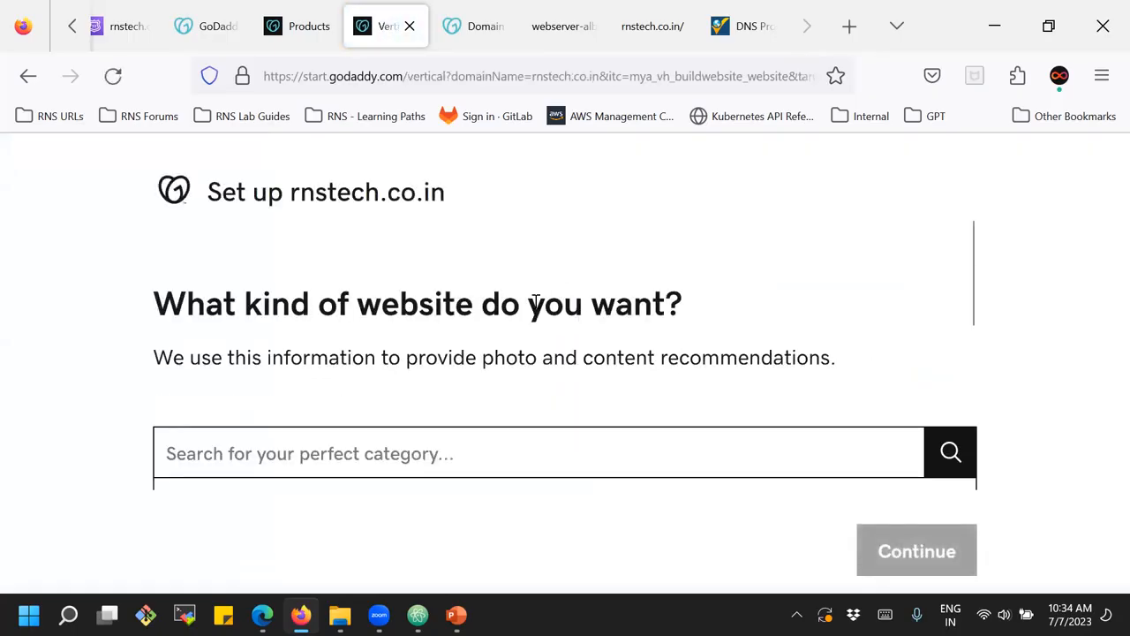
{"action": "scroll", "coordinate": [545, 303], "scroll_direction": "down", "scroll_amount": 5}
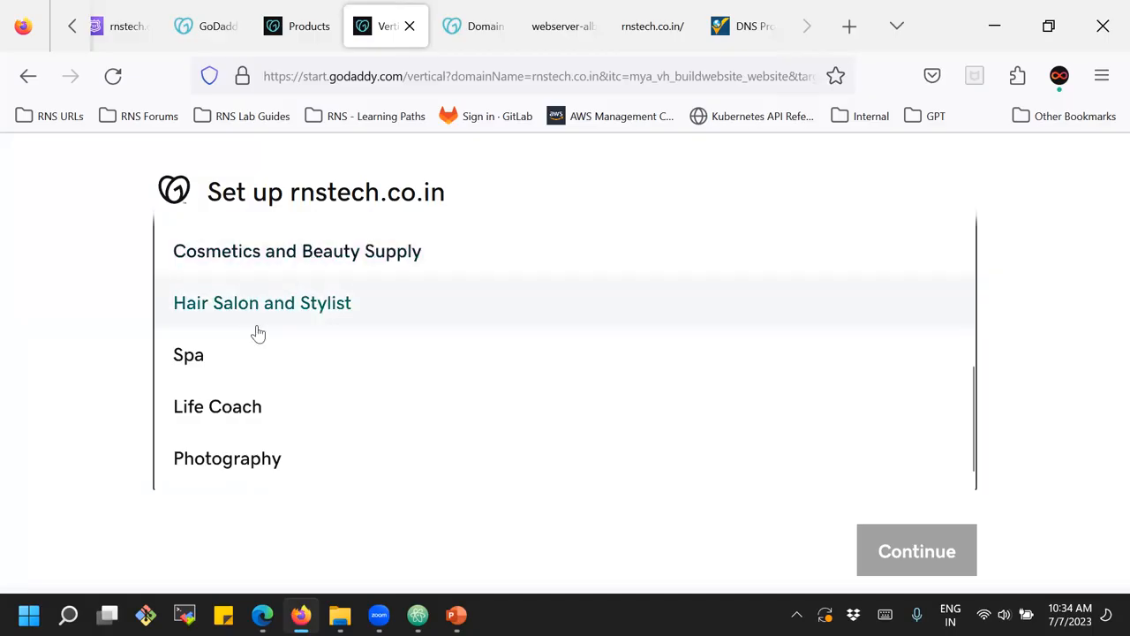
{"action": "scroll", "coordinate": [256, 332], "scroll_direction": "down", "scroll_amount": 1}
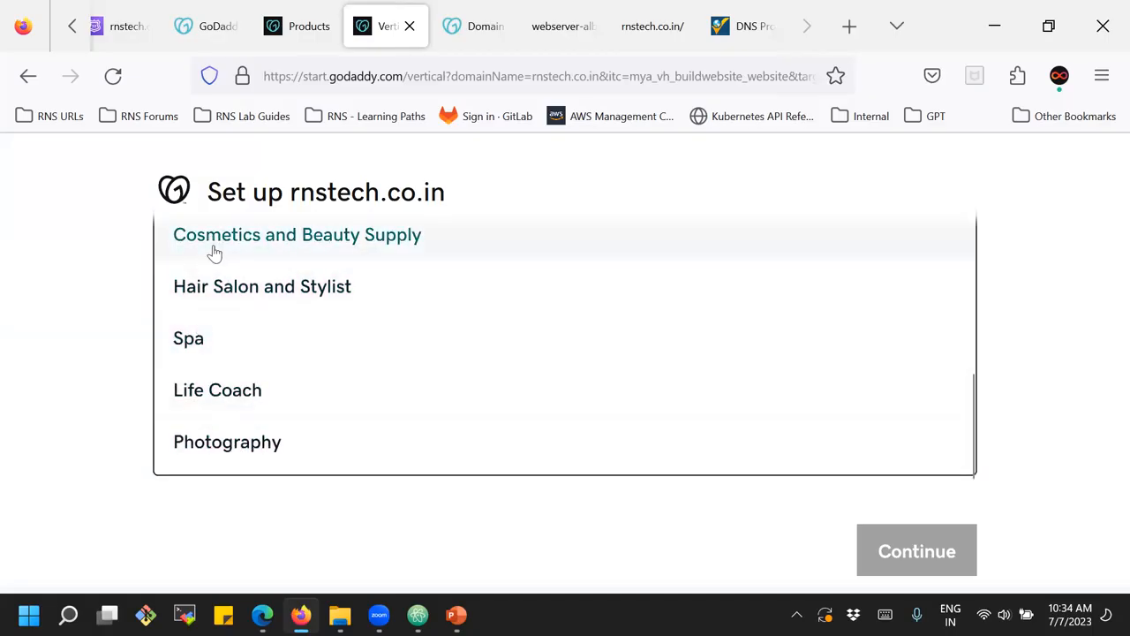
{"action": "scroll", "coordinate": [396, 378], "scroll_direction": "up", "scroll_amount": 10}
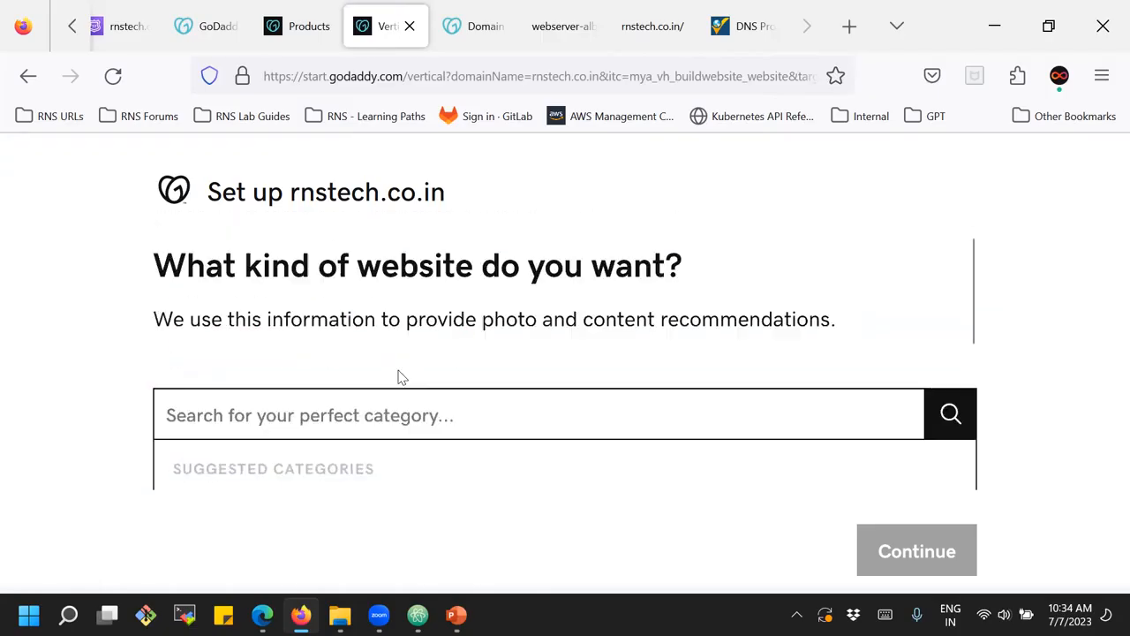
- Search the website categories for "training" and choose Computer Training School as the kind of website
{"action": "left_click", "coordinate": [257, 429]}
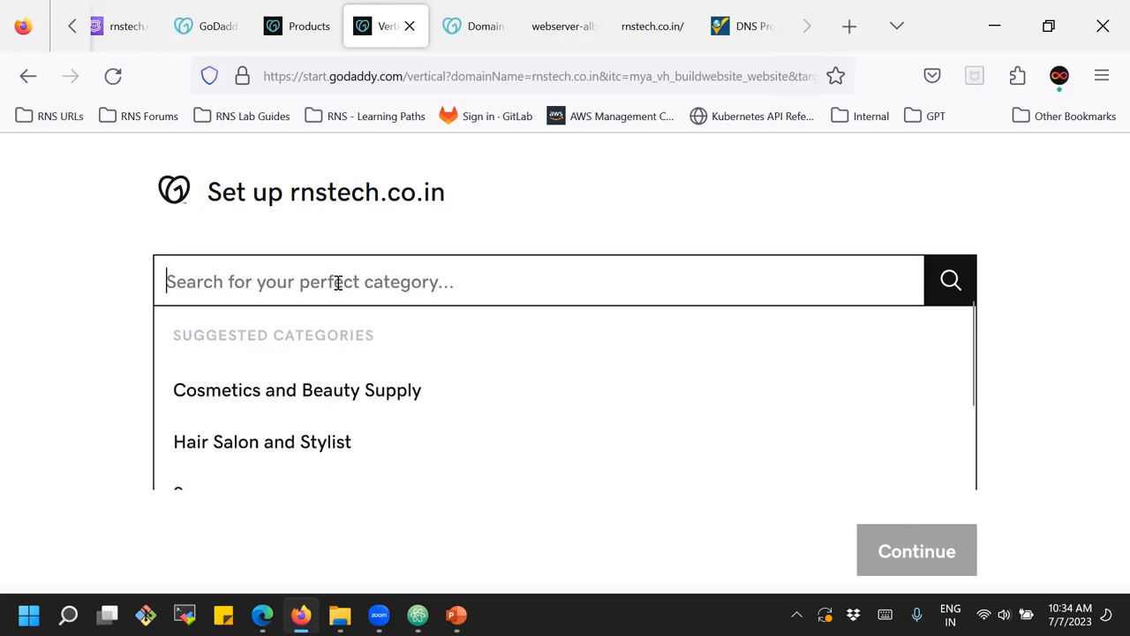
{"action": "type", "text": "traini"}
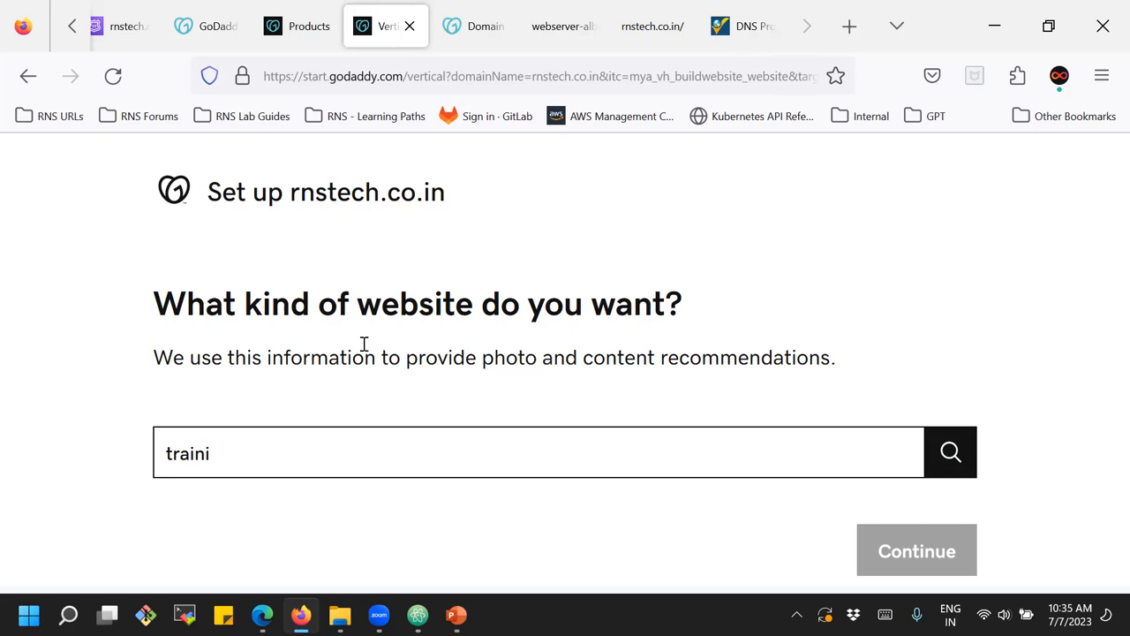
{"action": "left_click", "coordinate": [261, 457]}
{"action": "type", "text": "ng"}
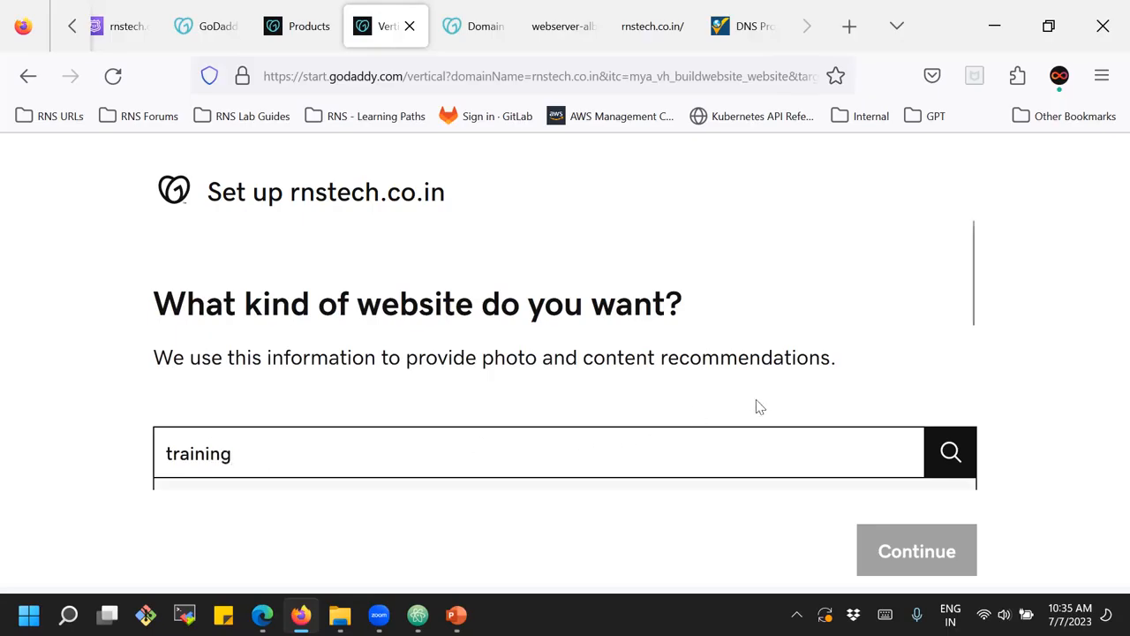
{"action": "scroll", "coordinate": [744, 316], "scroll_direction": "down", "scroll_amount": 5}
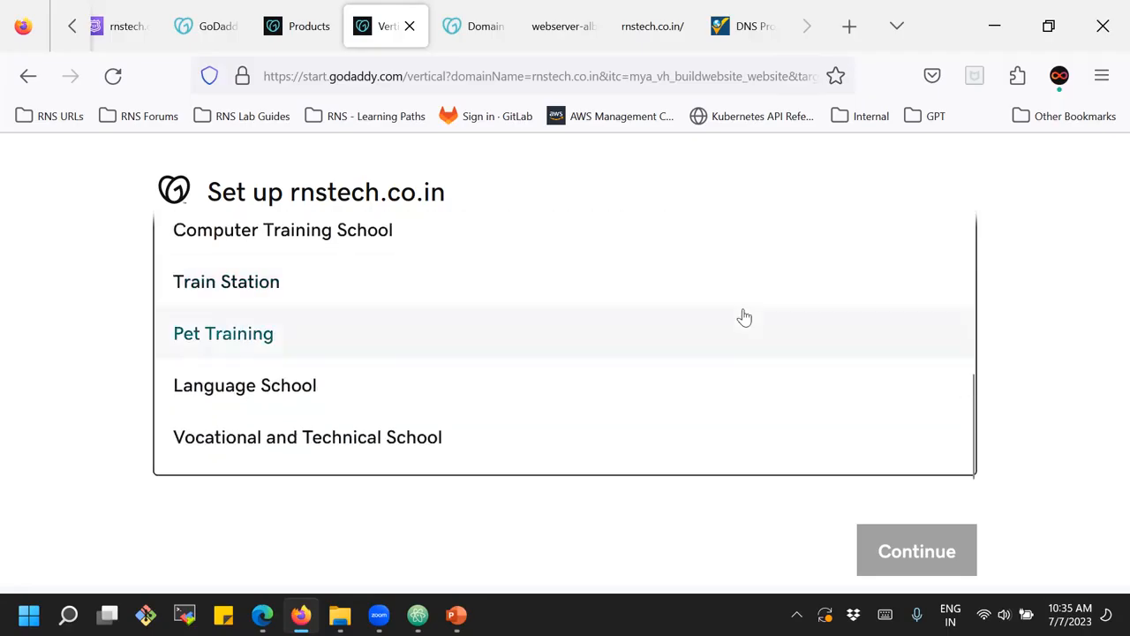
{"action": "scroll", "coordinate": [745, 316], "scroll_direction": "up", "scroll_amount": 5}
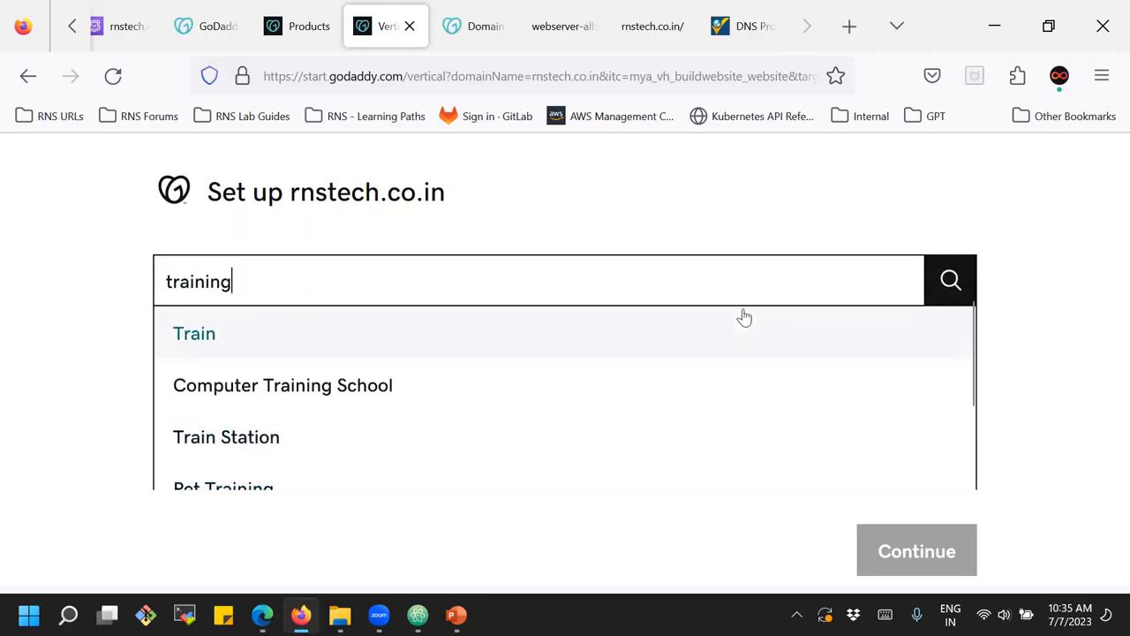
{"action": "left_click", "coordinate": [323, 392]}
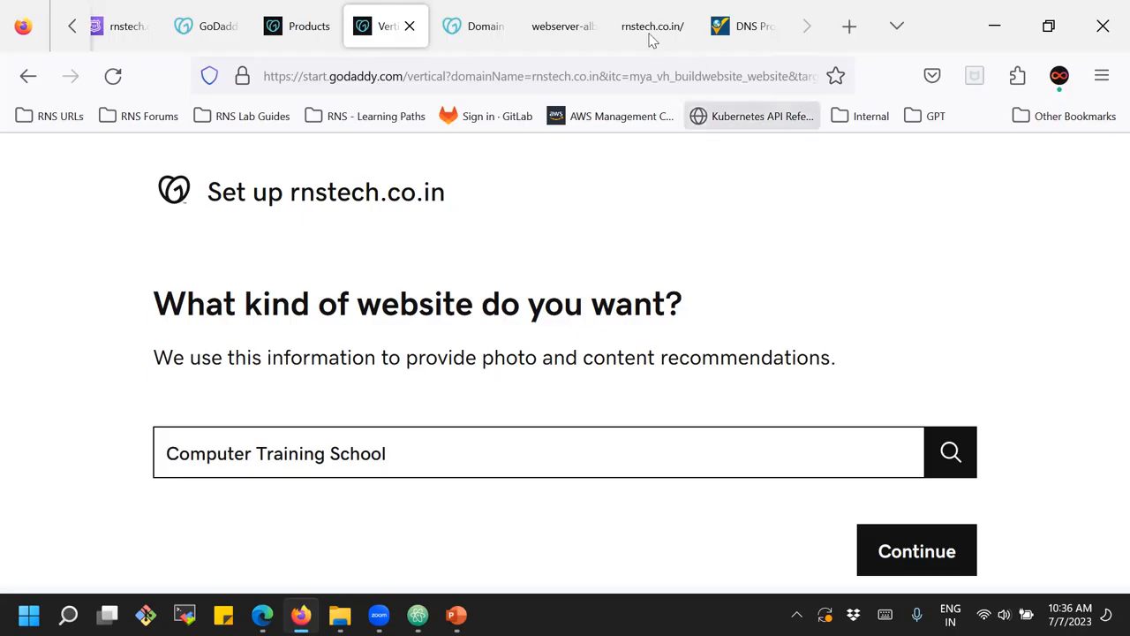
- Revisit the Route 53 records, then run the A record propagation check for rnstech.co.in on whatsmydns.net and inspect locations on the map
{"action": "left_click", "coordinate": [114, 35]}
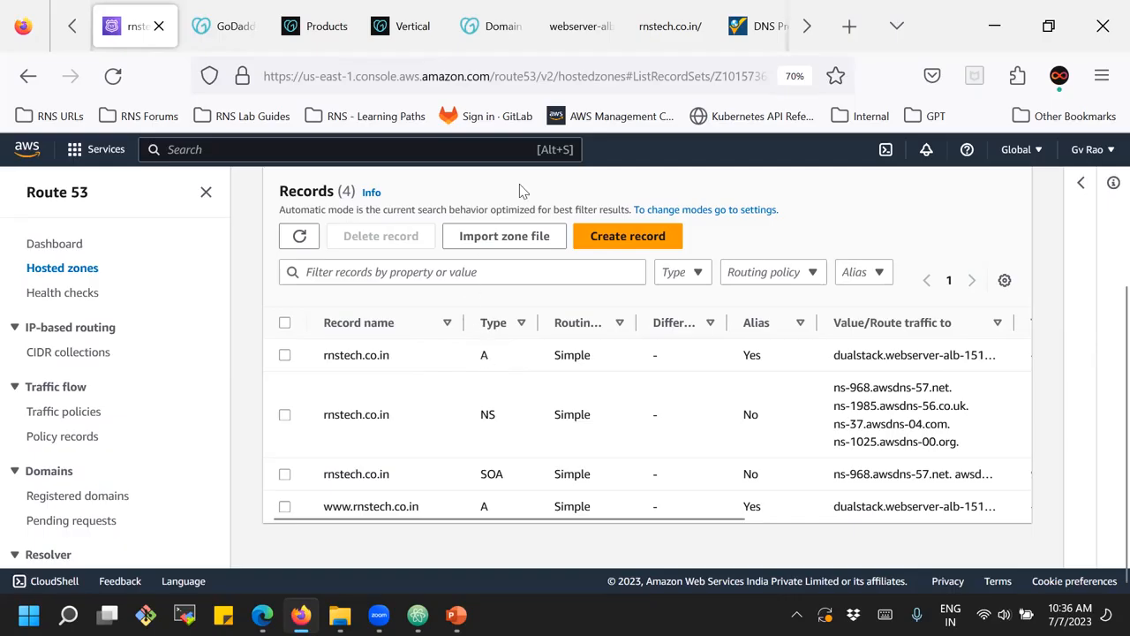
{"action": "left_click", "coordinate": [756, 32]}
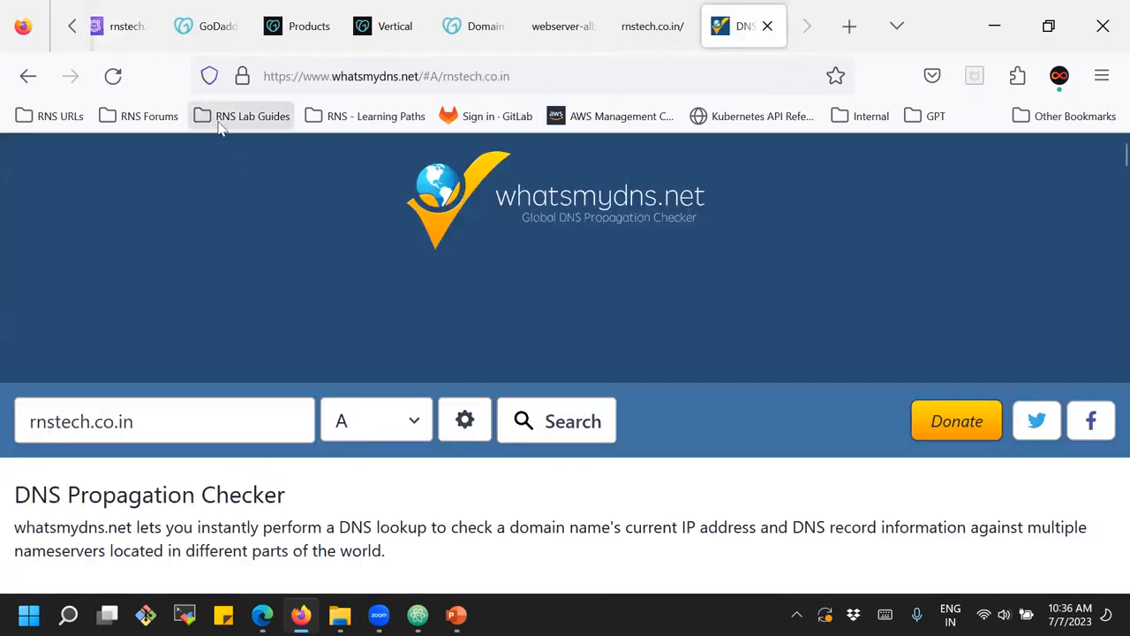
{"action": "left_click", "coordinate": [582, 423]}
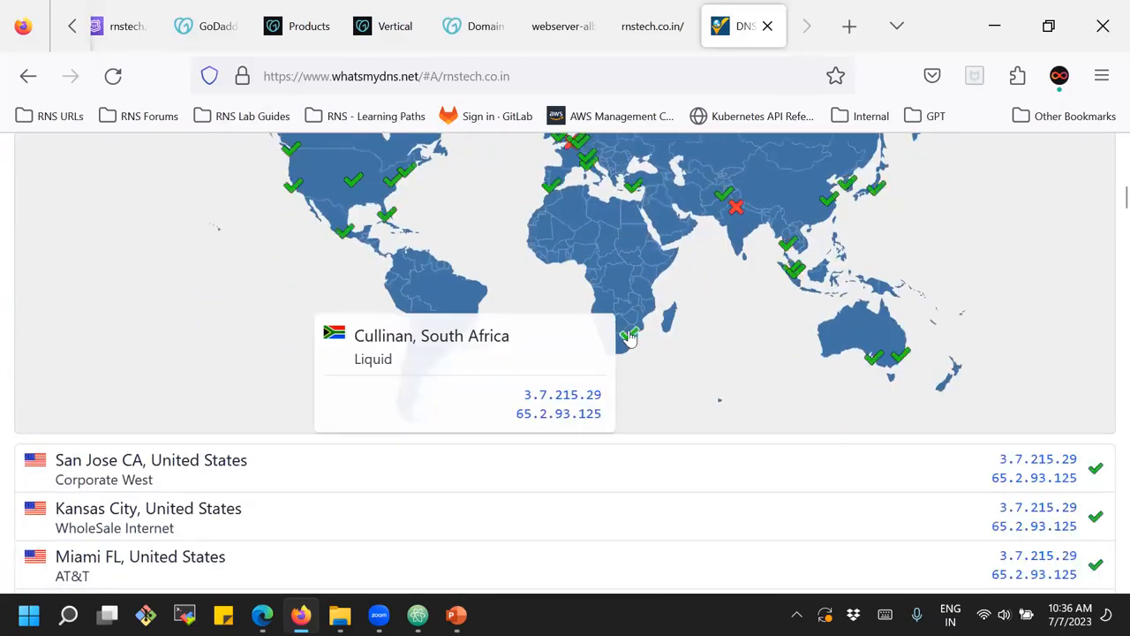
{"action": "scroll", "coordinate": [707, 353], "scroll_direction": "up", "scroll_amount": 2}
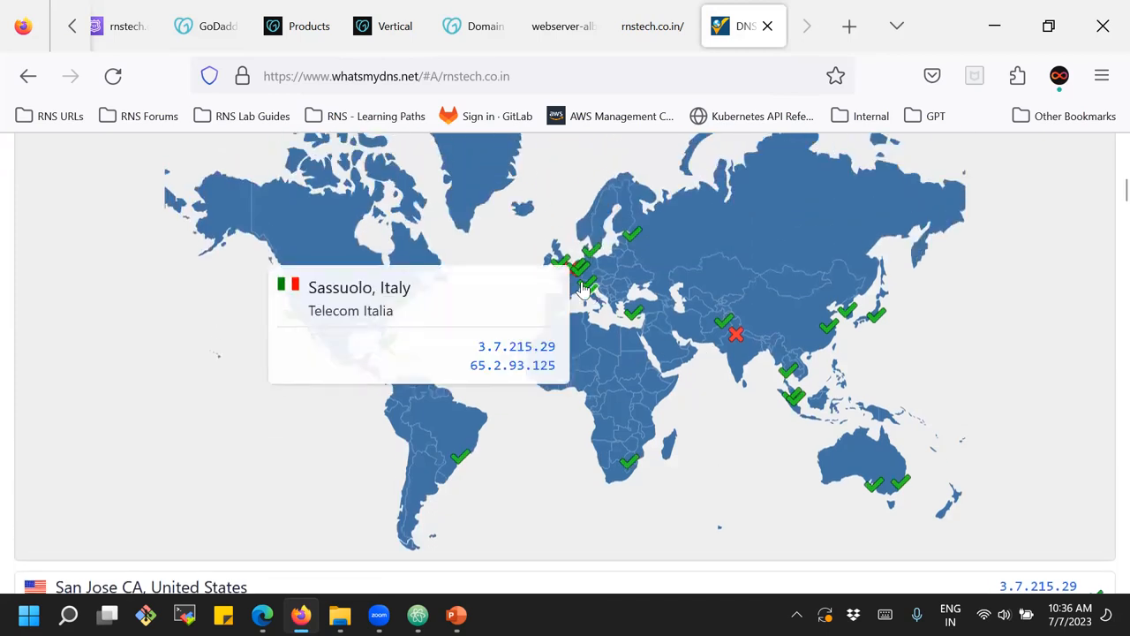
{"action": "mouse_move", "coordinate": [572, 275]}
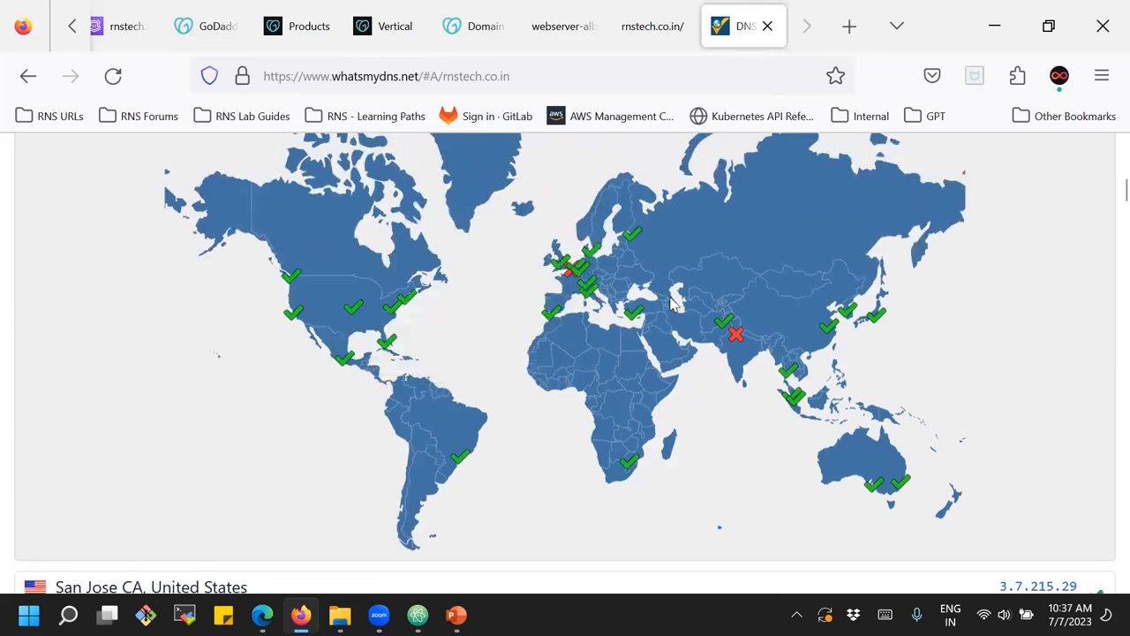
{"action": "scroll", "coordinate": [614, 267], "scroll_direction": "up", "scroll_amount": 1}
{"action": "scroll", "coordinate": [610, 260], "scroll_direction": "up", "scroll_amount": 4}
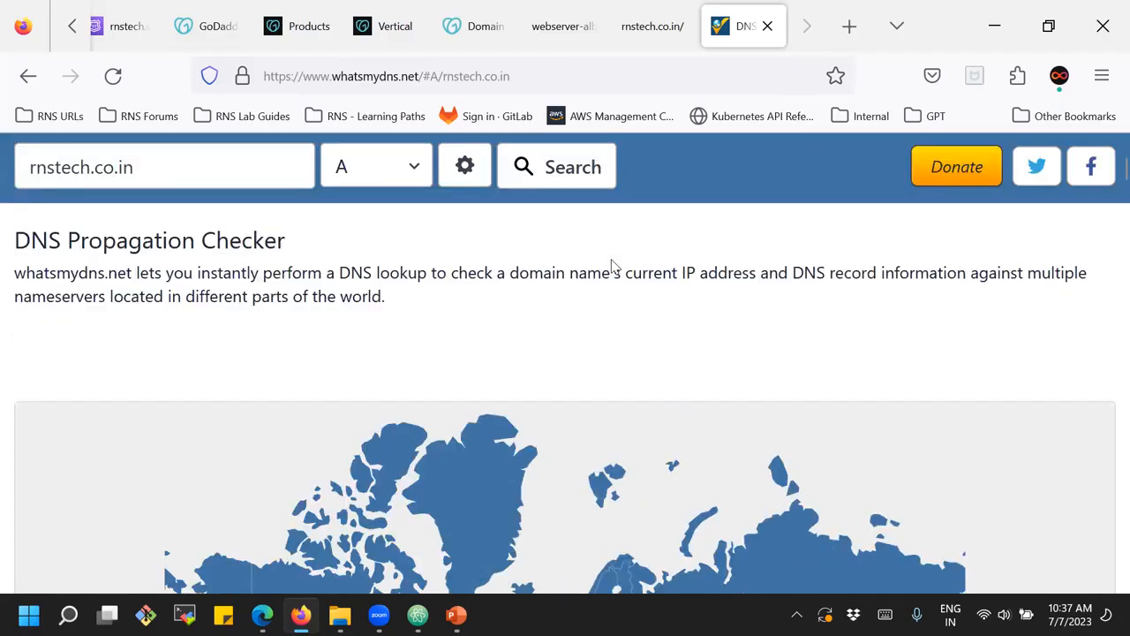
- Rerun the rnstech.co.in A record lookup and review the propagation map and the per-country server list
{"action": "left_click", "coordinate": [569, 188]}
{"action": "scroll", "coordinate": [567, 190], "scroll_direction": "up", "scroll_amount": 3}
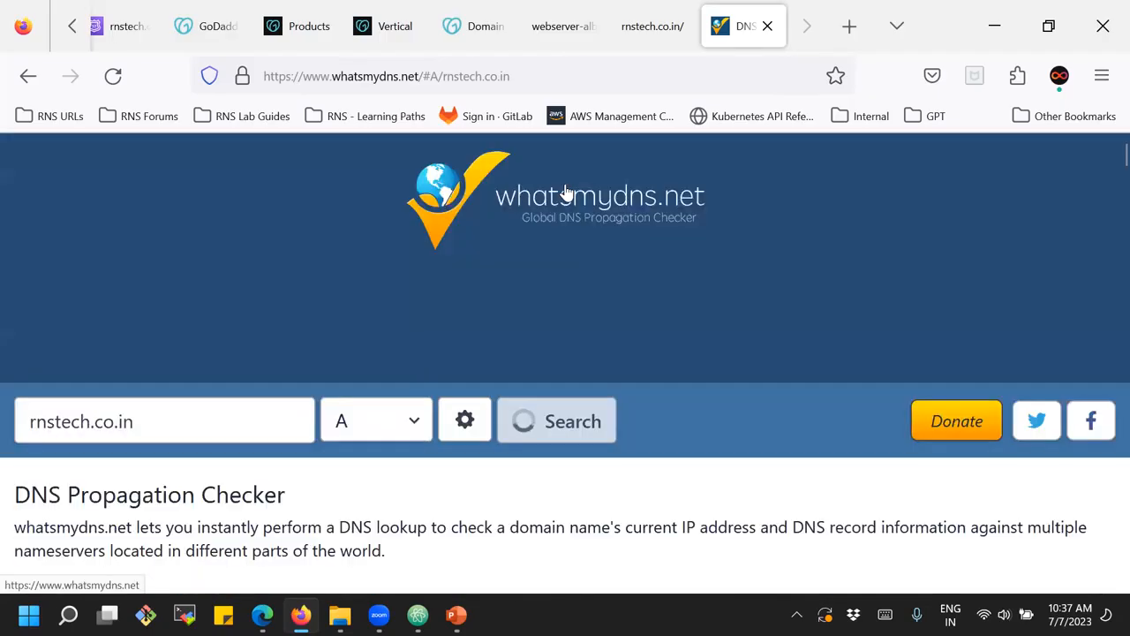
{"action": "left_click", "coordinate": [570, 421]}
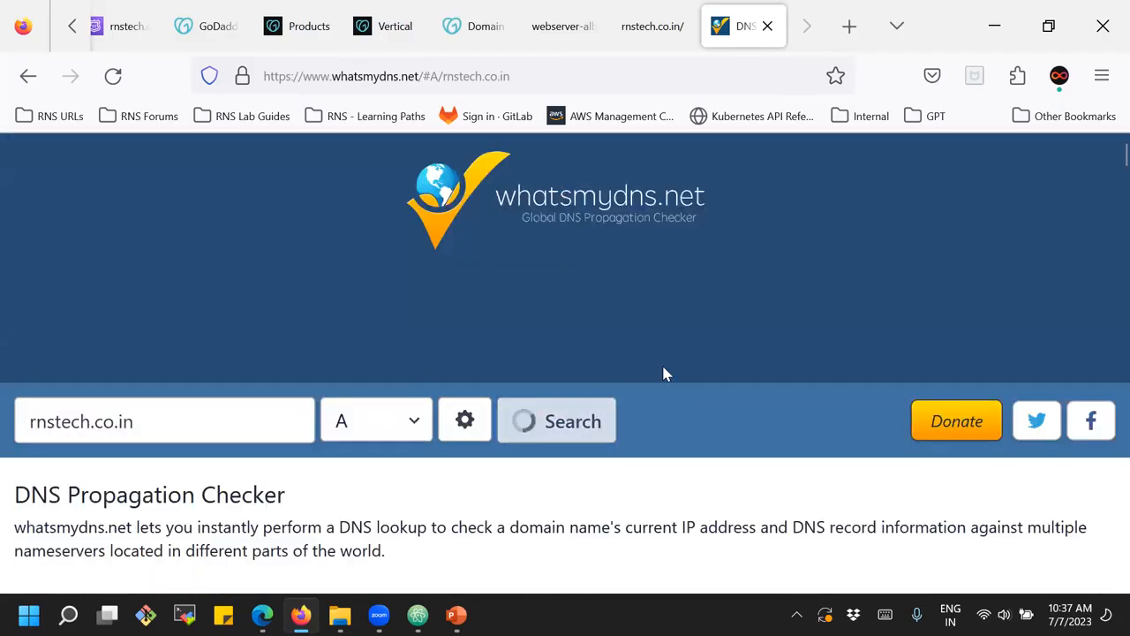
{"action": "scroll", "coordinate": [663, 374], "scroll_direction": "down", "scroll_amount": 7}
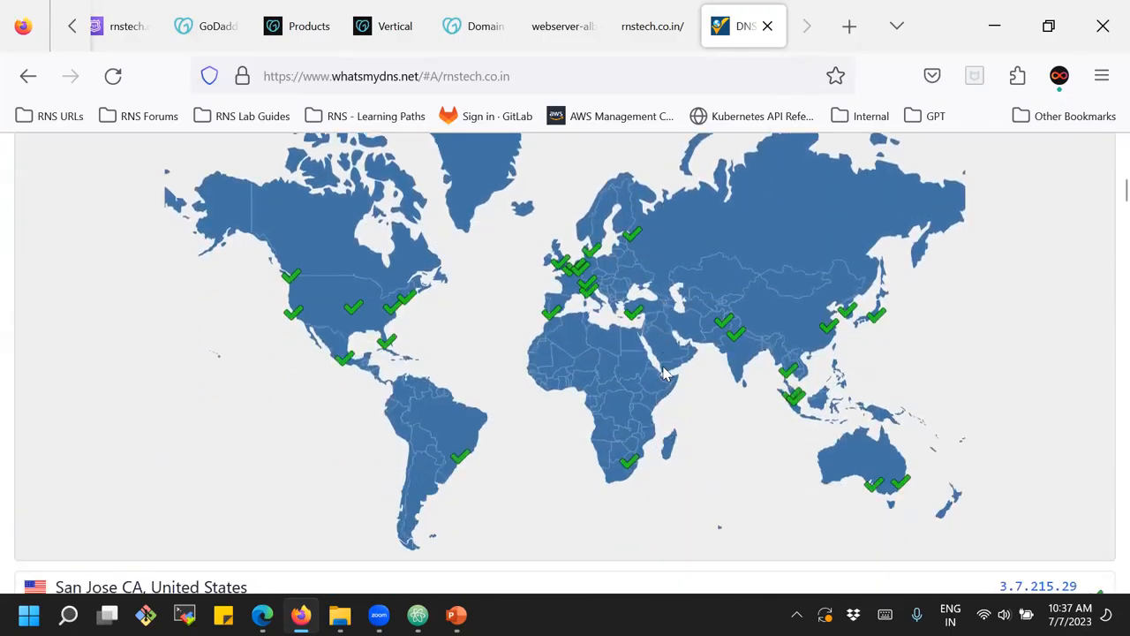
{"action": "scroll", "coordinate": [664, 373], "scroll_direction": "down", "scroll_amount": 12}
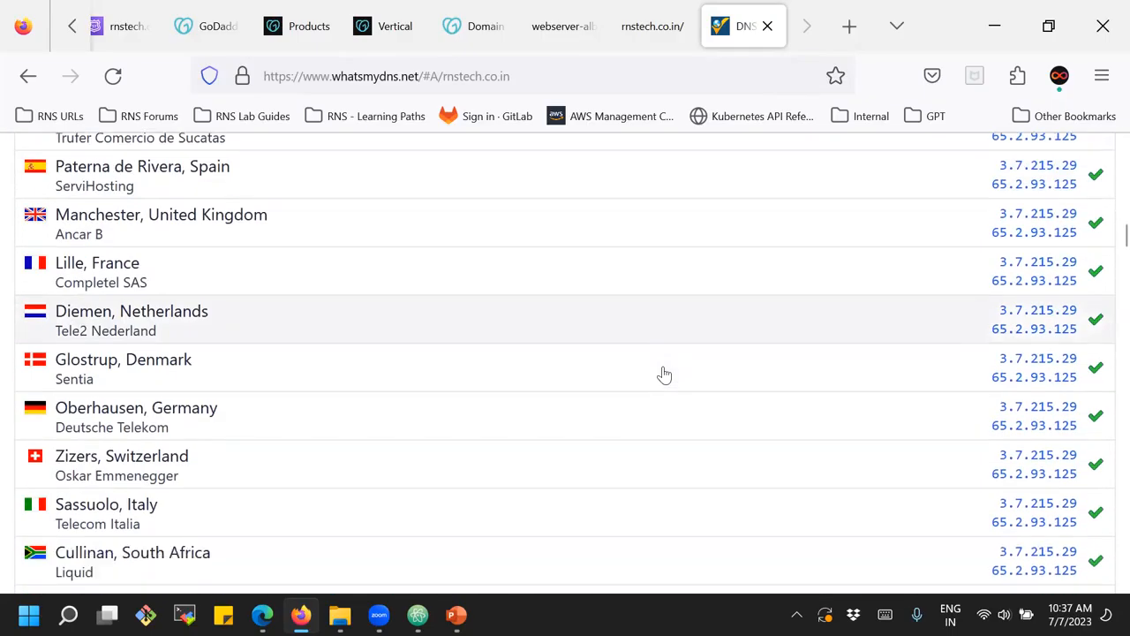
{"action": "scroll", "coordinate": [664, 376], "scroll_direction": "down", "scroll_amount": 5}
{"action": "scroll", "coordinate": [664, 375], "scroll_direction": "up", "scroll_amount": 12}
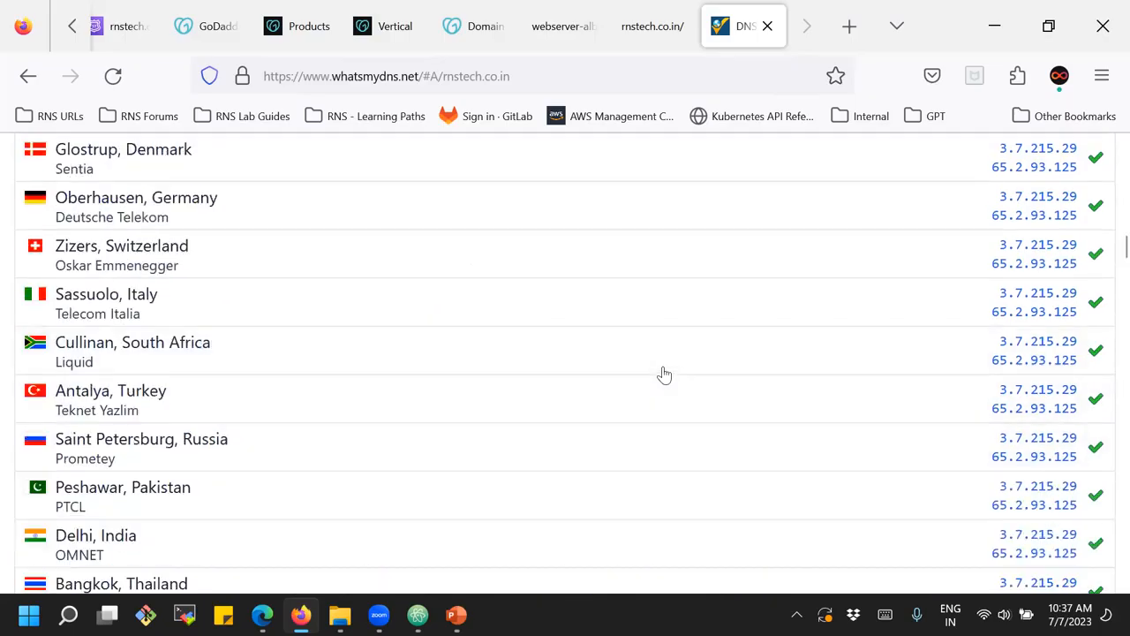
{"action": "scroll", "coordinate": [662, 375], "scroll_direction": "up", "scroll_amount": 10}
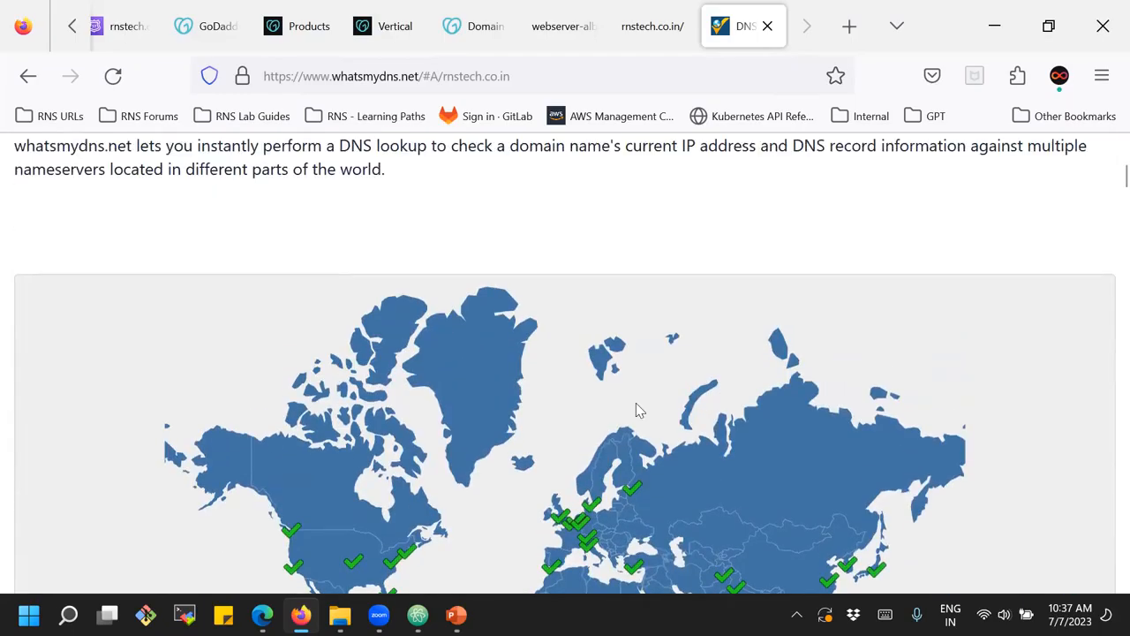
- Revisit the rnstech.co.in web page, the GoDaddy website setup page and the Route 53 hosted zone records
{"action": "left_click", "coordinate": [642, 30]}
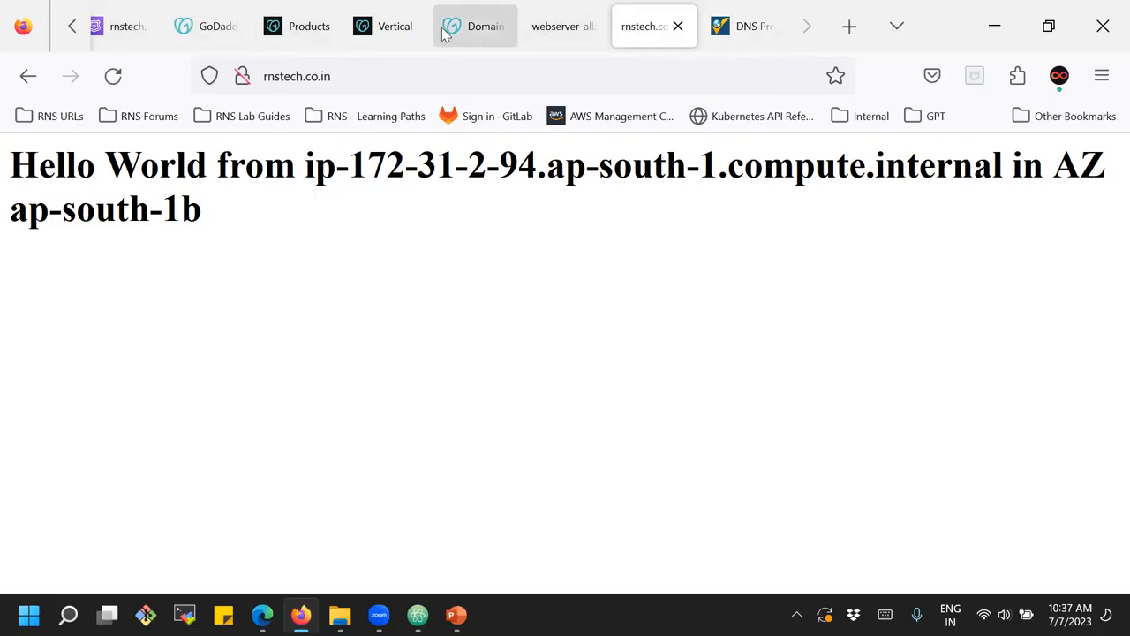
{"action": "left_click", "coordinate": [392, 30]}
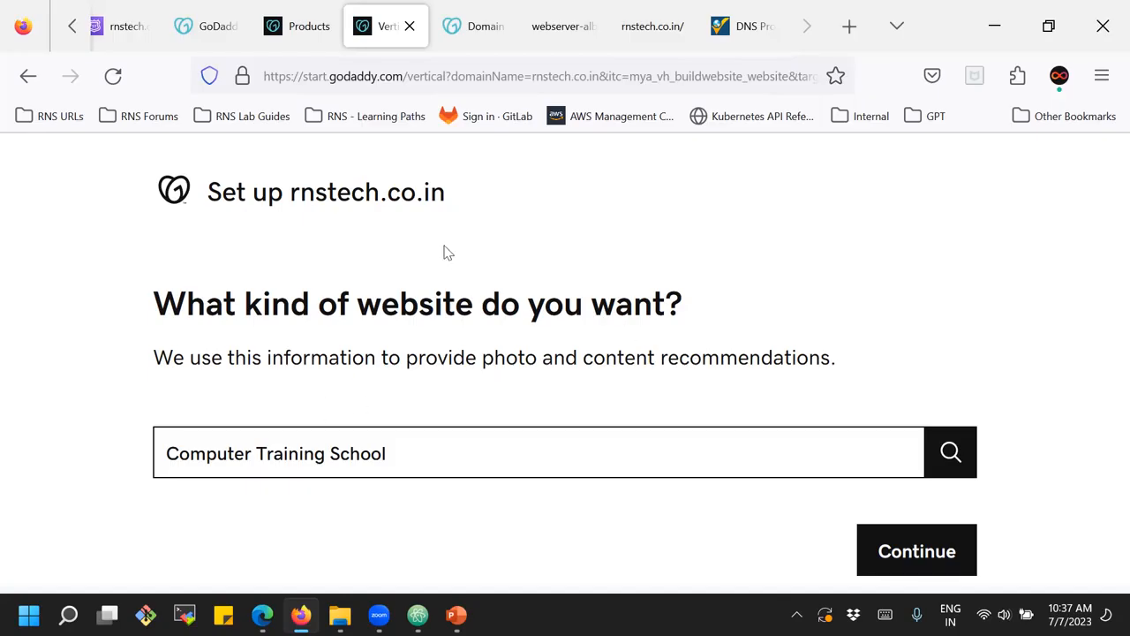
{"action": "left_click", "coordinate": [123, 33]}
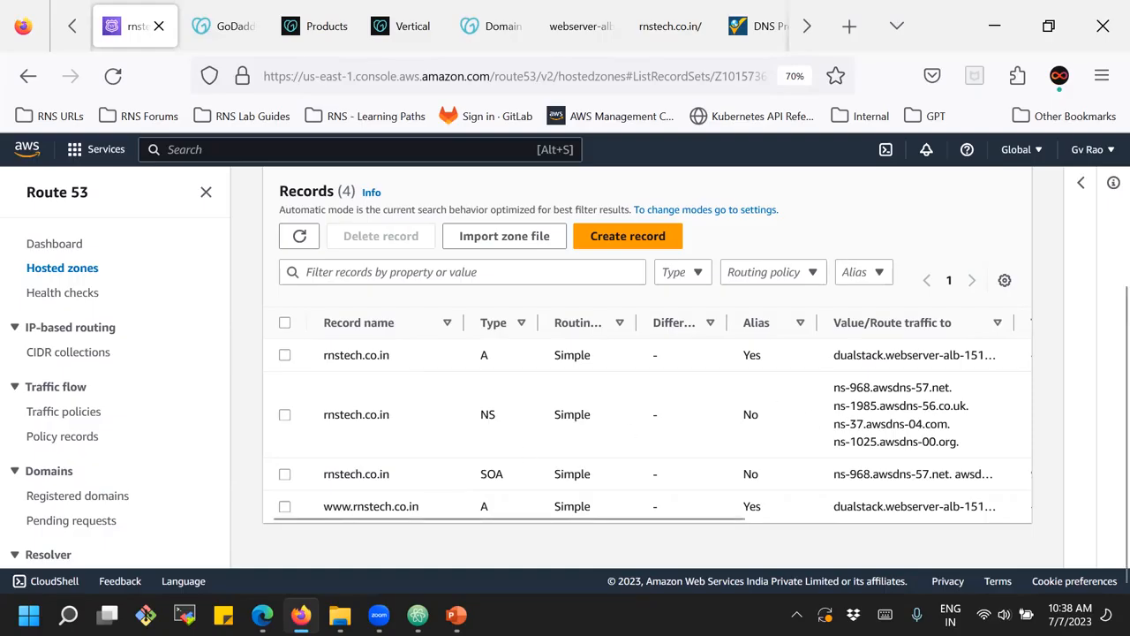
- Switch to the PowerPoint presentation and go back to the "Typical architecture Web App 3-tier" slide
{"action": "mouse_move", "coordinate": [456, 615]}
{"action": "left_click", "coordinate": [467, 507]}
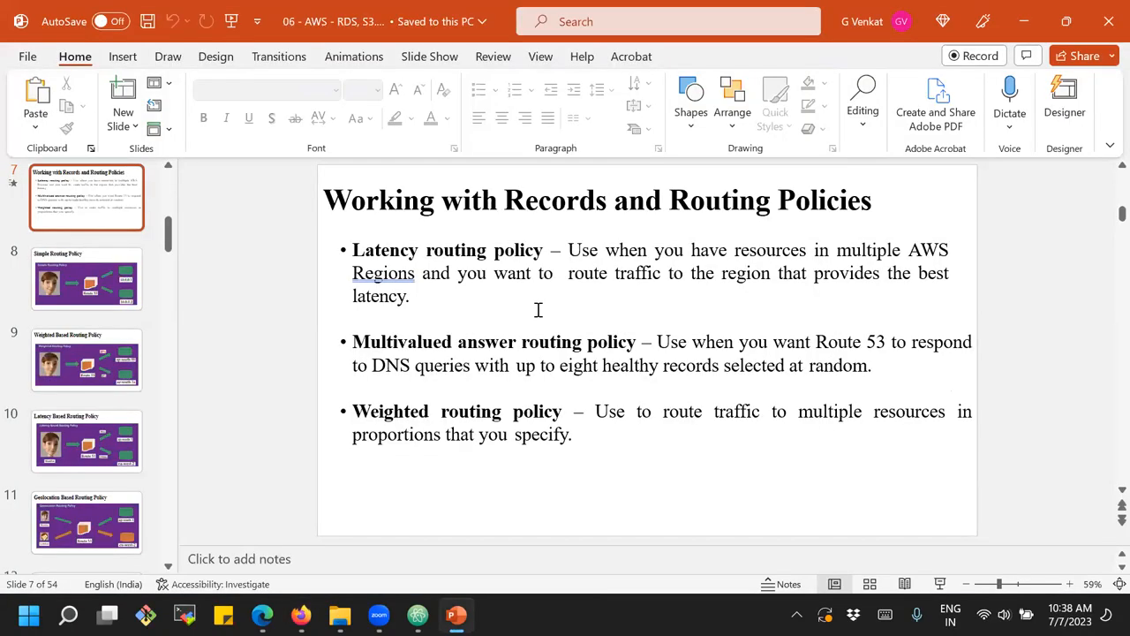
{"action": "key", "text": "Page_Up"}
{"action": "key", "text": "Page_Up"}
{"action": "key", "text": "Page_Up"}
{"action": "key", "text": "Page_Up"}
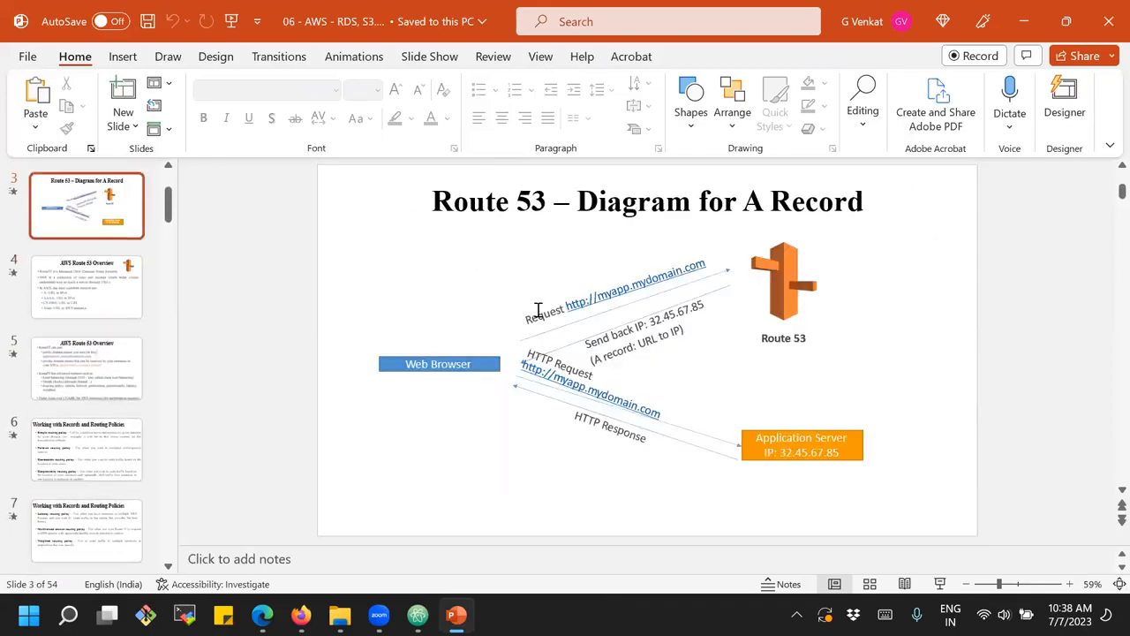
{"action": "key", "text": "Page_Up"}
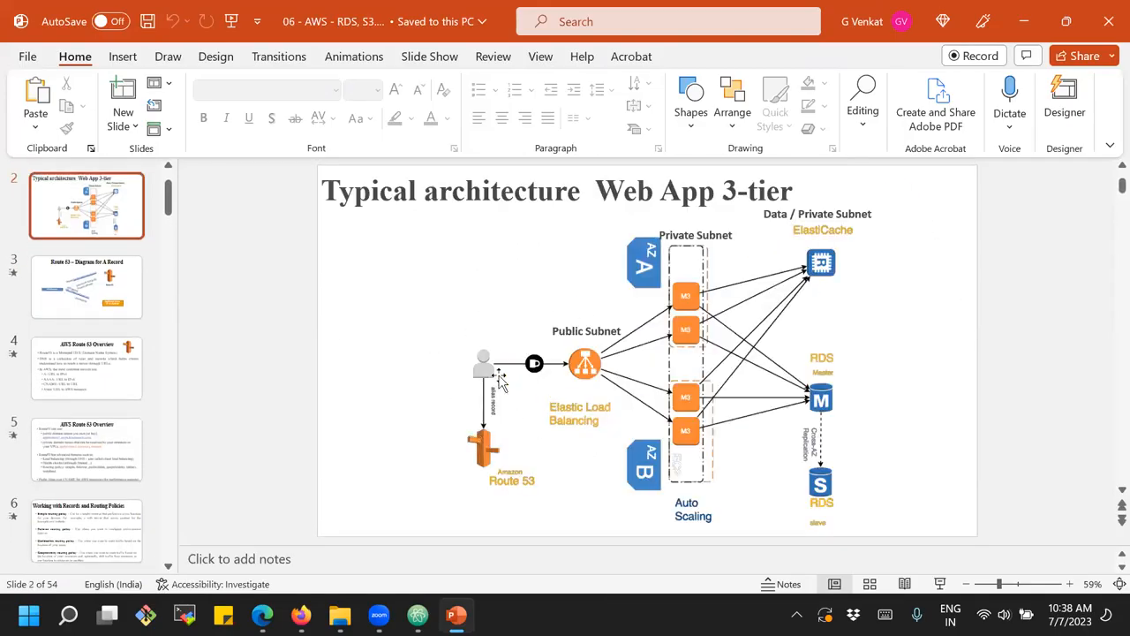